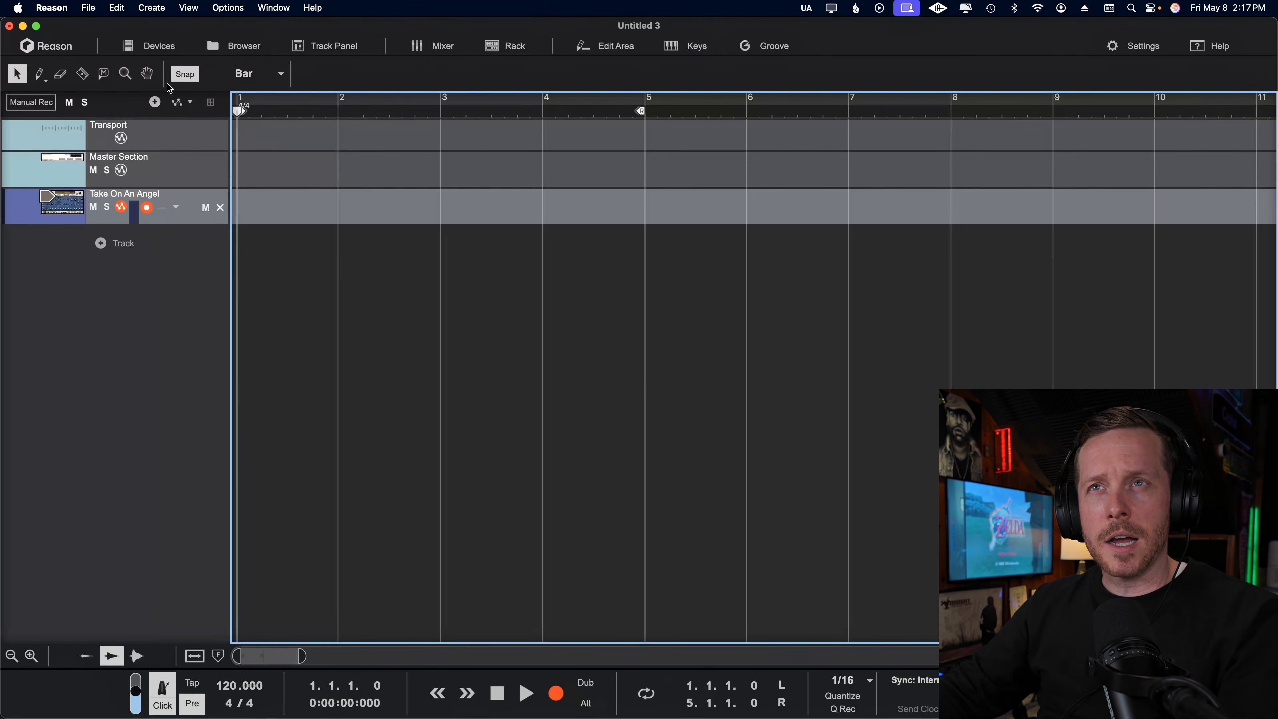
Step: Preview the Track Panel and the Edit Area for the Take On An Angel track, hiding each again
{"action": "left_click", "coordinate": [325, 49]}
{"action": "left_click", "coordinate": [327, 49]}
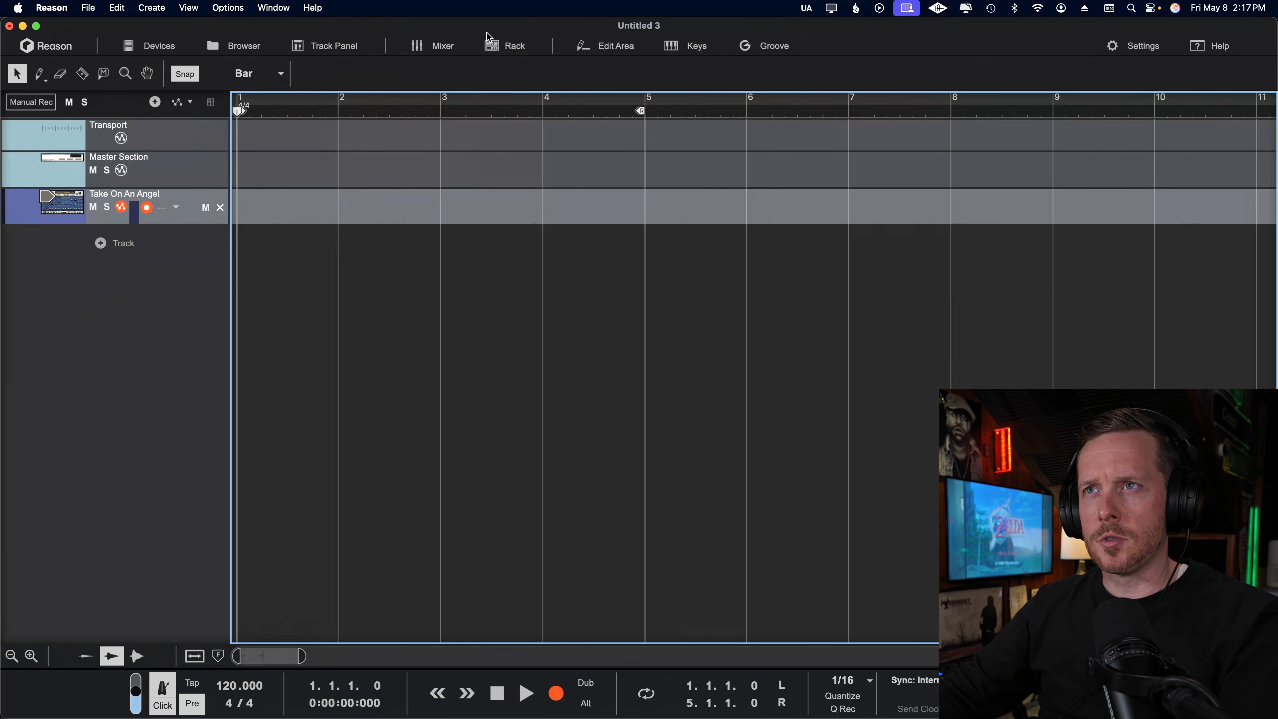
{"action": "left_click", "coordinate": [614, 49]}
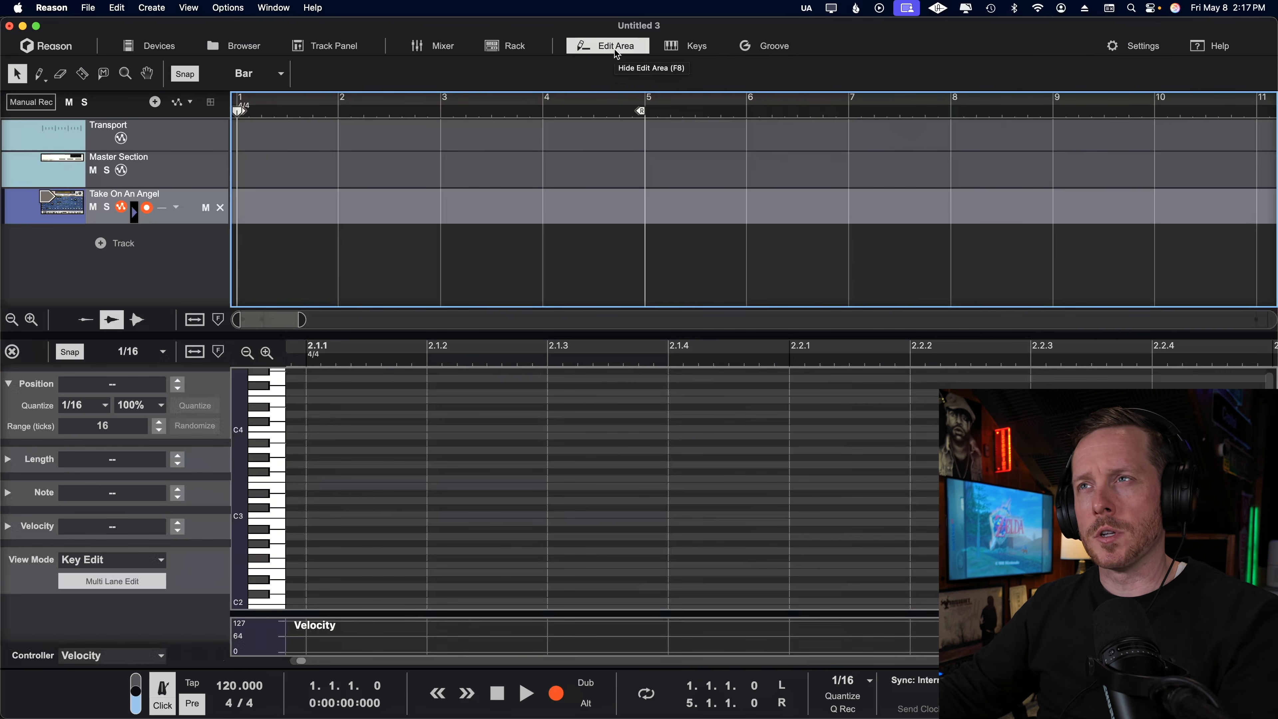
{"action": "left_click", "coordinate": [616, 51]}
{"action": "left_click", "coordinate": [616, 52]}
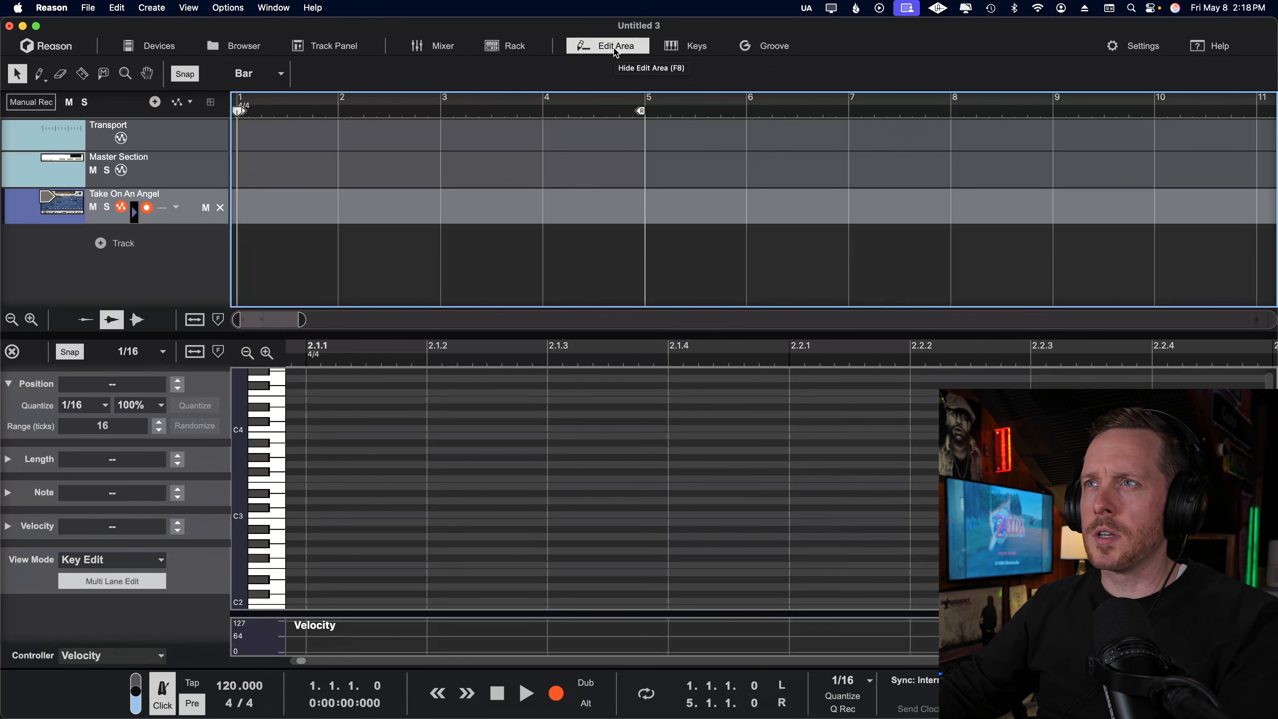
{"action": "left_click", "coordinate": [617, 52]}
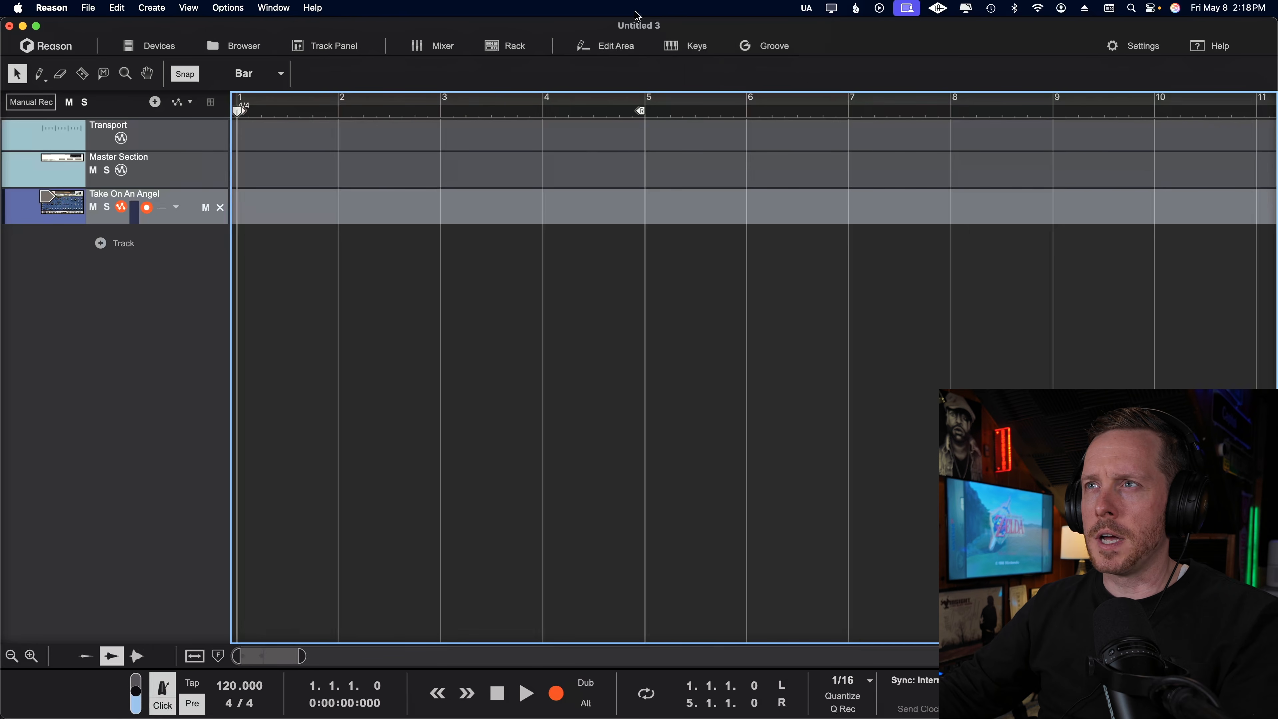
Step: Look at the audio page of the Settings window and close it again
{"action": "left_click", "coordinate": [772, 47]}
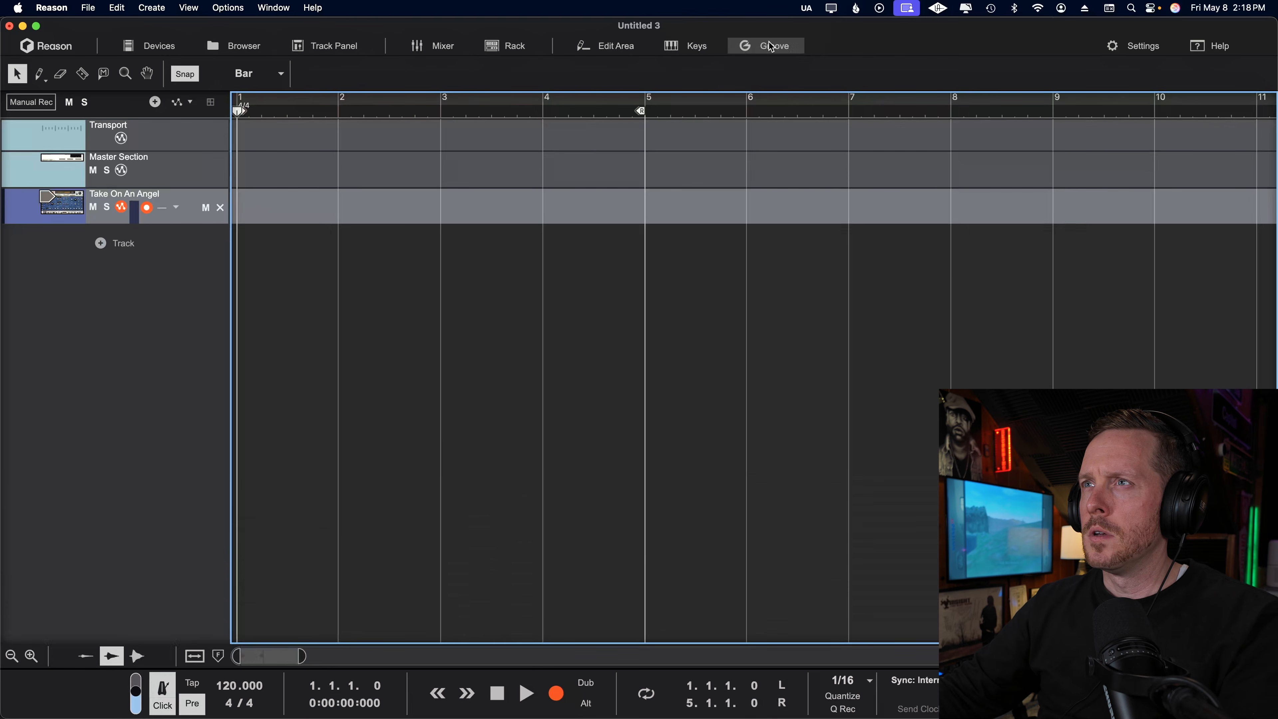
{"action": "left_click", "coordinate": [1147, 49]}
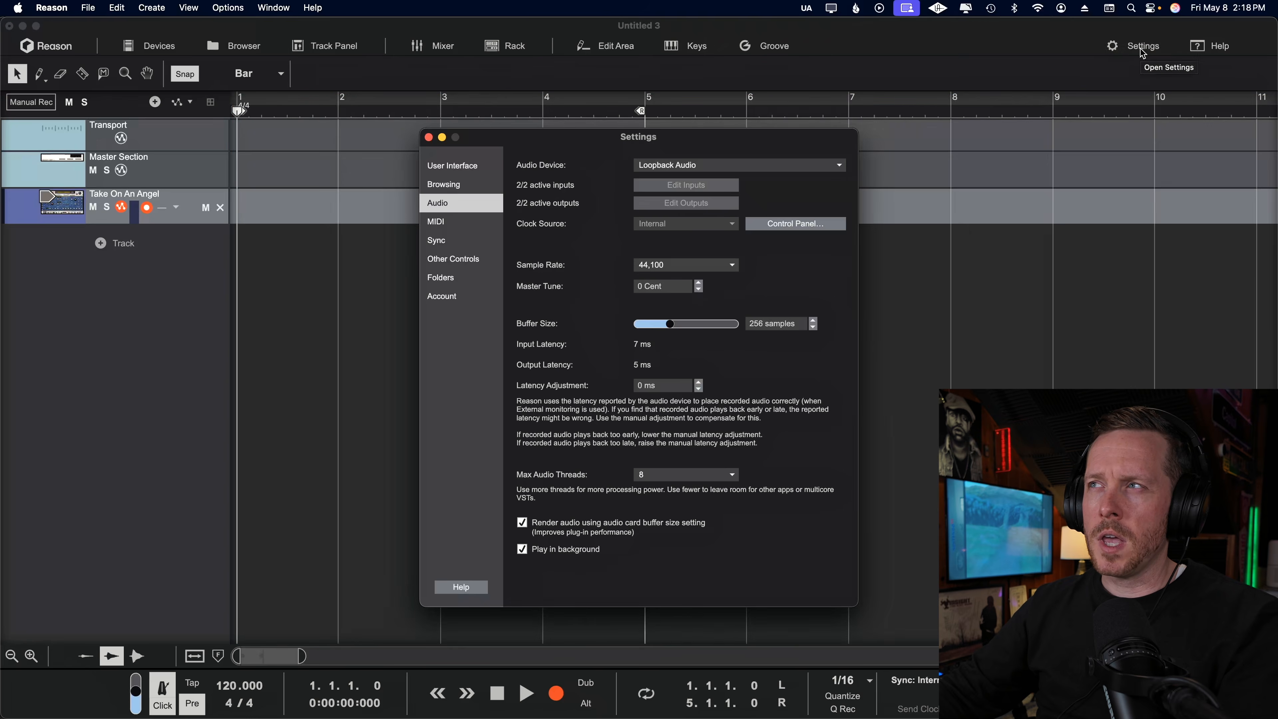
{"action": "left_click", "coordinate": [1142, 50]}
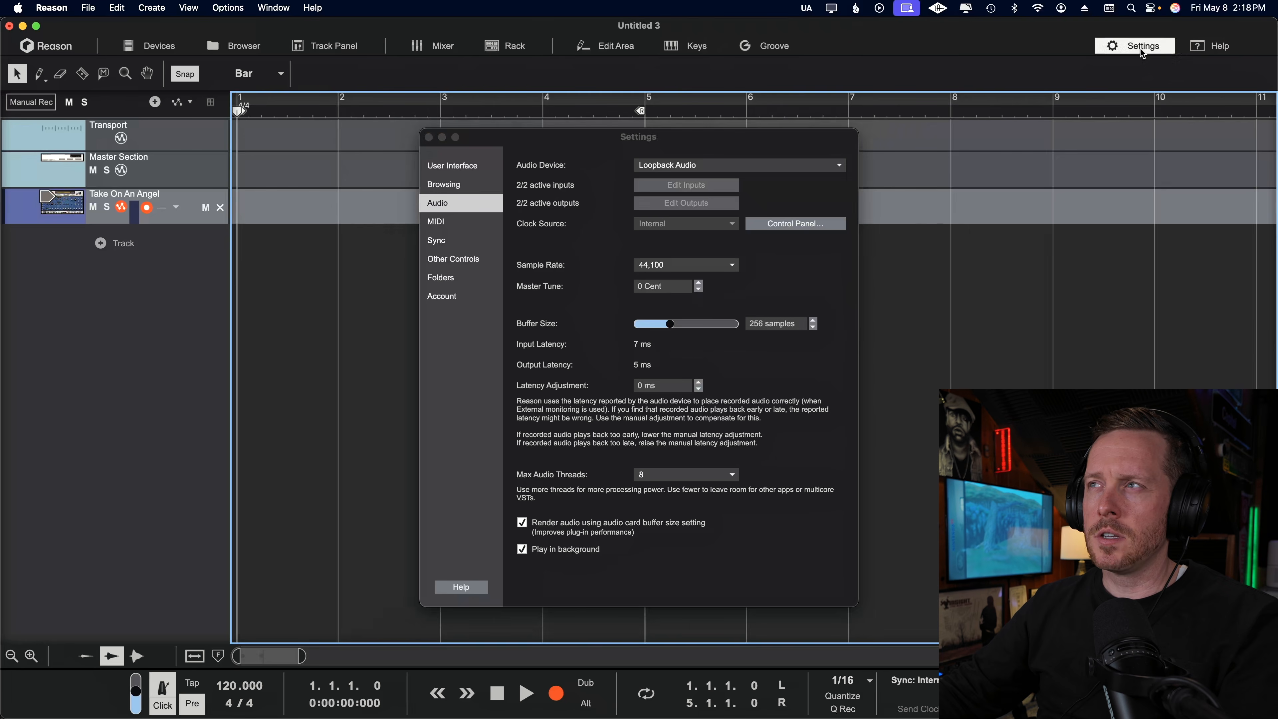
{"action": "left_click", "coordinate": [431, 138]}
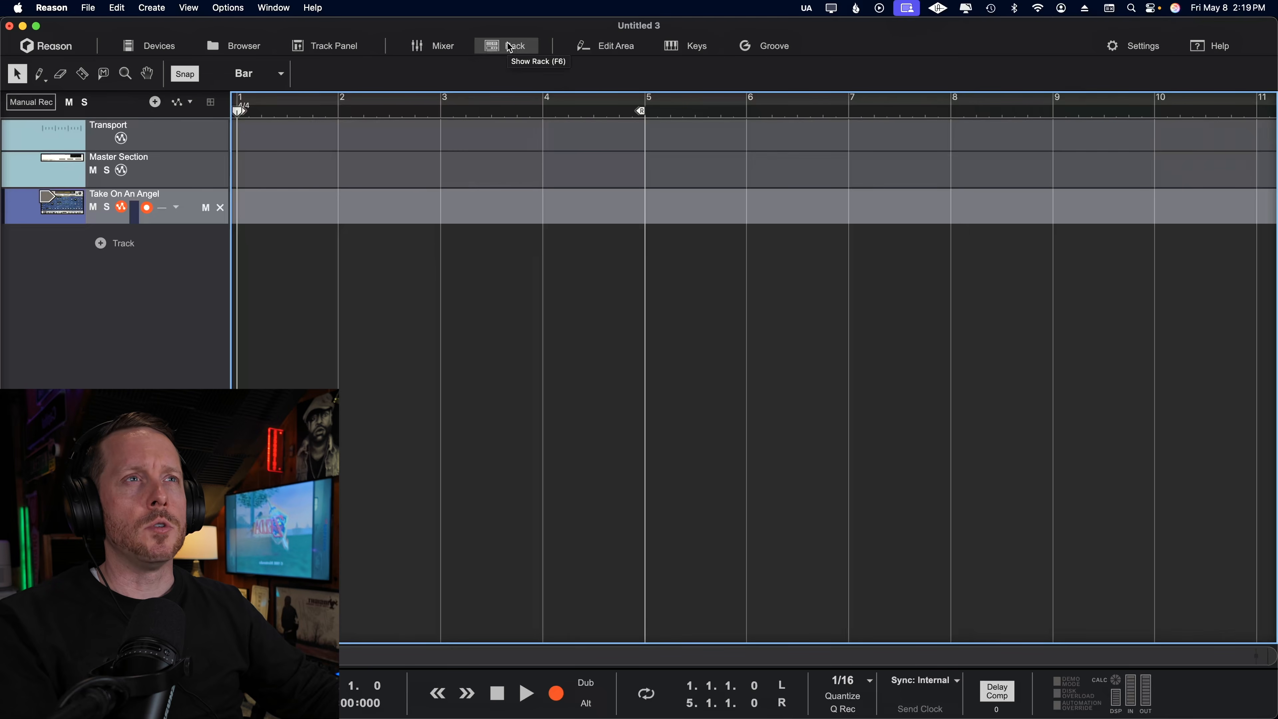
Step: Show the Rack and the Mixer in their separate windows alongside the sequencer
{"action": "left_click", "coordinate": [508, 46]}
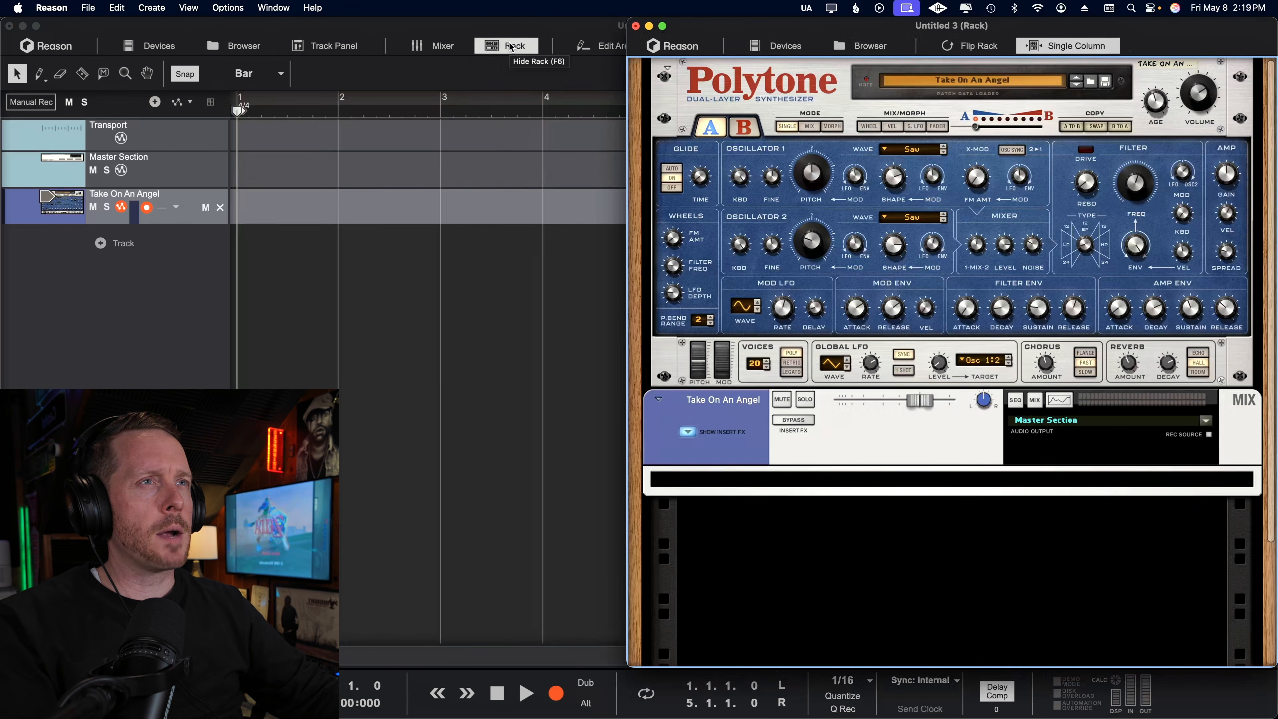
{"action": "left_click", "coordinate": [509, 46]}
{"action": "left_click", "coordinate": [508, 46]}
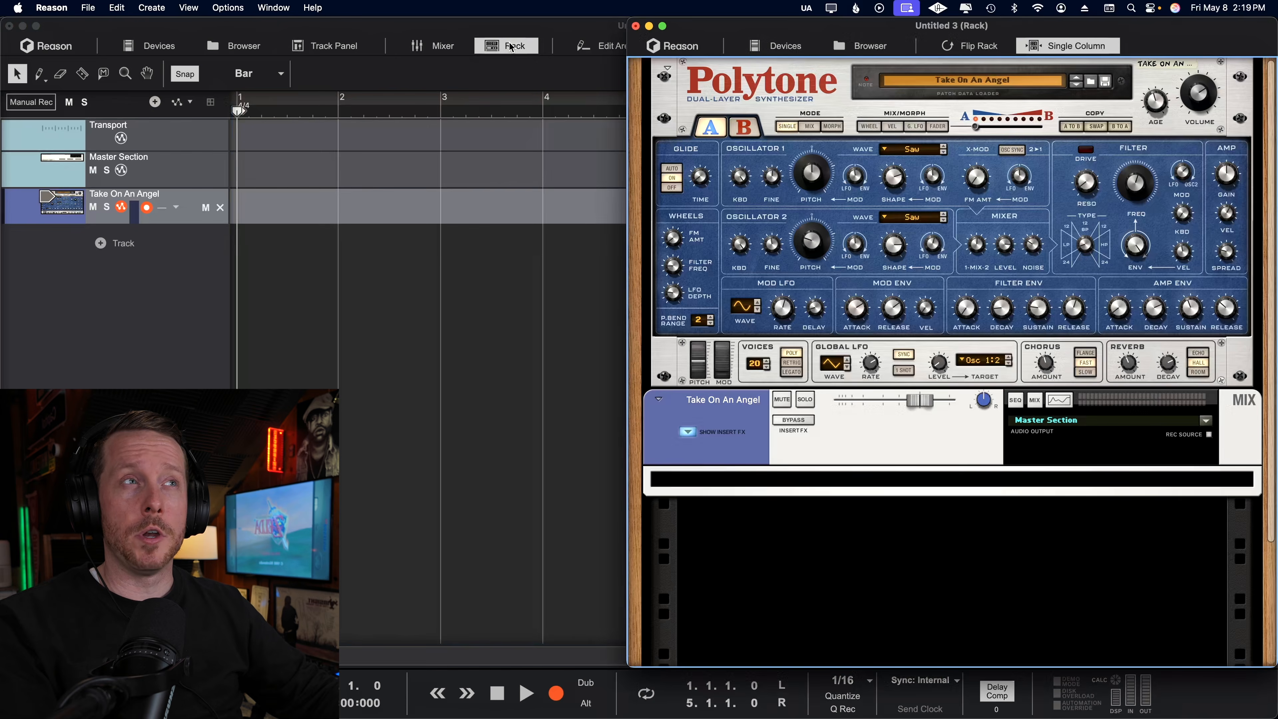
{"action": "left_click", "coordinate": [458, 46]}
{"action": "left_click", "coordinate": [454, 47]}
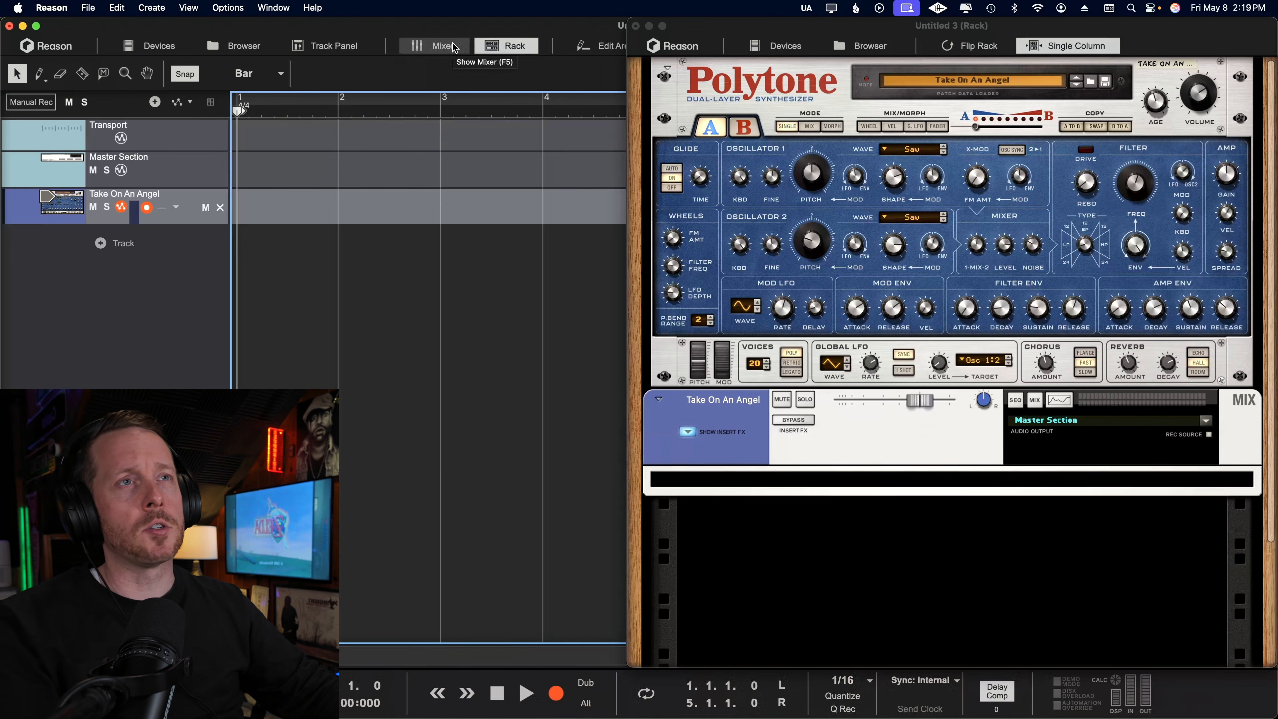
{"action": "left_click", "coordinate": [456, 46]}
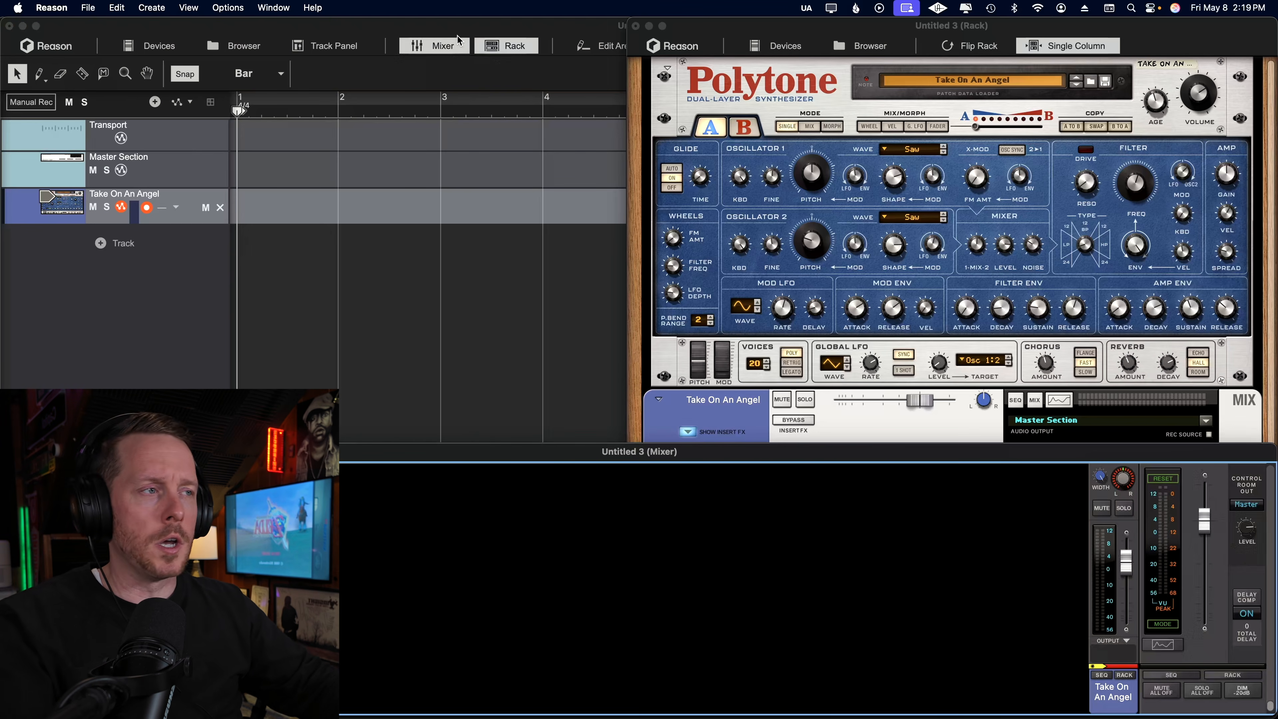
Step: Enlarge the Mixer window to full height, review the channel strip from input gain to sends, and shrink it back
{"action": "left_click_drag", "start_coordinate": [666, 426], "coordinate": [683, 451]}
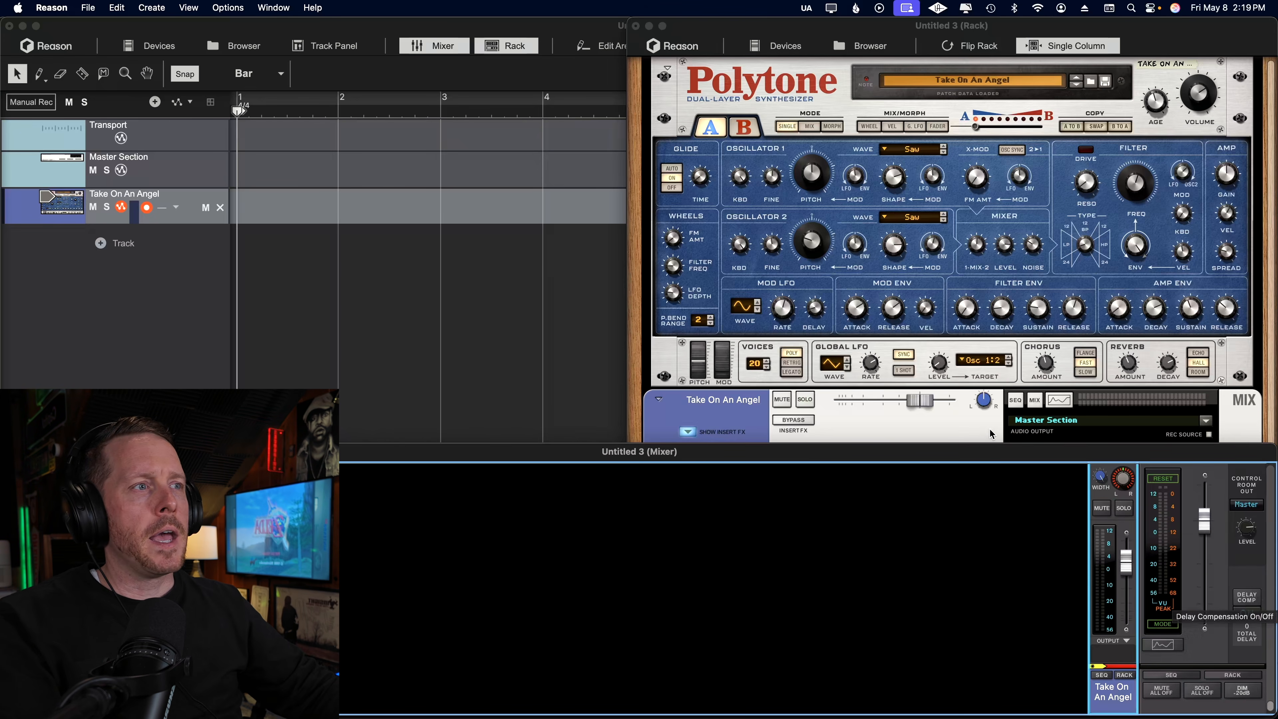
{"action": "left_click_drag", "start_coordinate": [982, 444], "coordinate": [977, 25]}
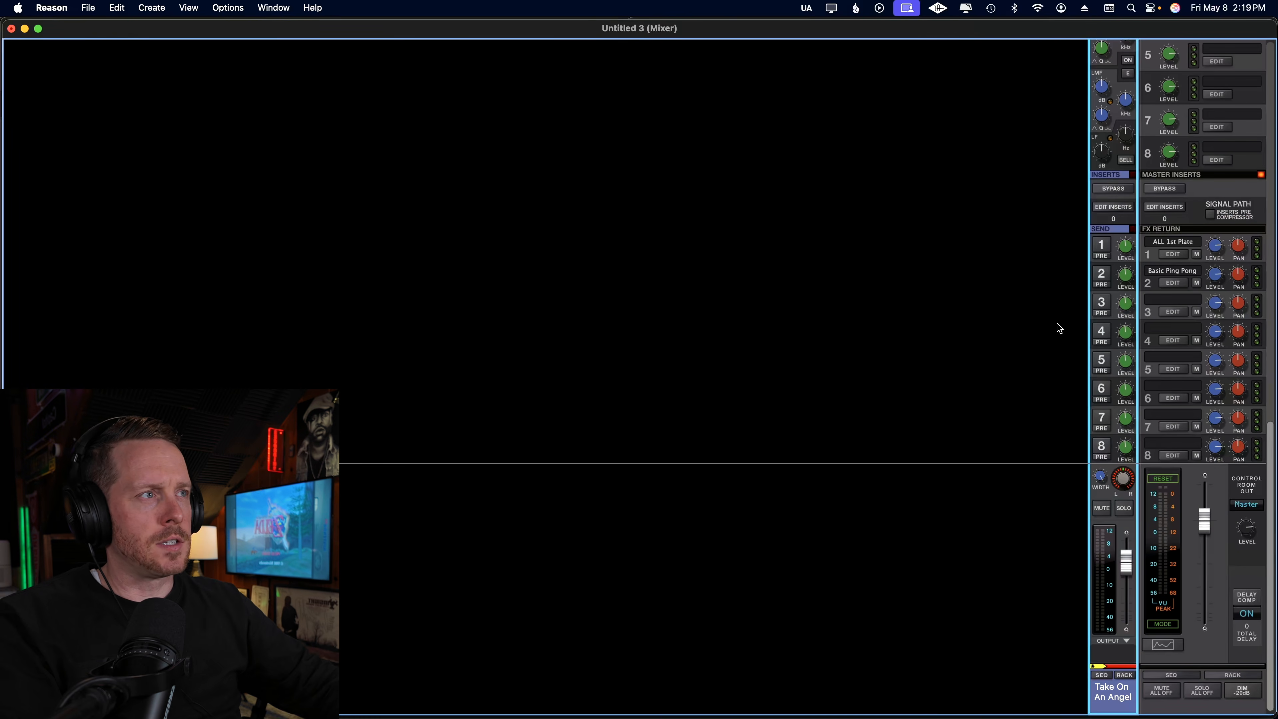
{"action": "scroll", "coordinate": [1119, 229], "scroll_direction": "up", "scroll_amount": 5}
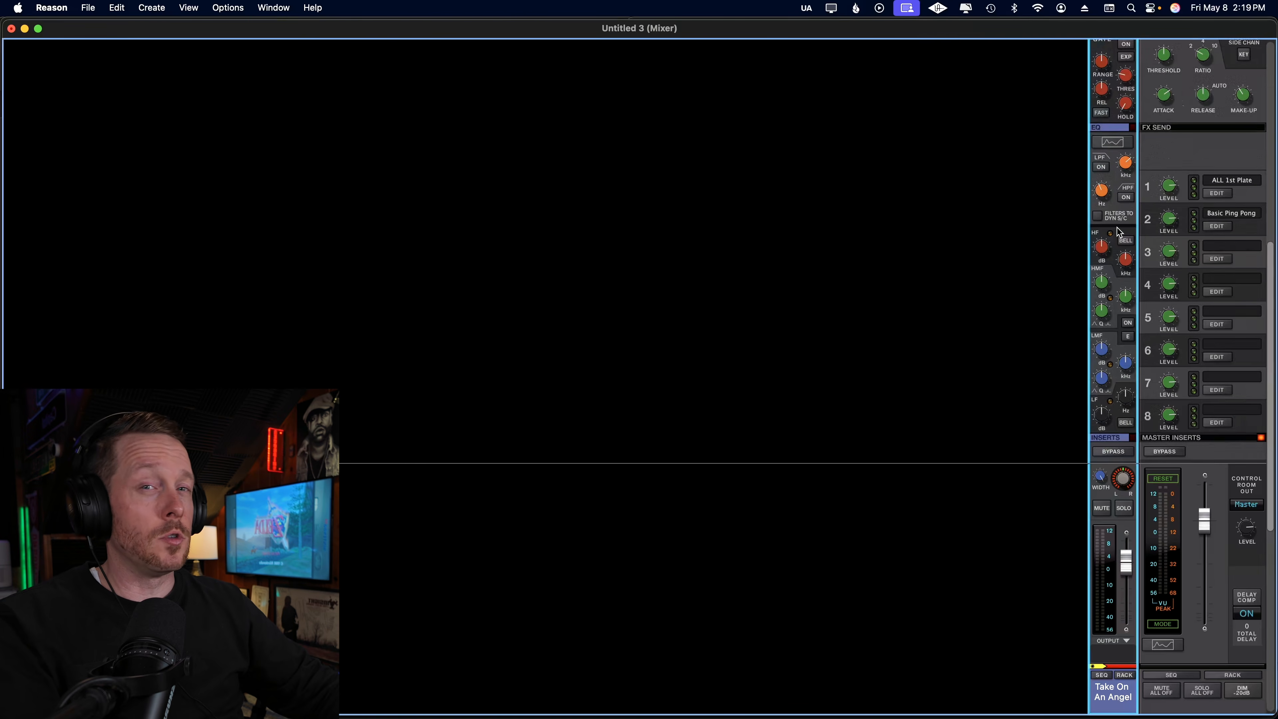
{"action": "scroll", "coordinate": [1120, 233], "scroll_direction": "up", "scroll_amount": 5}
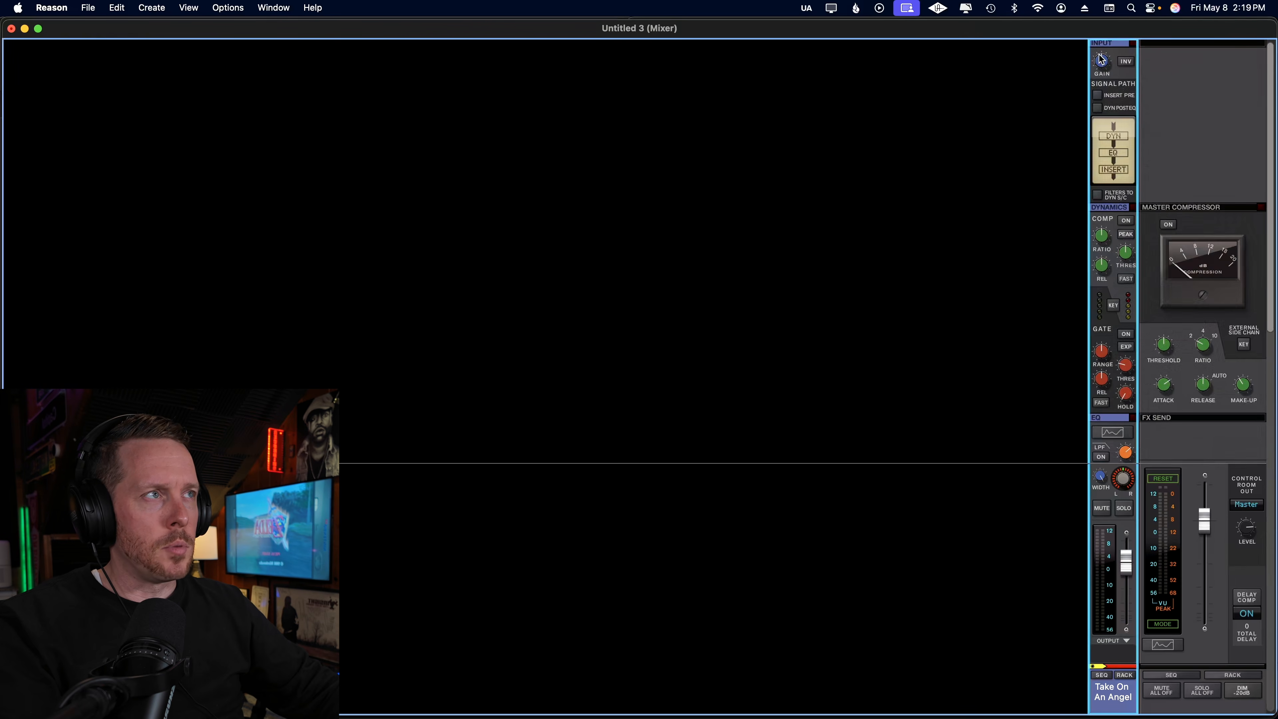
{"action": "scroll", "coordinate": [1125, 234], "scroll_direction": "down", "scroll_amount": 10}
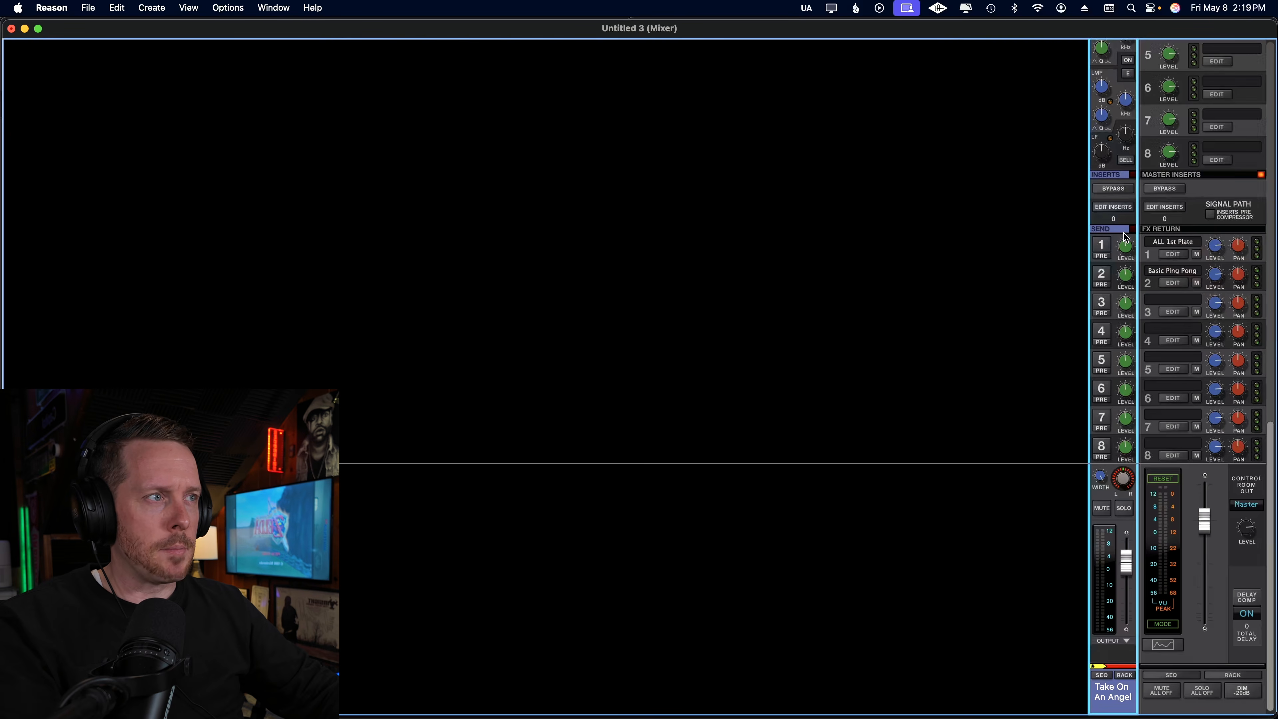
{"action": "left_click_drag", "start_coordinate": [1038, 32], "coordinate": [1097, 455]}
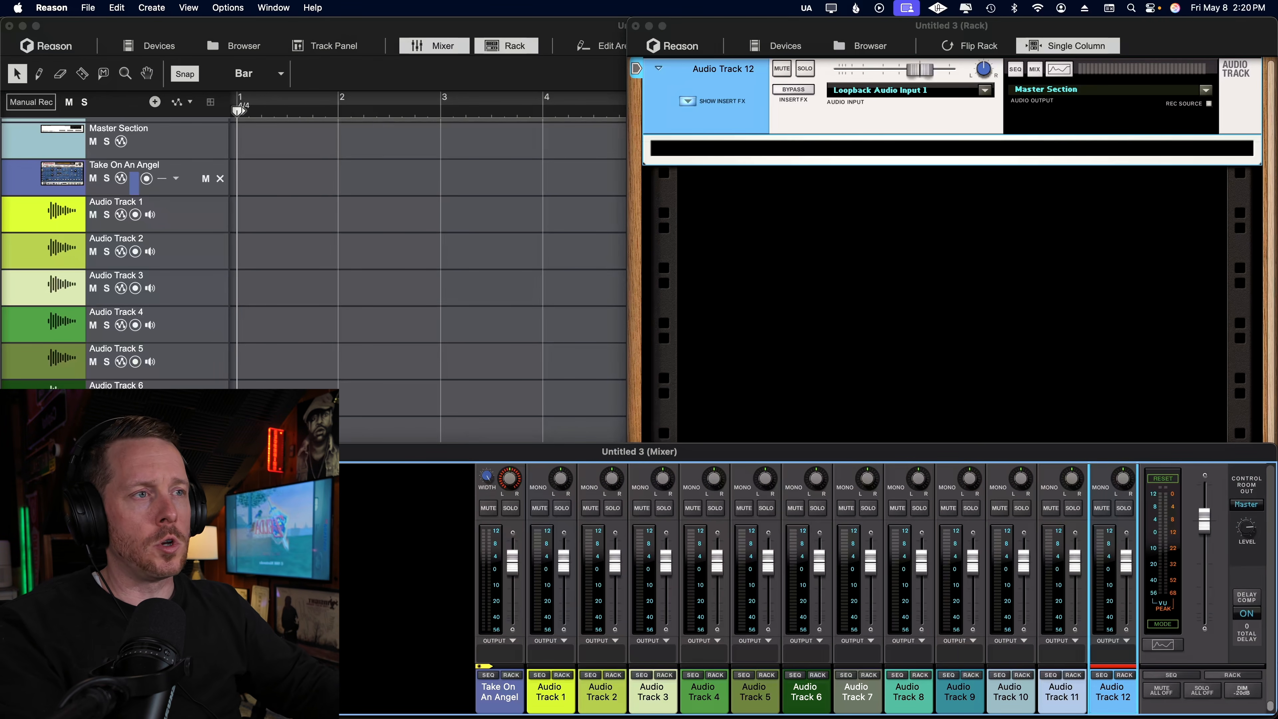
Step: Toggle the Mixer window off and on, leaving it shown with the audio track channels
{"action": "key", "text": "F5"}
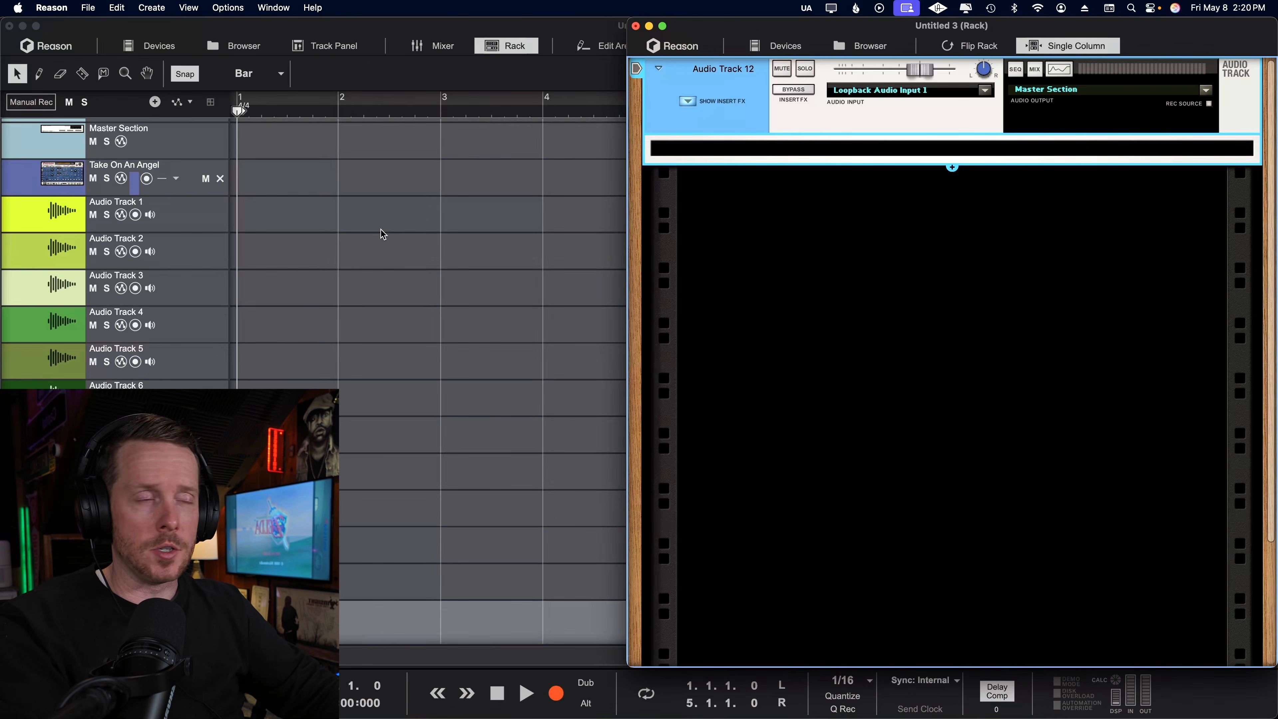
{"action": "key", "text": "F5"}
{"action": "key", "text": "F5"}
{"action": "key", "text": "F5"}
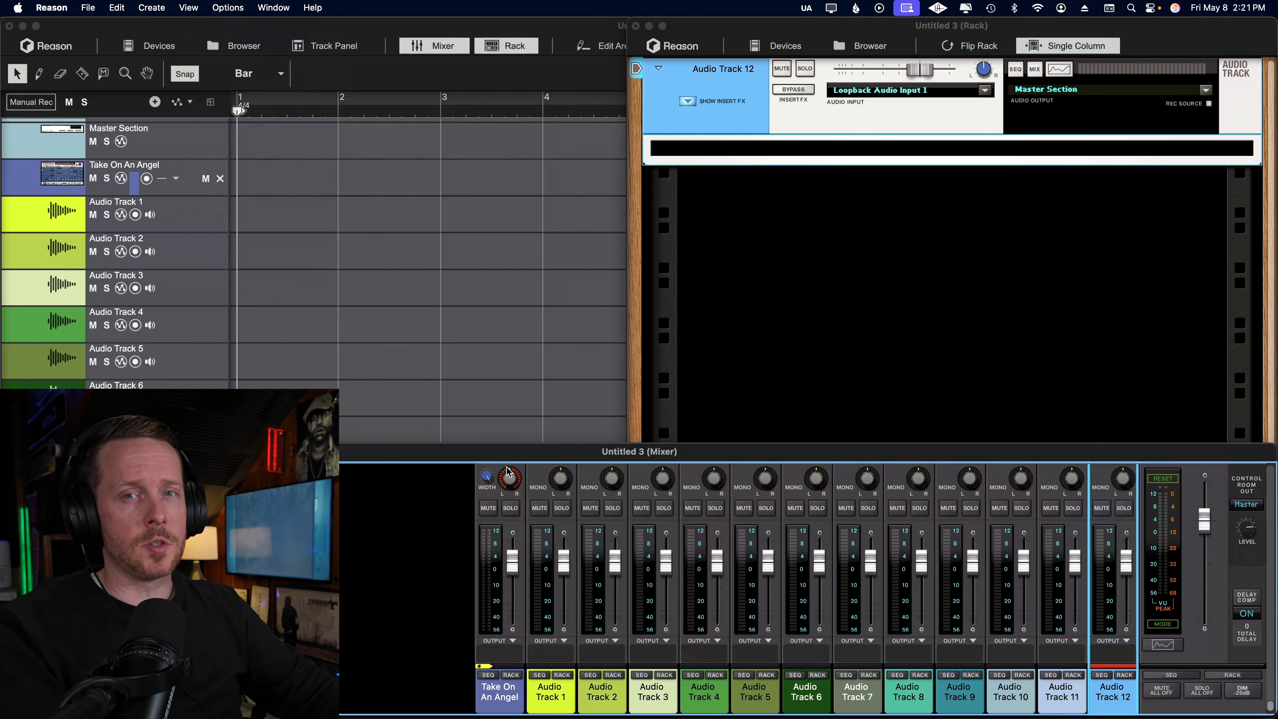
Step: Dock the Rack and Mixer into the main window and resize the sections so both show above the sequencer
{"action": "left_click", "coordinate": [188, 6]}
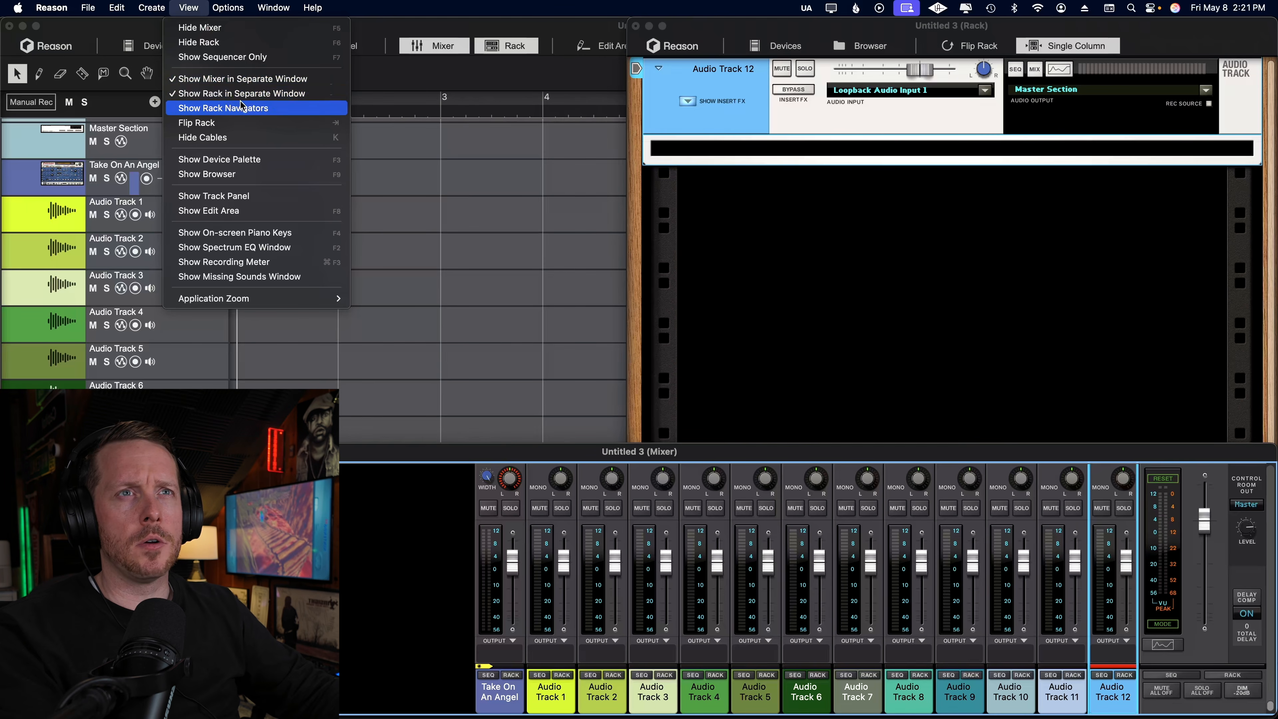
{"action": "left_click", "coordinate": [194, 10]}
{"action": "left_click", "coordinate": [188, 8]}
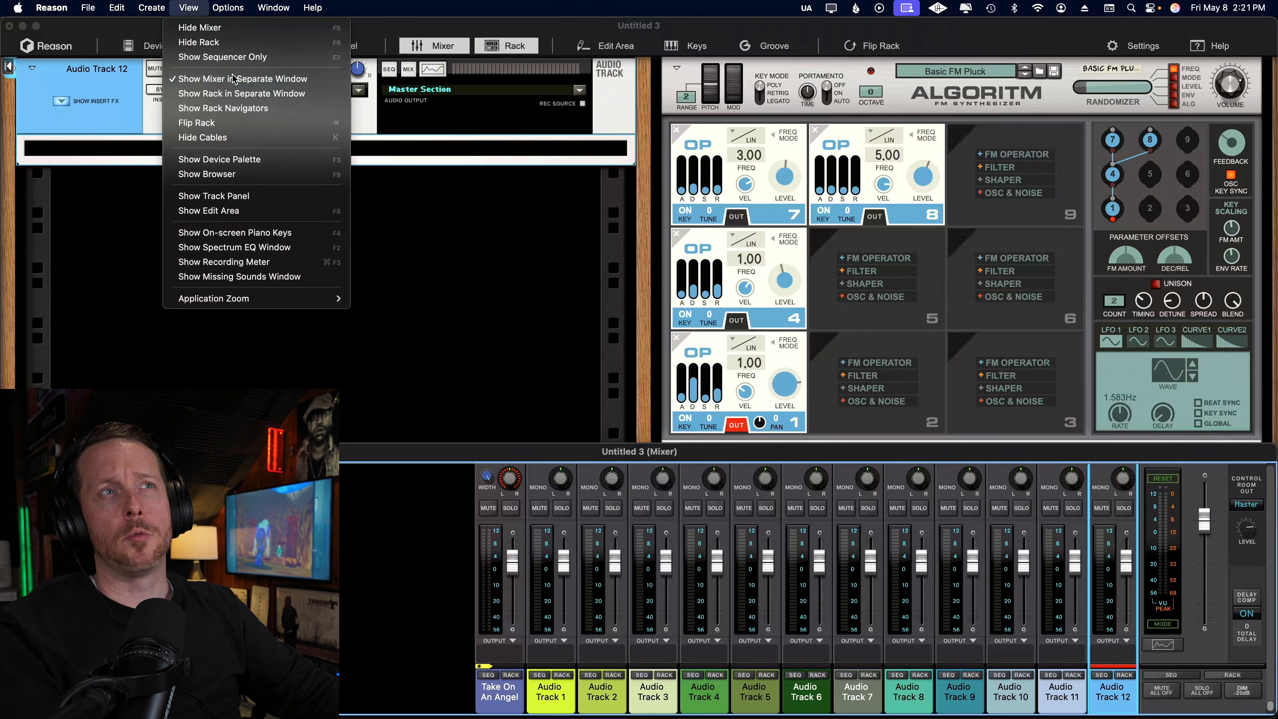
{"action": "left_click", "coordinate": [202, 78]}
{"action": "key", "text": "F6"}
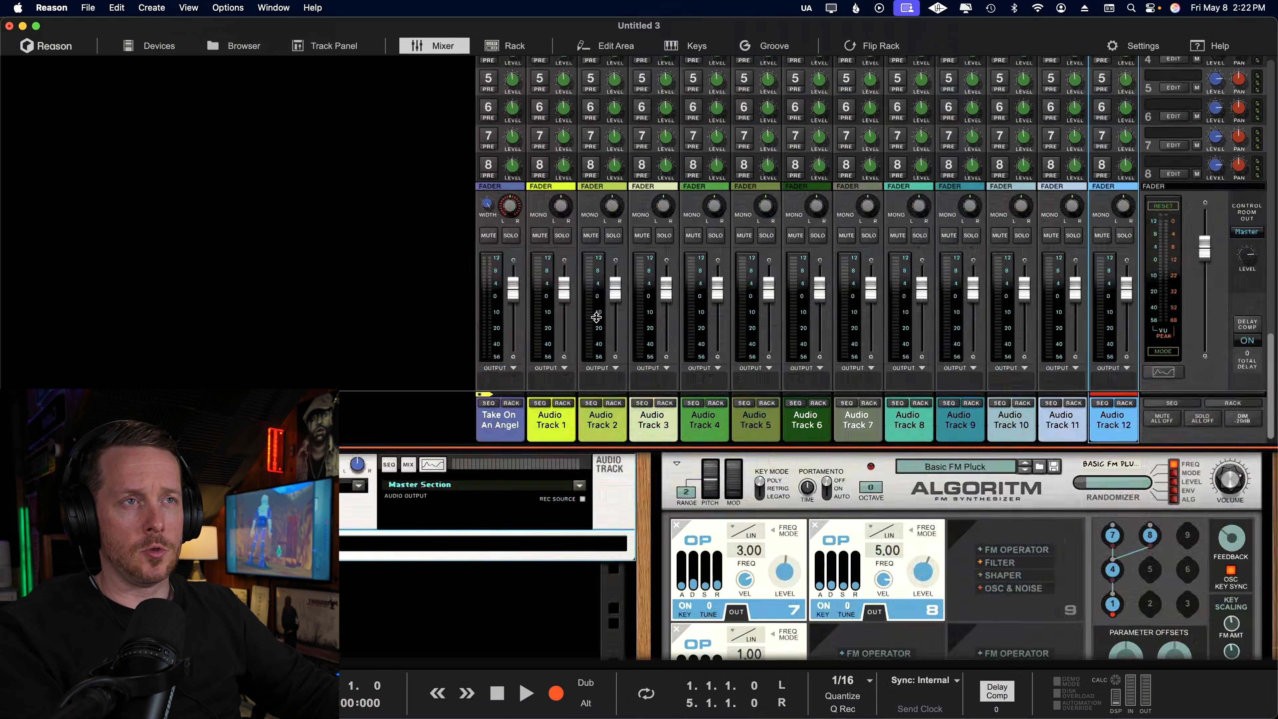
{"action": "left_click_drag", "start_coordinate": [652, 661], "coordinate": [625, 275]}
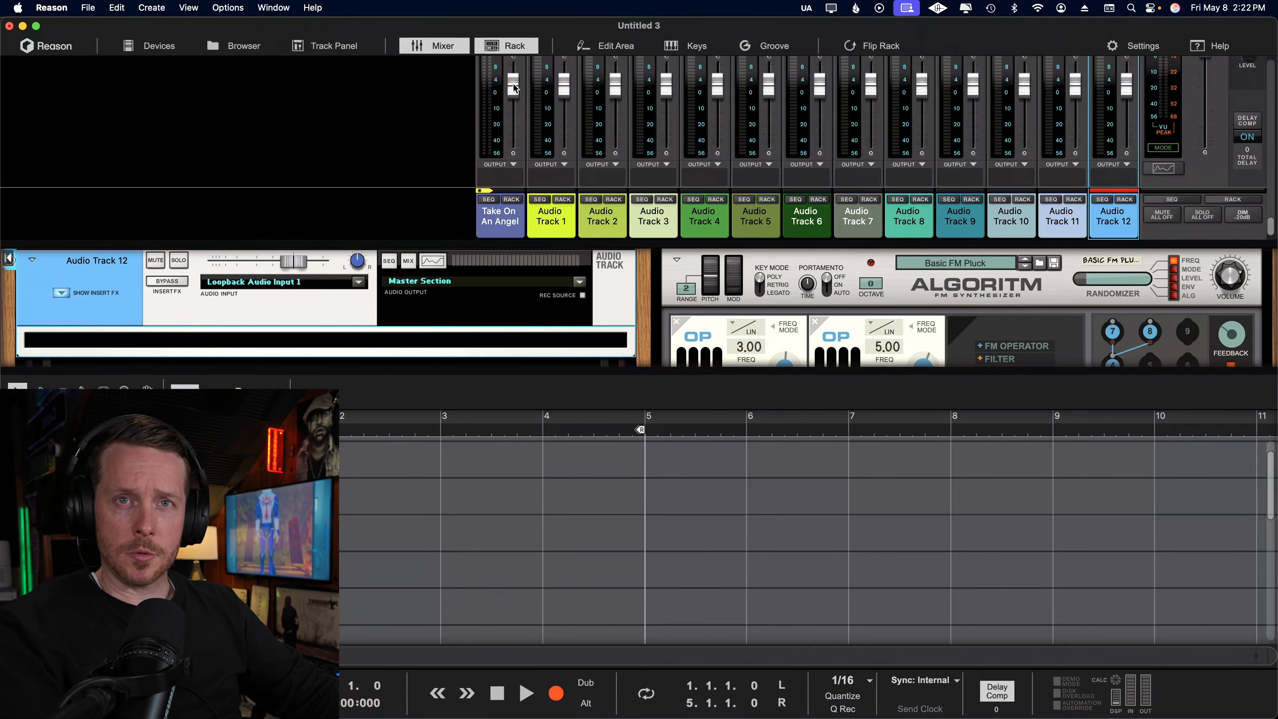
Step: Show only the sequencer and choose Rack per Track in the rack settings
{"action": "key", "text": "F7"}
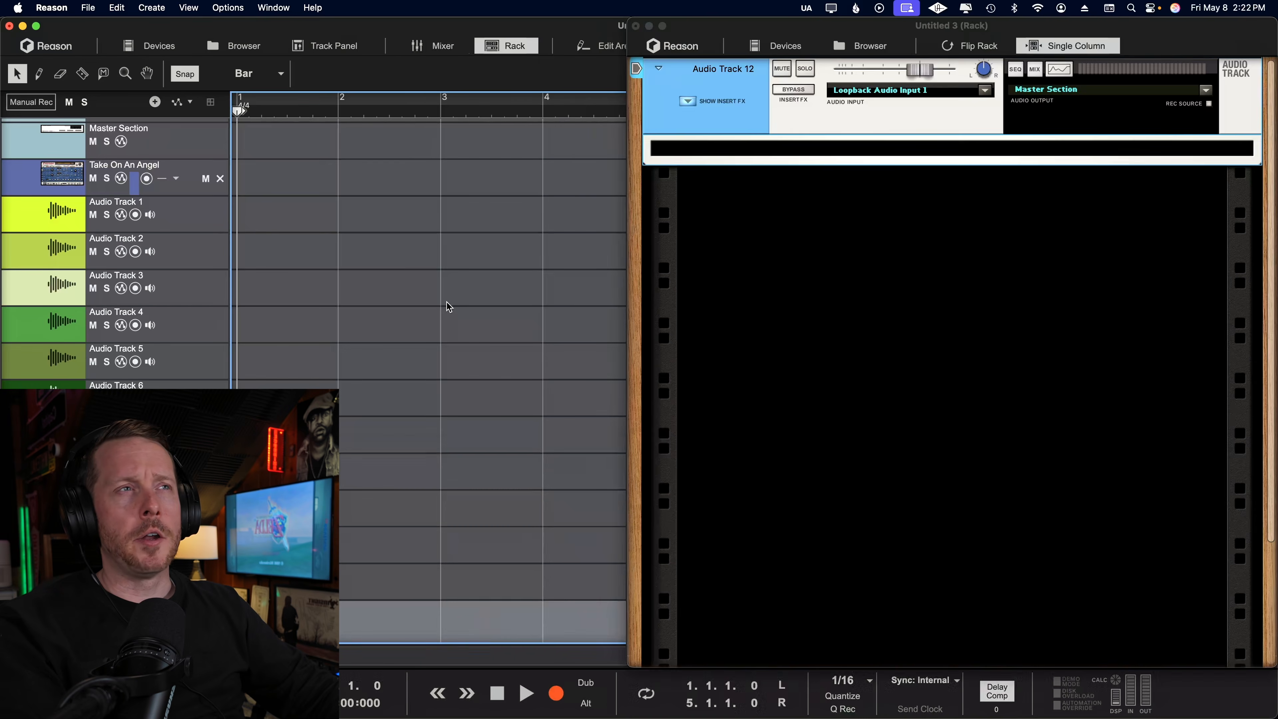
{"action": "key", "text": "F7"}
{"action": "left_click", "coordinate": [277, 8]}
{"action": "mouse_move", "coordinate": [241, 4]}
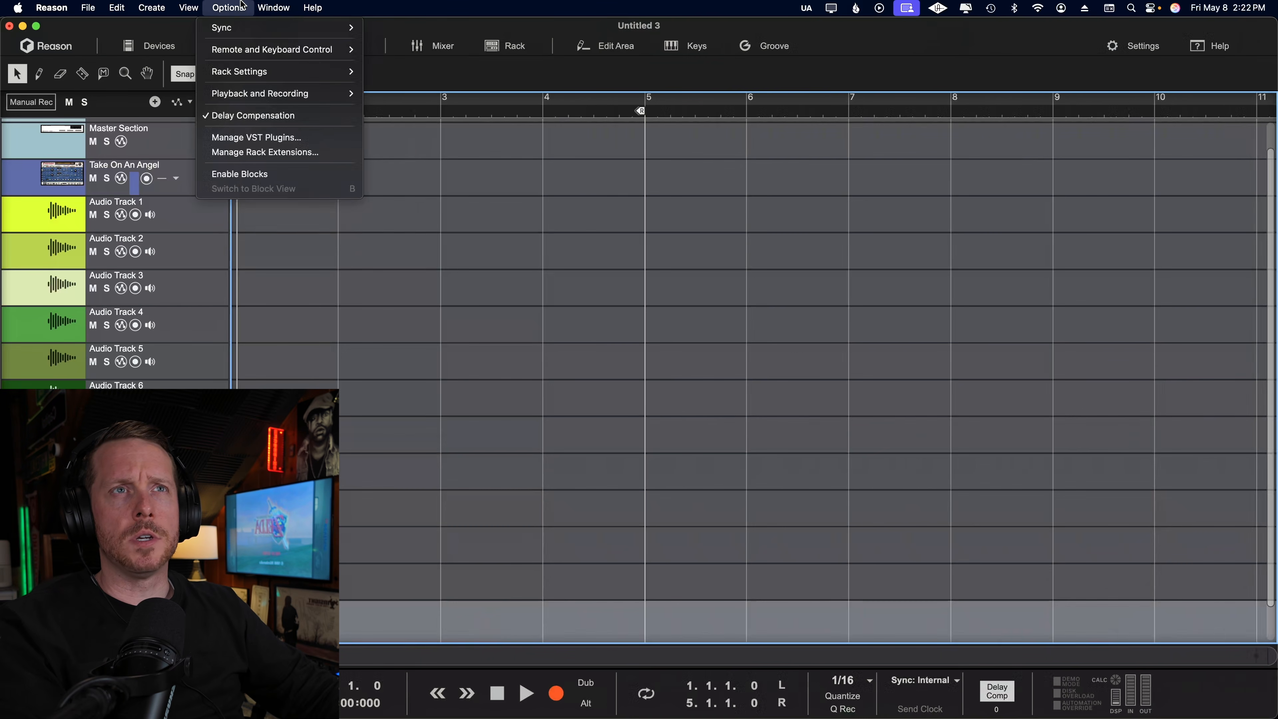
{"action": "mouse_move", "coordinate": [336, 71]}
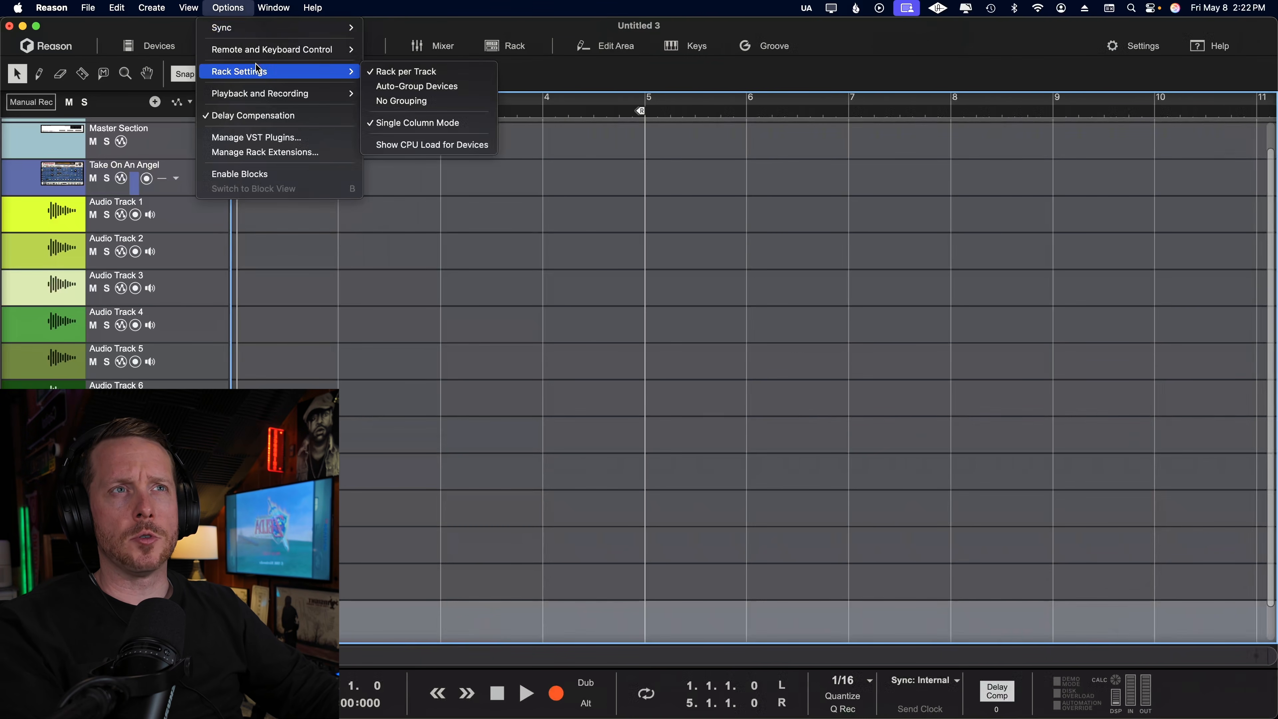
{"action": "left_click", "coordinate": [404, 71]}
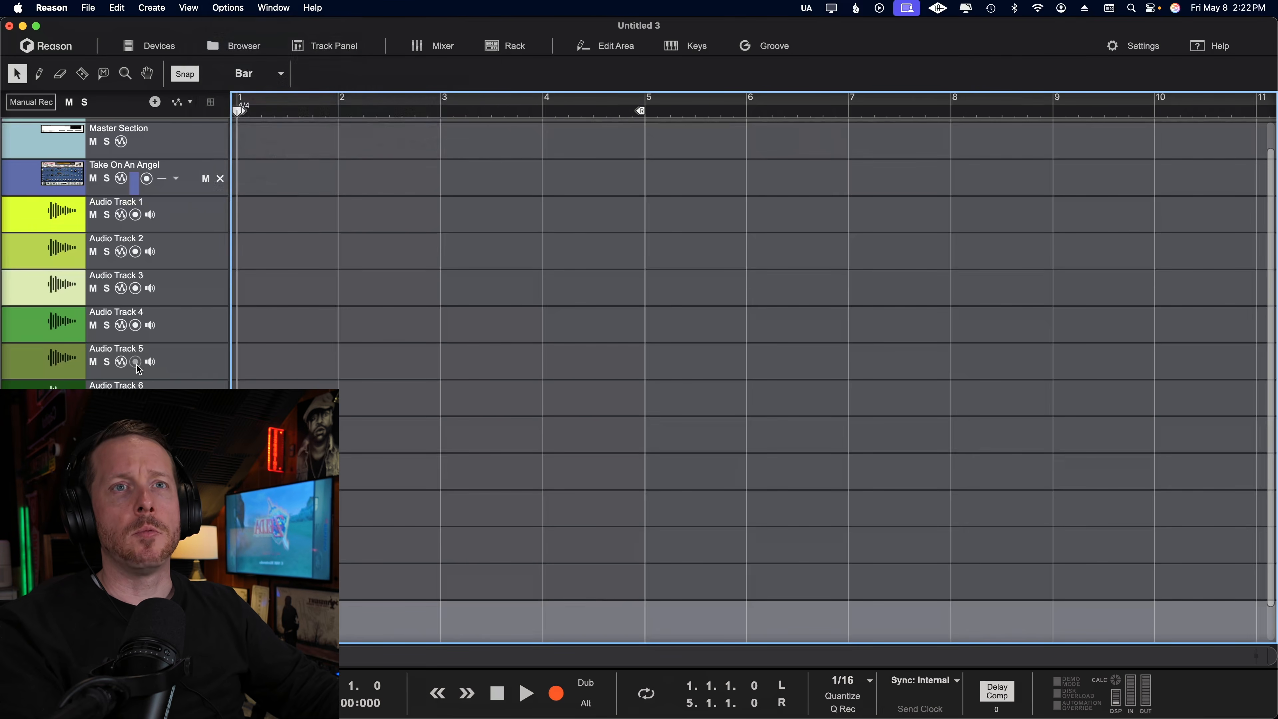
Step: Open the Rack and view the individual racks of Audio Track 3, Audio Track 4 and Take On An Angel
{"action": "left_click", "coordinate": [40, 302]}
{"action": "key", "text": "F6"}
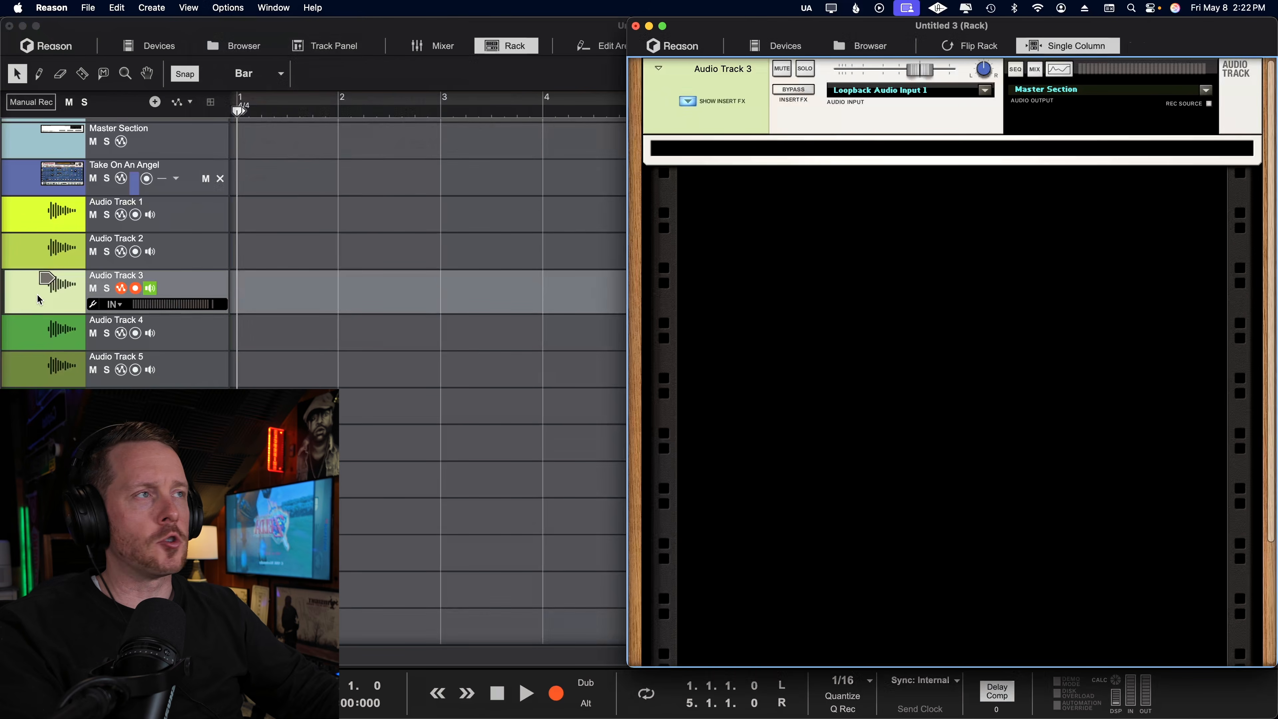
{"action": "left_click", "coordinate": [41, 332]}
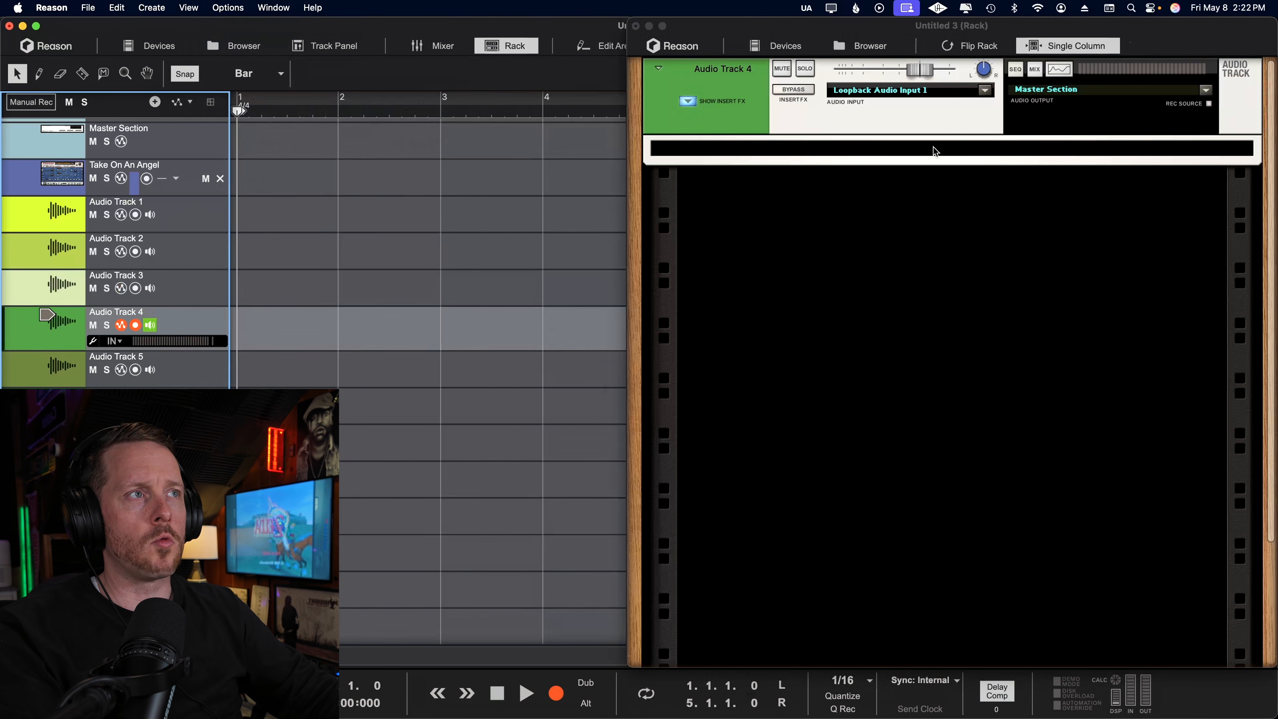
{"action": "left_click", "coordinate": [55, 174]}
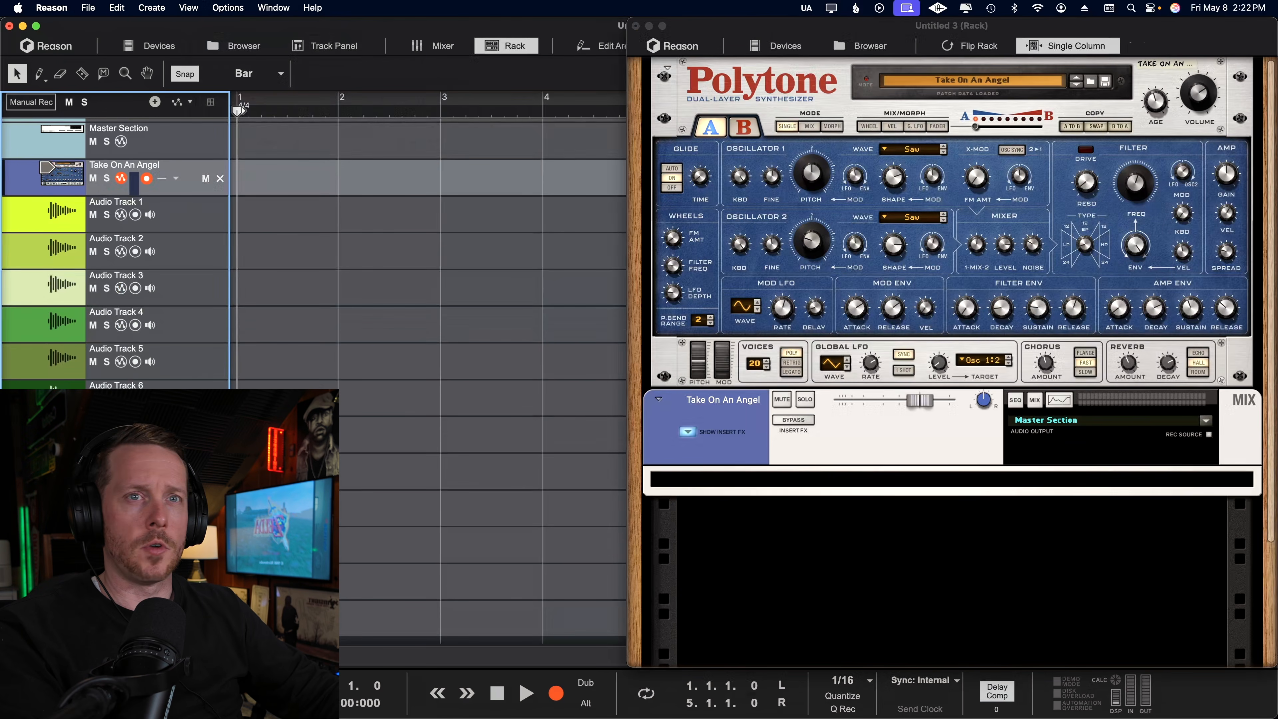
{"action": "left_click", "coordinate": [935, 551]}
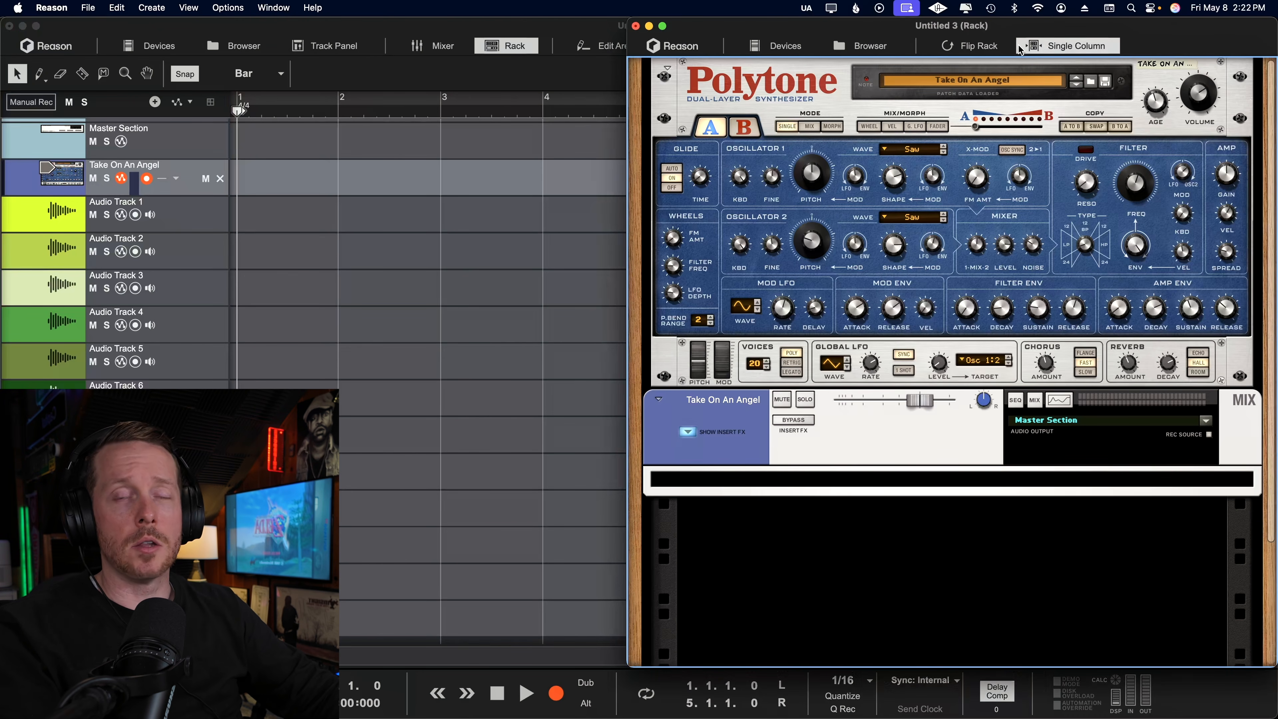
Step: Browse the racks of further audio tracks, including Audio Track 5, and turn off the rack's single-column mode for Take On An Angel
{"action": "left_click", "coordinate": [55, 265]}
{"action": "left_click", "coordinate": [56, 291]}
{"action": "left_click", "coordinate": [54, 363]}
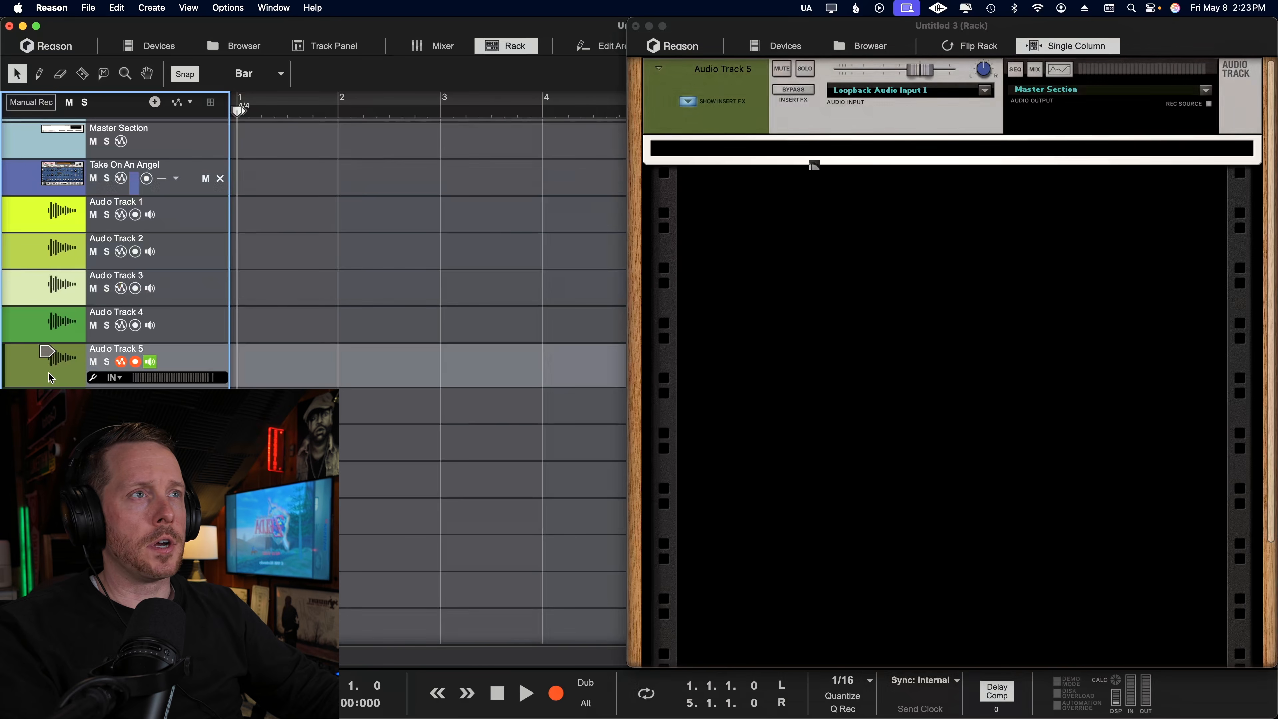
{"action": "left_click", "coordinate": [55, 473]}
{"action": "left_click", "coordinate": [55, 547]}
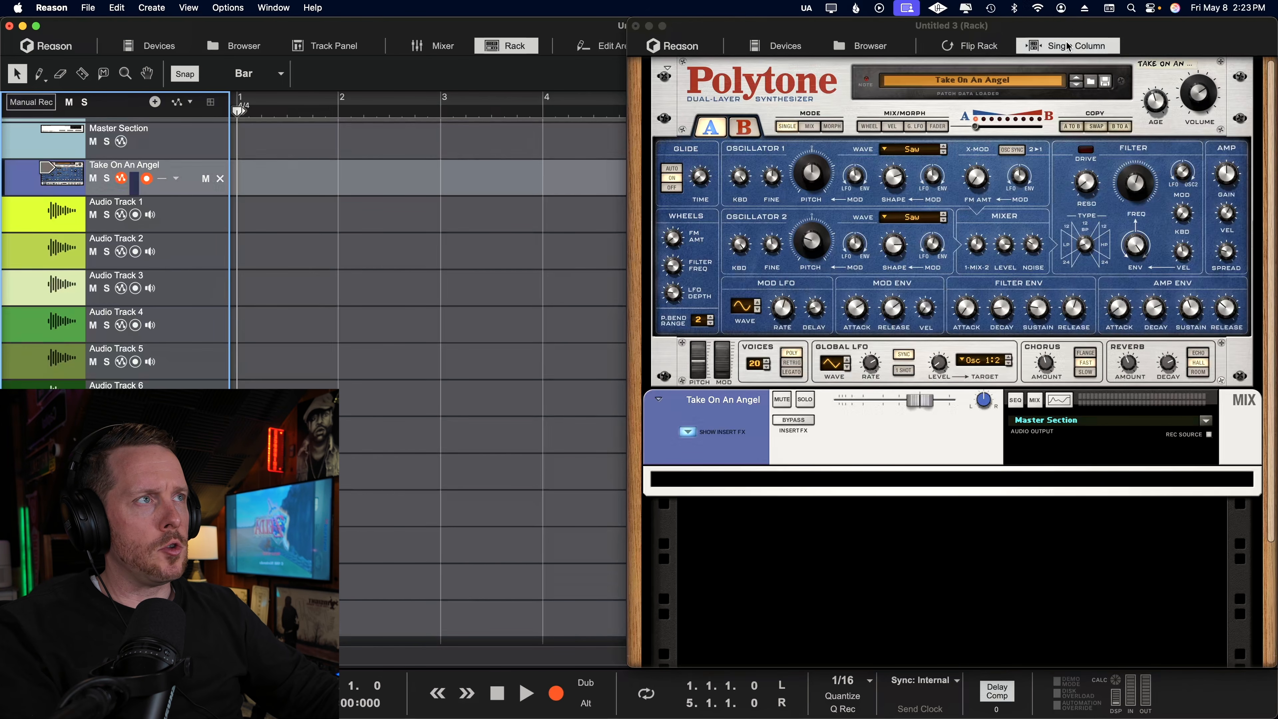
{"action": "left_click", "coordinate": [1071, 36]}
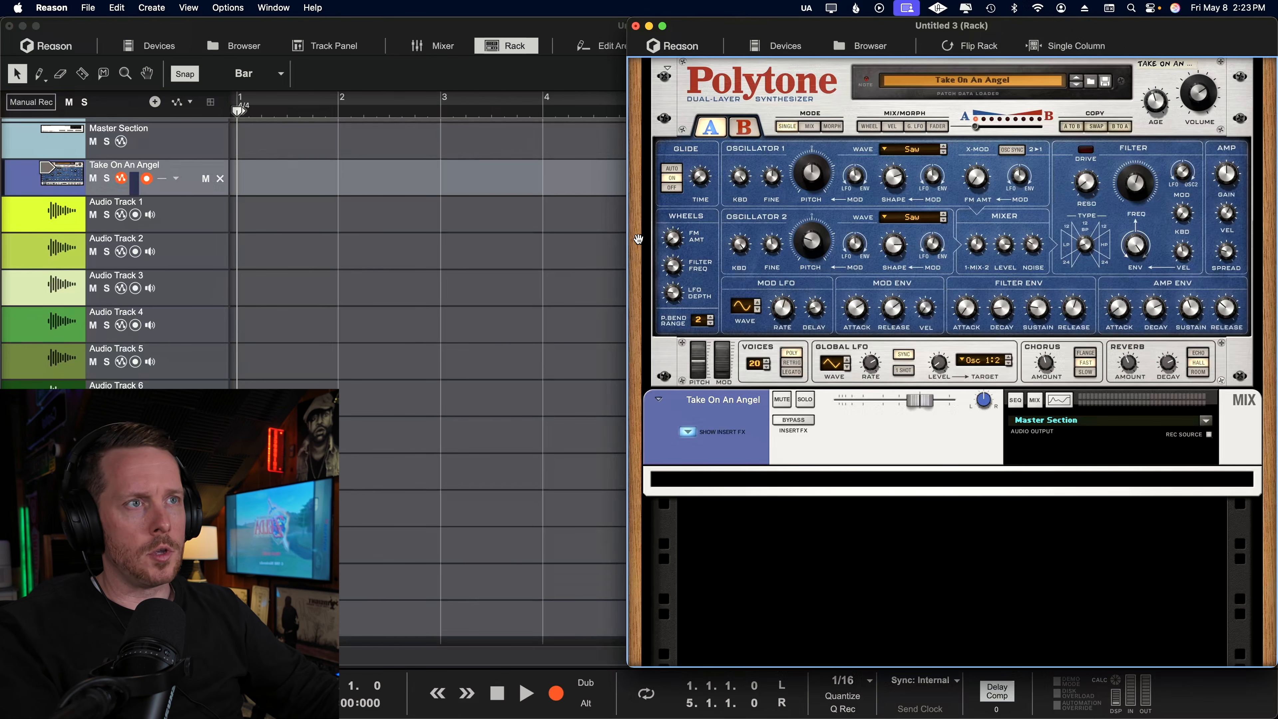
Step: Browse the racks side by side around the Polytone, from Audio Track 1 back to the Master Section
{"action": "left_click_drag", "start_coordinate": [638, 239], "coordinate": [458, 247]}
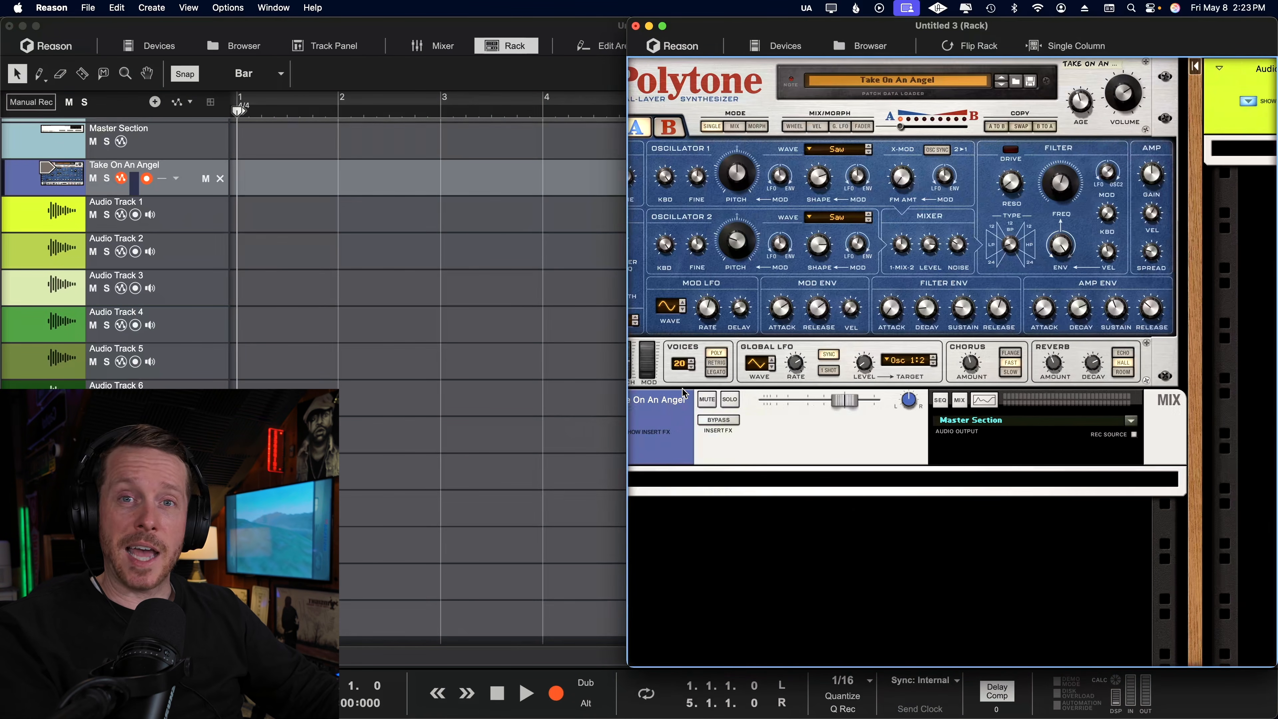
{"action": "scroll", "coordinate": [765, 401], "scroll_direction": "right", "scroll_amount": 6}
{"action": "scroll", "coordinate": [764, 401], "scroll_direction": "left", "scroll_amount": 20}
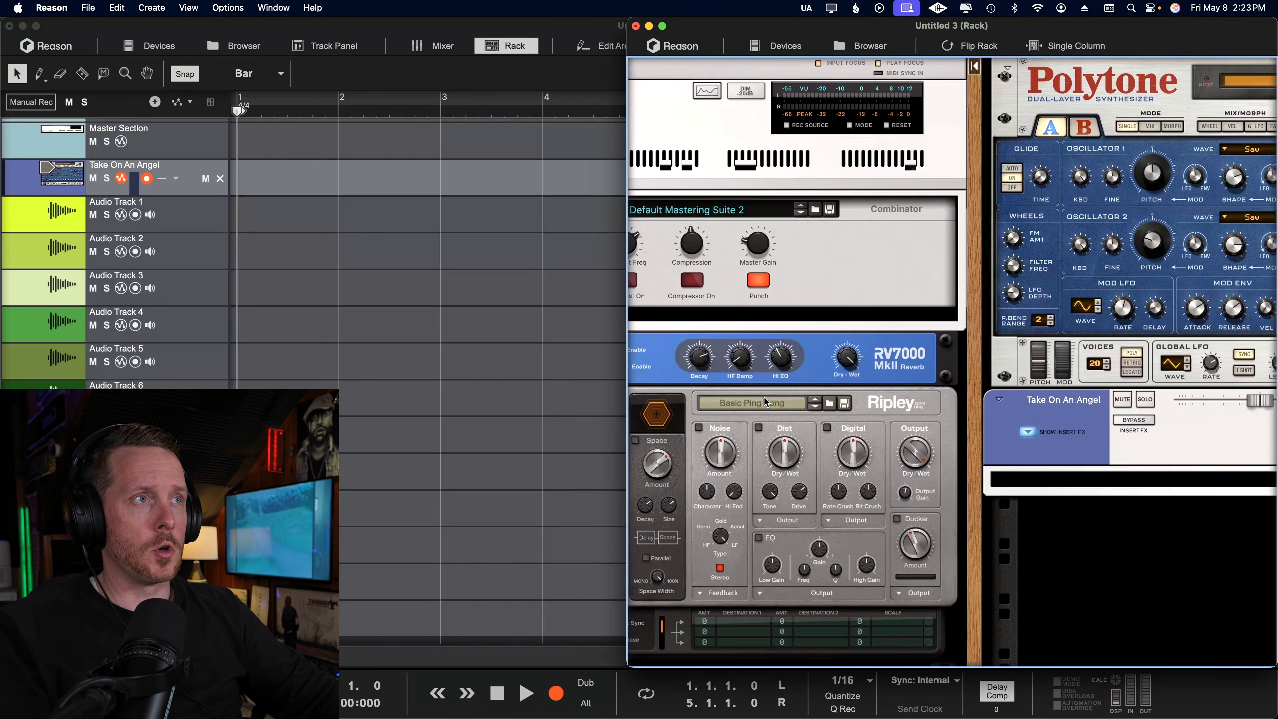
{"action": "scroll", "coordinate": [764, 402], "scroll_direction": "right", "scroll_amount": 10}
{"action": "scroll", "coordinate": [764, 401], "scroll_direction": "left", "scroll_amount": 10}
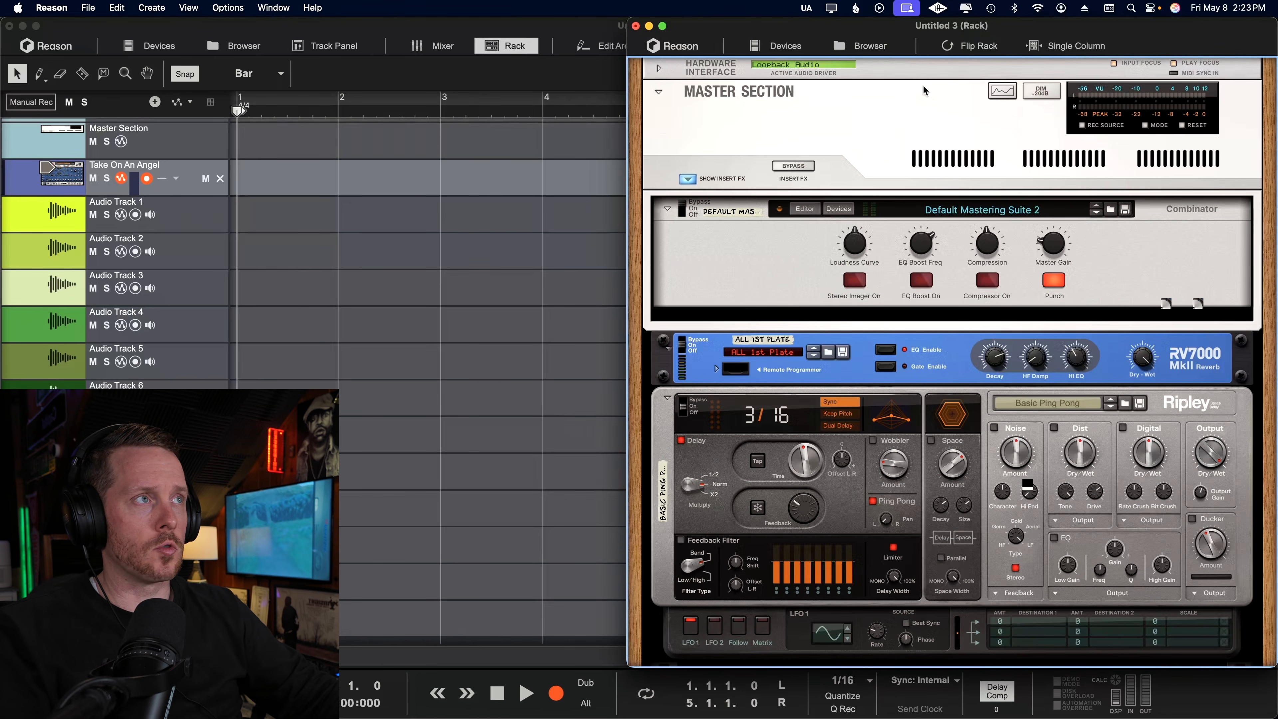
Step: Widen the Rack window to show two racks, switch on Single Column, and place the window on the right half
{"action": "left_click", "coordinate": [1045, 46]}
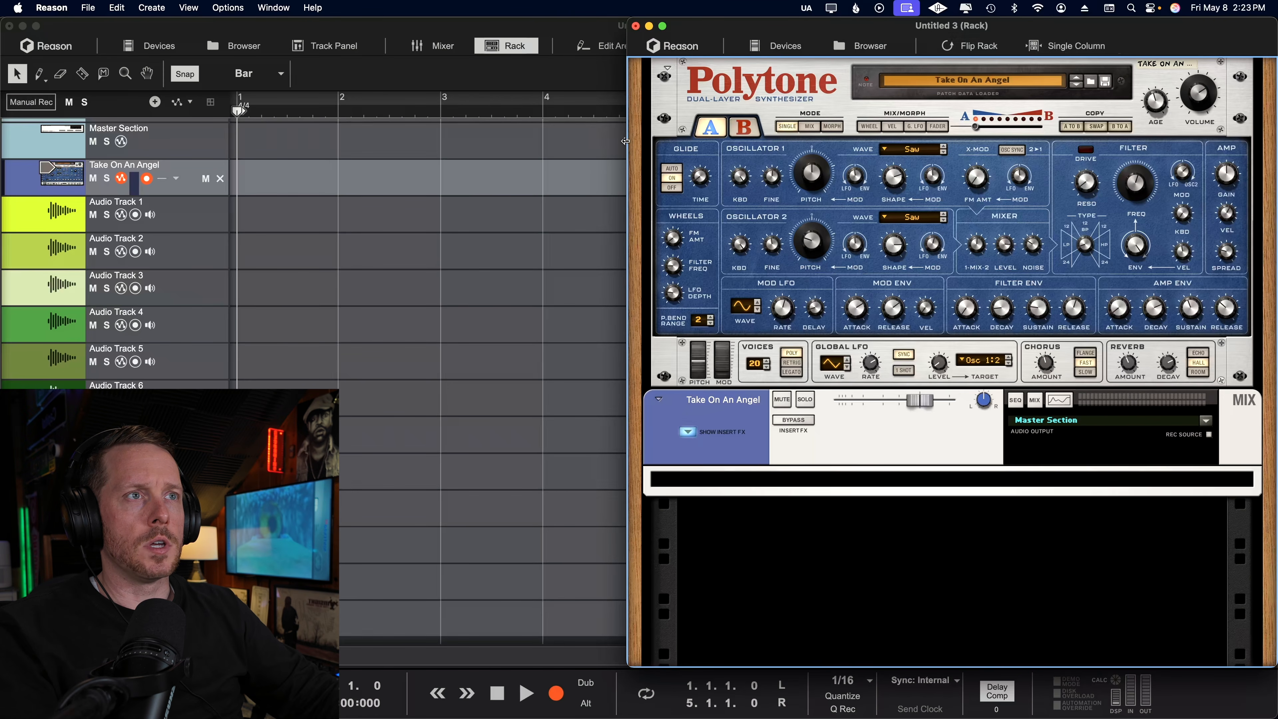
{"action": "left_click_drag", "start_coordinate": [625, 141], "coordinate": [3, 141]}
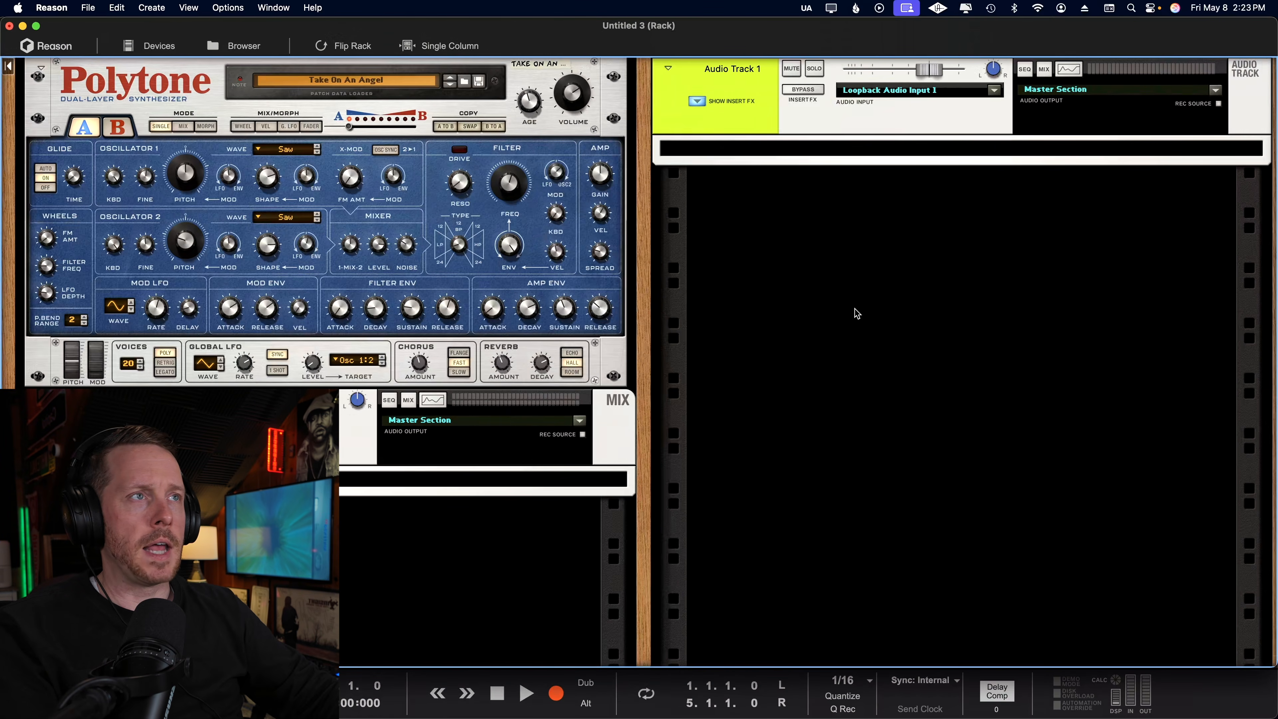
{"action": "left_click", "coordinate": [453, 46]}
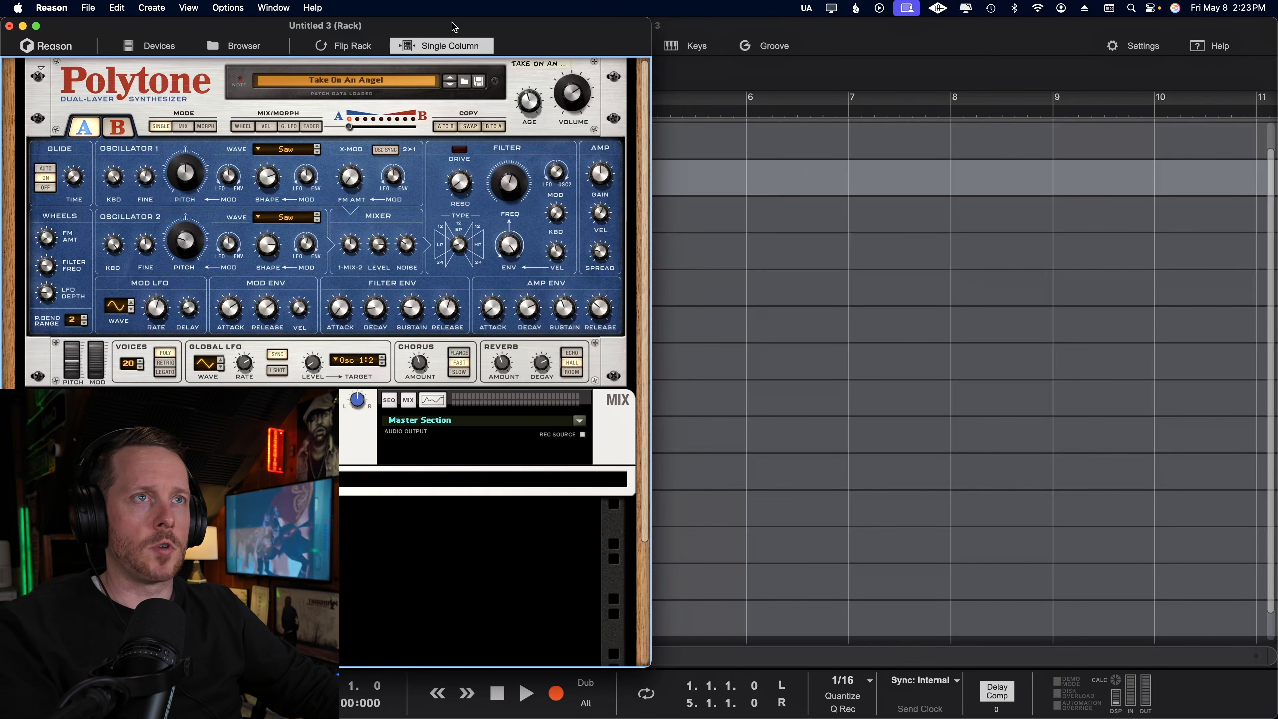
{"action": "left_click_drag", "start_coordinate": [454, 26], "coordinate": [1079, 26]}
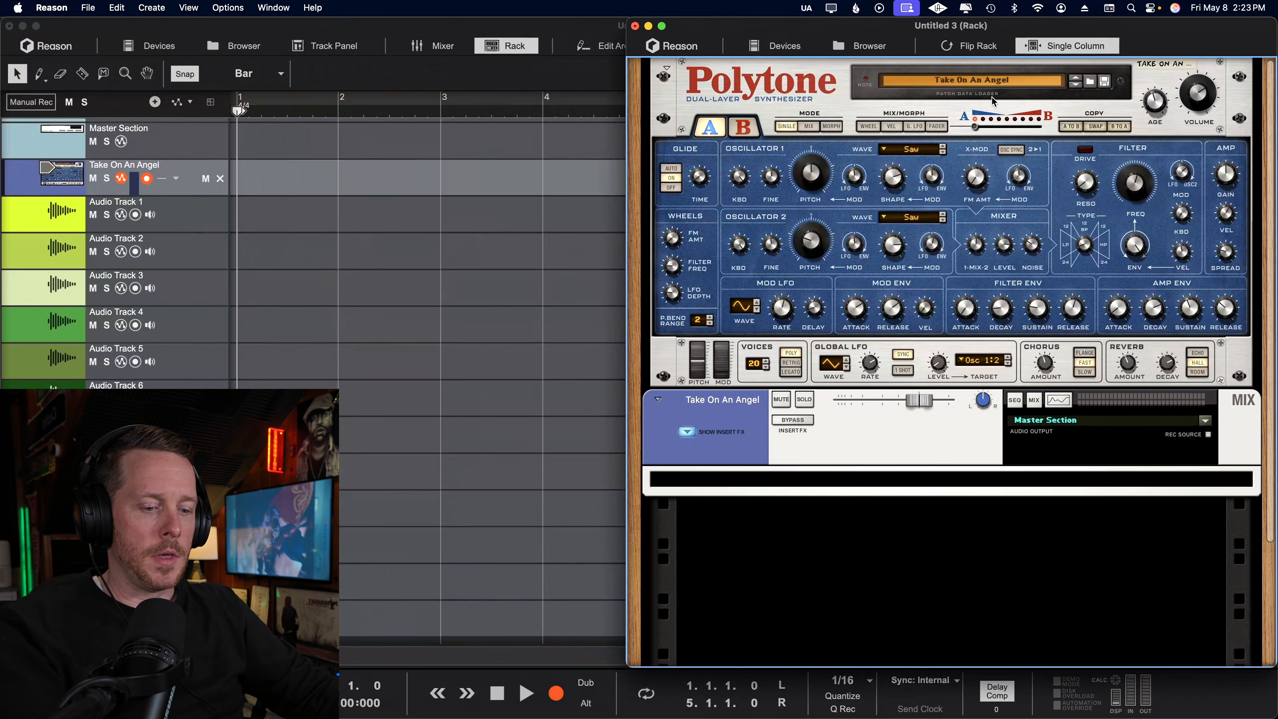
Step: Show and hide the Rack and Mixer windows in turn, finishing with only the sequencer displayed
{"action": "key", "text": "F6"}
{"action": "key", "text": "F6"}
{"action": "key", "text": "F6"}
{"action": "key", "text": "F5"}
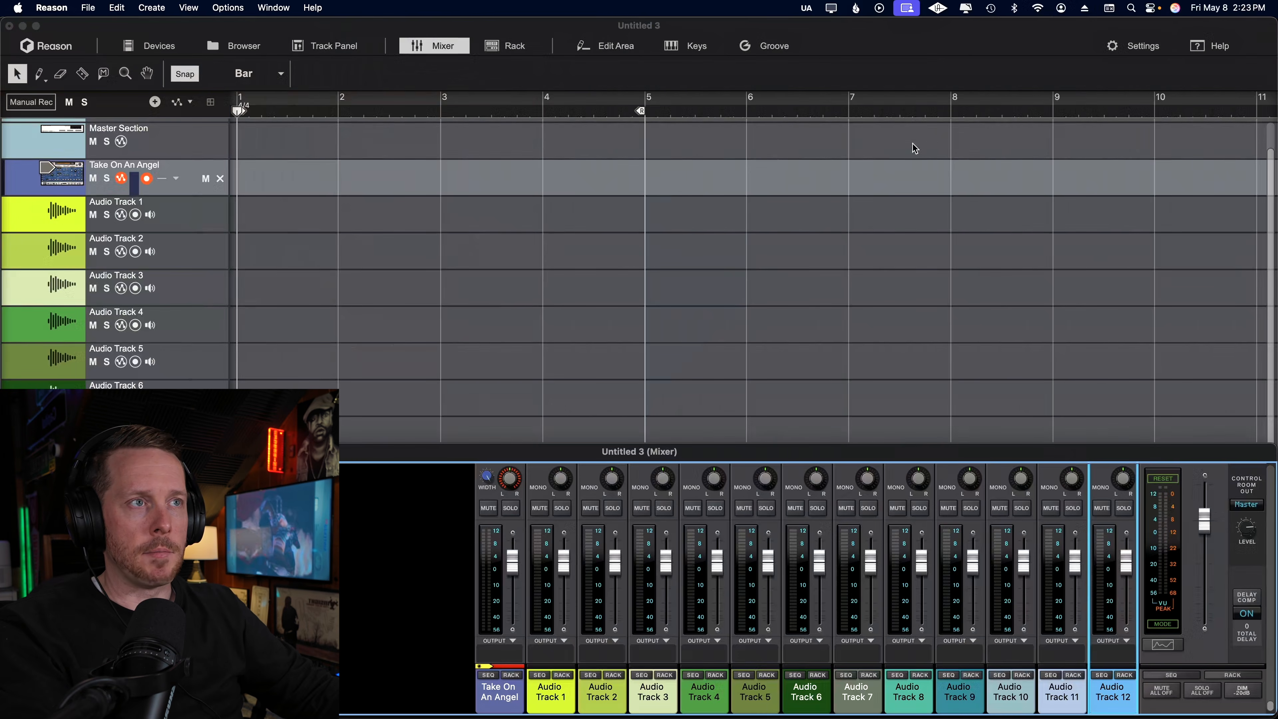
{"action": "key", "text": "F5"}
{"action": "key", "text": "F6"}
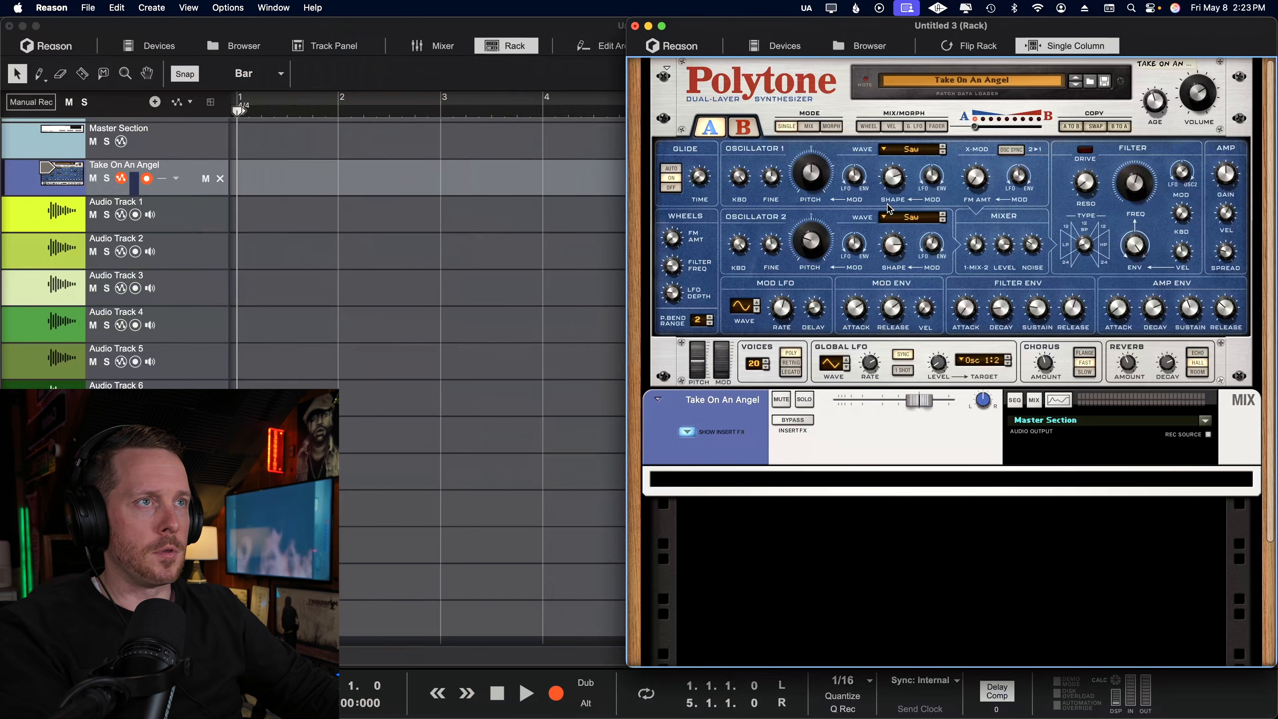
{"action": "key", "text": "F6"}
{"action": "key", "text": "F5"}
{"action": "key", "text": "F5"}
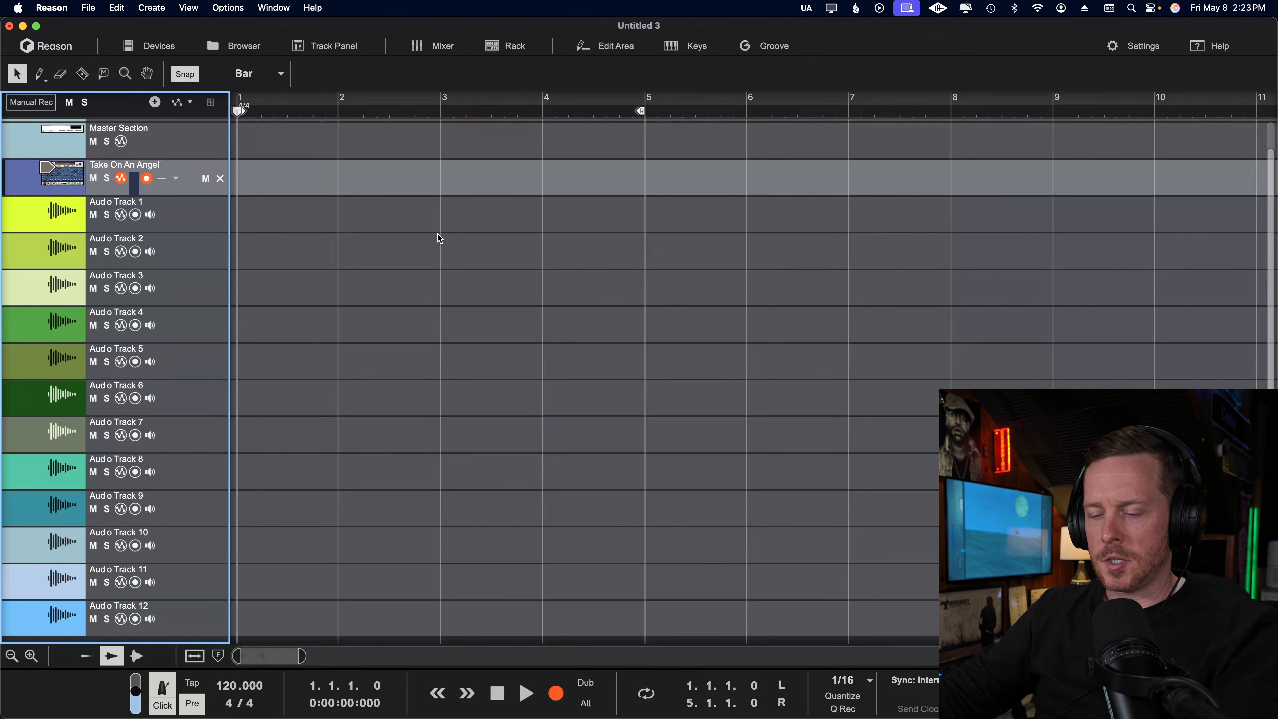
Step: Toggle the Rack, show the Mixer window and stretch it upward to nearly the full screen height
{"action": "key", "text": "F6"}
{"action": "key", "text": "F6"}
{"action": "key", "text": "F5"}
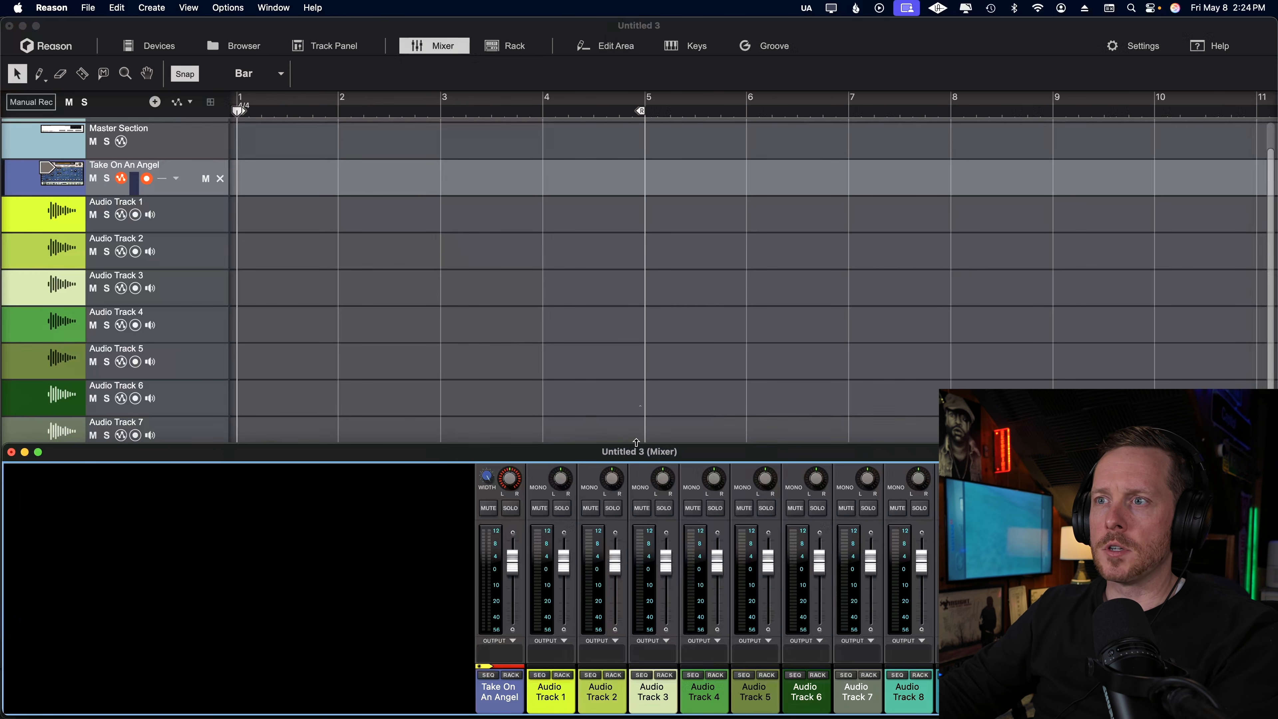
{"action": "left_click_drag", "start_coordinate": [636, 442], "coordinate": [660, 33]}
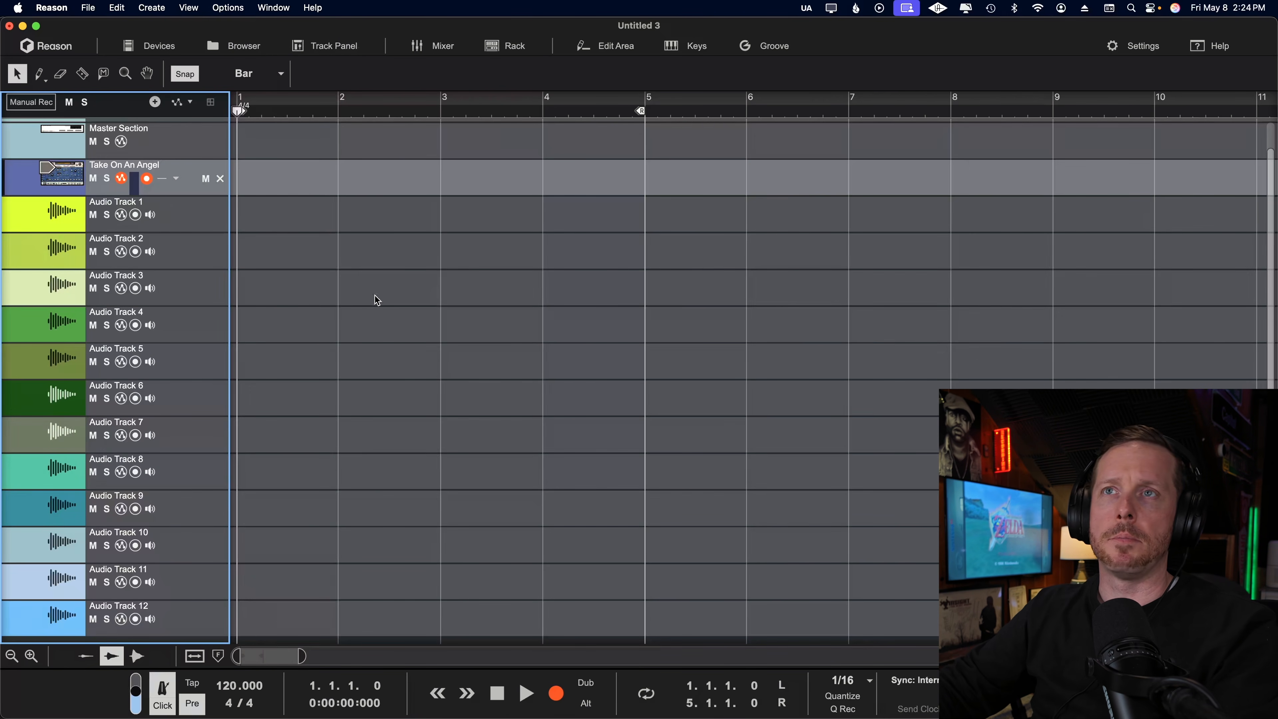
Step: Enable Blocks to see the Block and Song switch in the sequencer, and disable Blocks again
{"action": "left_click", "coordinate": [216, 6]}
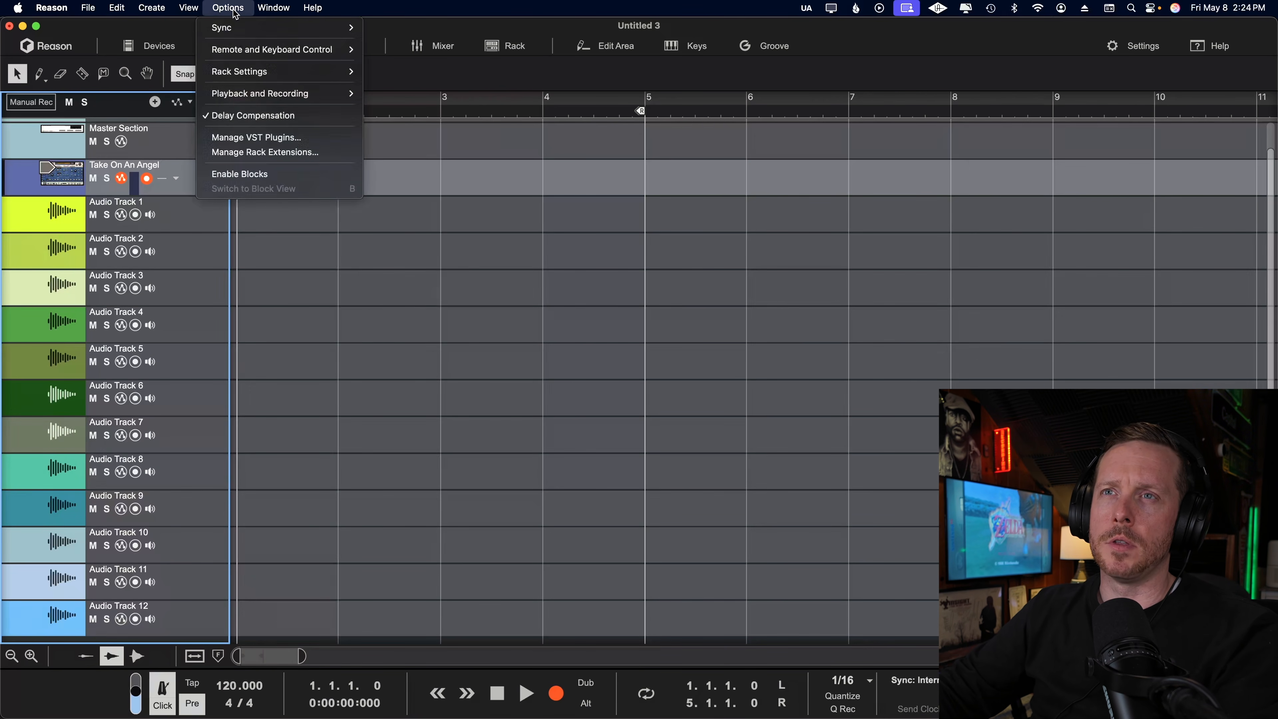
{"action": "left_click", "coordinate": [263, 174]}
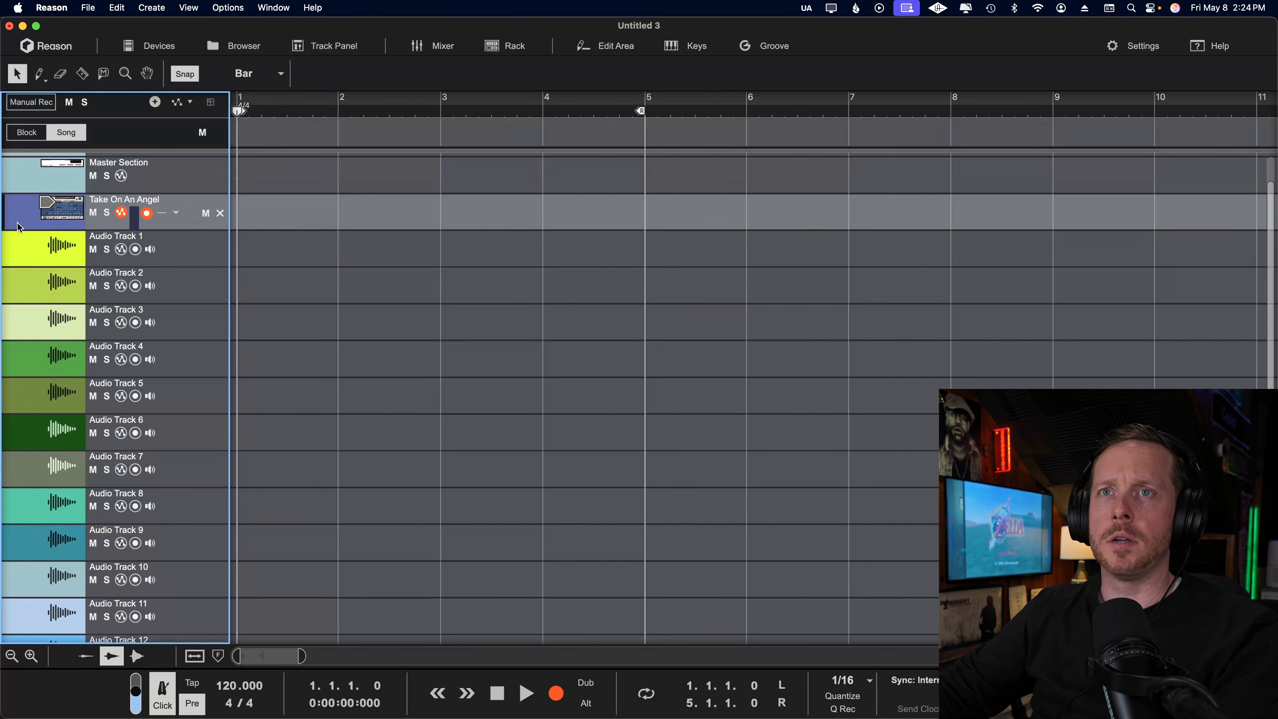
{"action": "left_click", "coordinate": [221, 7]}
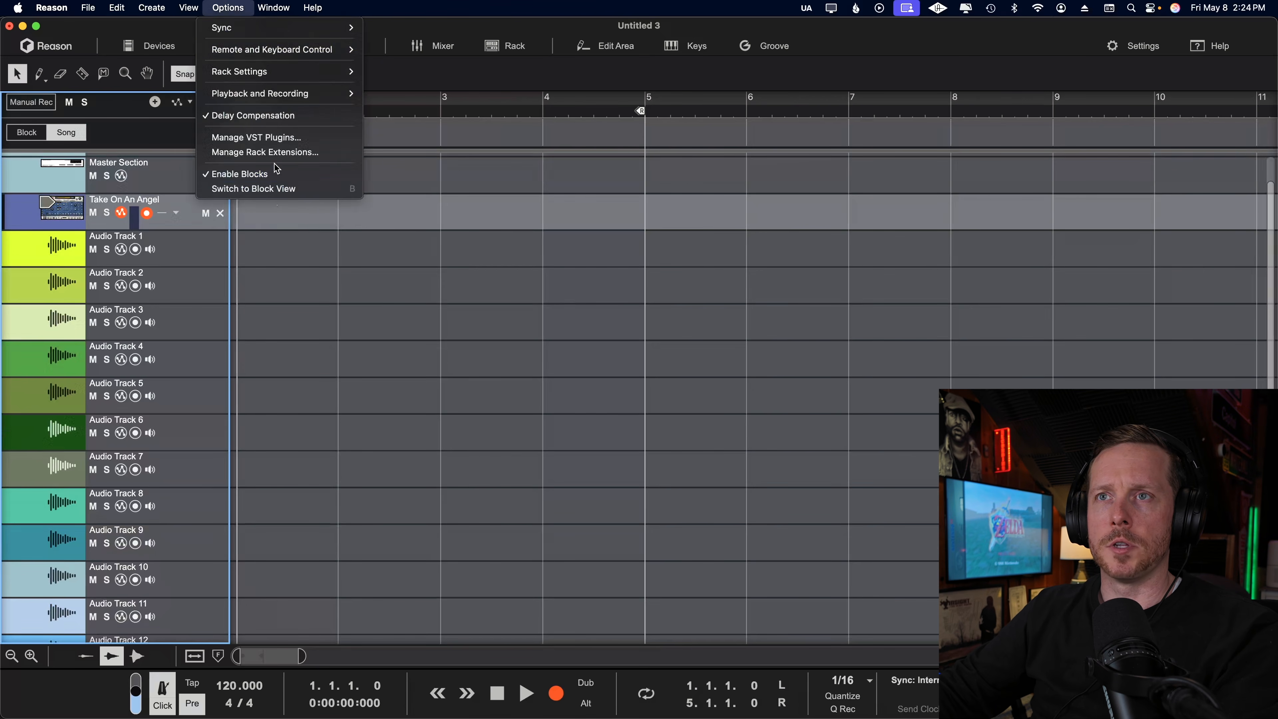
{"action": "left_click", "coordinate": [276, 173]}
Step: View the Devices list and browse the New in Reason 14 favorites list in the Browser
{"action": "left_click", "coordinate": [160, 46]}
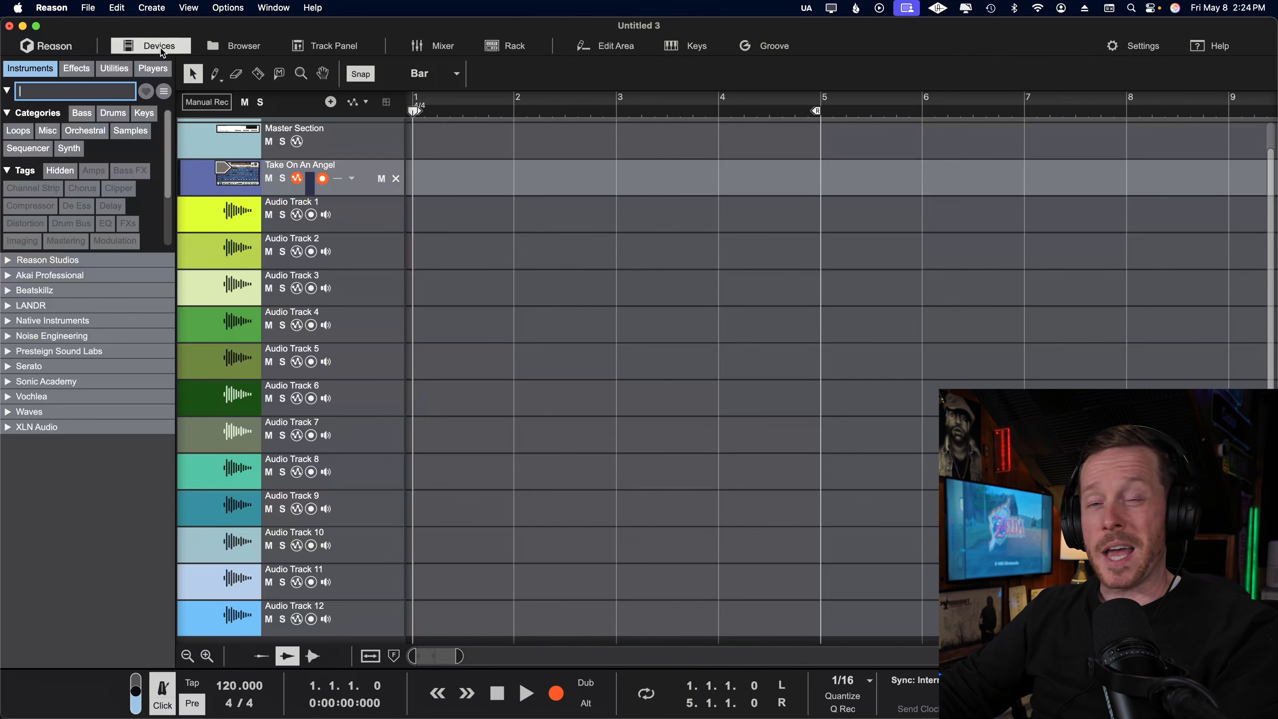
{"action": "left_click", "coordinate": [160, 48]}
{"action": "left_click", "coordinate": [219, 49]}
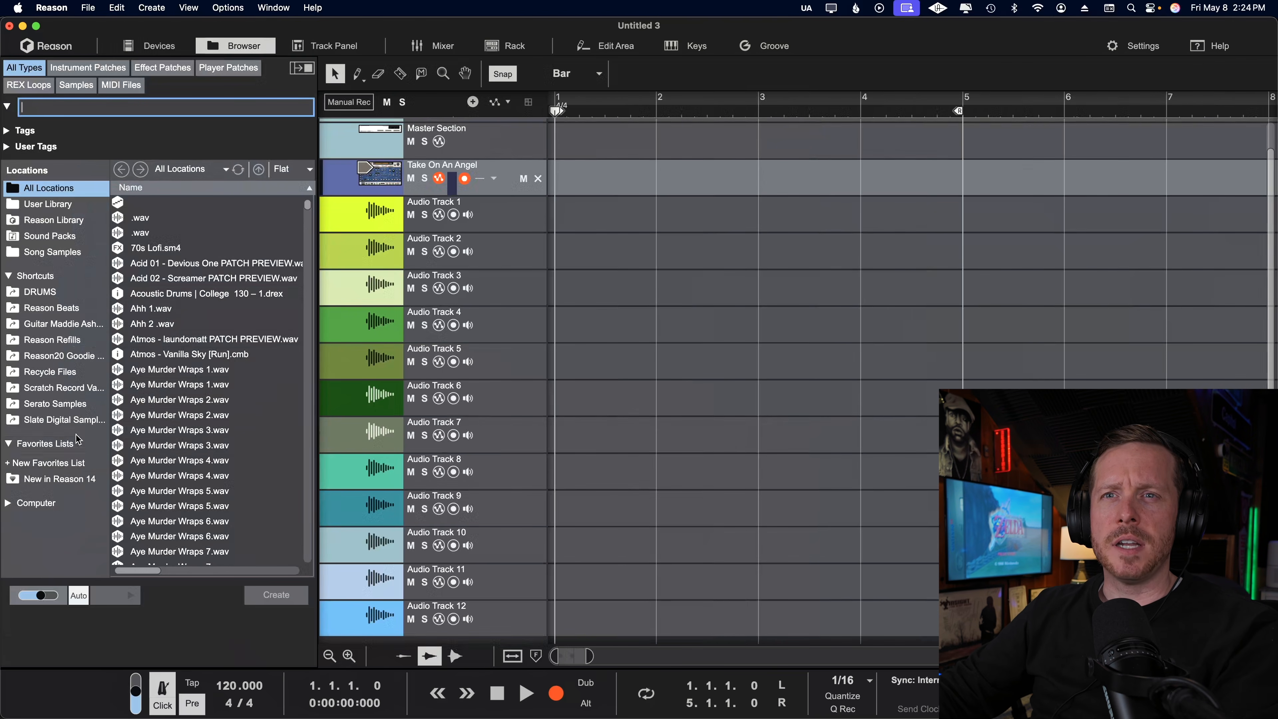
{"action": "left_click", "coordinate": [68, 481]}
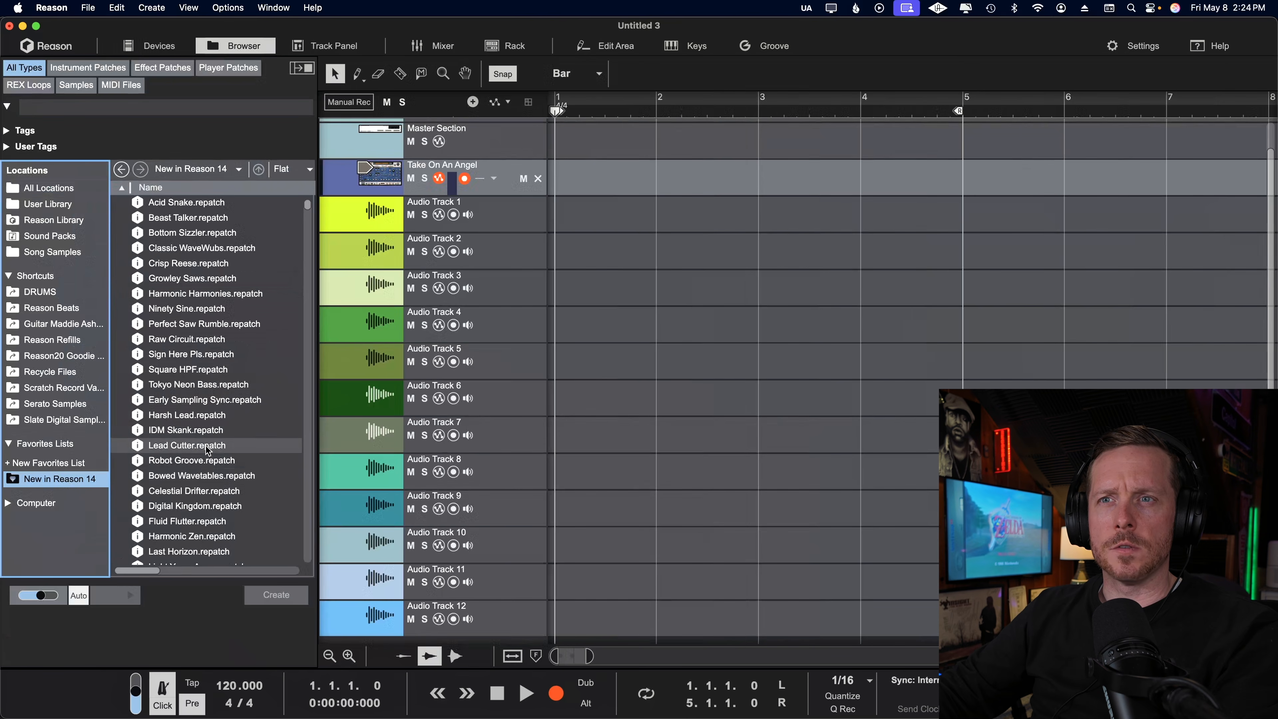
{"action": "scroll", "coordinate": [218, 405], "scroll_direction": "down", "scroll_amount": 15}
{"action": "scroll", "coordinate": [216, 409], "scroll_direction": "down", "scroll_amount": 10}
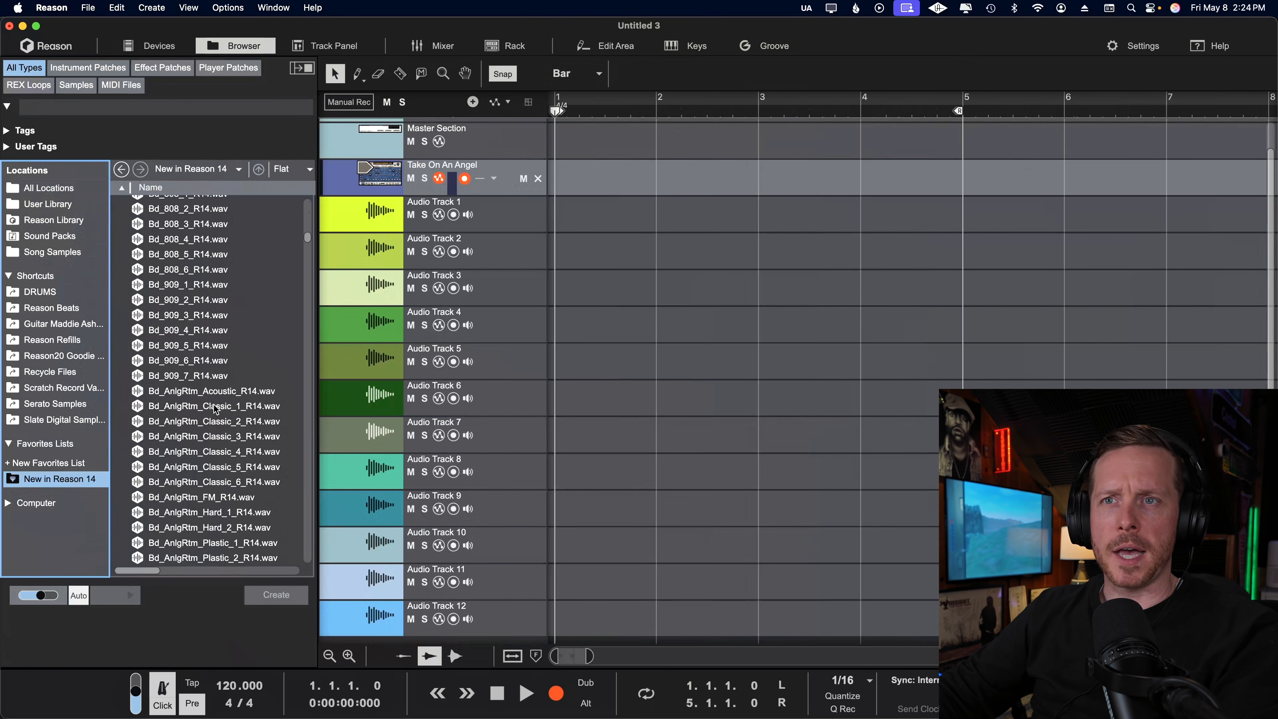
{"action": "scroll", "coordinate": [216, 409], "scroll_direction": "down", "scroll_amount": 3}
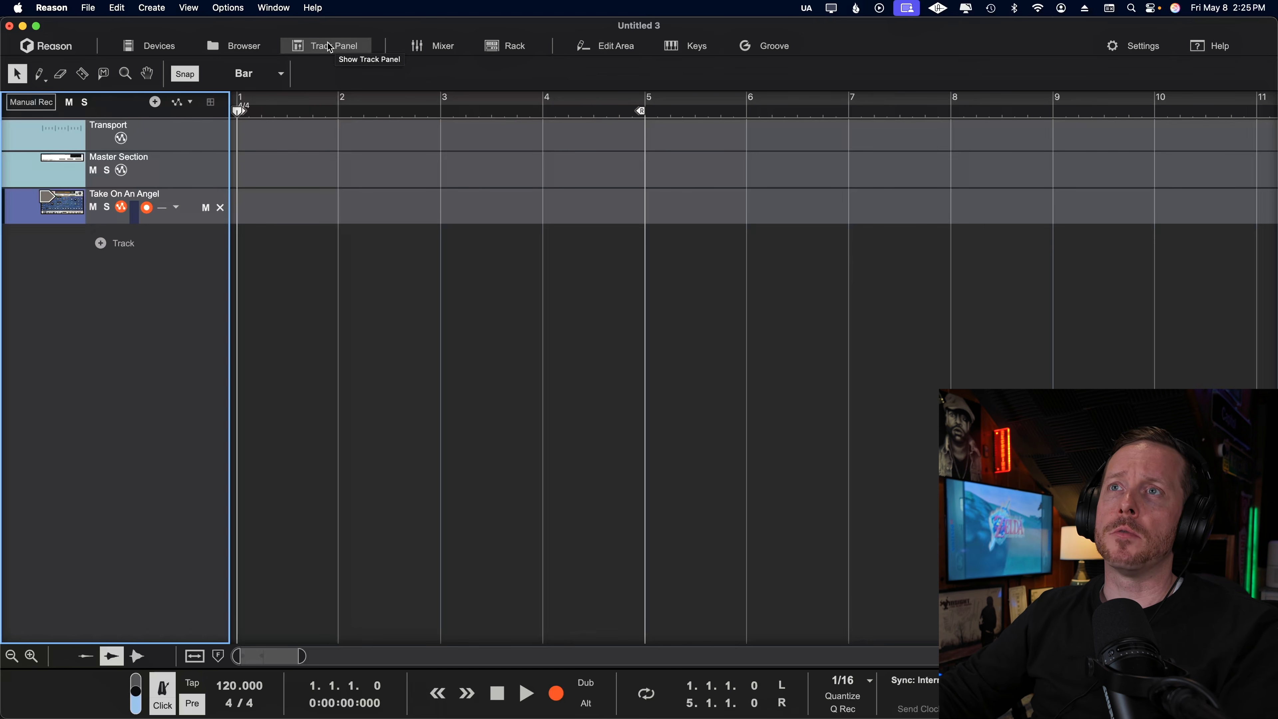
Step: Show the Track Panel and select the Take On An Angel track to display its devices, inserts and sends
{"action": "left_click", "coordinate": [330, 47]}
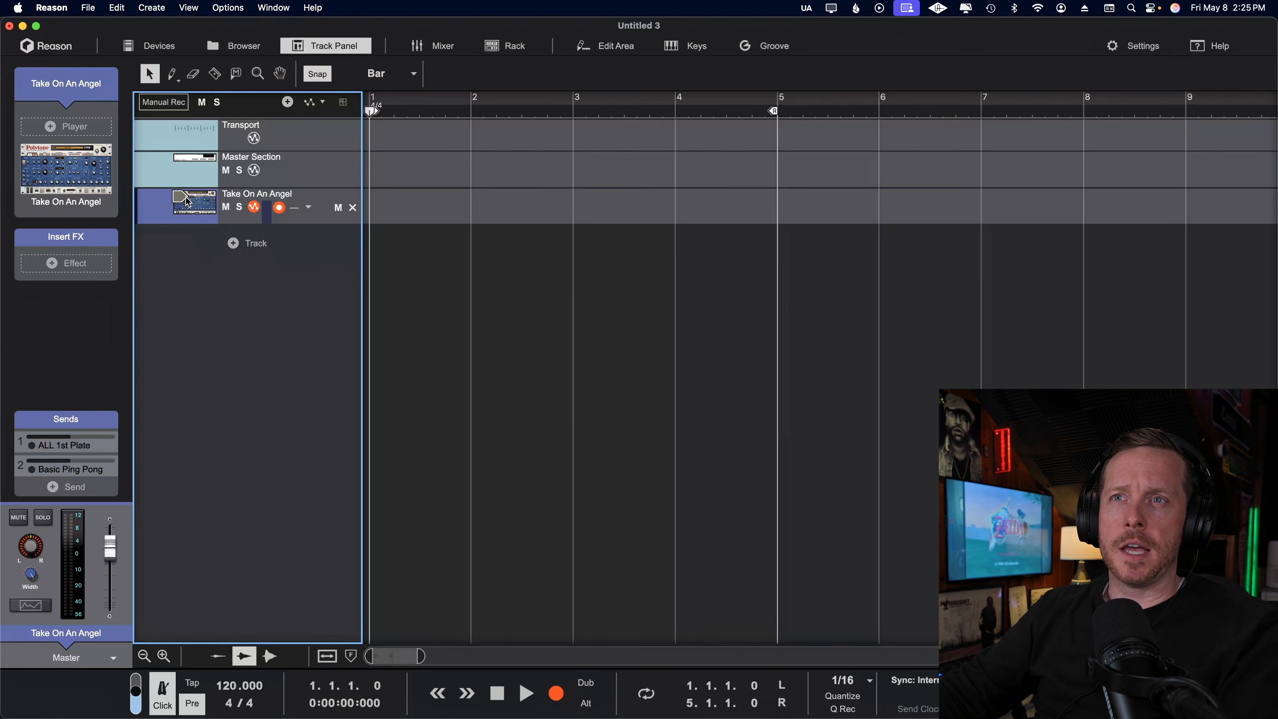
{"action": "left_click", "coordinate": [197, 217]}
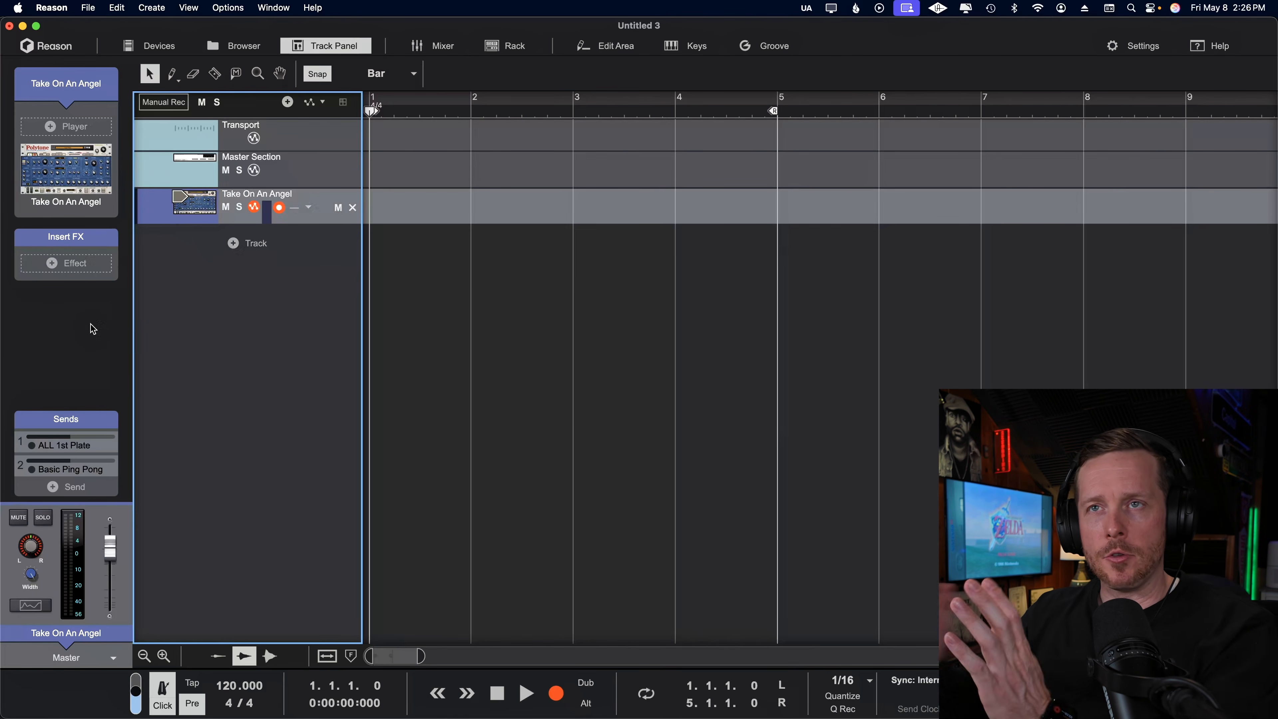
{"action": "mouse_move", "coordinate": [73, 173]}
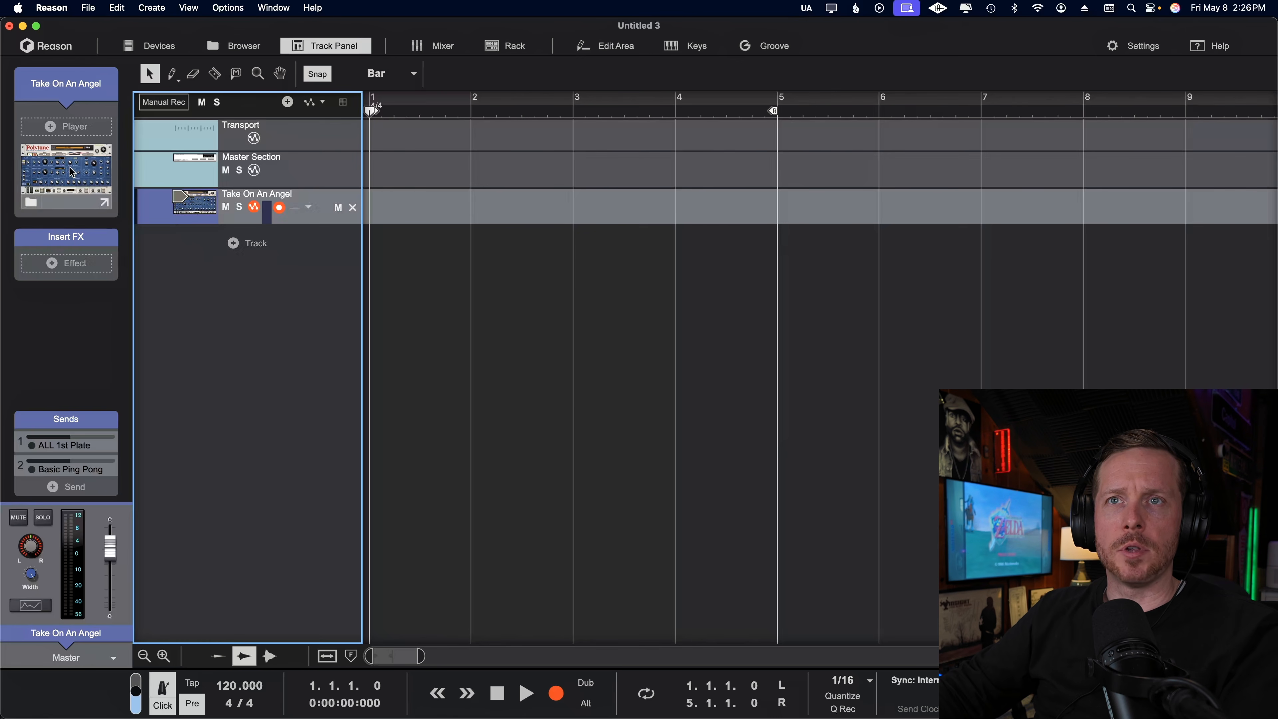
Step: Open the Add Player browser for the Take On An Angel track and close it without adding a player
{"action": "left_click", "coordinate": [50, 126]}
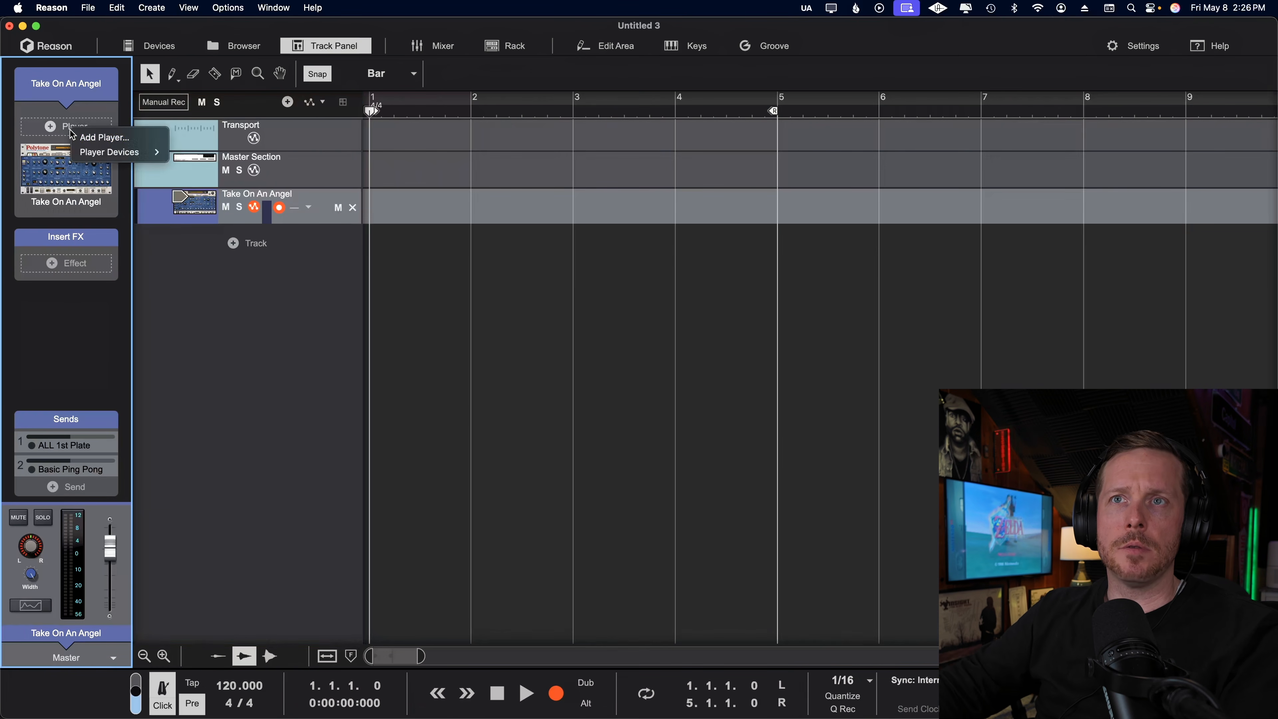
{"action": "left_click", "coordinate": [160, 141]}
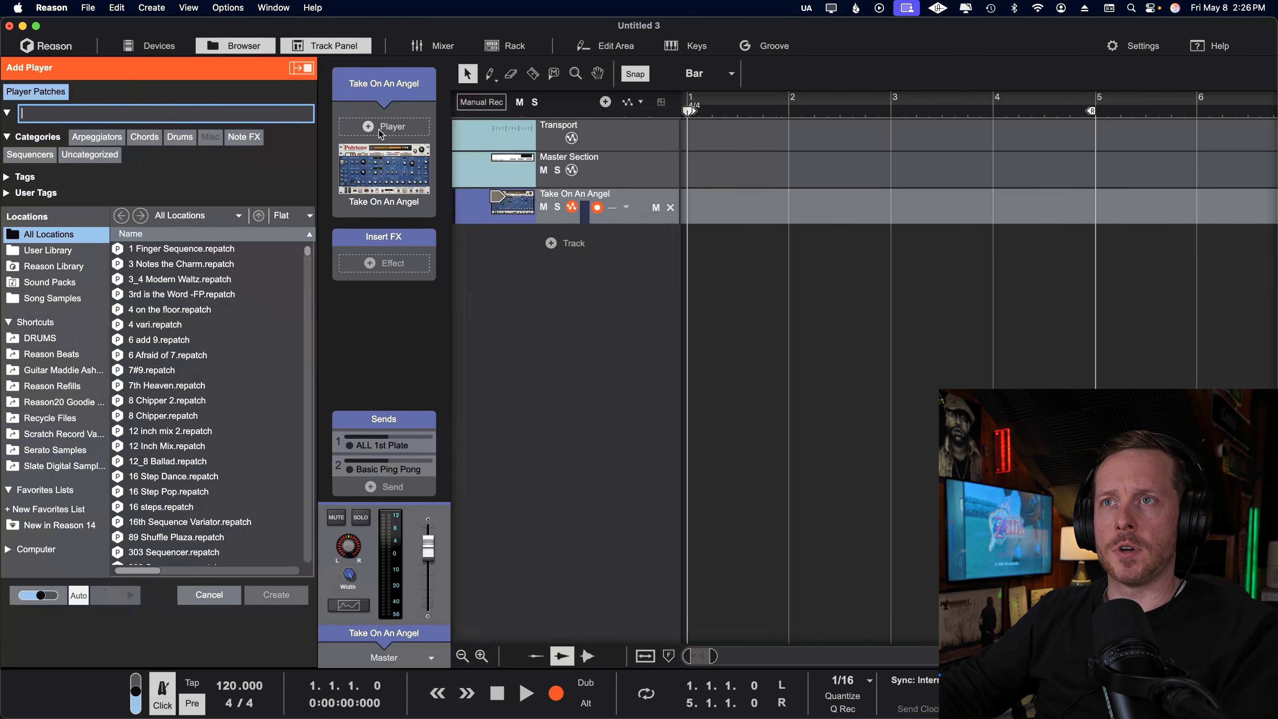
{"action": "left_click", "coordinate": [305, 70]}
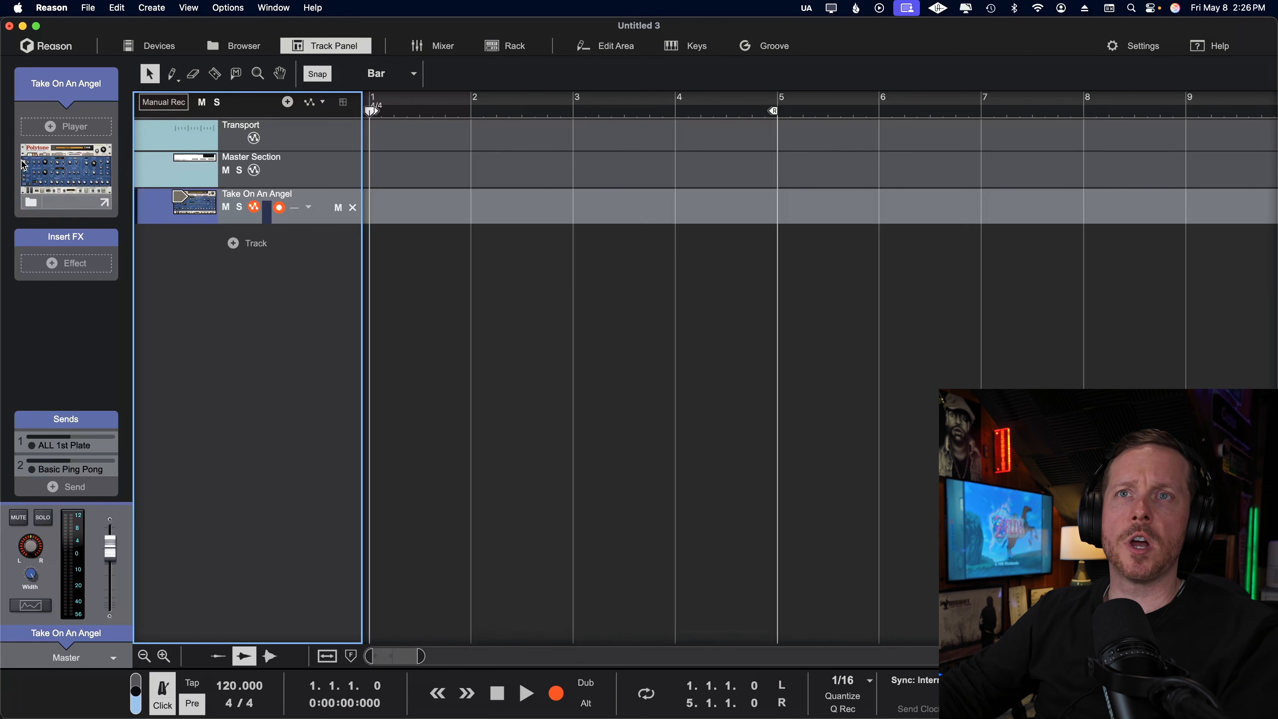
Step: Browse the Polytone patches from the Track Panel, try Squared, and load the Summer 1984 patch
{"action": "left_click", "coordinate": [33, 212]}
{"action": "left_click", "coordinate": [162, 392]}
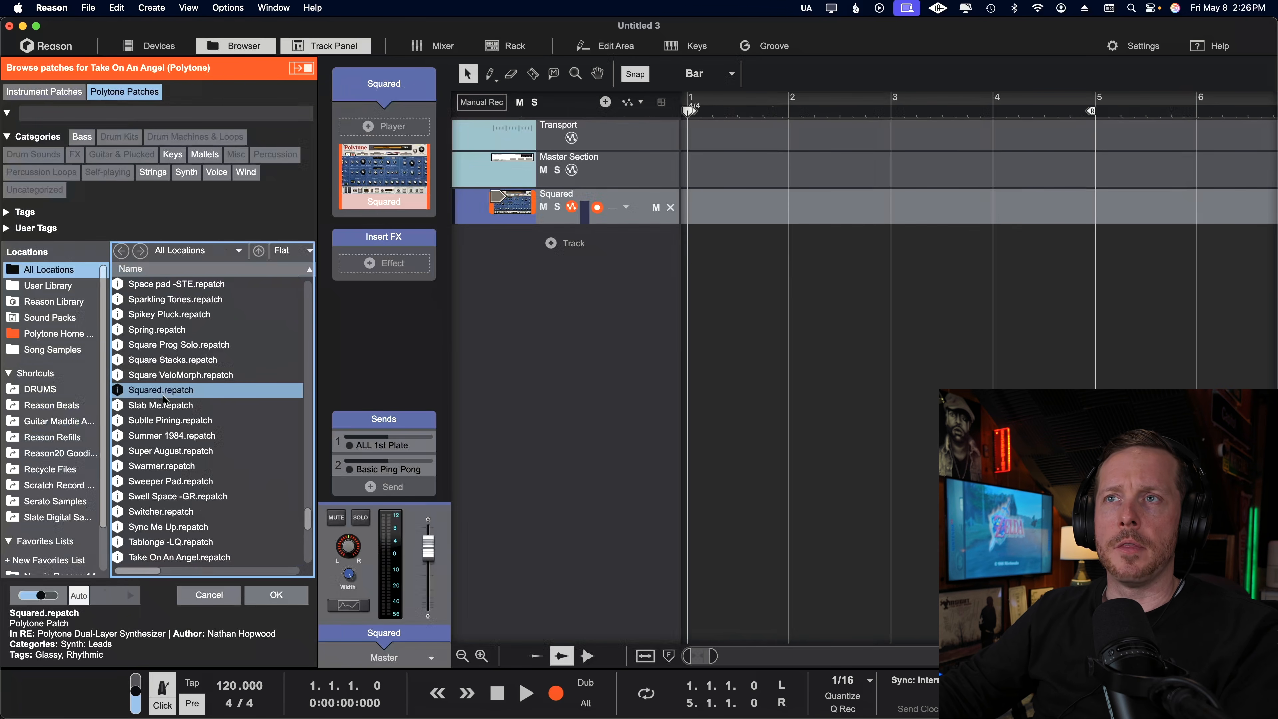
{"action": "left_click", "coordinate": [180, 438]}
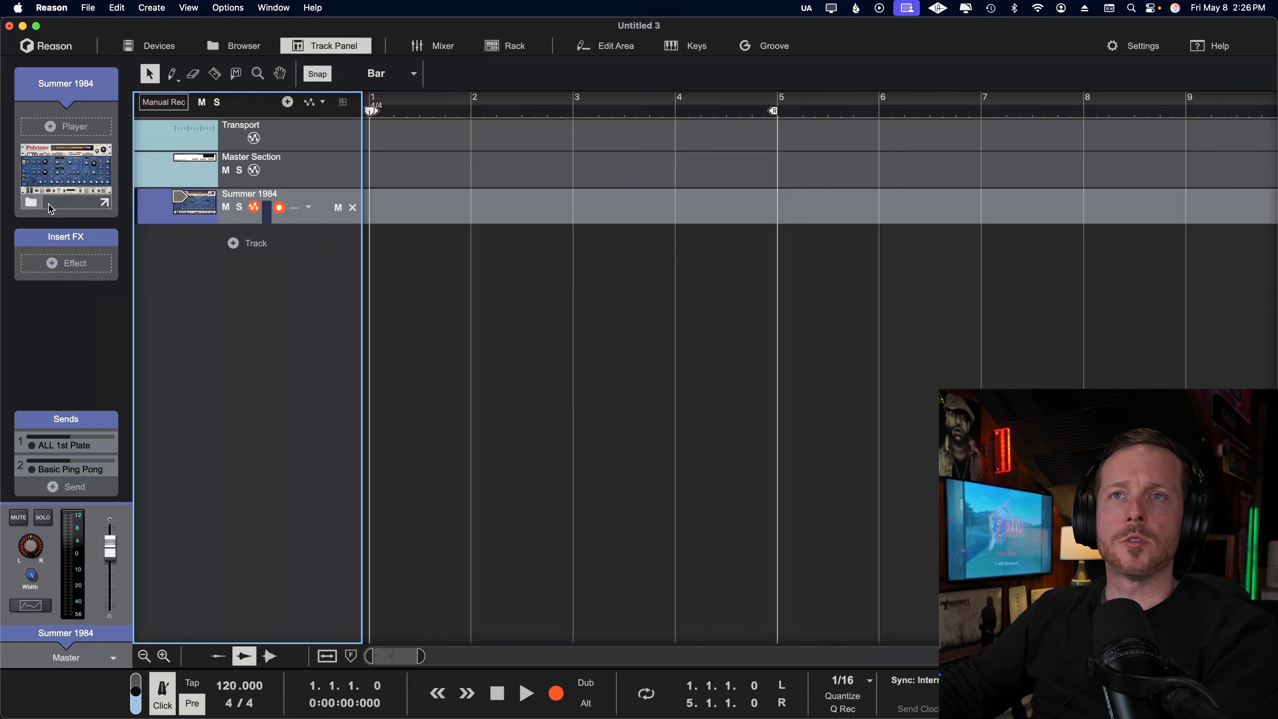
Step: Load the Tears In Rain Pad patch into the Polytone, view the synth in the Rack, and close the Rack
{"action": "left_click", "coordinate": [30, 209]}
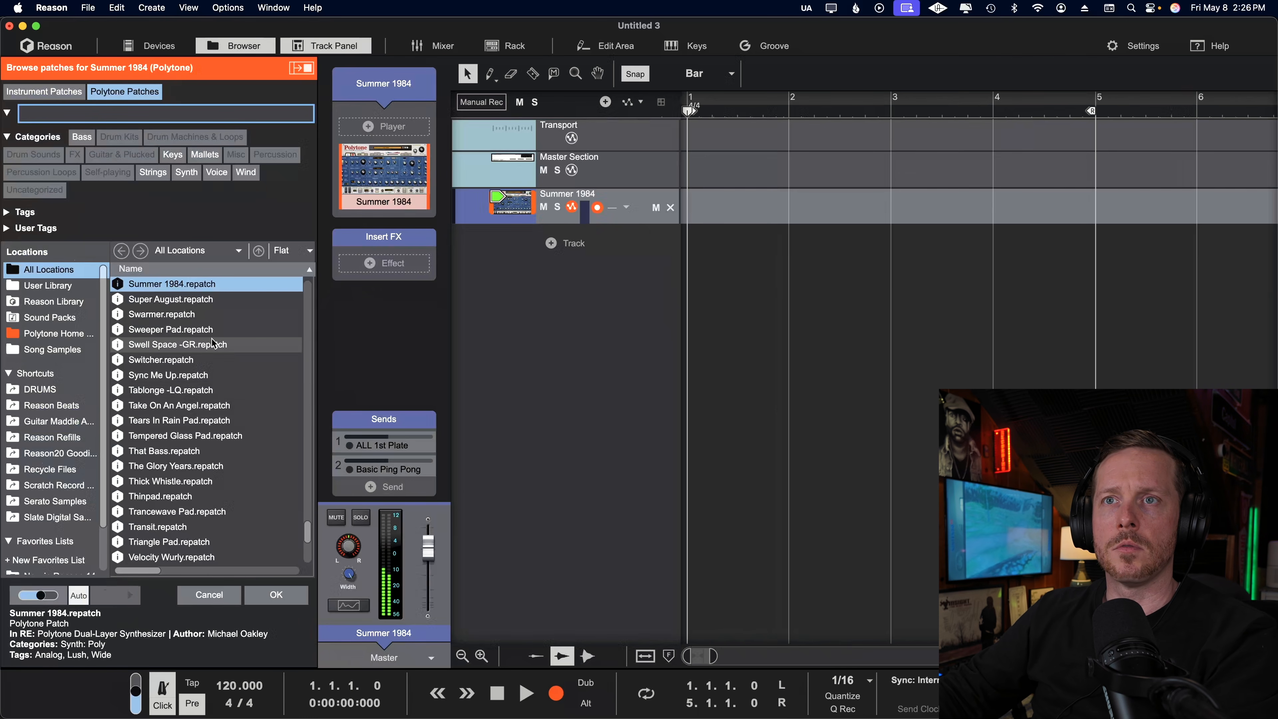
{"action": "left_click", "coordinate": [200, 421]}
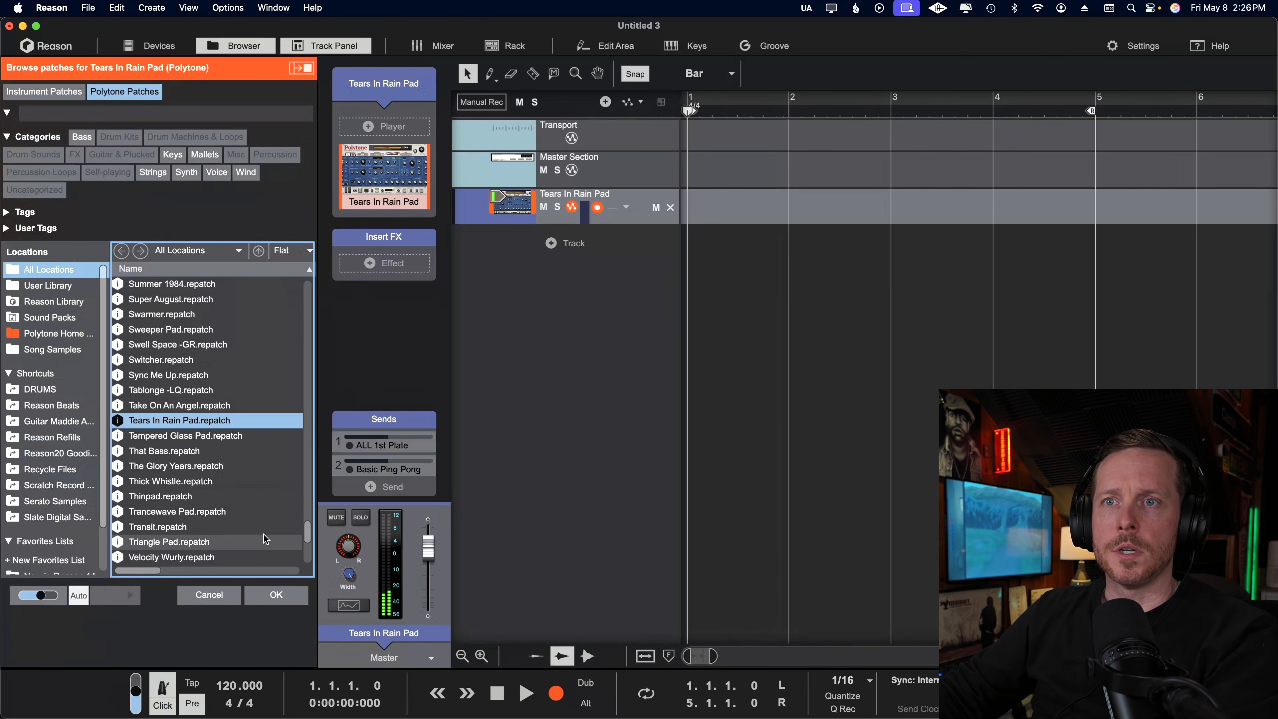
{"action": "key", "text": "F3"}
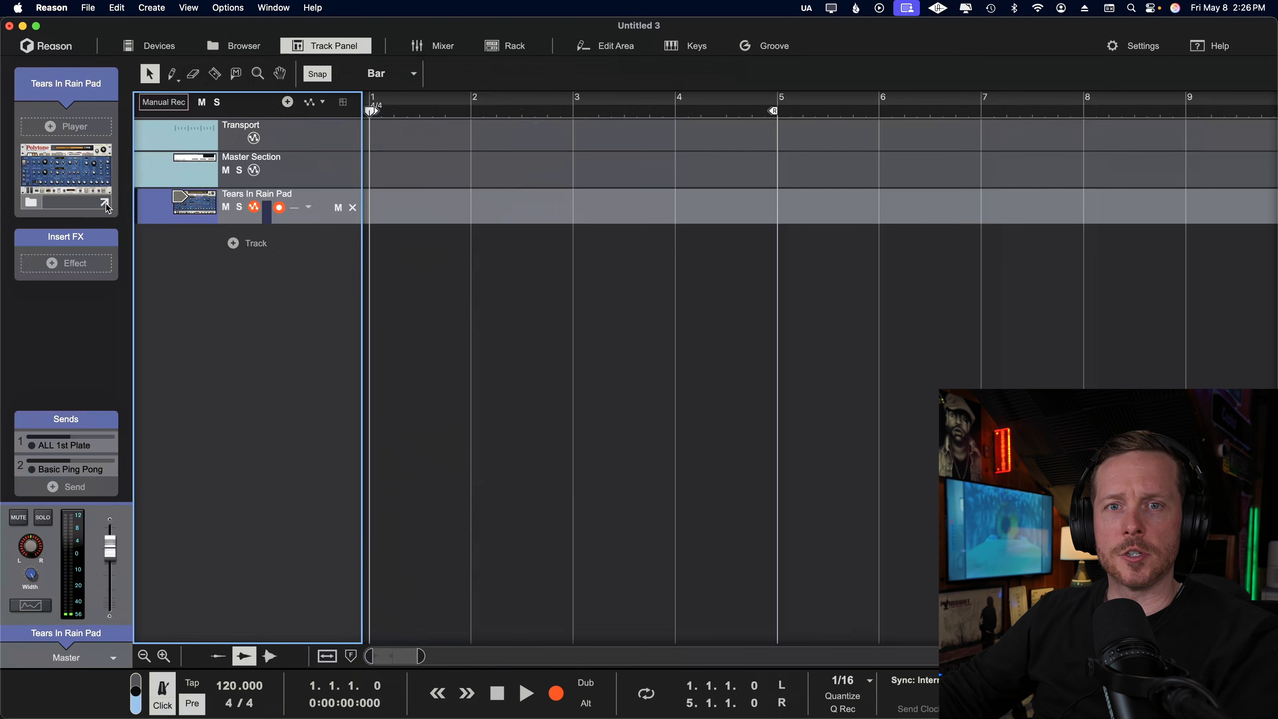
{"action": "left_click", "coordinate": [105, 205]}
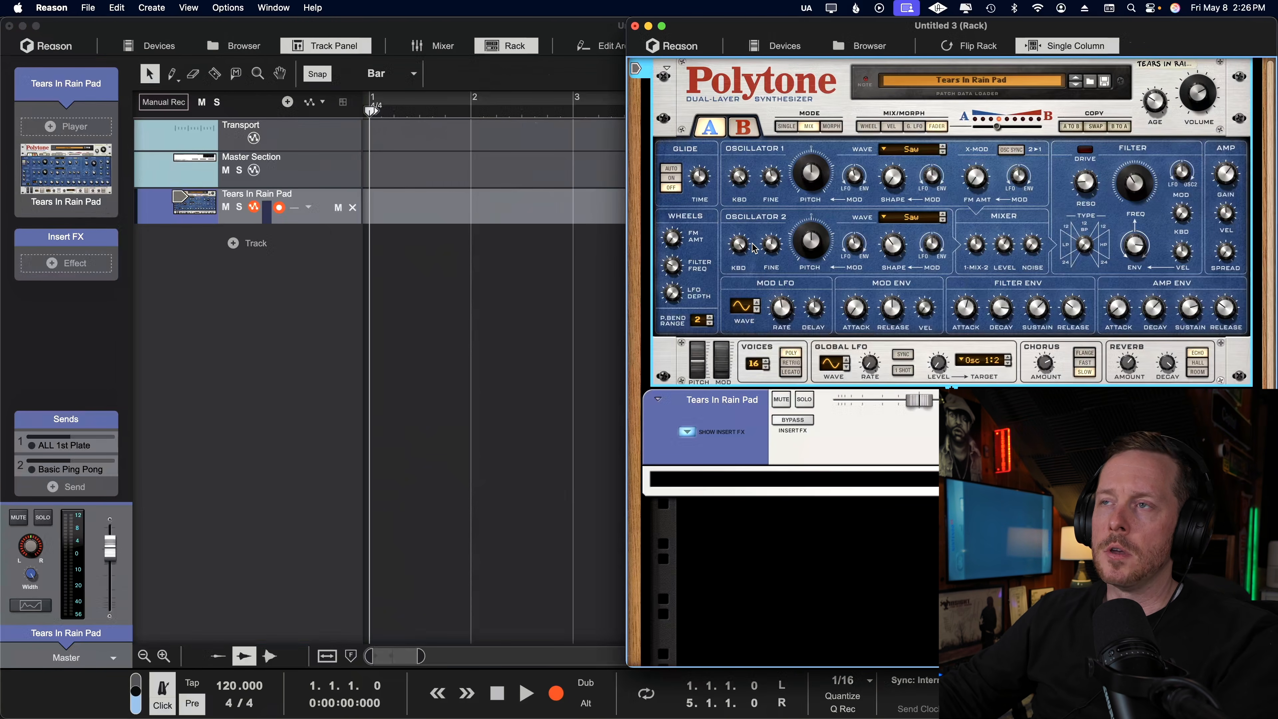
{"action": "key", "text": "F6"}
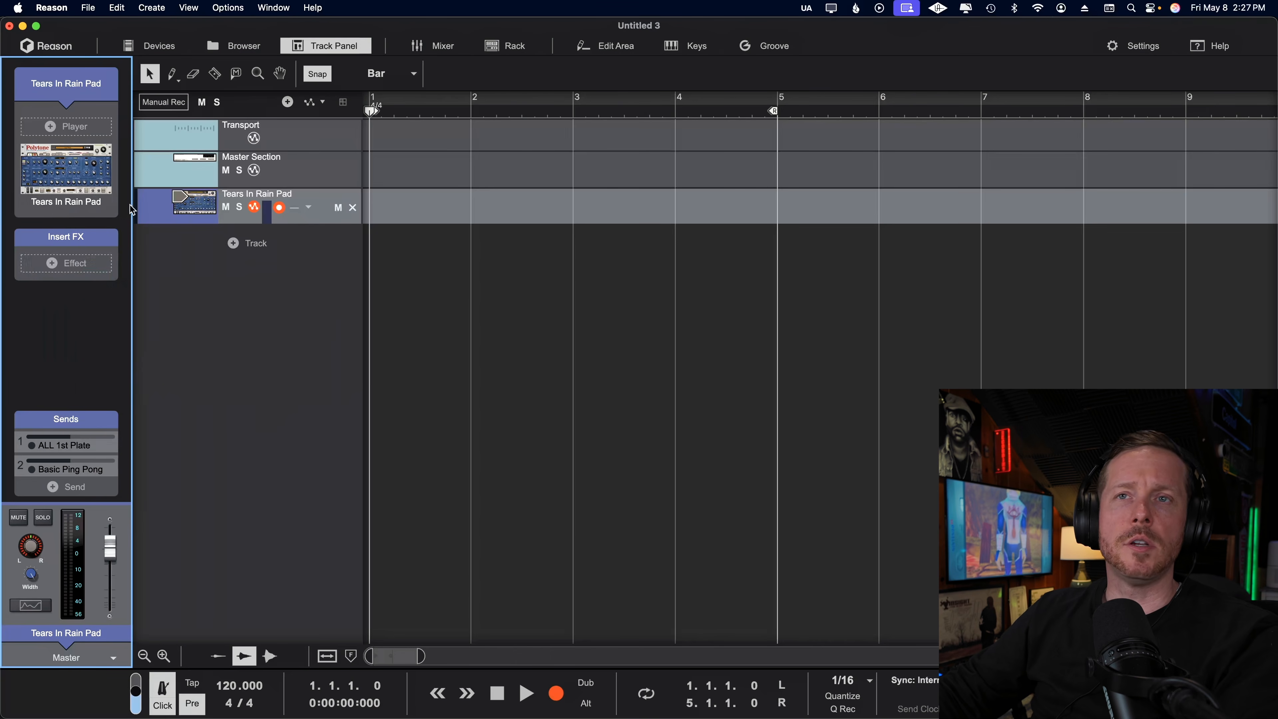
Step: Add the Audiomatic Retro Transformer and a Chorus/Flanger as insert effects on the Tears In Rain Pad track
{"action": "left_click", "coordinate": [83, 267]}
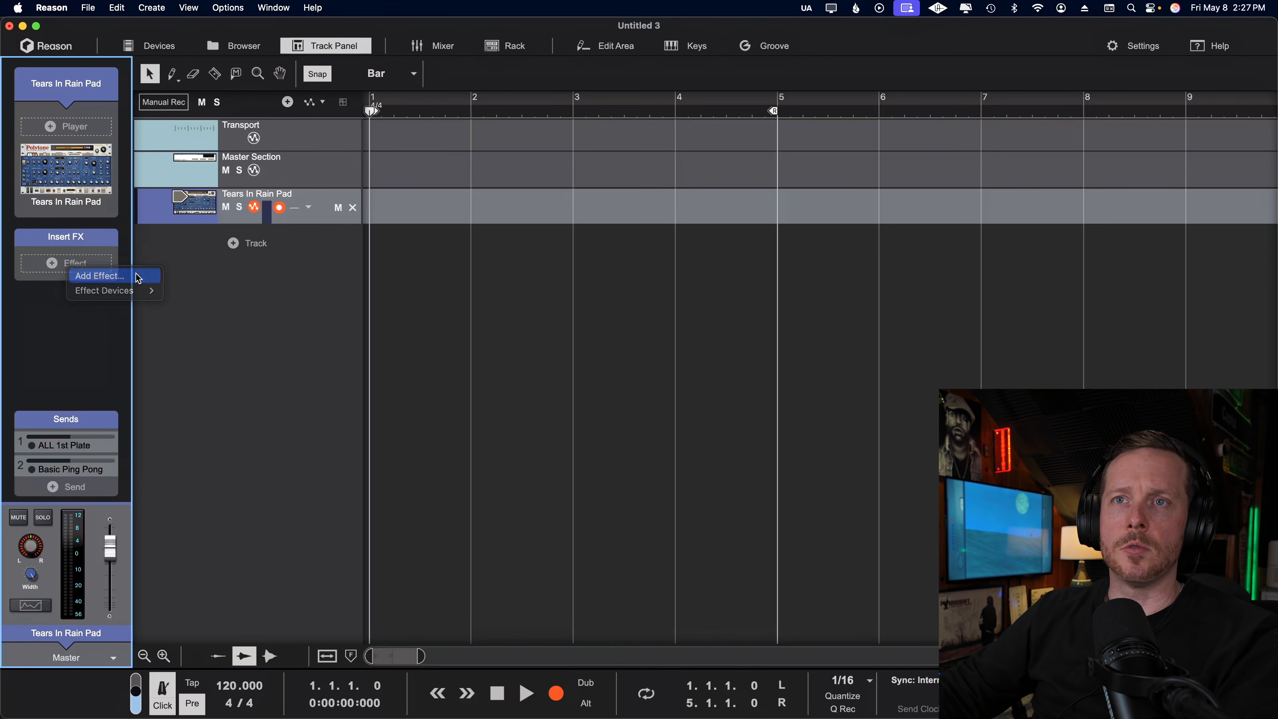
{"action": "left_click", "coordinate": [95, 274]}
{"action": "left_click", "coordinate": [235, 46]}
{"action": "left_click", "coordinate": [88, 264]}
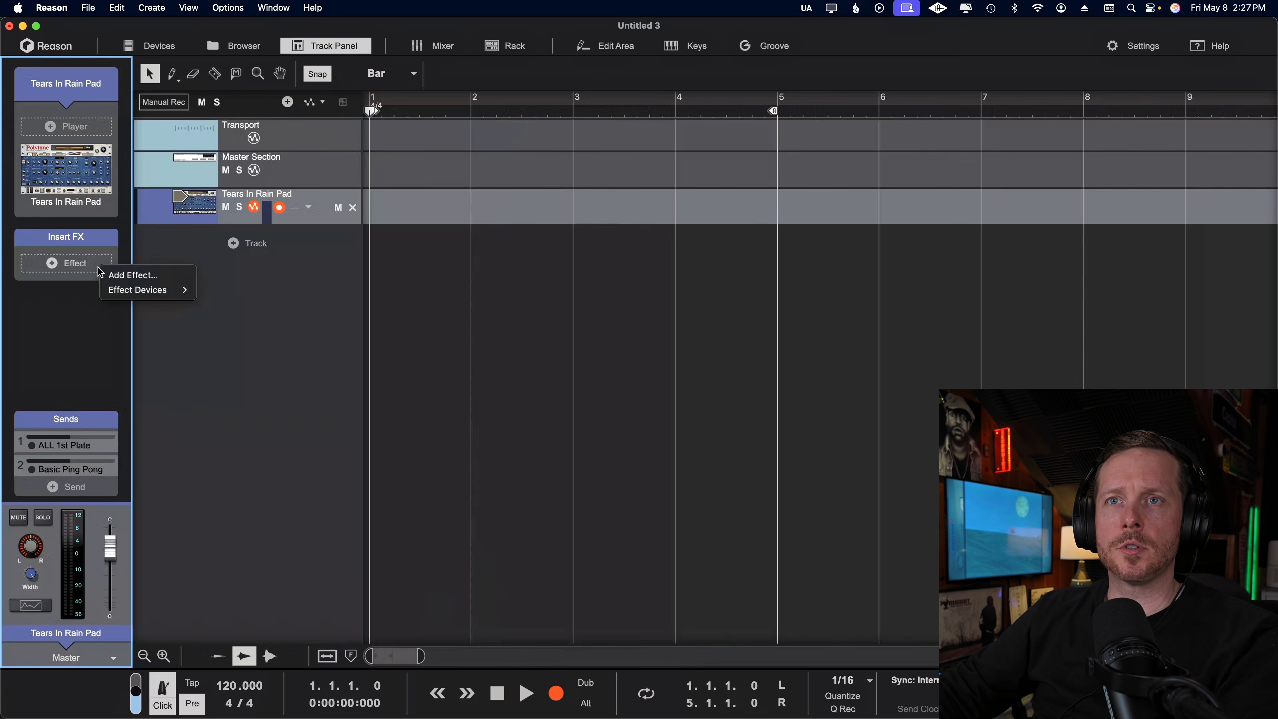
{"action": "mouse_move", "coordinate": [109, 296]}
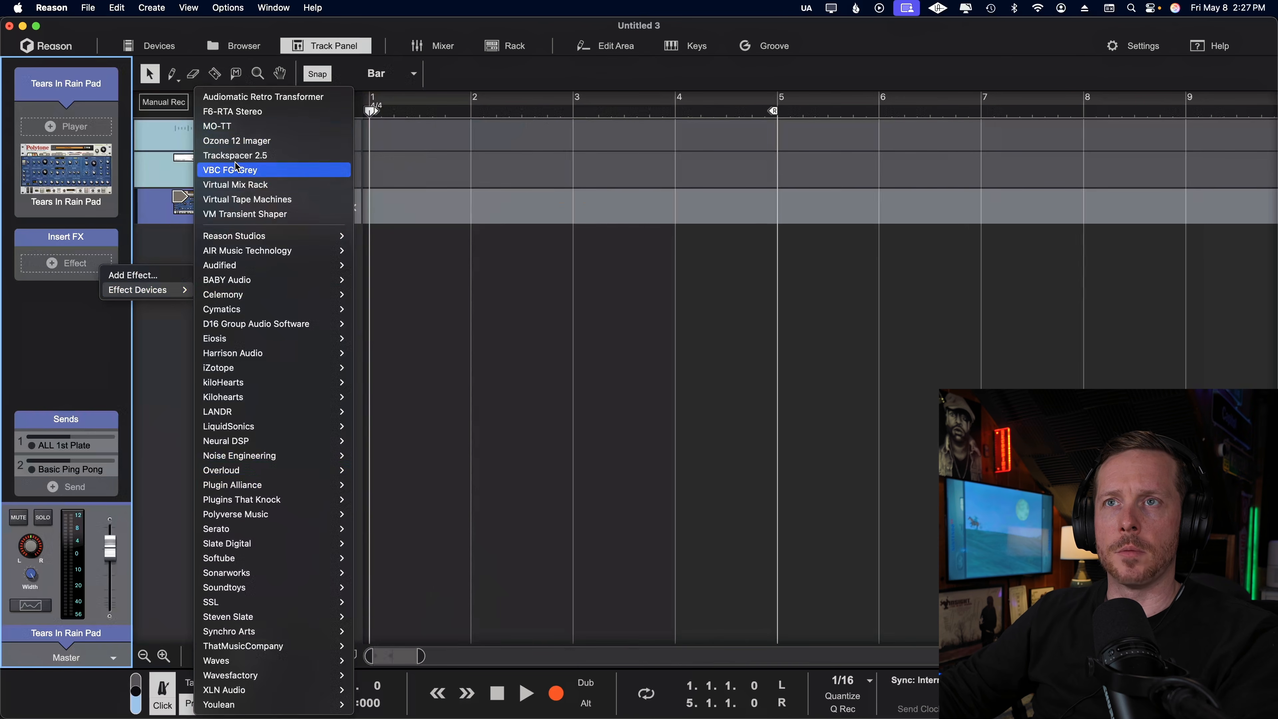
{"action": "left_click", "coordinate": [271, 98]}
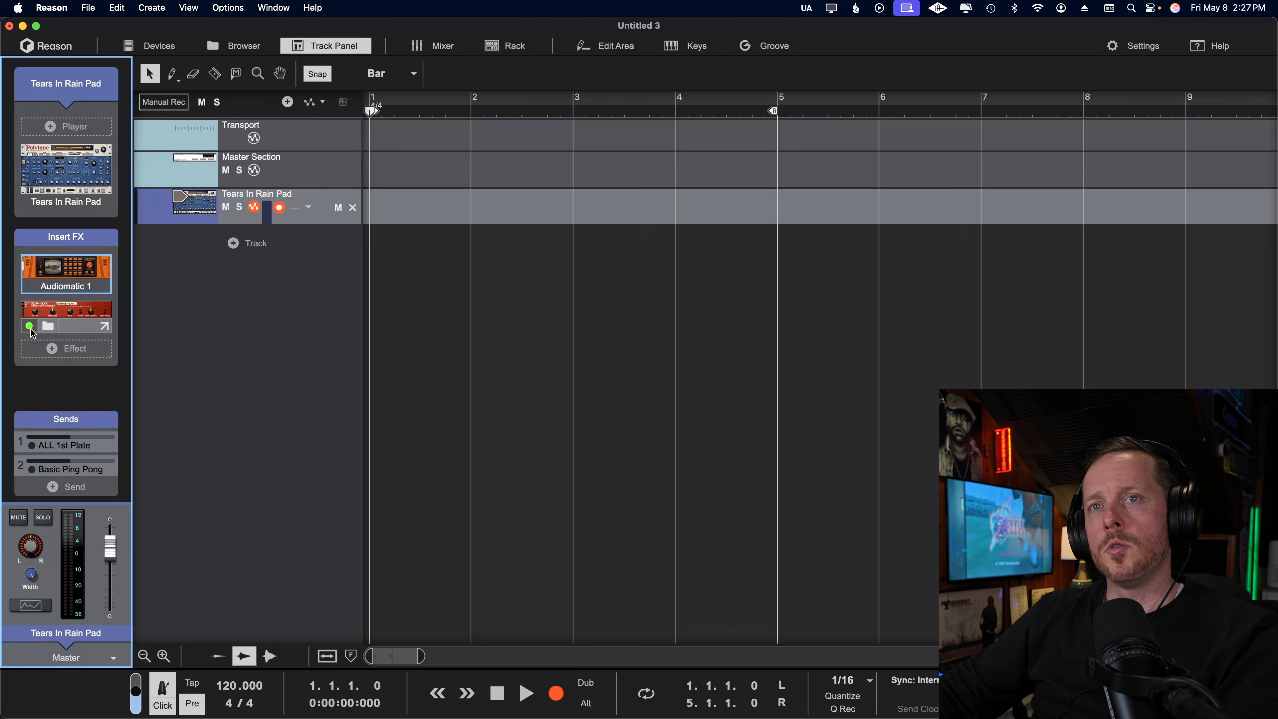
Step: Bypass and re-enable the Chorus/Flanger, the Audiomatic, and all insert effects together
{"action": "left_click", "coordinate": [30, 328]}
{"action": "left_click", "coordinate": [31, 328]}
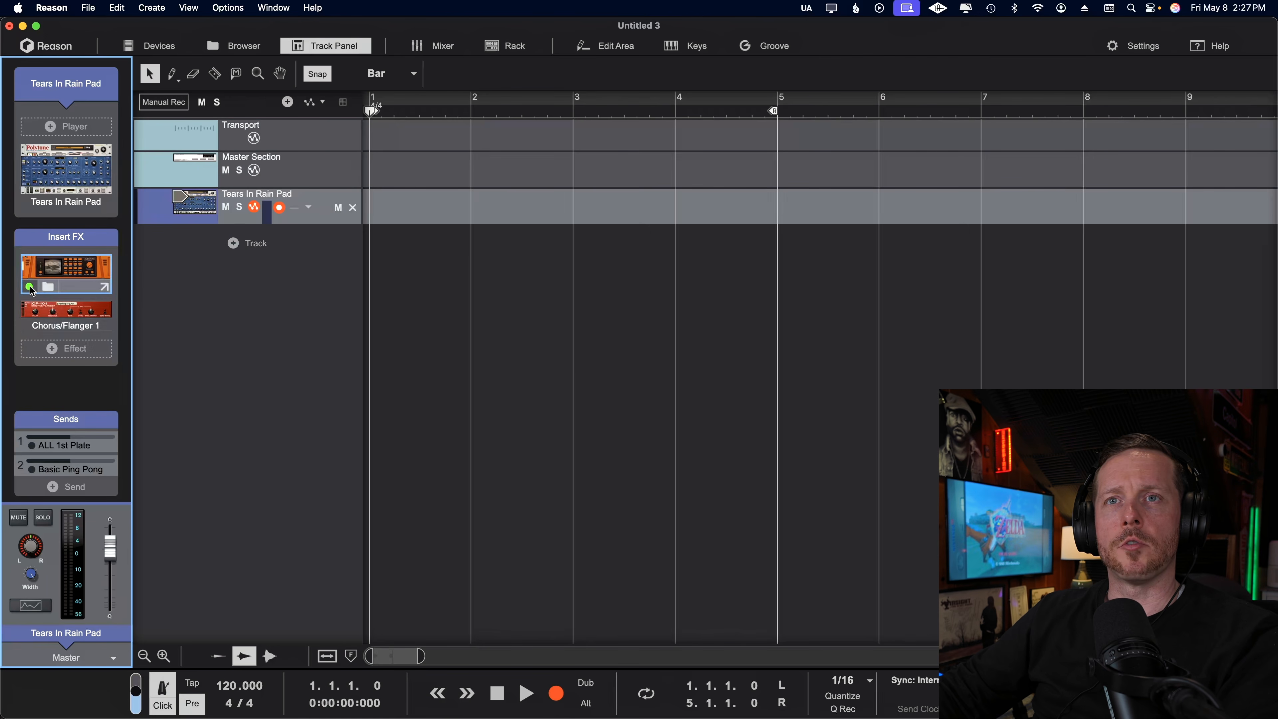
{"action": "left_click", "coordinate": [30, 287]}
{"action": "left_click", "coordinate": [30, 289]}
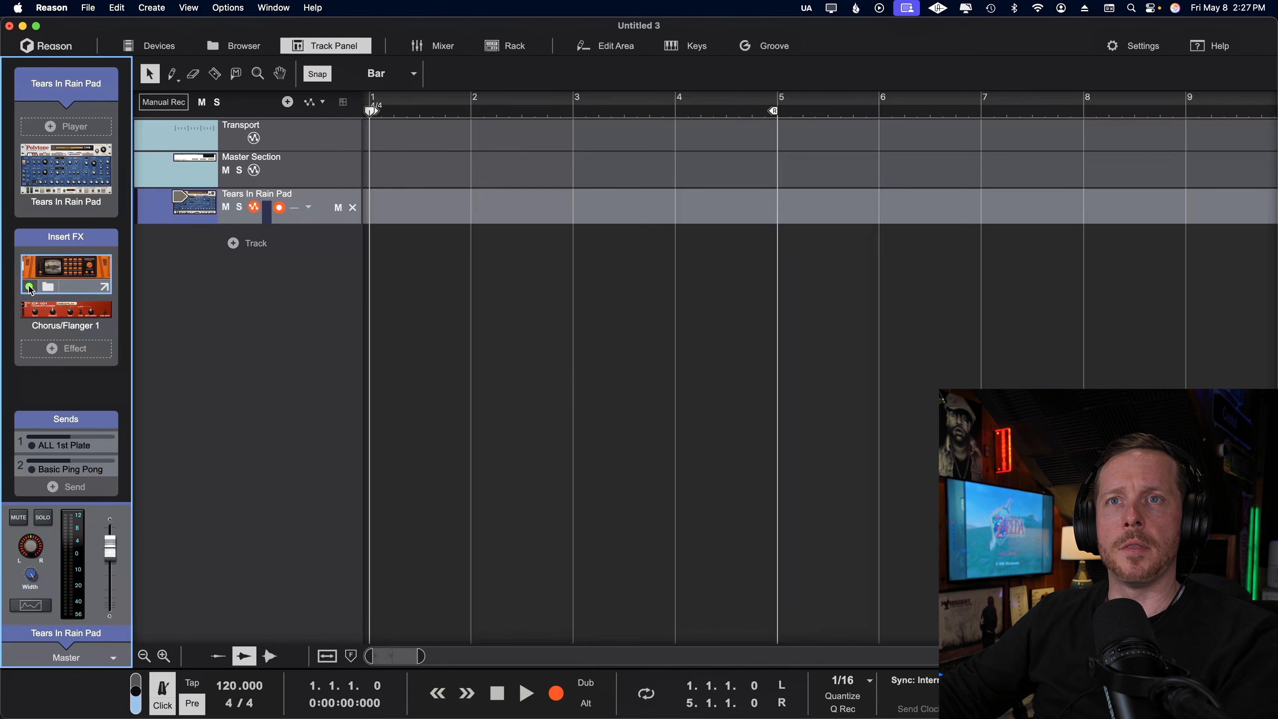
{"action": "left_click", "coordinate": [24, 238]}
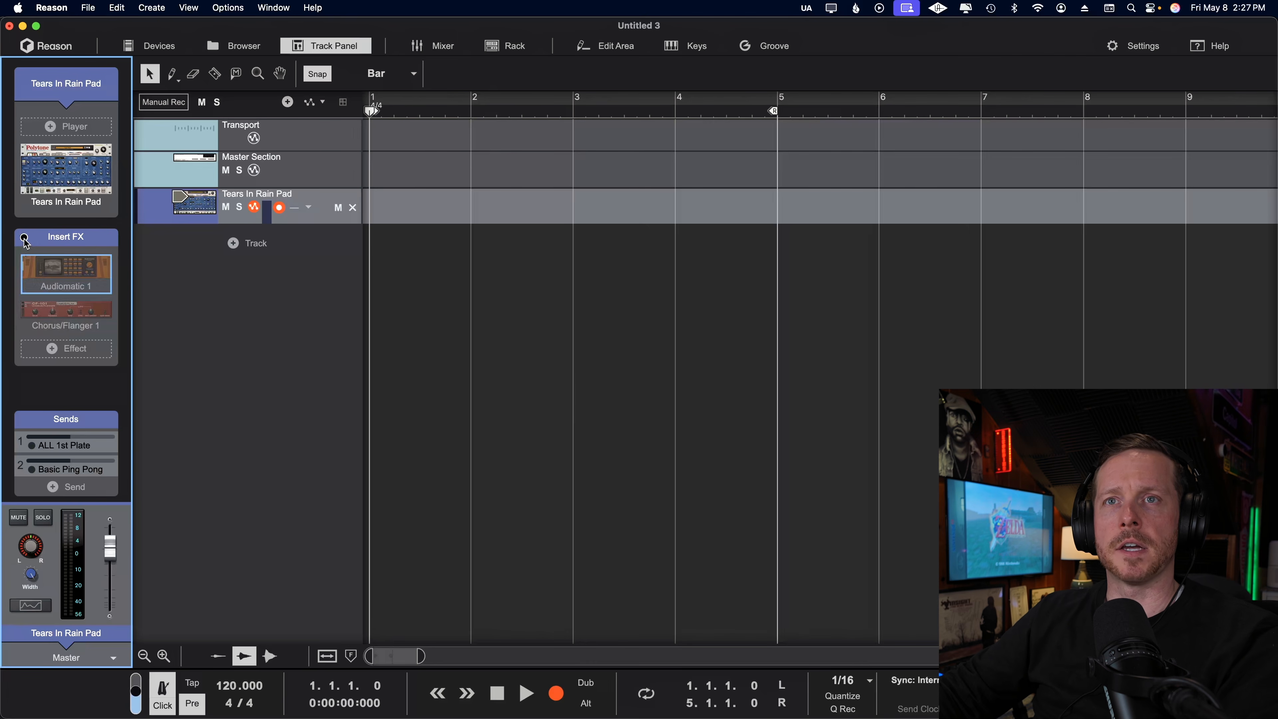
{"action": "left_click", "coordinate": [24, 238]}
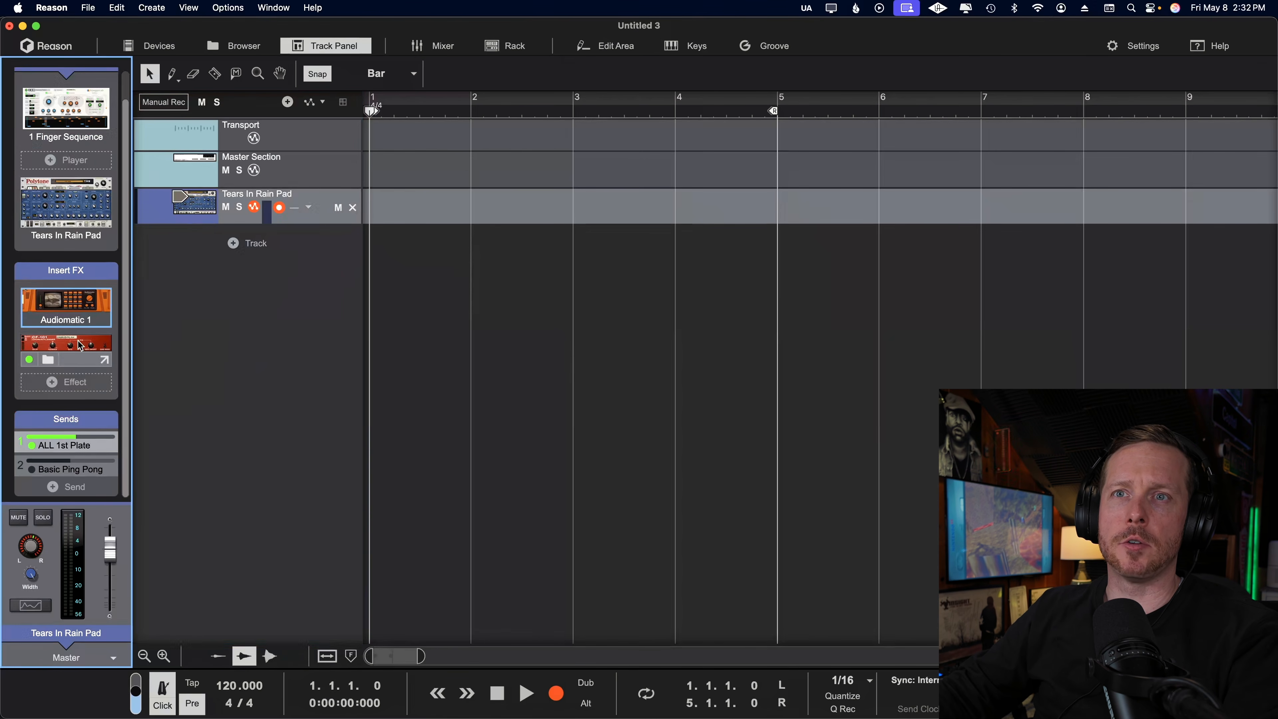
Step: Move the Chorus/Flanger above the Audiomatic and add the ALL Cathedral Fresco reverb patch beneath the Polytone
{"action": "left_click_drag", "start_coordinate": [76, 344], "coordinate": [76, 287]}
{"action": "left_click", "coordinate": [76, 135]}
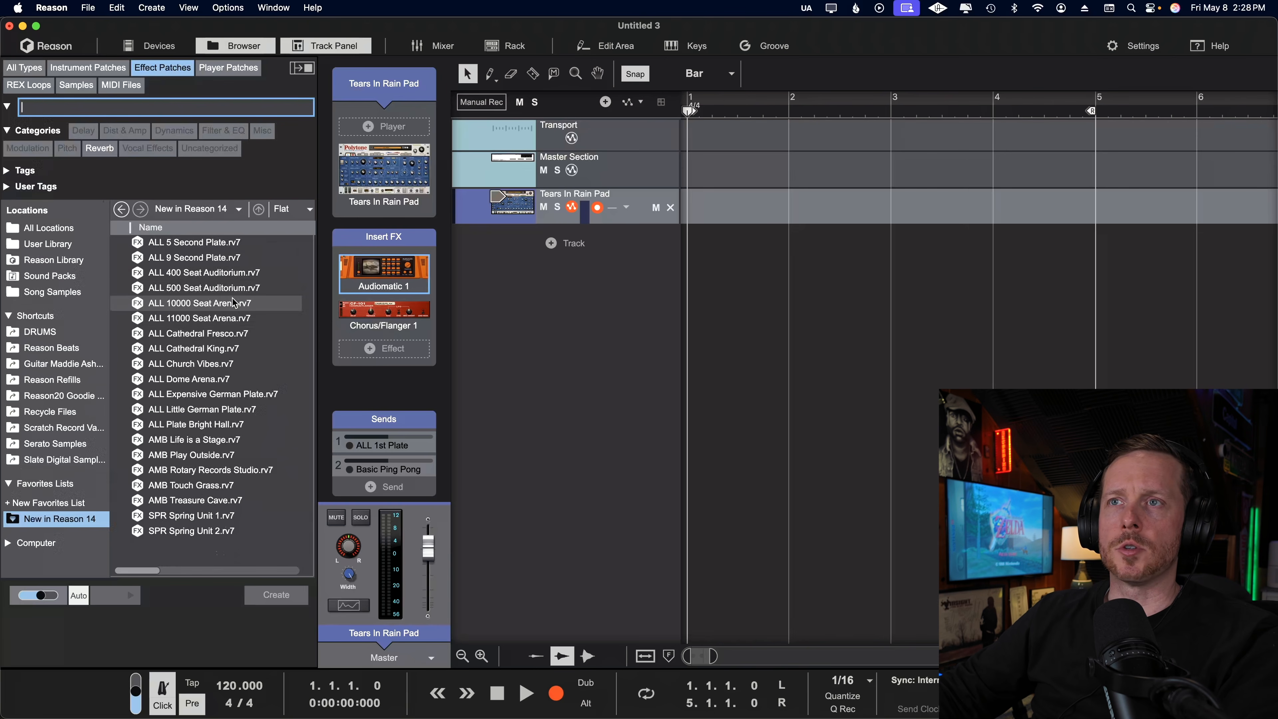
{"action": "left_click_drag", "start_coordinate": [193, 334], "coordinate": [363, 224]}
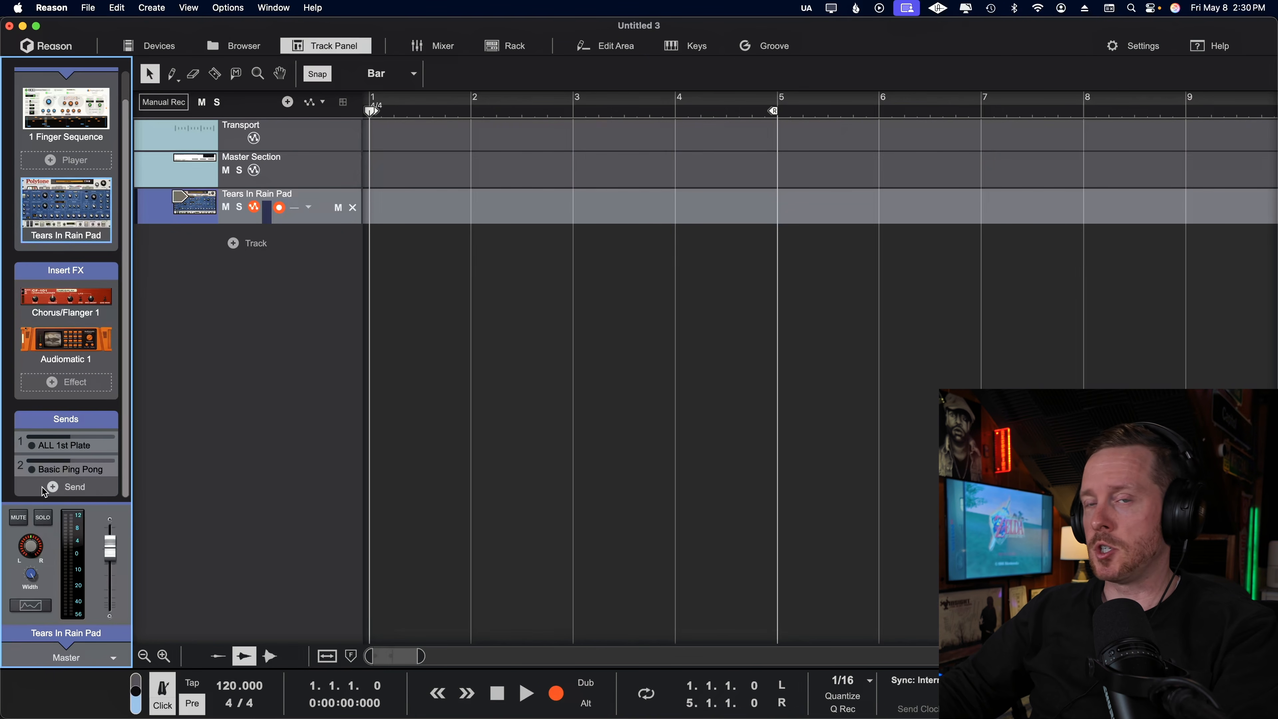
Step: Enable the ALL 1st Plate send and show the ALL 1st Plate reverb and Basic Ping Pong delay in the Rack
{"action": "left_click", "coordinate": [30, 449]}
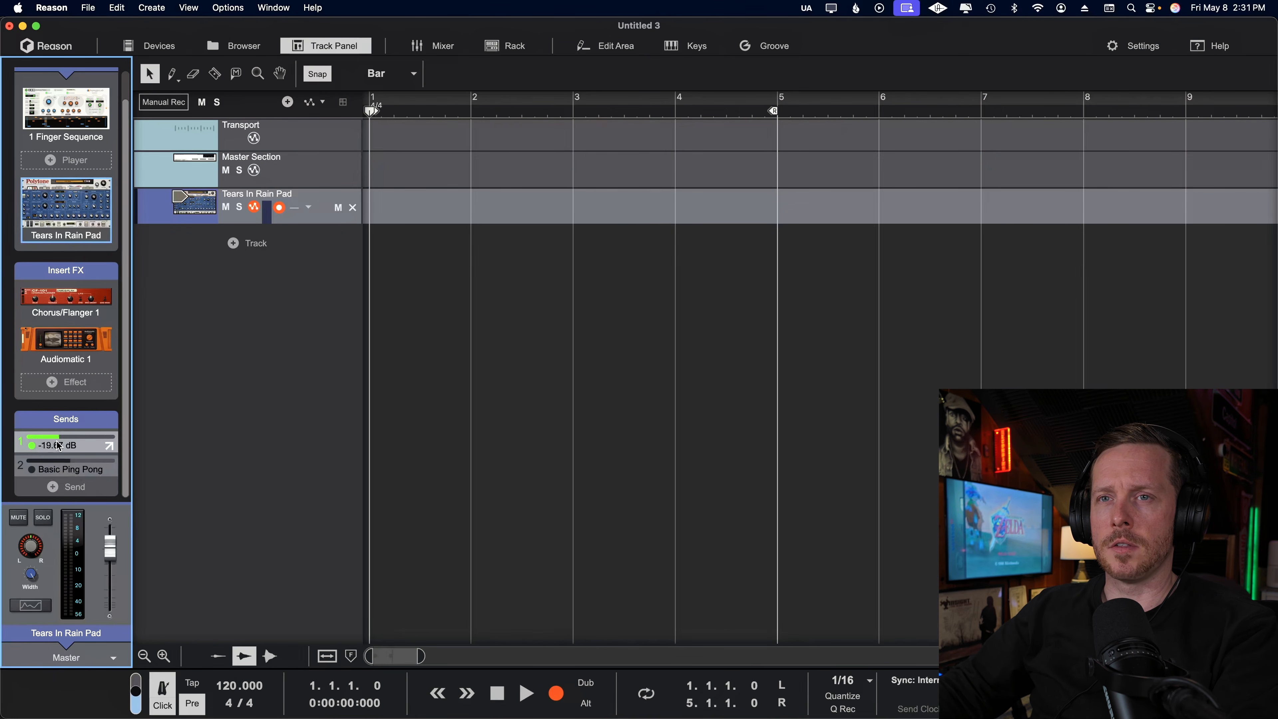
{"action": "left_click", "coordinate": [111, 448]}
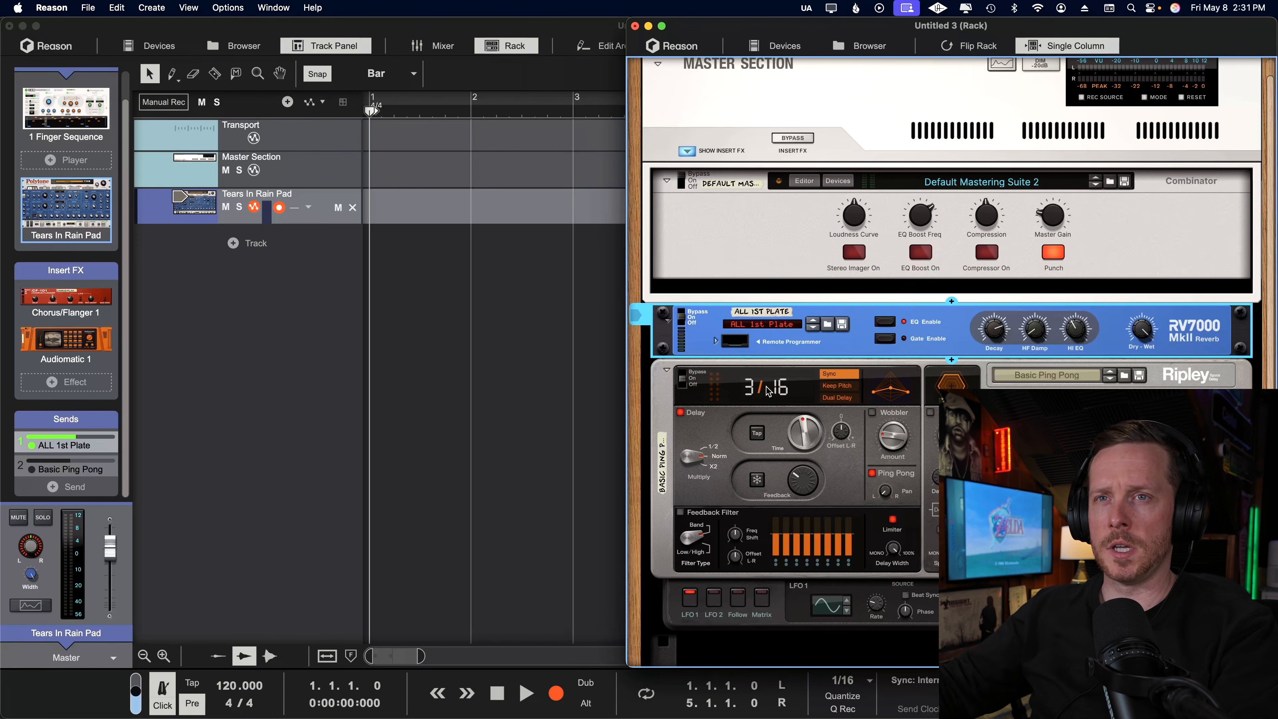
{"action": "left_click", "coordinate": [111, 472]}
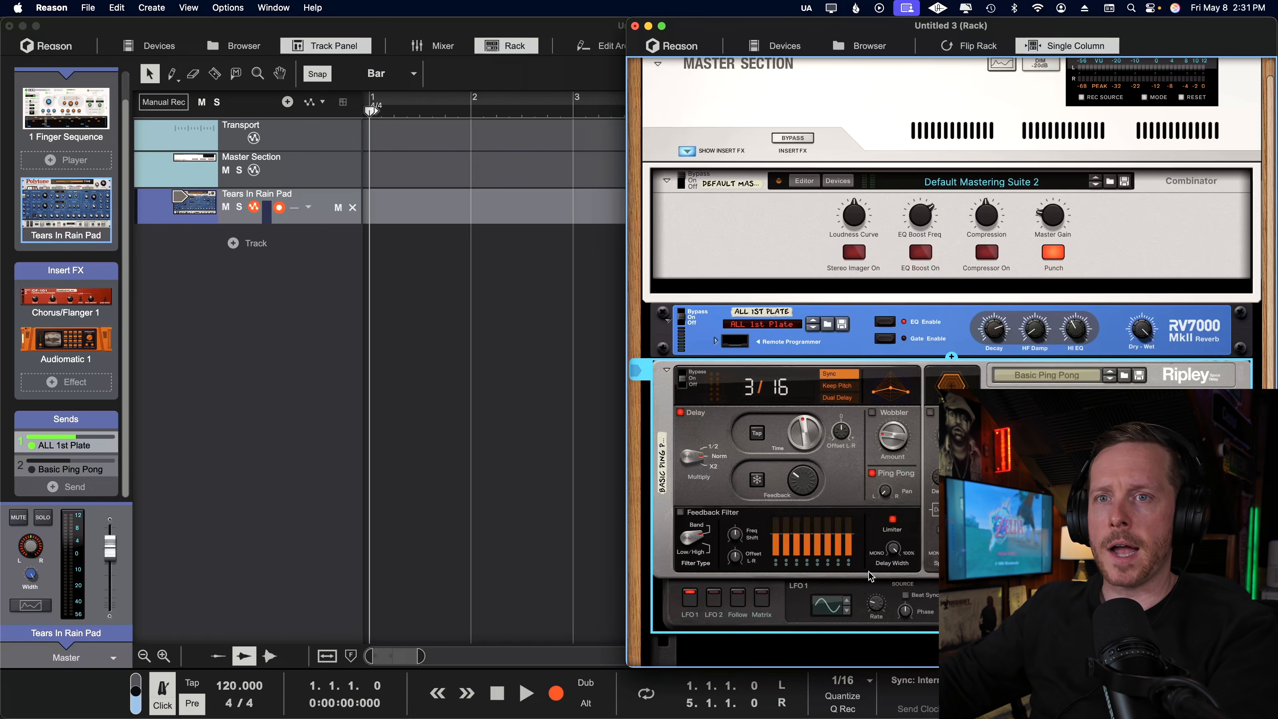
Step: Select the Tears In Rain Pad track, look over its channel controls, and open and close its Spectrum EQ window
{"action": "left_click", "coordinate": [168, 208]}
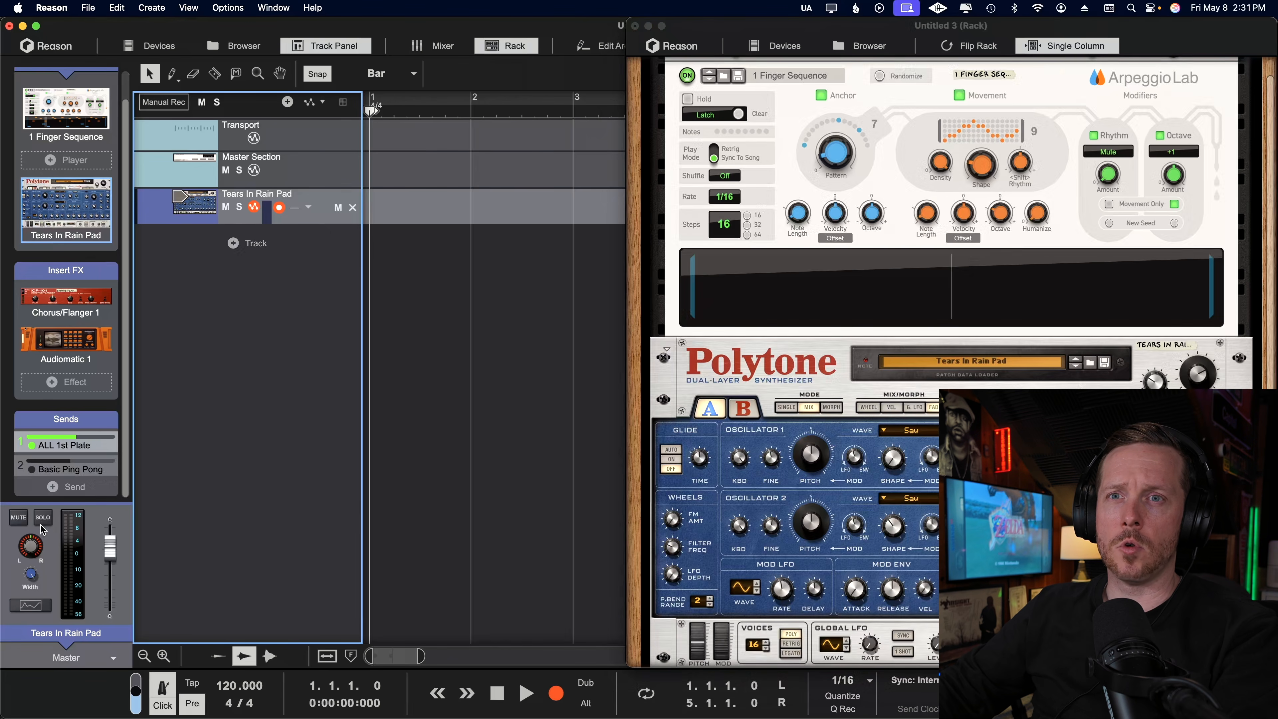
{"action": "left_click", "coordinate": [40, 522]}
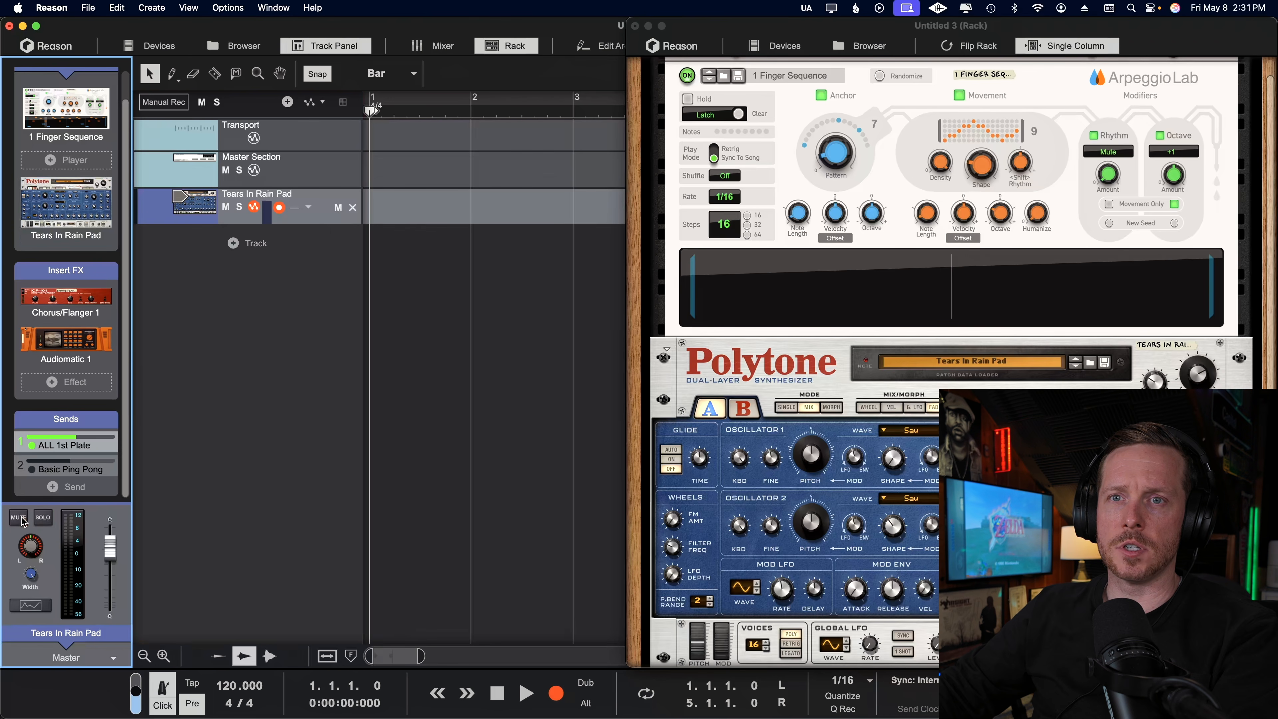
{"action": "mouse_move", "coordinate": [34, 543]}
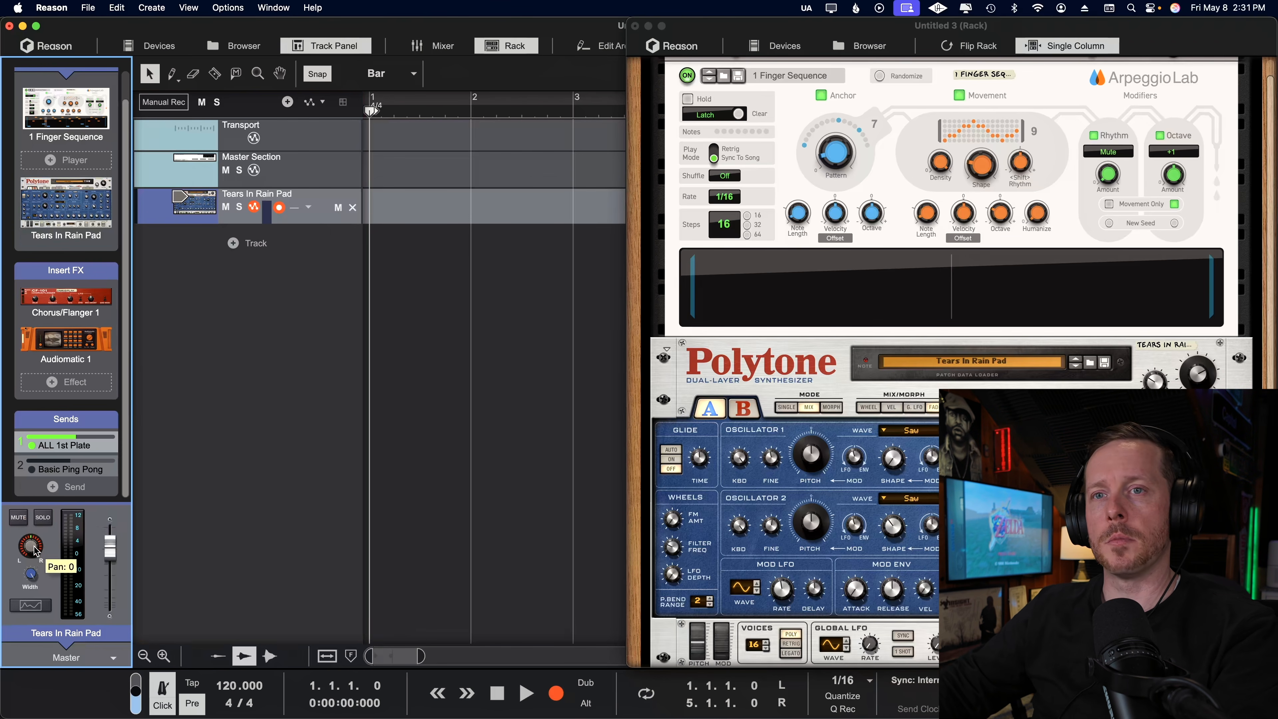
{"action": "left_click", "coordinate": [31, 605]}
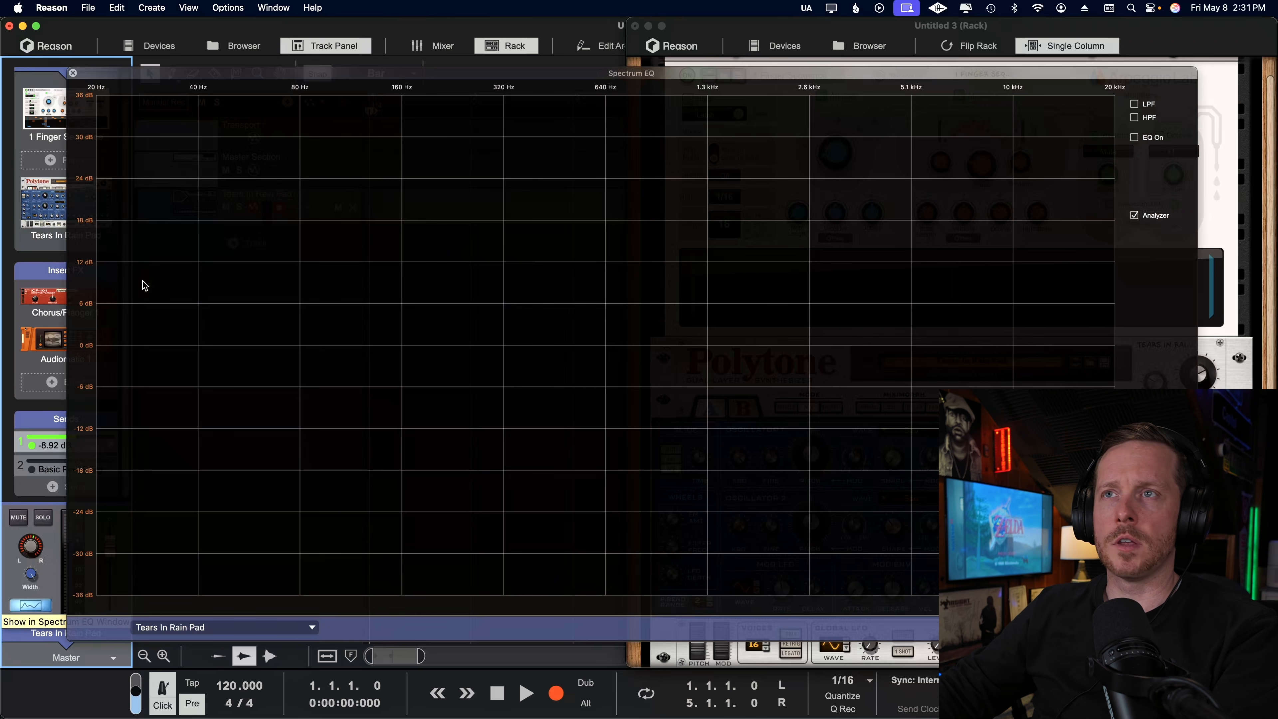
{"action": "left_click", "coordinate": [72, 72]}
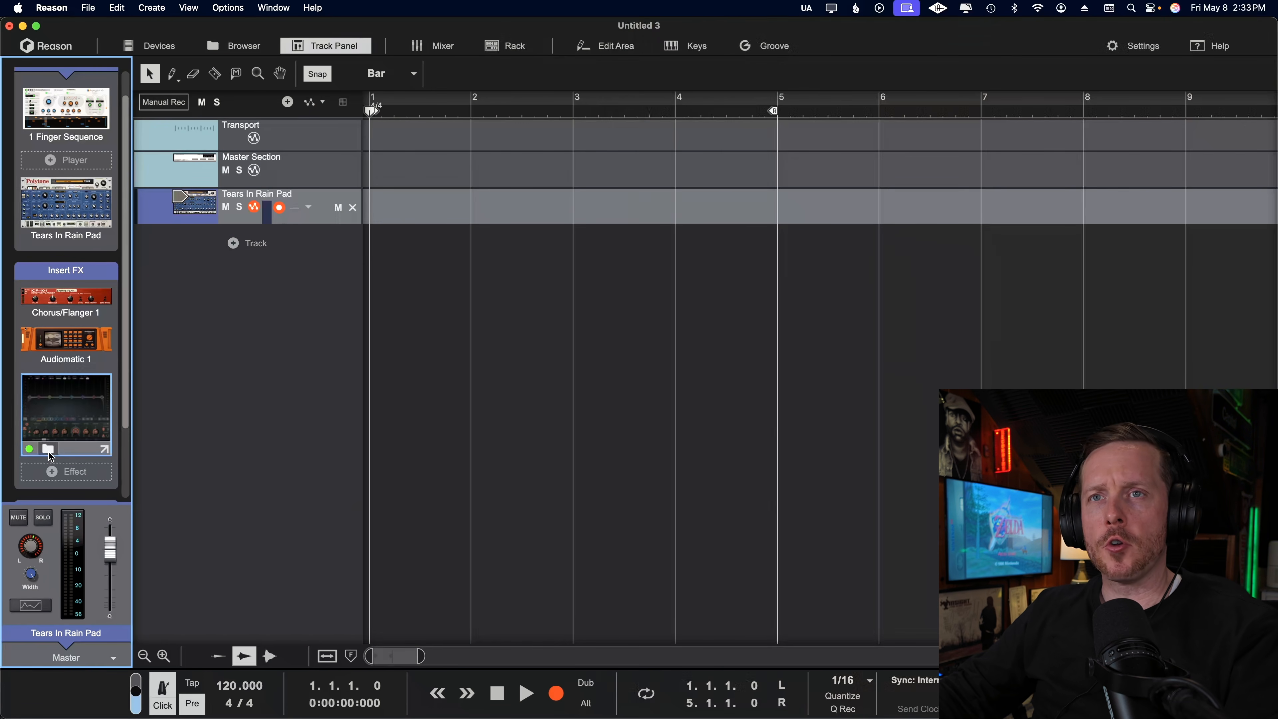
Step: Open the F6-RTA Stereo plugin window from the track's insert effects and close it again
{"action": "double_click", "coordinate": [76, 414]}
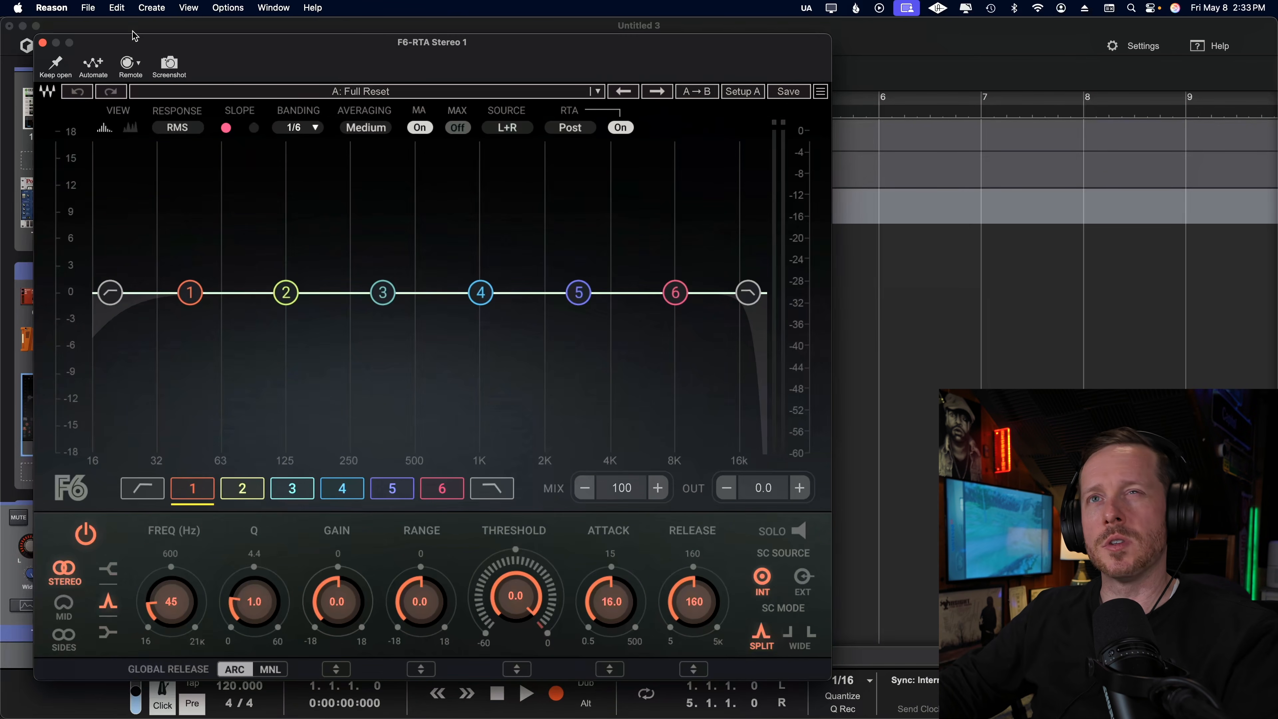
{"action": "left_click", "coordinate": [41, 43]}
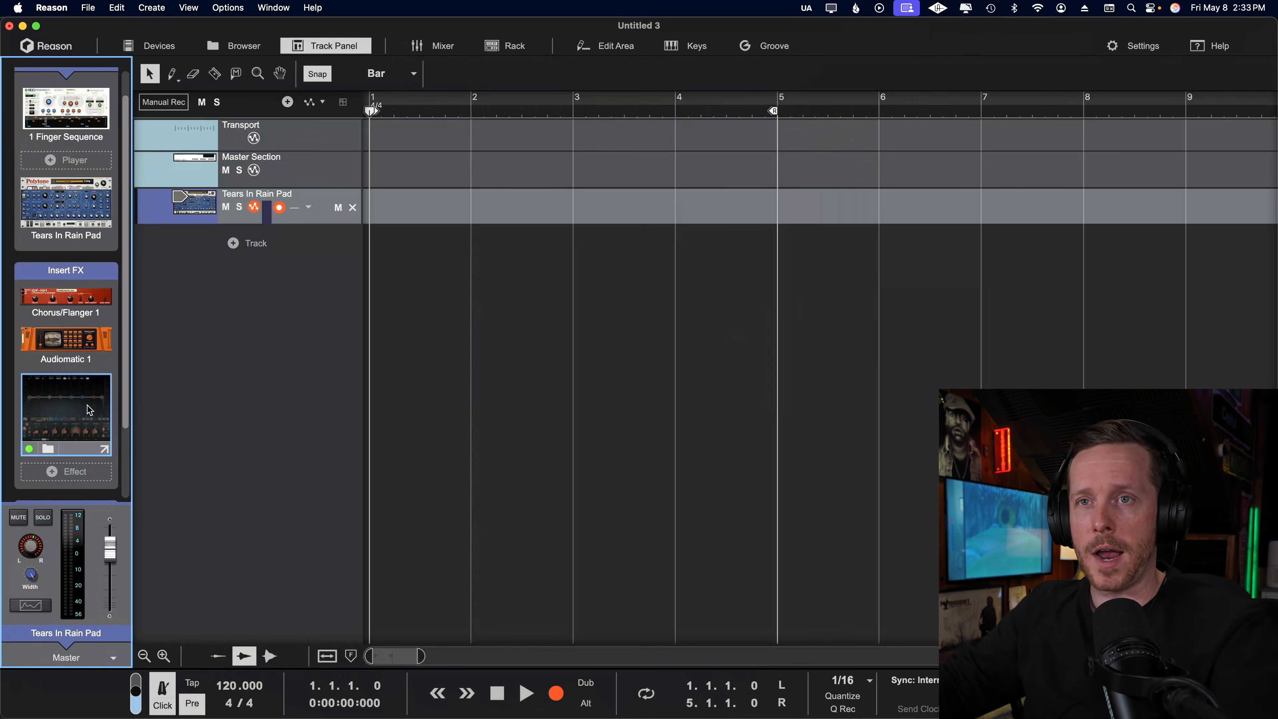
{"action": "double_click", "coordinate": [60, 397]}
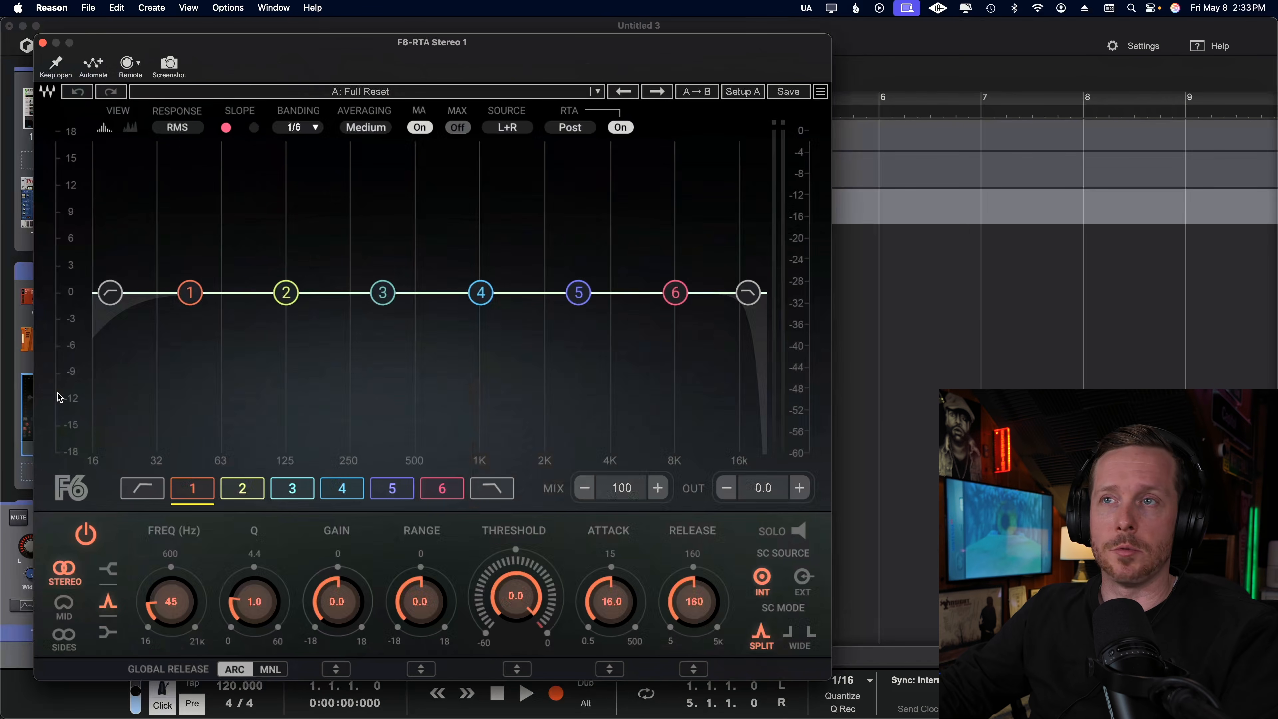
{"action": "left_click", "coordinate": [43, 43]}
Step: Review the device options for the F6-RTA Stereo, the Polytone, and the Chorus/Flanger, including View in Rack
{"action": "right_click", "coordinate": [83, 407]}
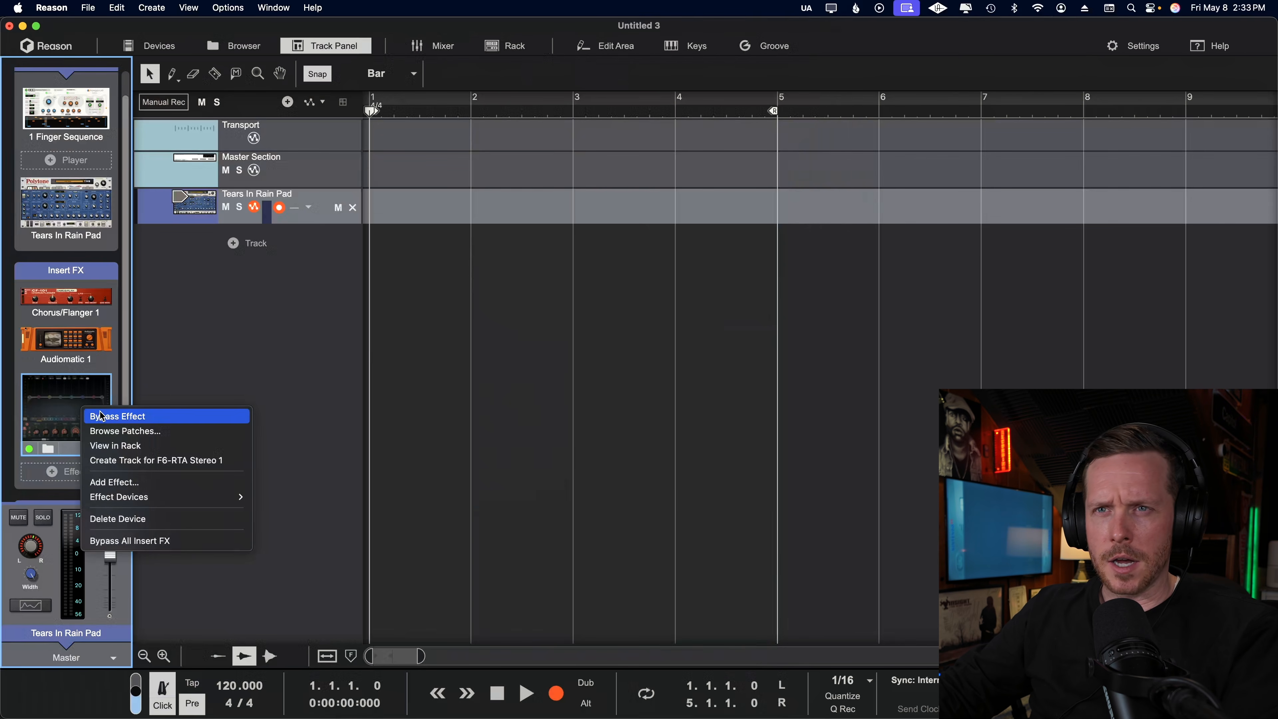
{"action": "left_click", "coordinate": [133, 446]}
{"action": "right_click", "coordinate": [76, 209]}
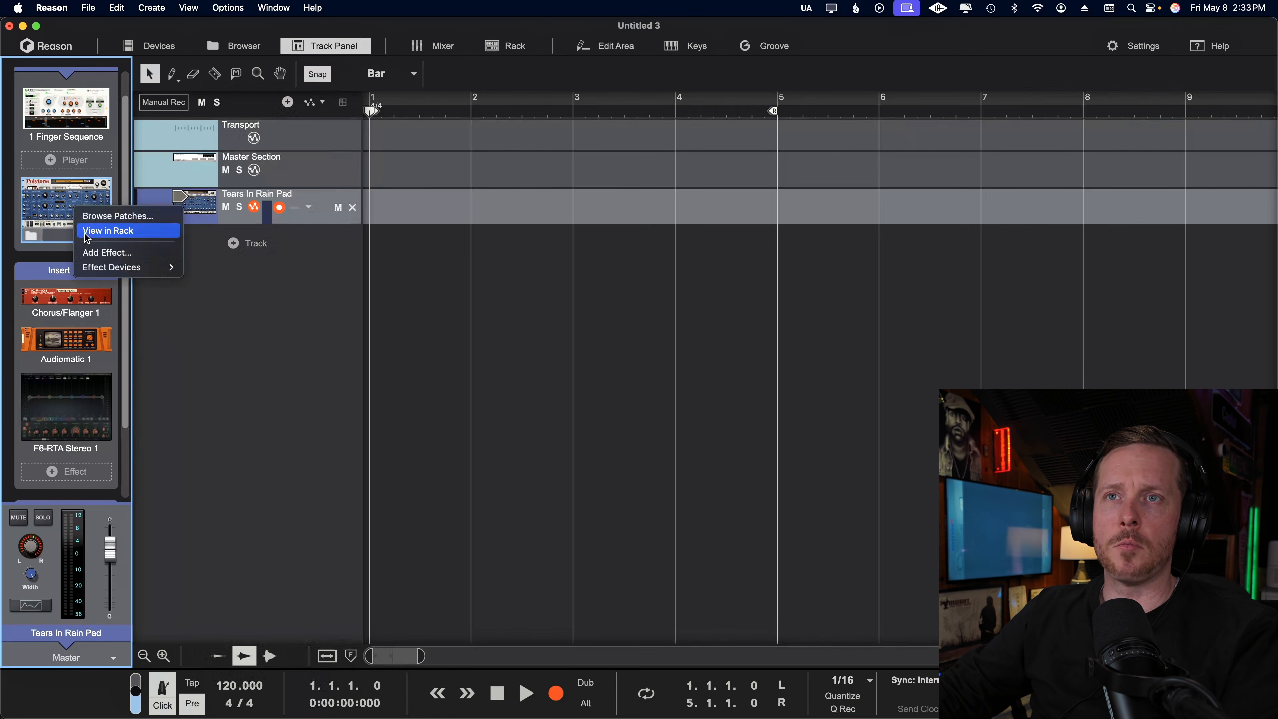
{"action": "right_click", "coordinate": [53, 299]}
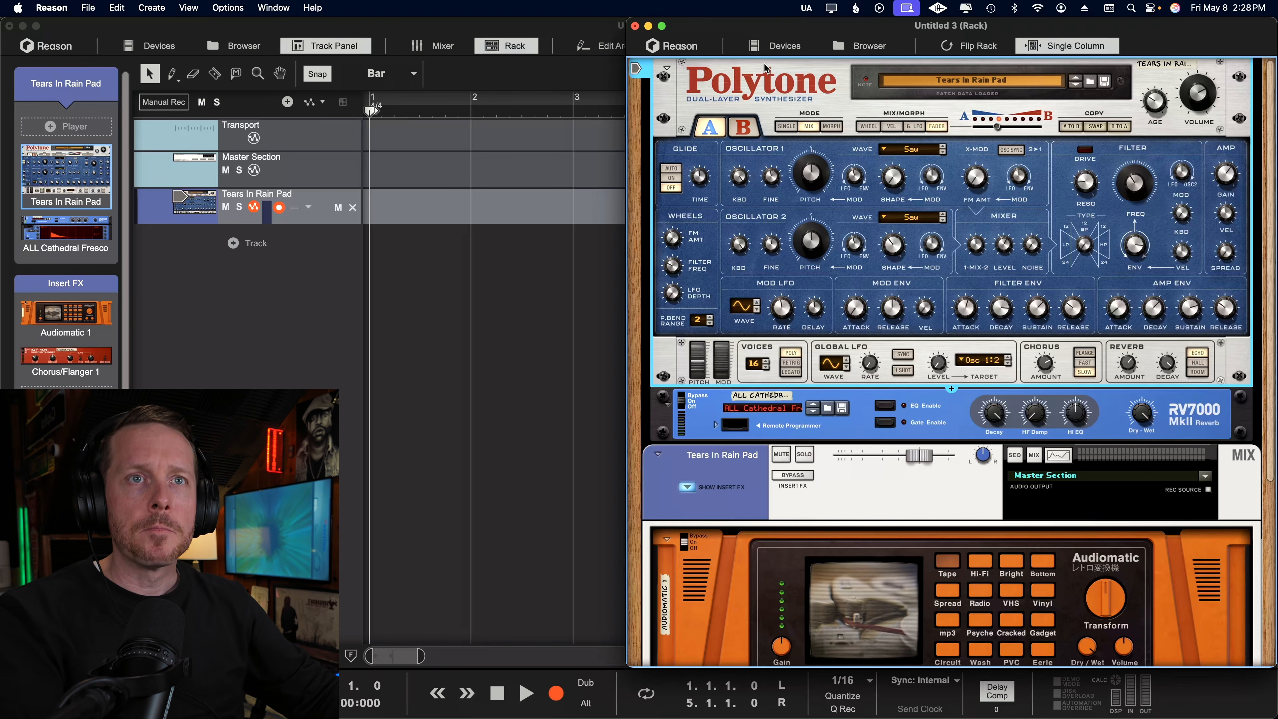
Step: Add the 1 Finger Sequence ArpeggioLab player before the Polytone and inspect the track's mix channel in the Rack
{"action": "left_click", "coordinate": [65, 126]}
{"action": "left_click", "coordinate": [96, 134]}
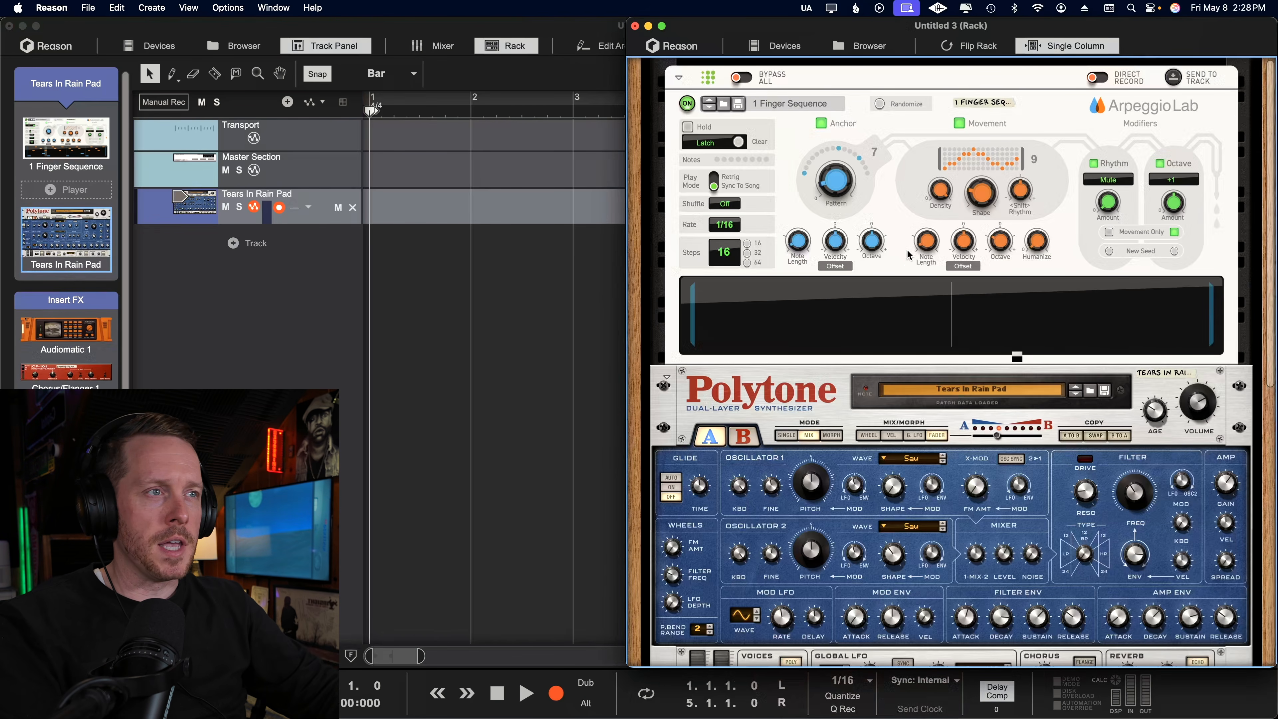
{"action": "scroll", "coordinate": [908, 254], "scroll_direction": "down", "scroll_amount": 10}
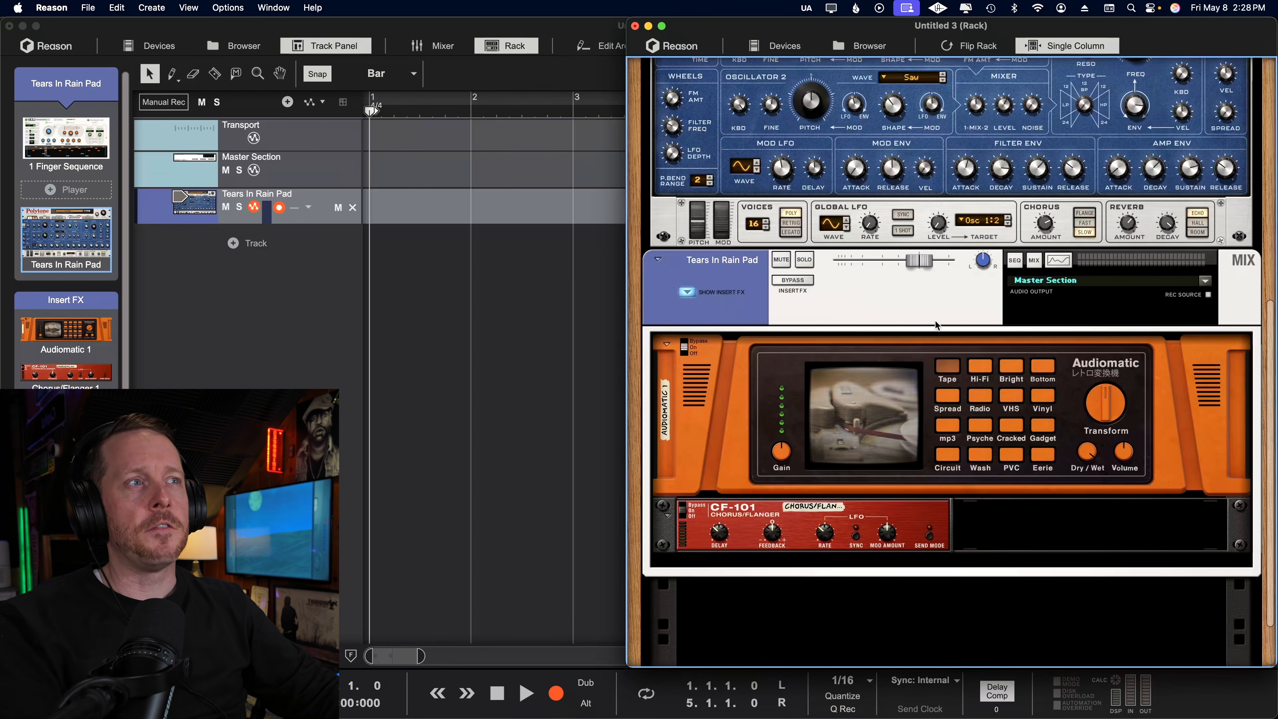
{"action": "left_click", "coordinate": [928, 317]}
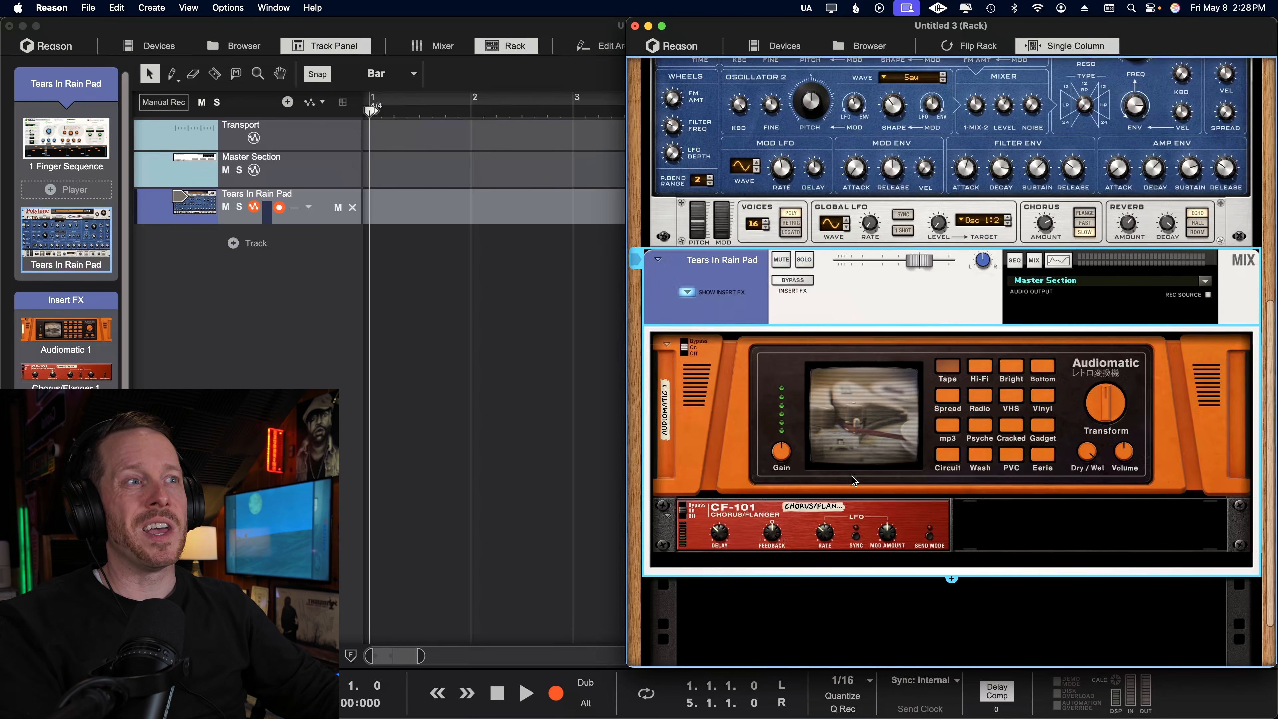
{"action": "scroll", "coordinate": [873, 532], "scroll_direction": "up", "scroll_amount": 10}
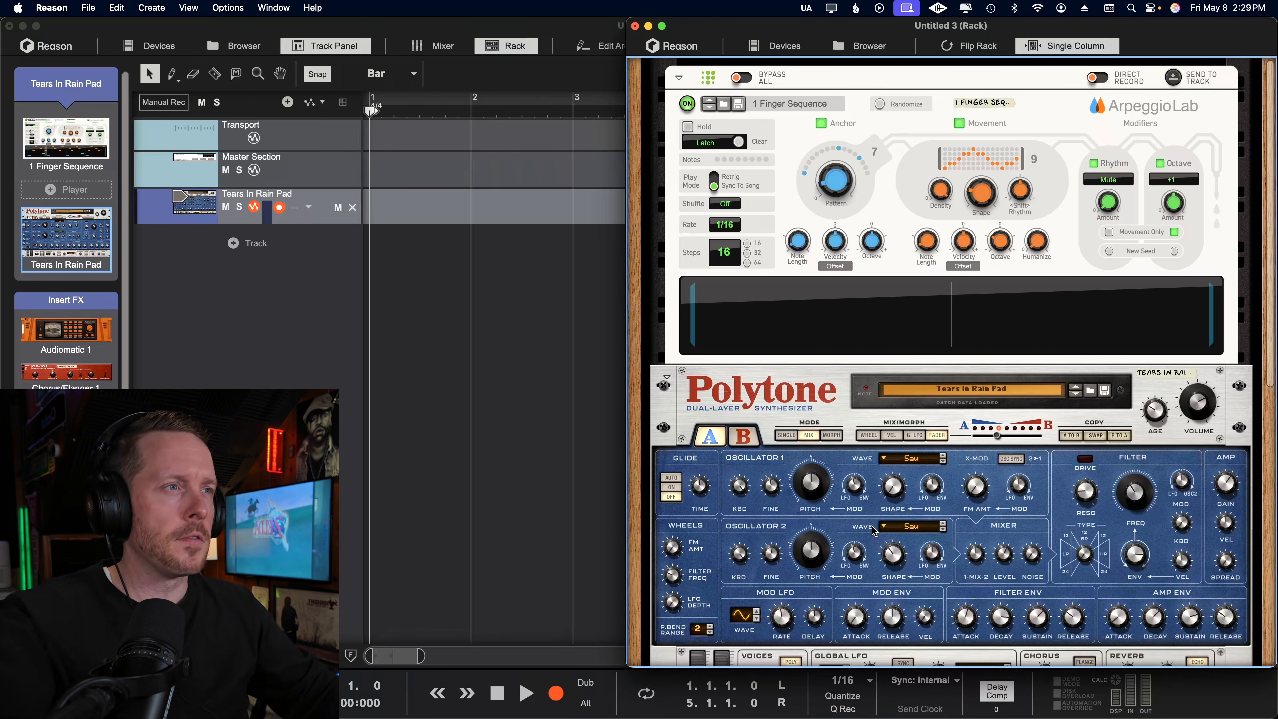
Step: Flip the Rack to its rear cabling and reorder the insert effects, placing the CF-101 Chorus/Flanger before the Audiomatic
{"action": "scroll", "coordinate": [792, 360], "scroll_direction": "down", "scroll_amount": 10}
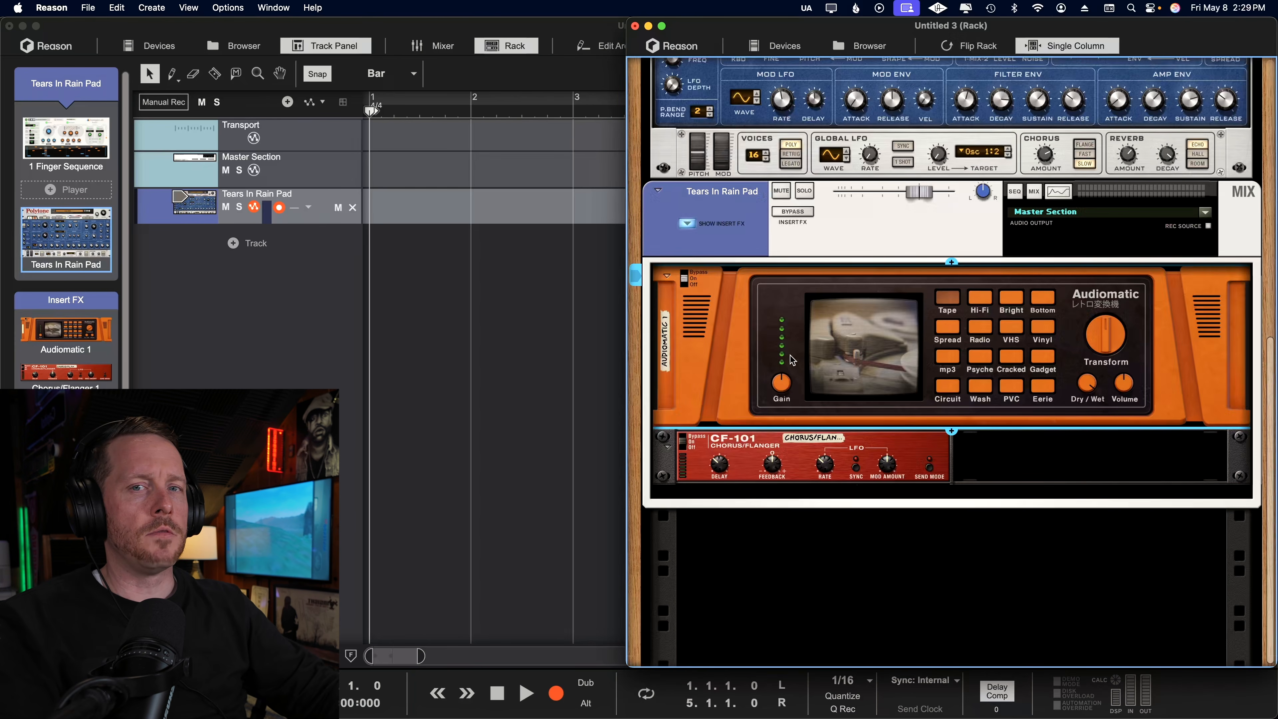
{"action": "key", "text": "Tab"}
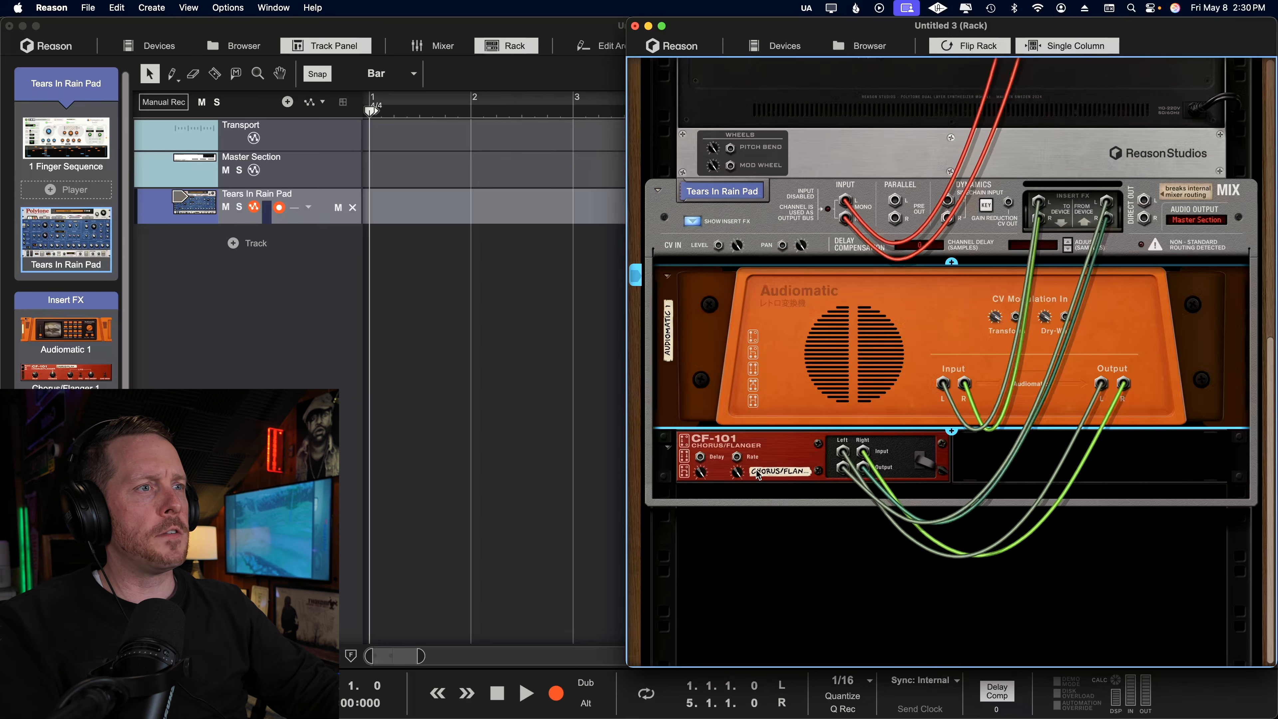
{"action": "left_click_drag", "start_coordinate": [809, 451], "coordinate": [800, 295]}
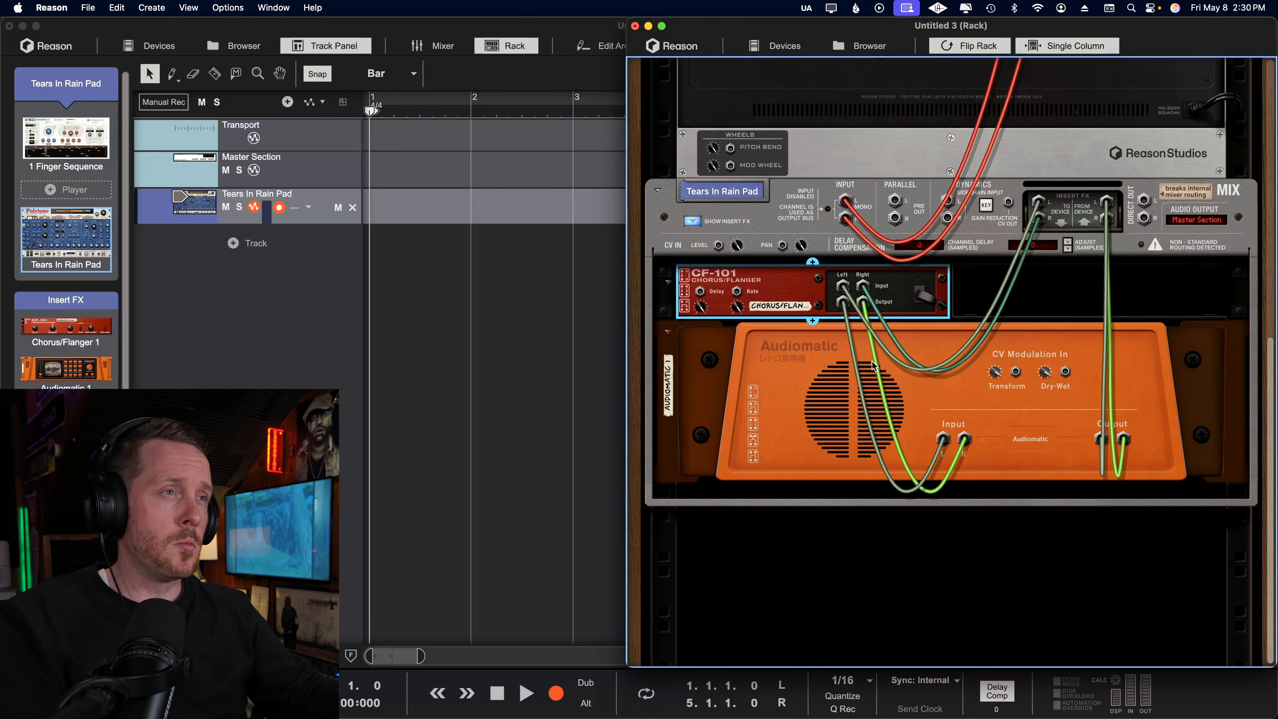
{"action": "left_click_drag", "start_coordinate": [762, 379], "coordinate": [837, 282]}
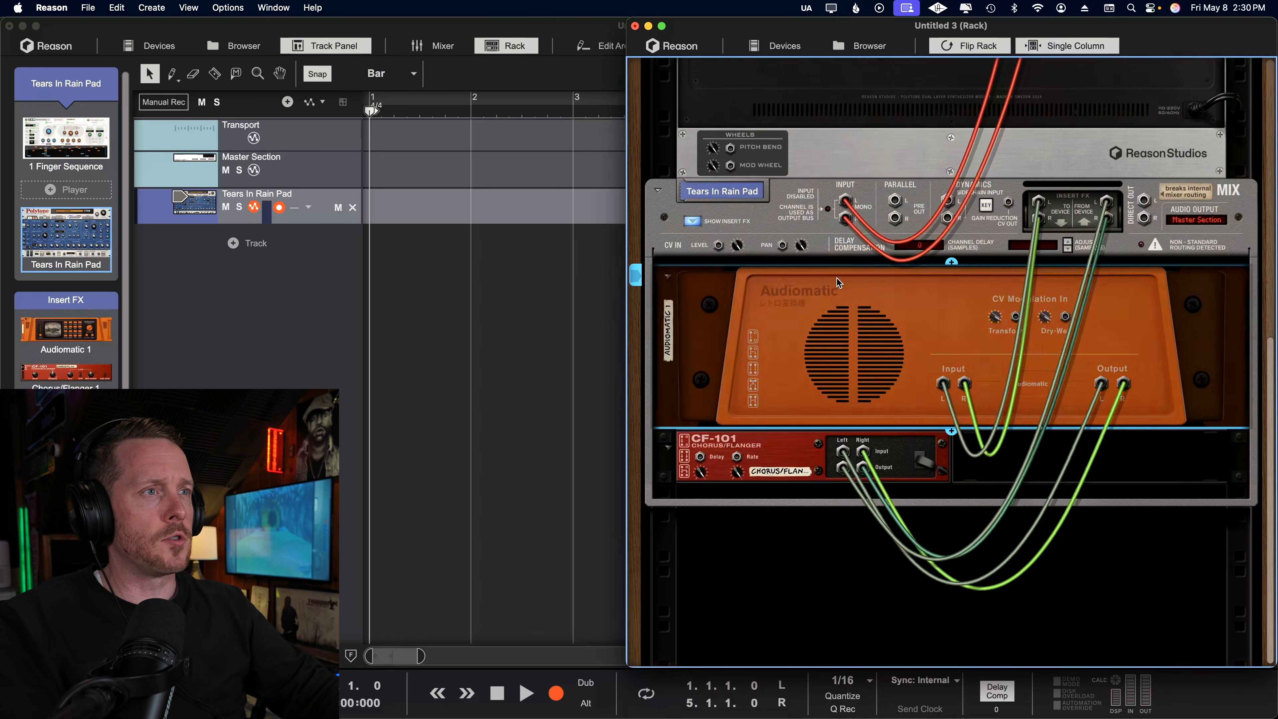
{"action": "left_click_drag", "start_coordinate": [762, 459], "coordinate": [739, 285]}
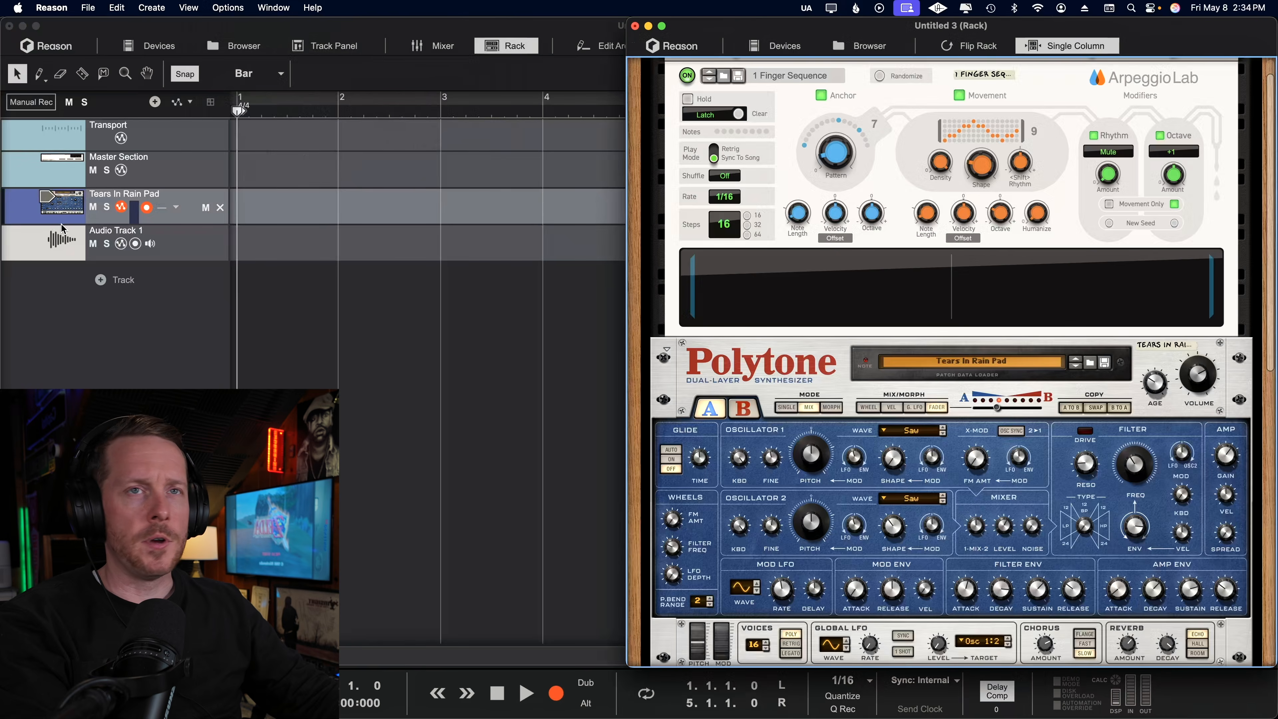
Step: Alternate between Audio Track 1 and Tears In Rain Pad in the sequencer to view each track's devices in the Rack
{"action": "left_click", "coordinate": [60, 239]}
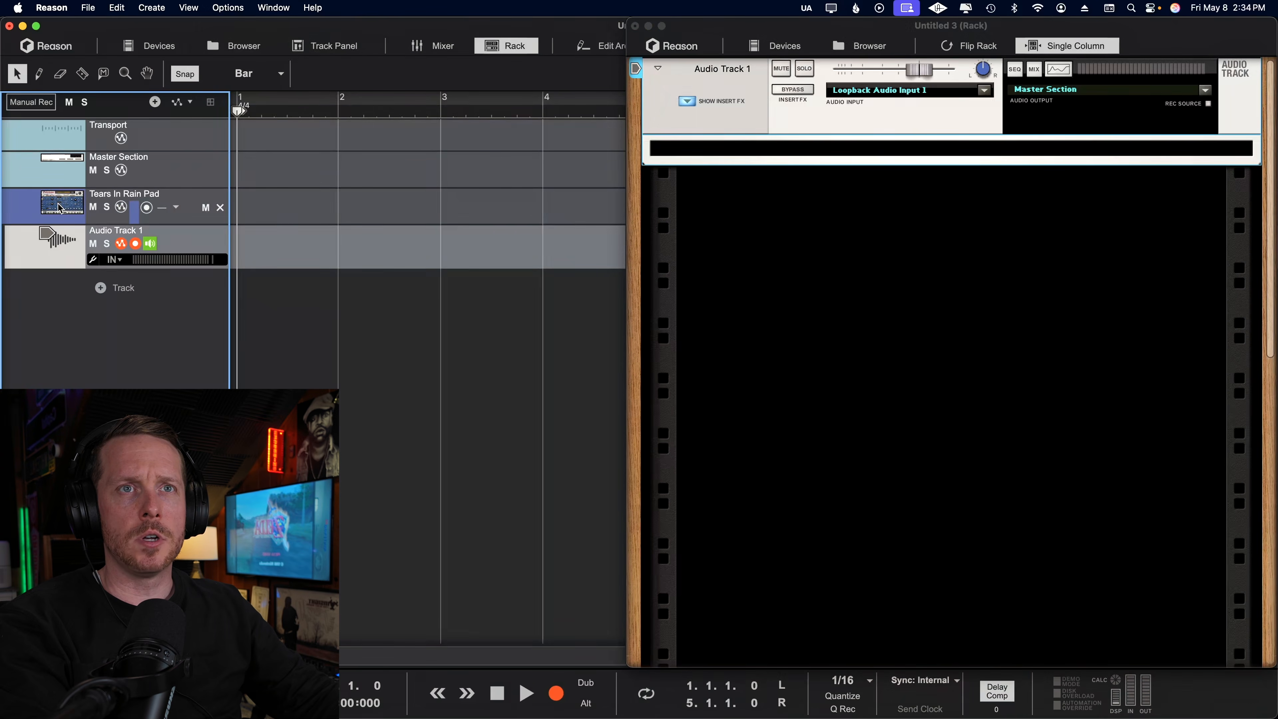
{"action": "left_click", "coordinate": [60, 207]}
{"action": "left_click", "coordinate": [53, 244]}
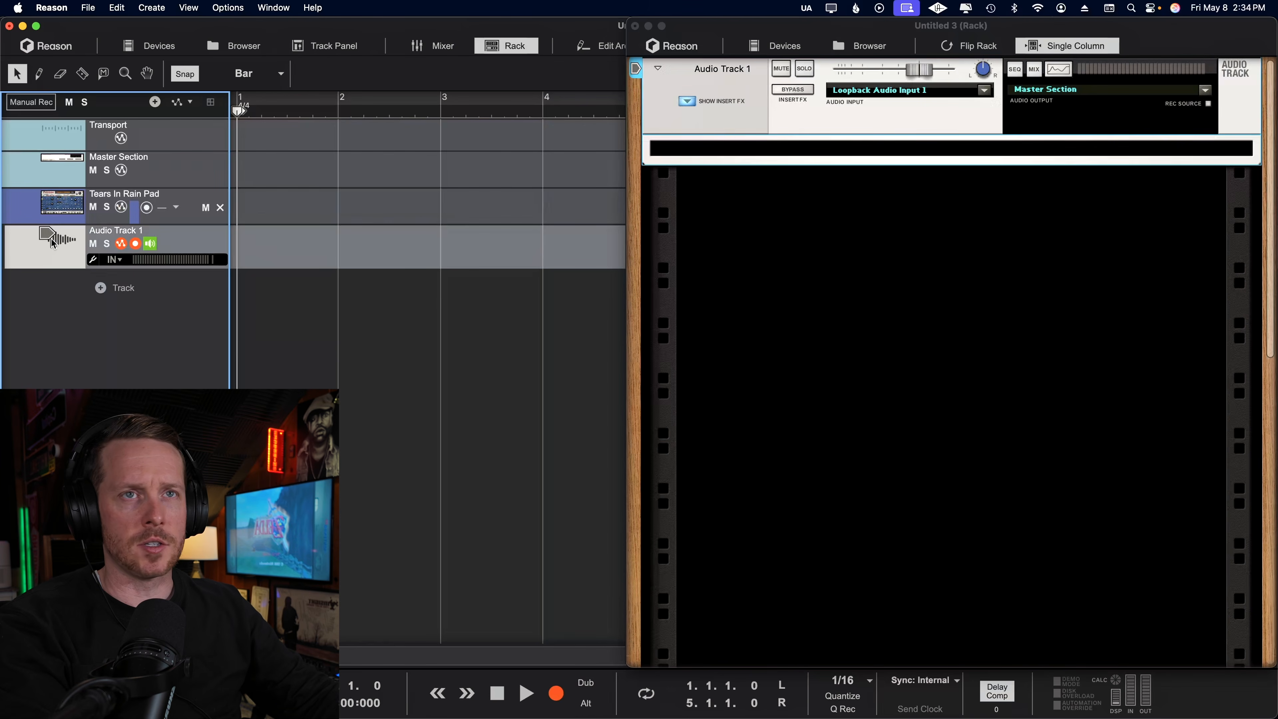
Step: Review the Rack Settings for device grouping, and show the Tears In Rain Pad track's devices in the Rack
{"action": "left_click", "coordinate": [227, 7]}
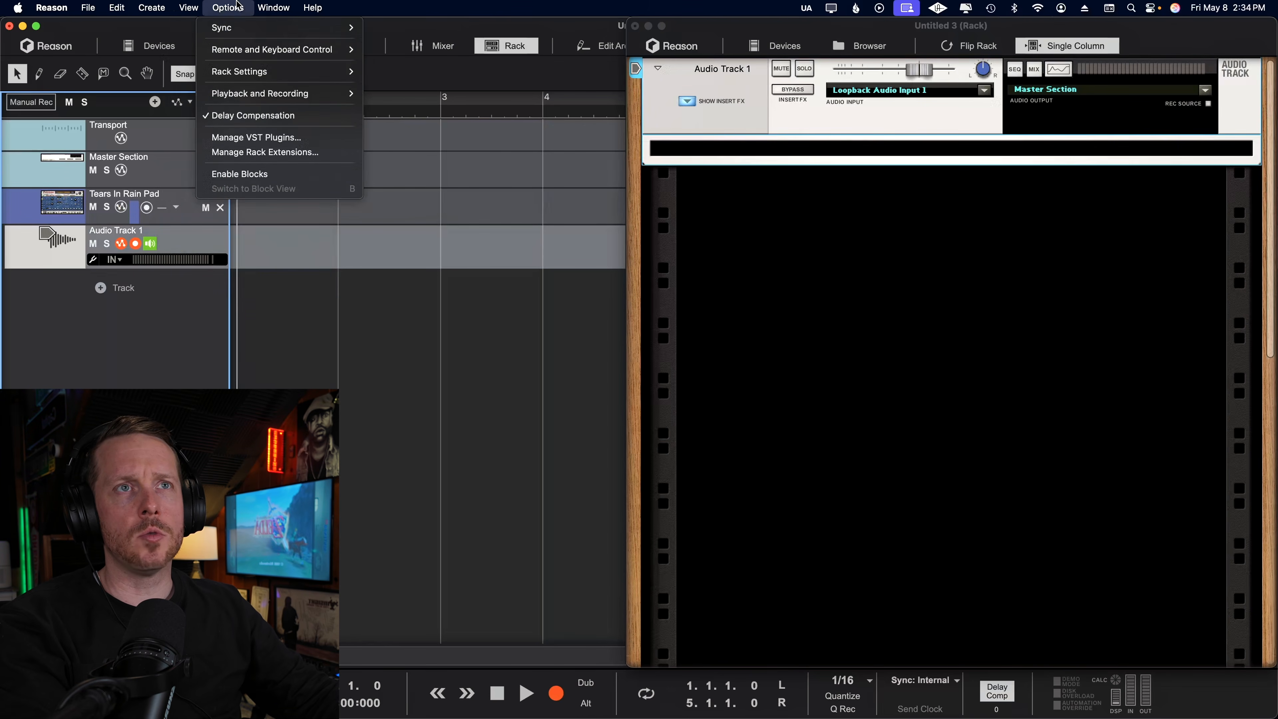
{"action": "mouse_move", "coordinate": [248, 75]}
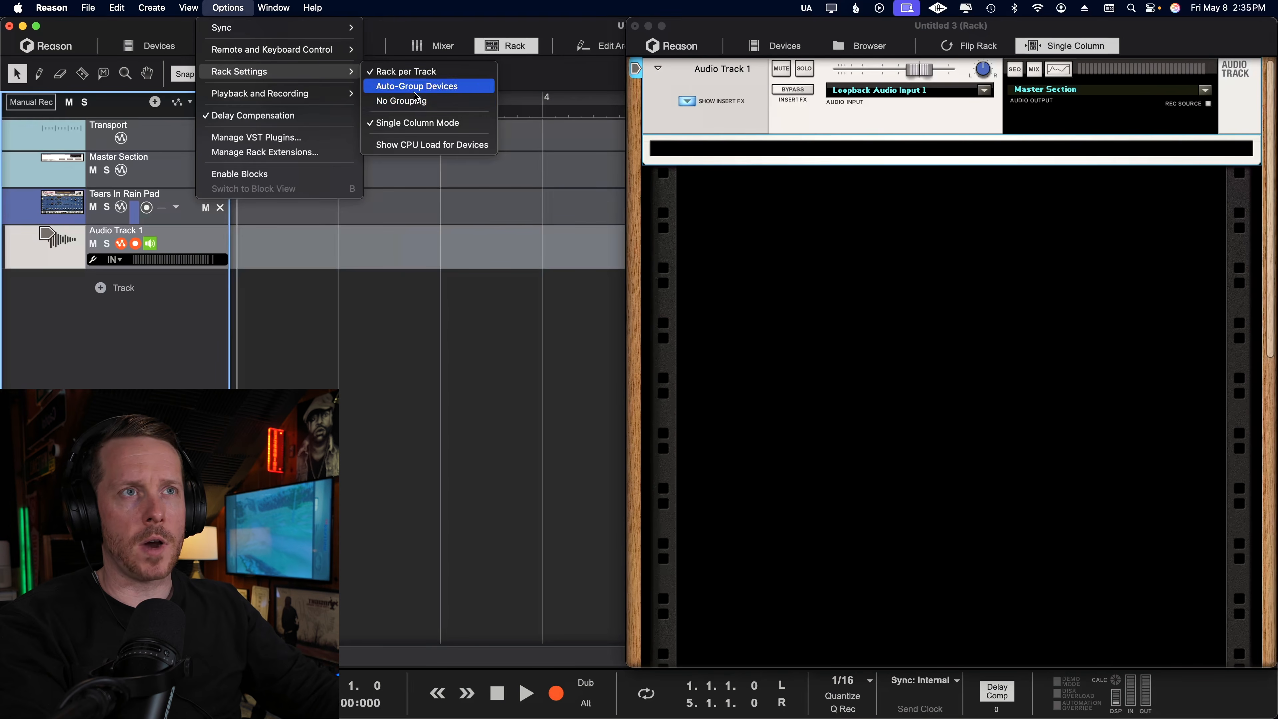
{"action": "left_click", "coordinate": [414, 223]}
{"action": "double_click", "coordinate": [54, 201]}
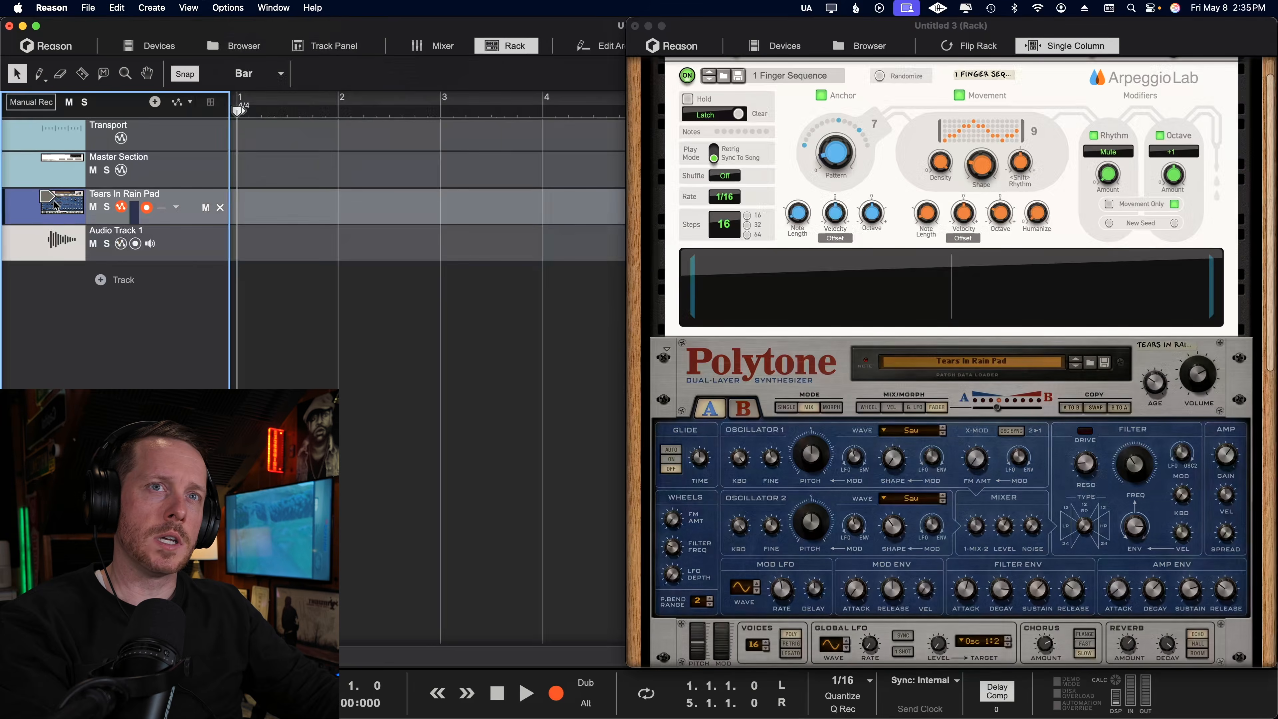
{"action": "left_click", "coordinate": [55, 204]}
{"action": "left_click", "coordinate": [54, 204]}
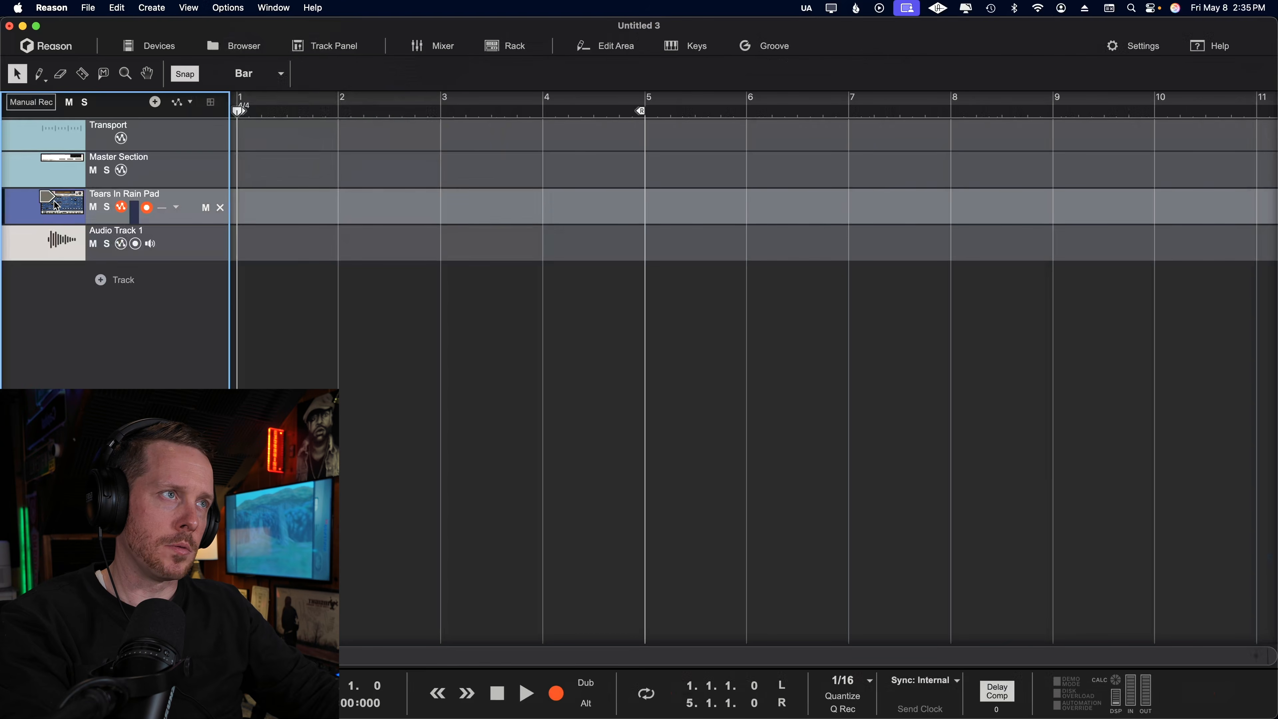
{"action": "left_click", "coordinate": [55, 204]}
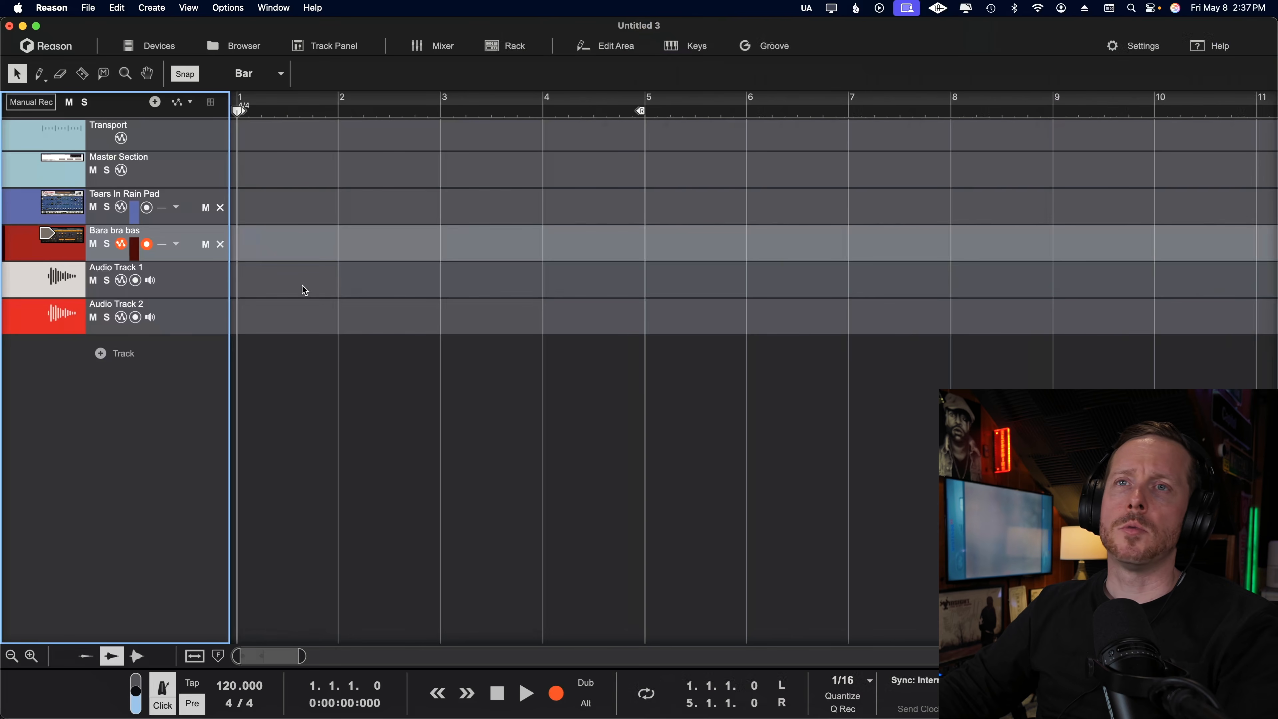
Step: Move the Tears In Rain Pad, Bara bra bas, Audio Track 1 and Audio Track 2 tracks into a new track folder
{"action": "left_click", "coordinate": [65, 207]}
{"action": "left_click", "coordinate": [61, 252]}
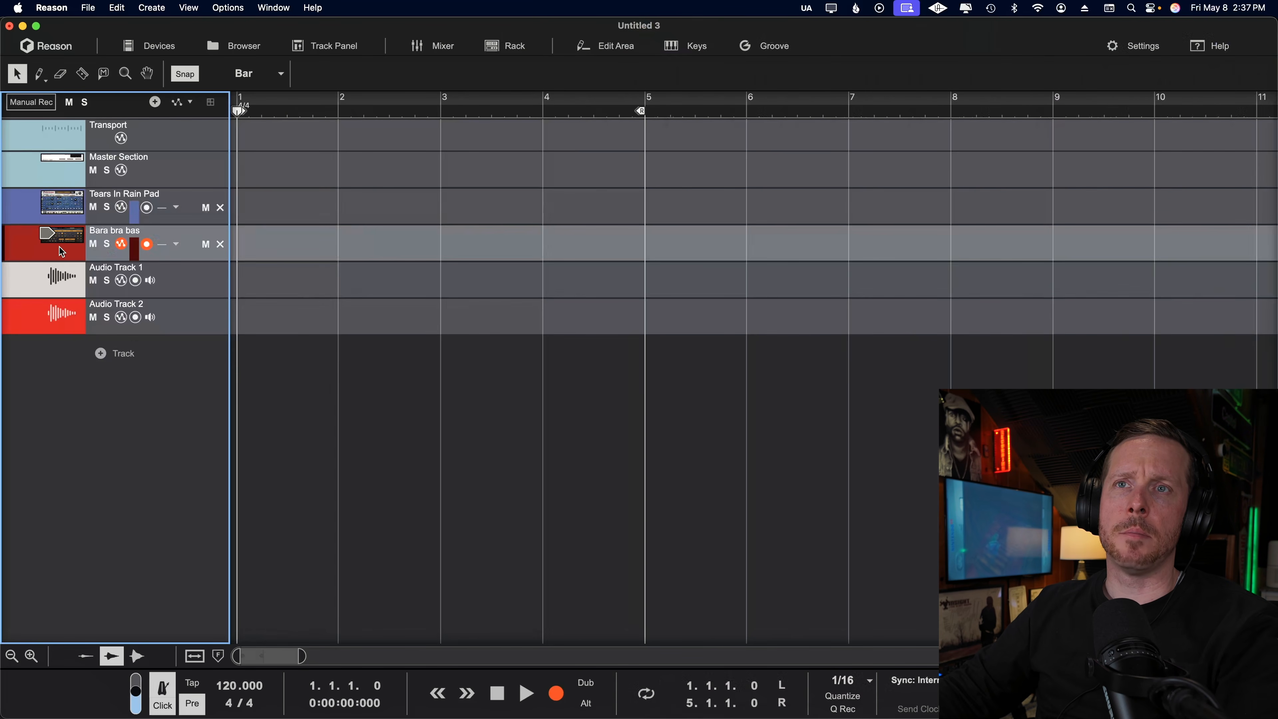
{"action": "left_click", "coordinate": [64, 219]}
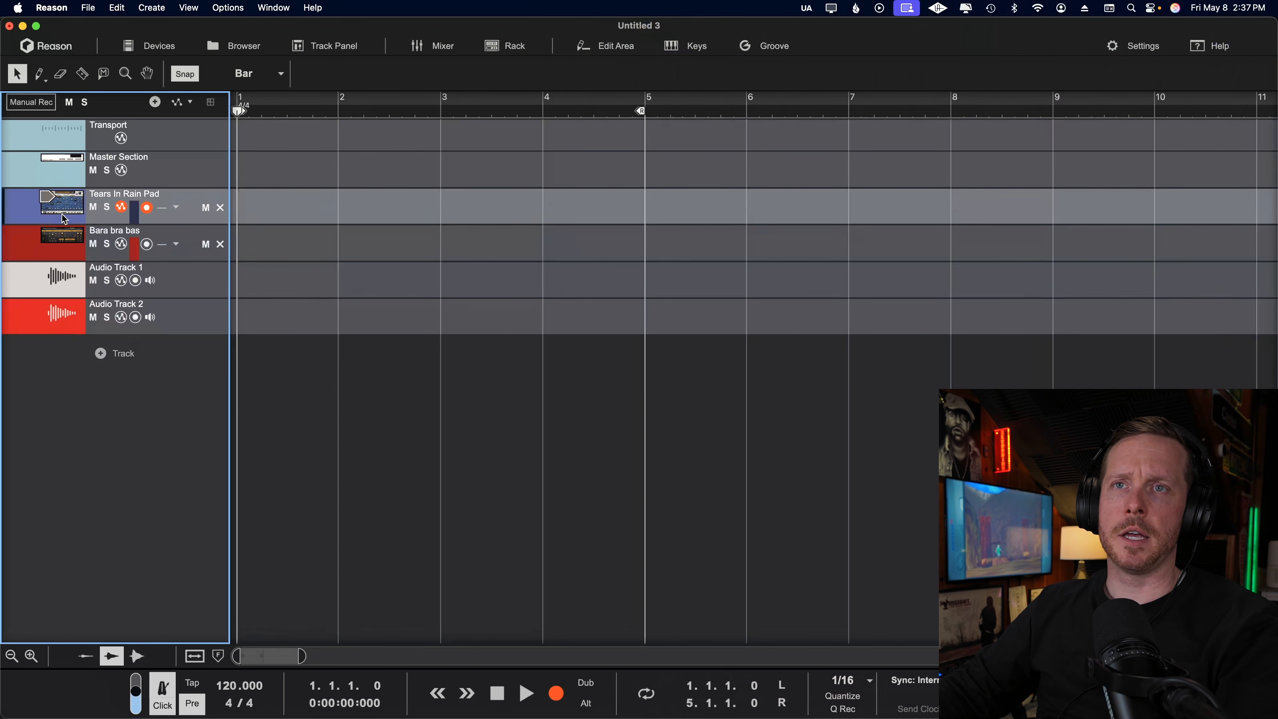
{"action": "left_click", "coordinate": [62, 325]}
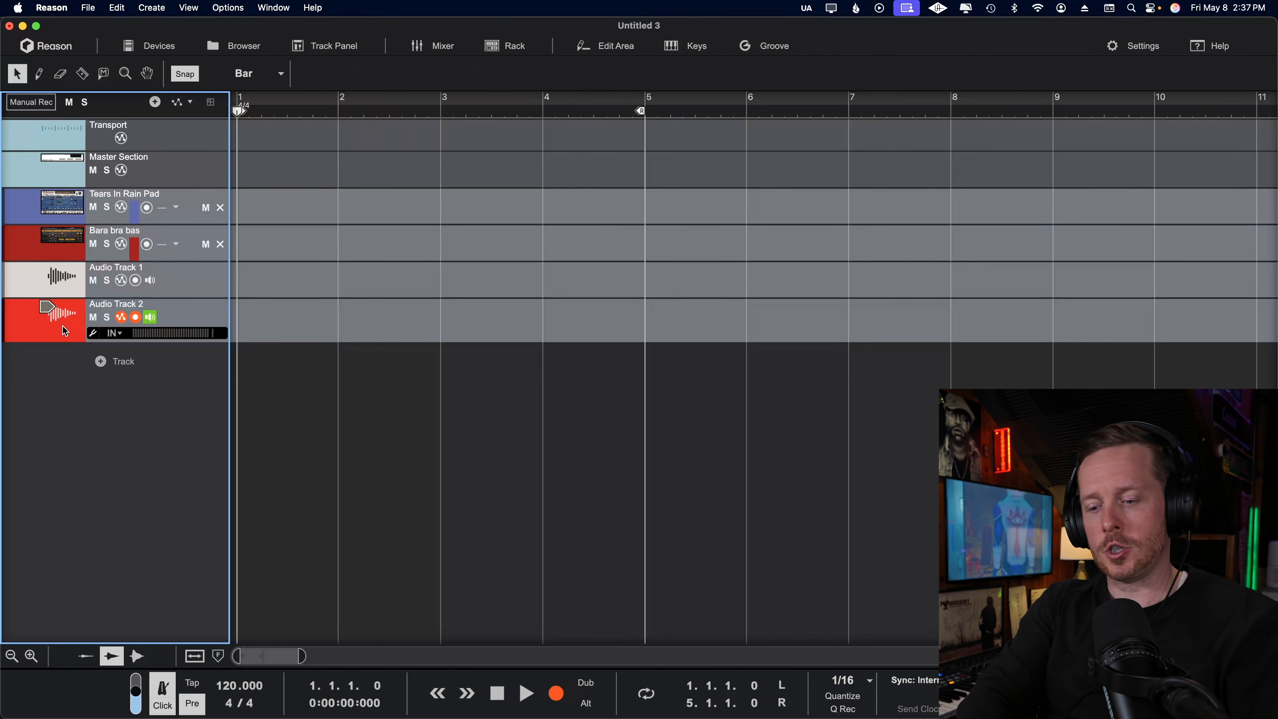
{"action": "key", "text": "super+g"}
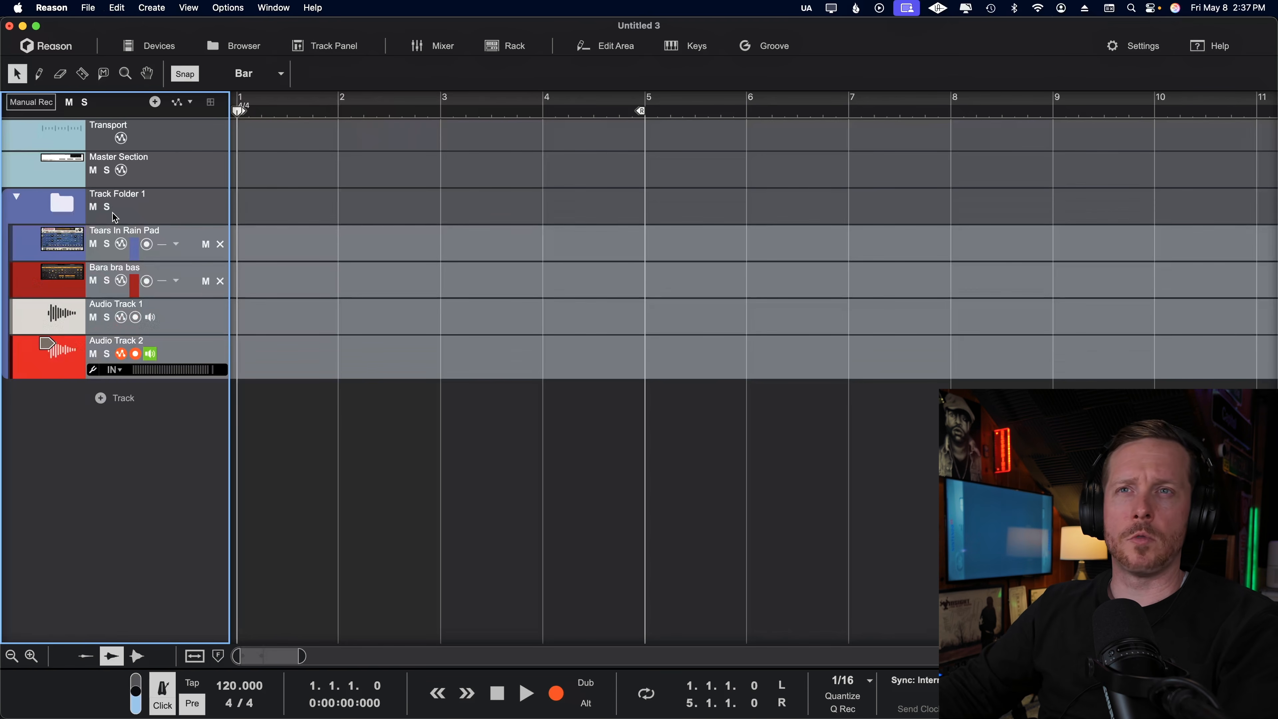
{"action": "key", "text": "super+z"}
{"action": "right_click", "coordinate": [33, 215]}
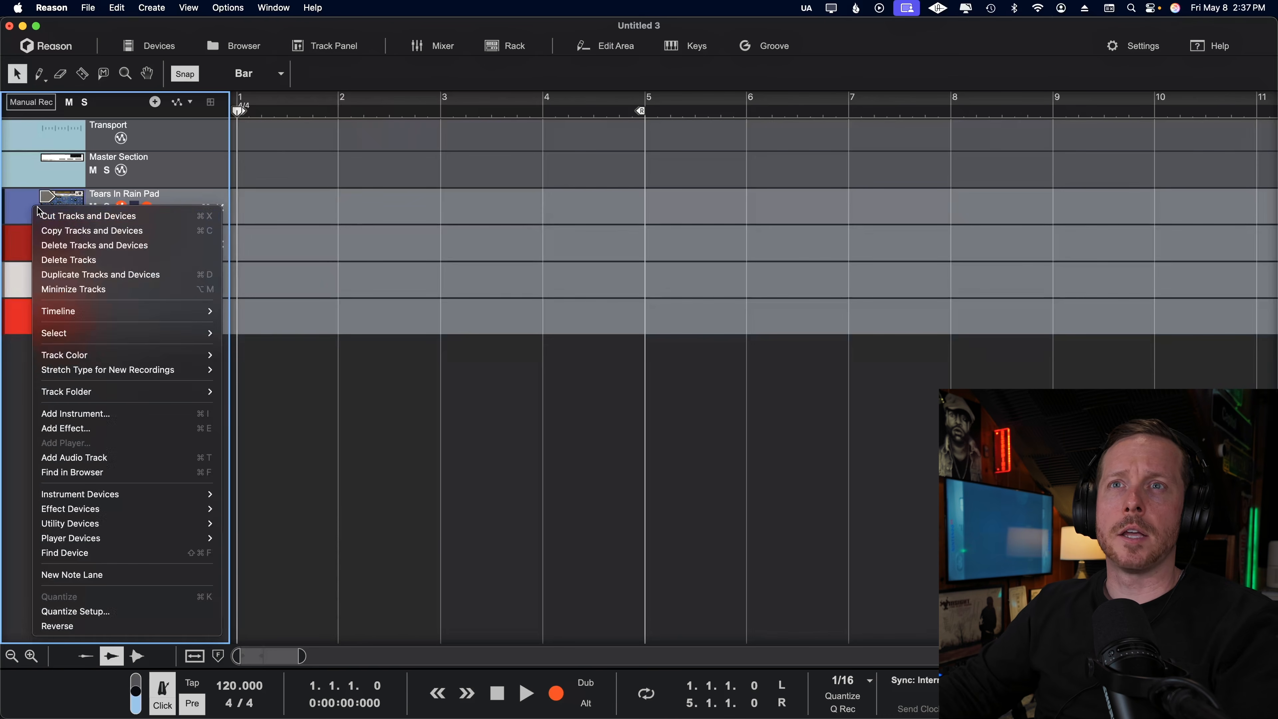
{"action": "mouse_move", "coordinate": [124, 363]}
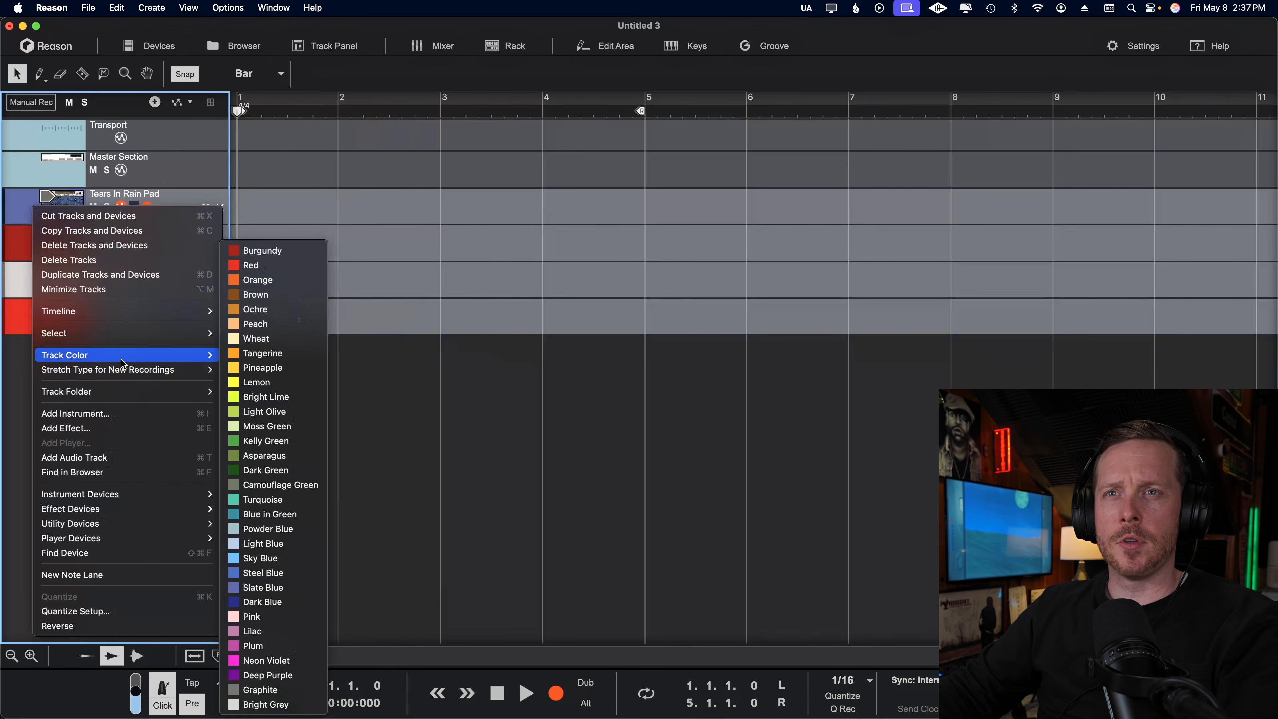
{"action": "mouse_move", "coordinate": [128, 395]}
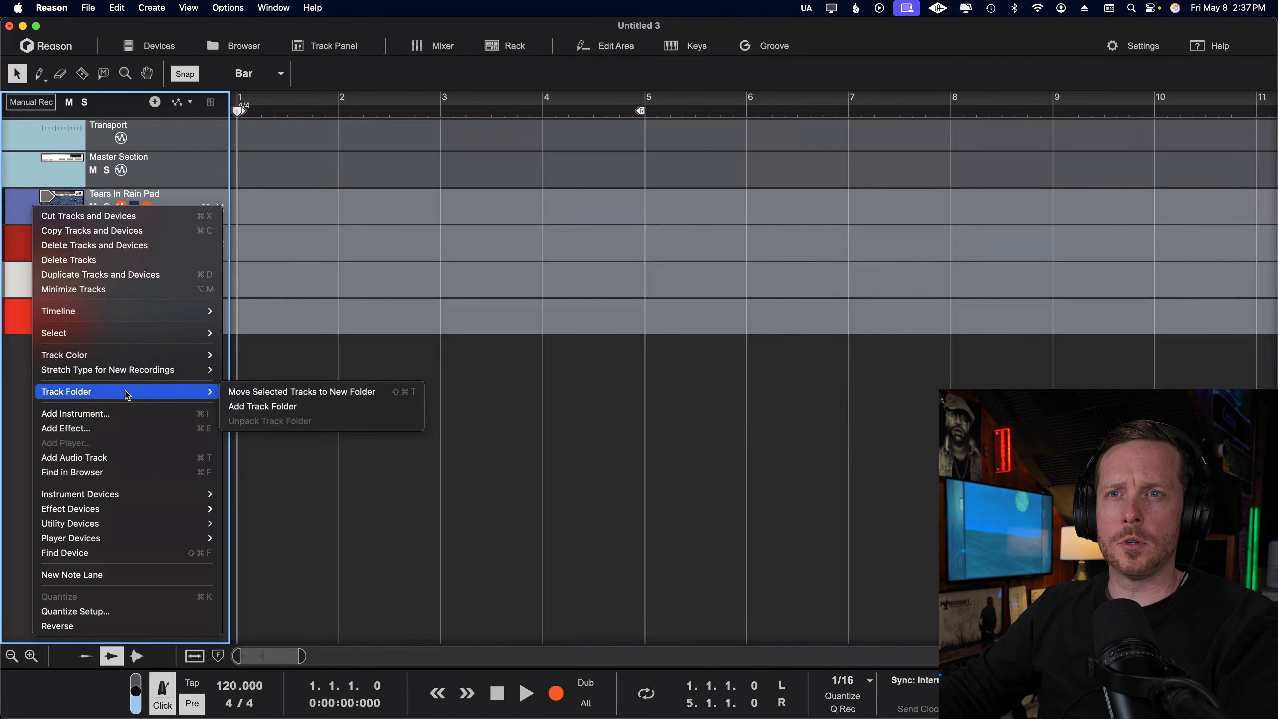
{"action": "left_click", "coordinate": [297, 392]}
{"action": "left_click", "coordinate": [176, 412]}
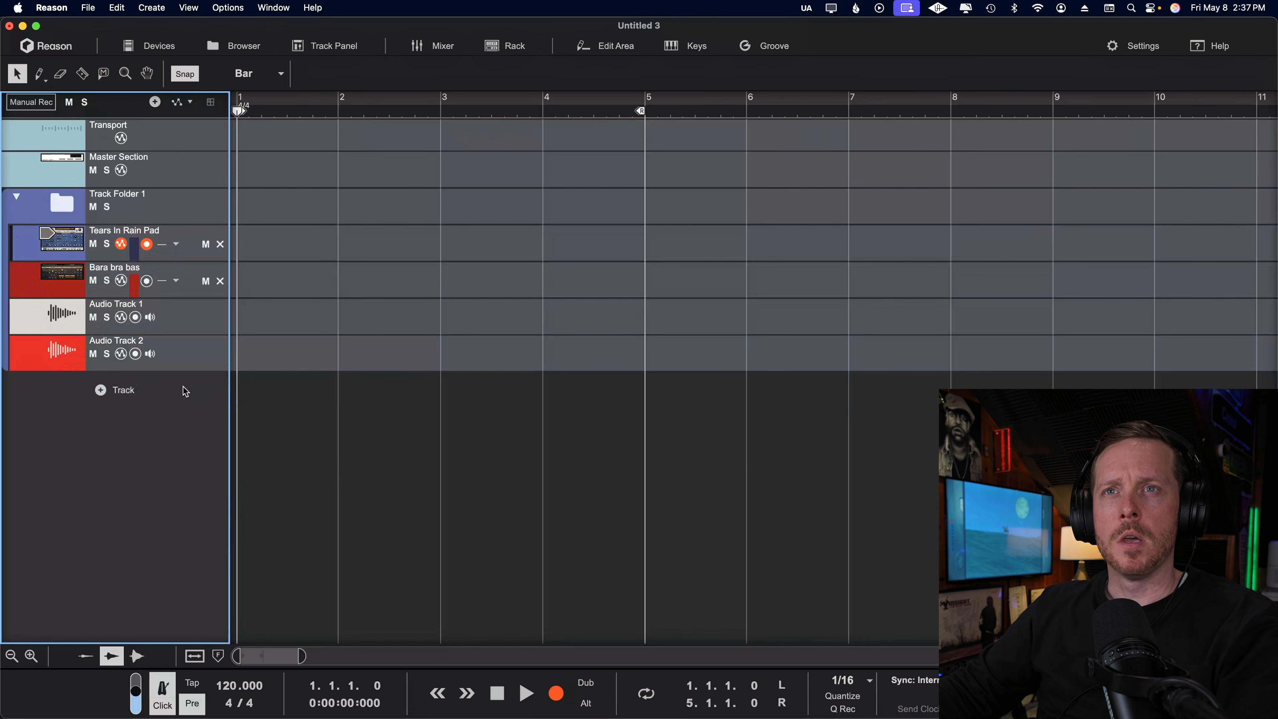
Step: Draw a two-bar clip from bar 1 on Tears In Rain Pad and add the notes C3, F3, F#3 and C#3 inside it
{"action": "left_click_drag", "start_coordinate": [260, 246], "coordinate": [349, 239]}
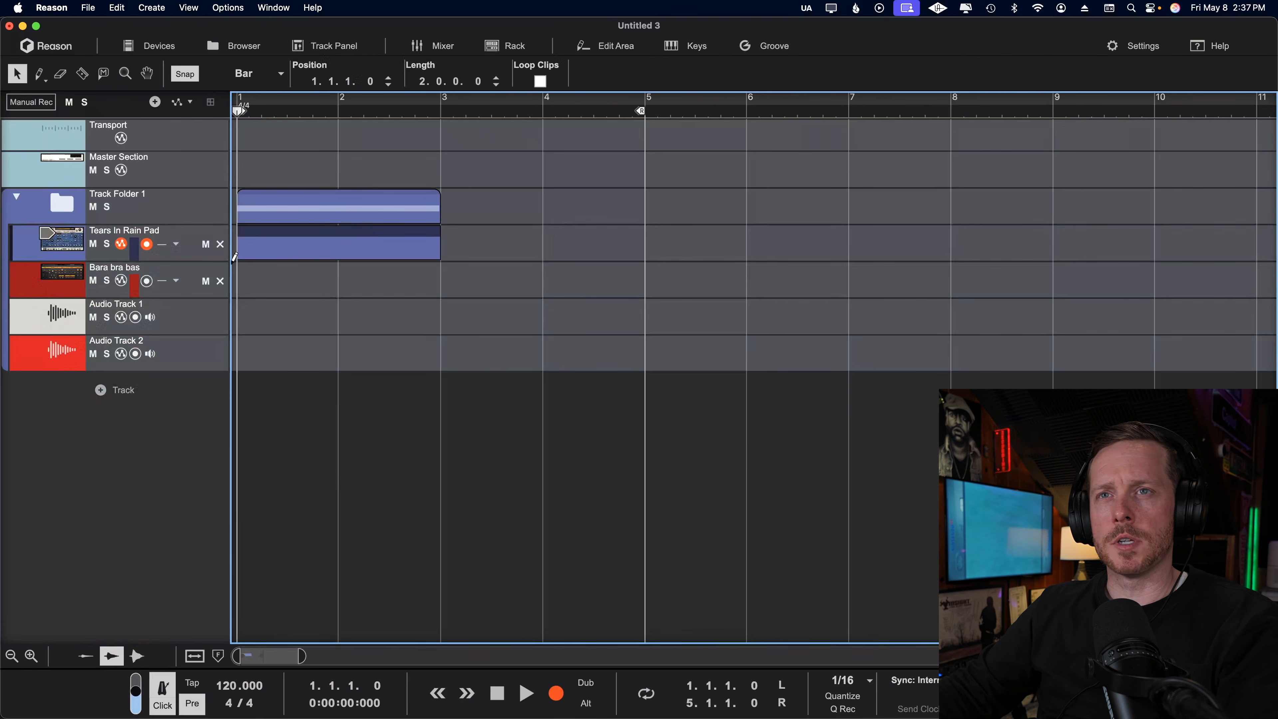
{"action": "double_click", "coordinate": [258, 258]}
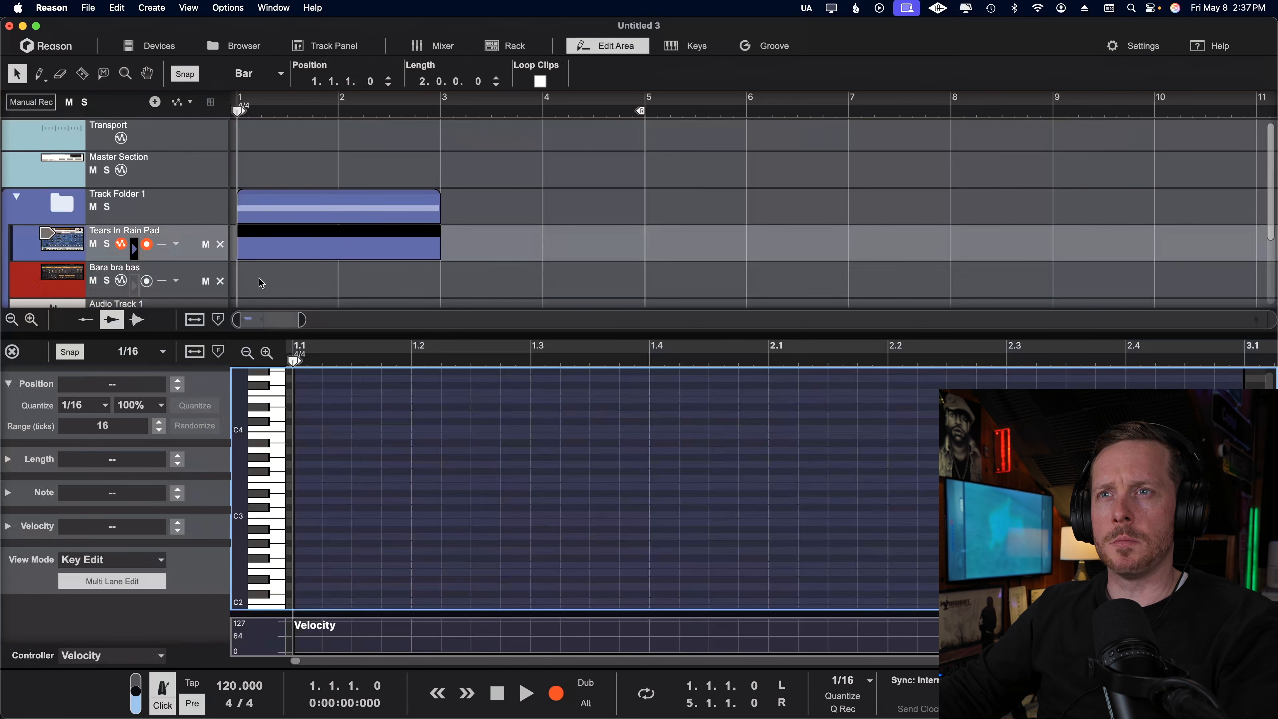
{"action": "left_click", "coordinate": [304, 514]}
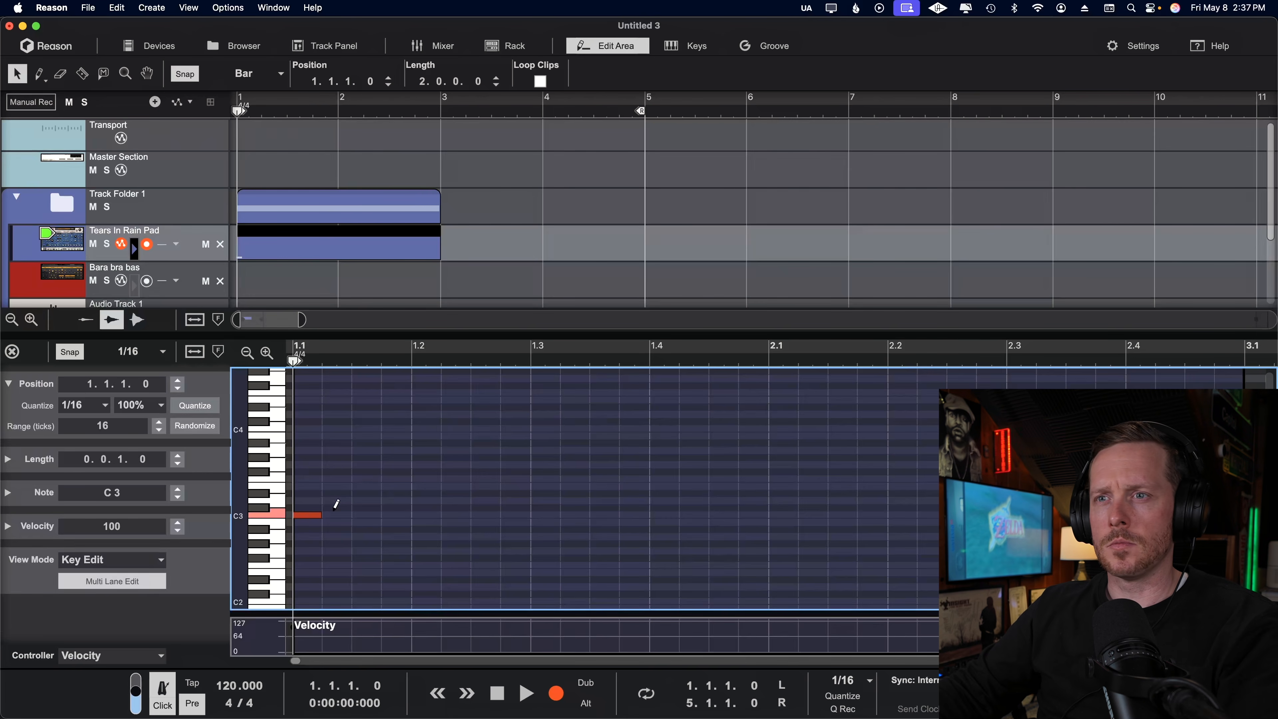
{"action": "left_click", "coordinate": [485, 478]}
{"action": "left_click_drag", "start_coordinate": [712, 472], "coordinate": [764, 472]}
{"action": "left_click", "coordinate": [922, 507]}
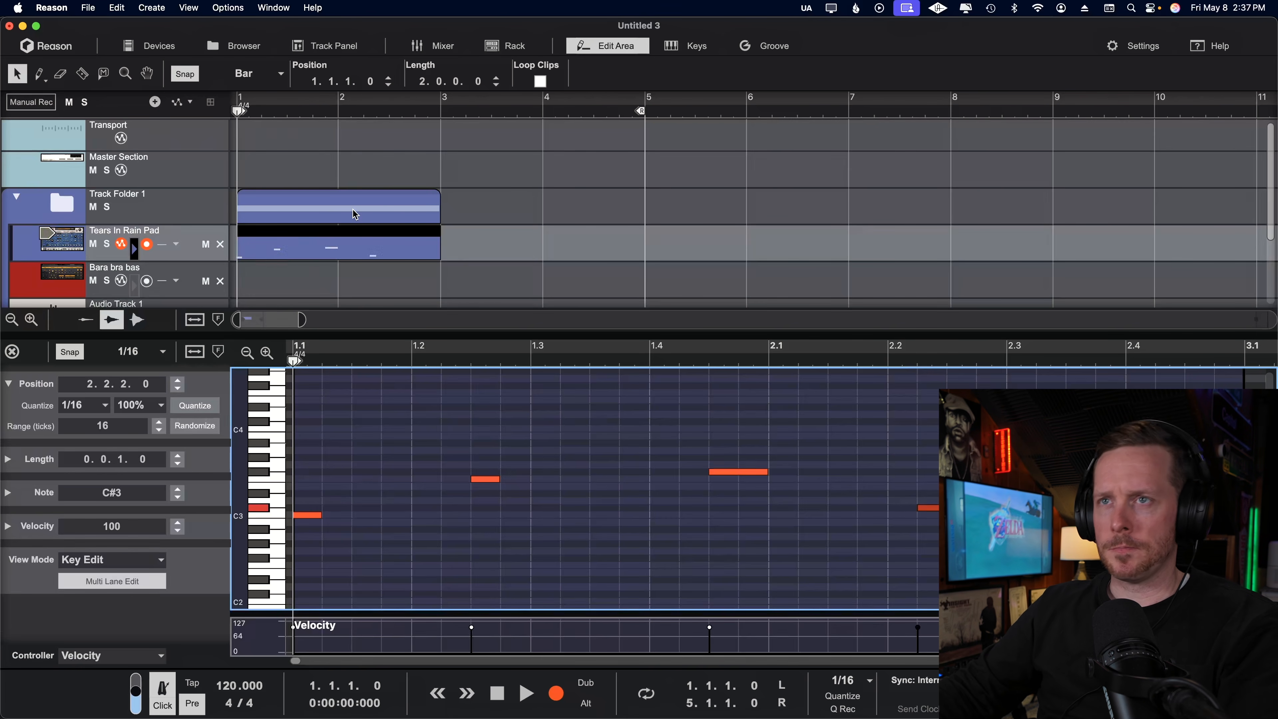
{"action": "left_click", "coordinate": [476, 223]}
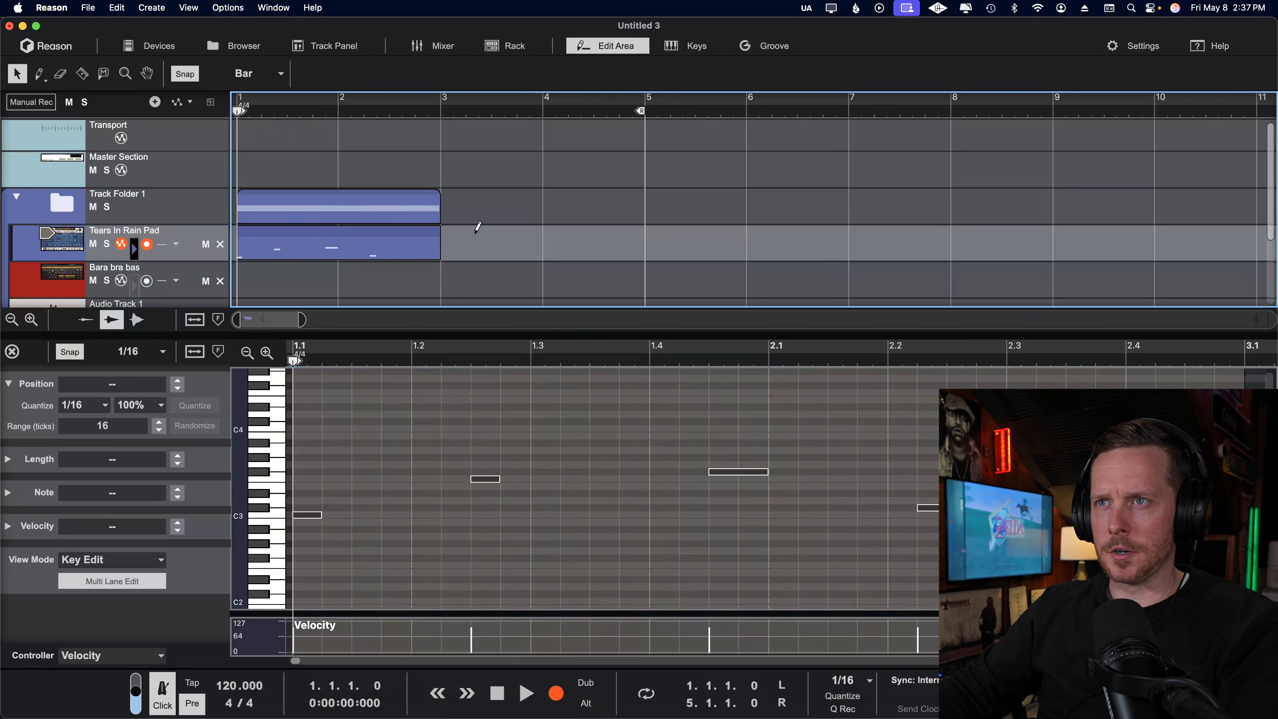
{"action": "left_click", "coordinate": [572, 550]}
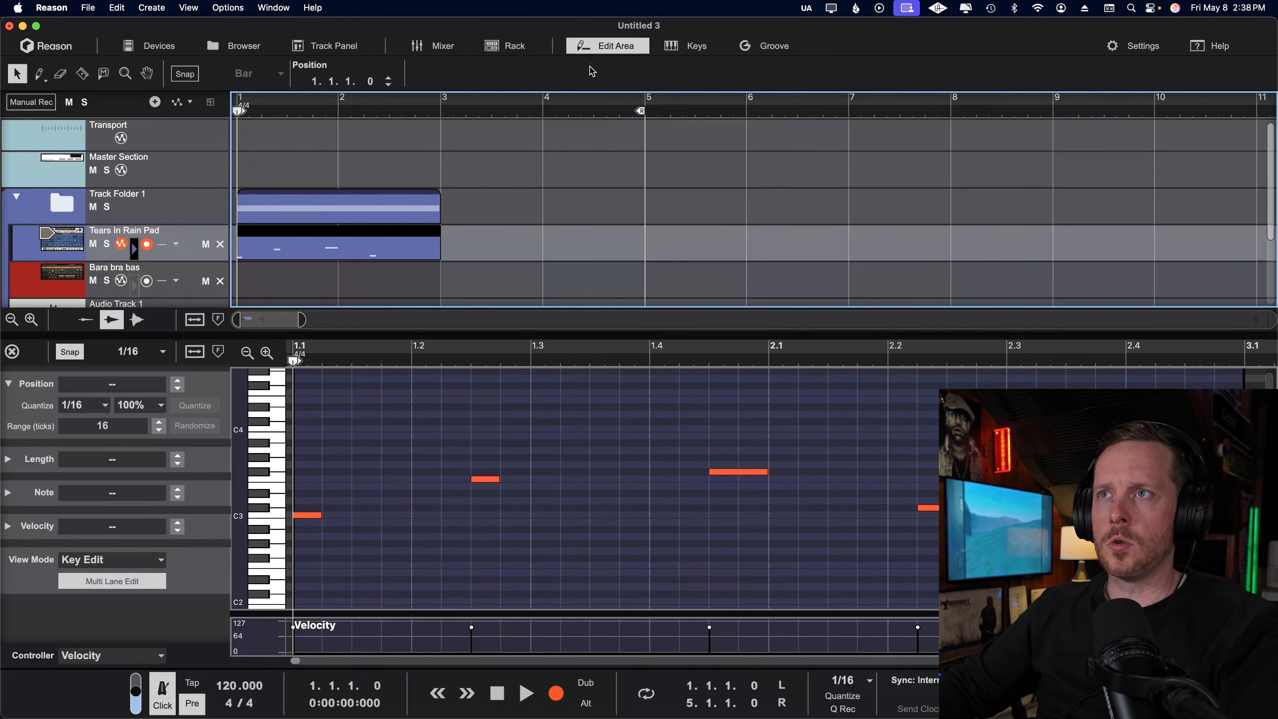
{"action": "left_click", "coordinate": [602, 48]}
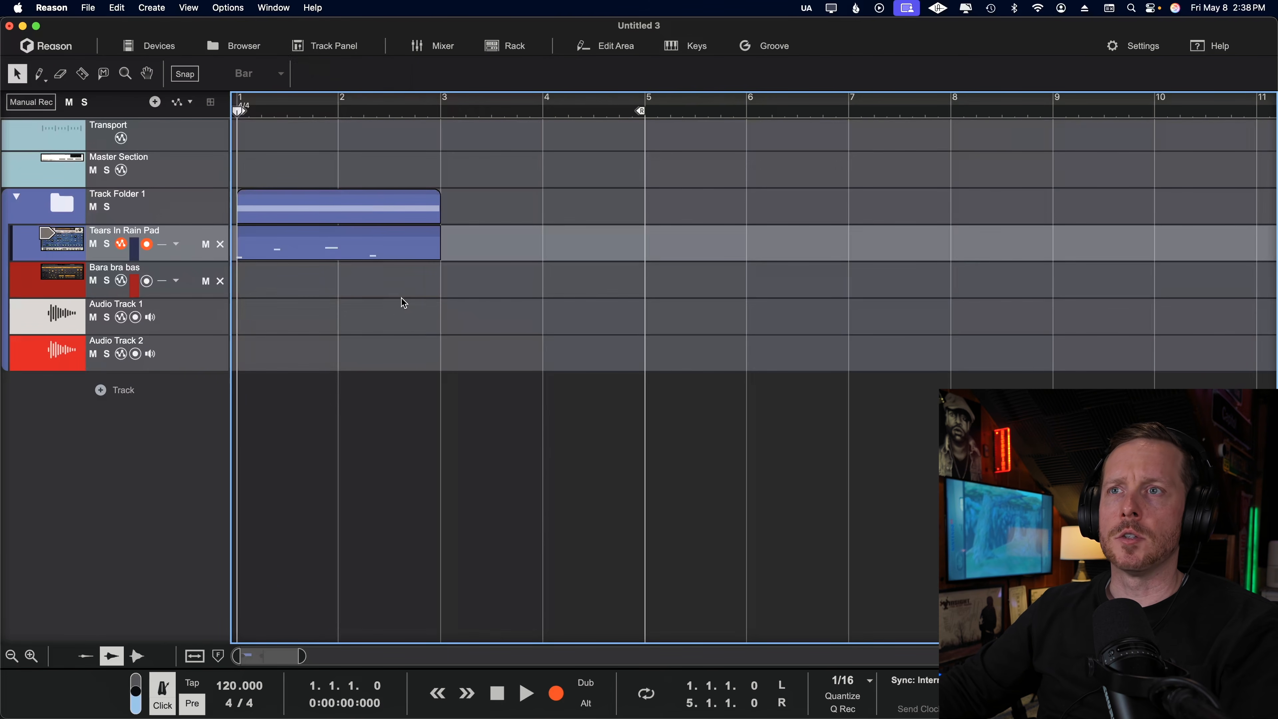
Step: Draw clips on Bara bra bas from about 2.3, Audio Track 1 from about bar 1, and Audio Track 2 from about bar 3 to bar 5
{"action": "left_click_drag", "start_coordinate": [395, 280], "coordinate": [517, 280]}
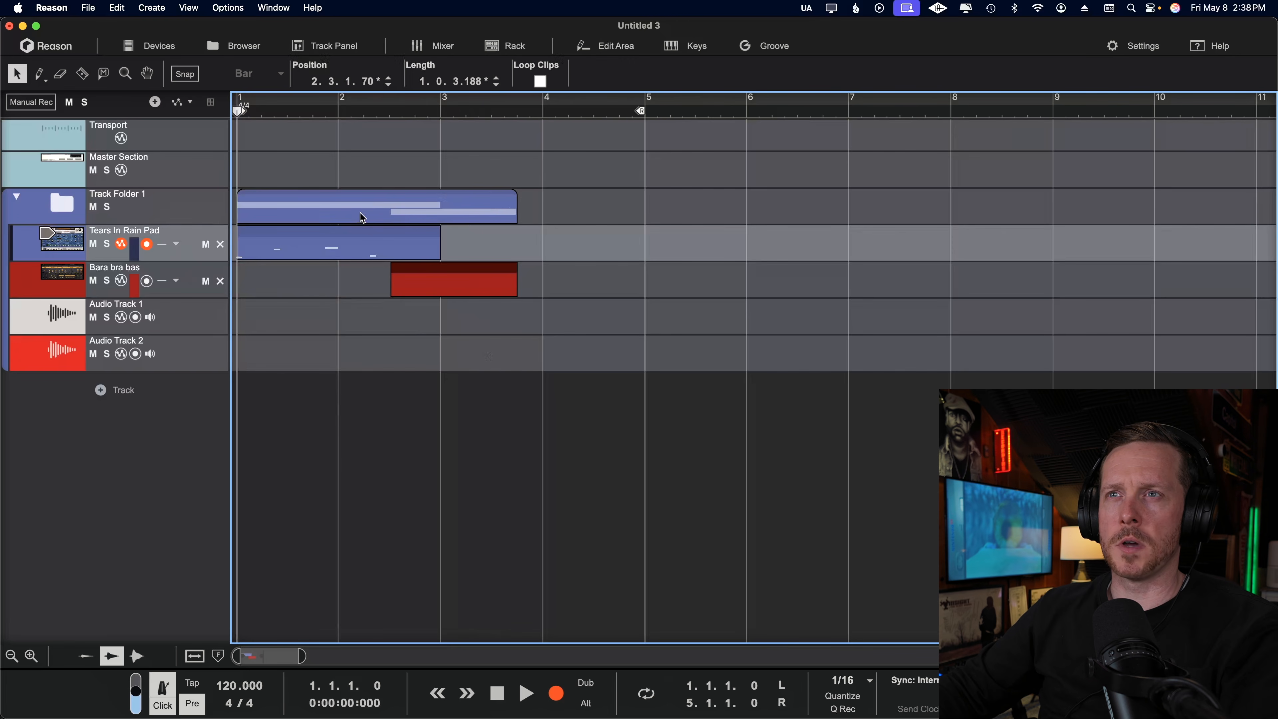
{"action": "left_click_drag", "start_coordinate": [243, 321], "coordinate": [369, 317]}
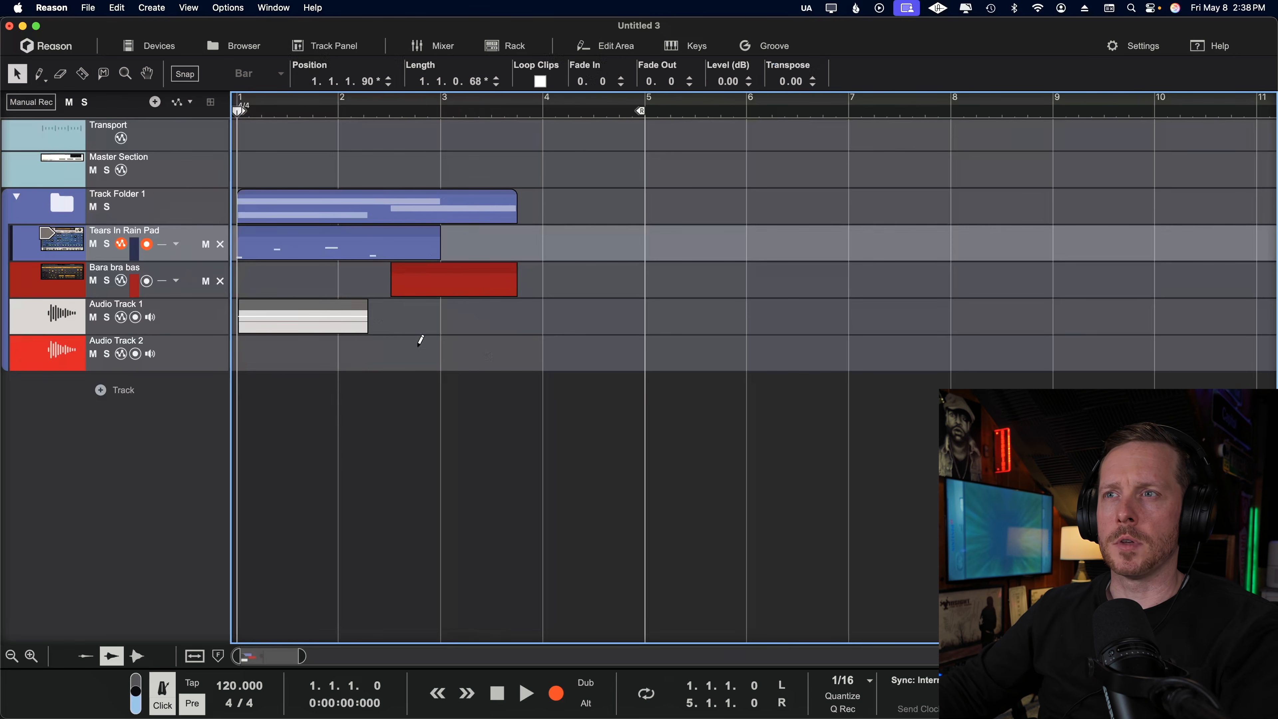
{"action": "mouse_move", "coordinate": [450, 352]}
{"action": "left_mouse_down"}
{"action": "mouse_move", "coordinate": [659, 353]}
{"action": "mouse_move", "coordinate": [645, 355]}
{"action": "left_mouse_up"}
{"action": "left_click", "coordinate": [639, 397]}
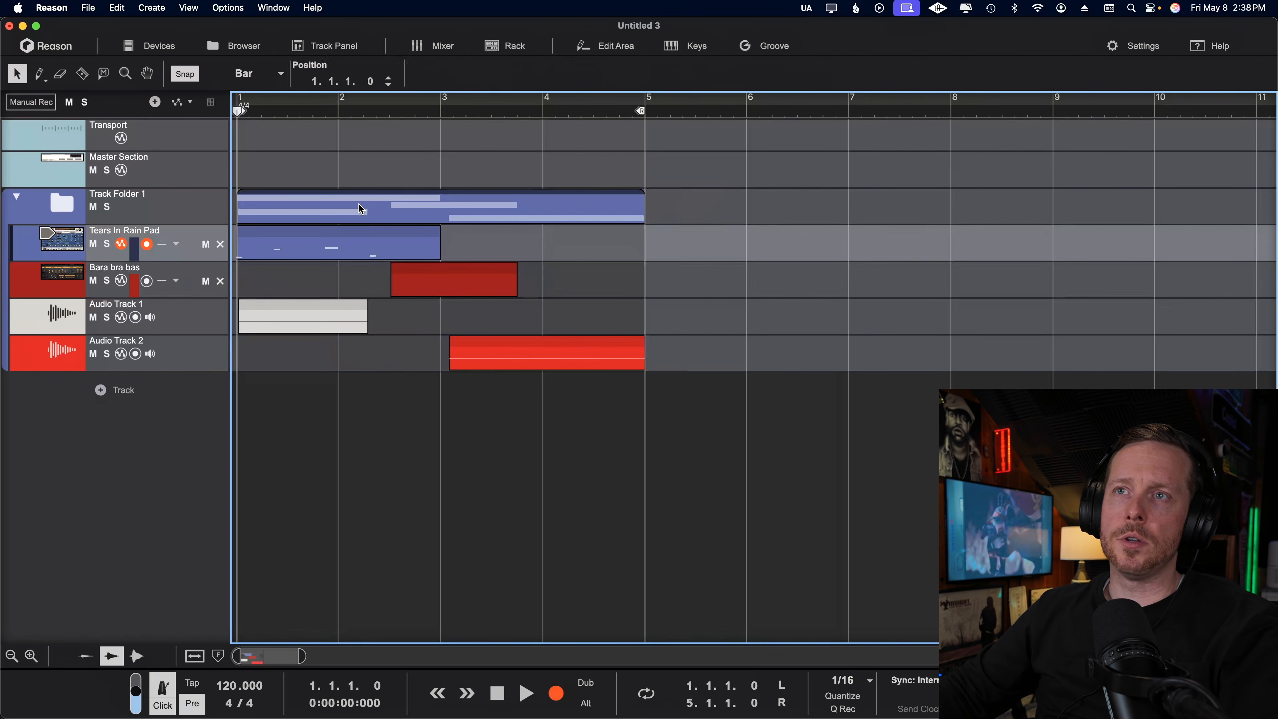
Step: Duplicate all the clips in the track folder to start at bar 5, and undo the duplication
{"action": "key", "text": "super+a"}
{"action": "key", "text": "super+d"}
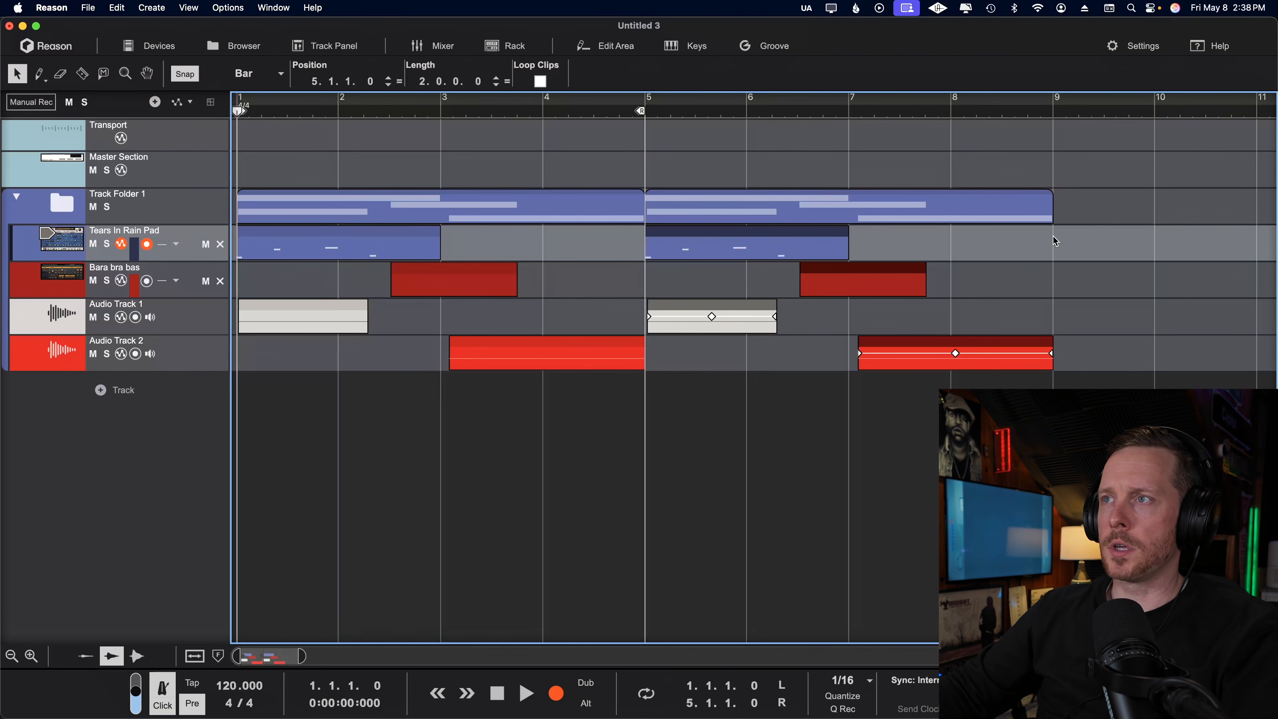
{"action": "key", "text": "super+z"}
Step: Copy the Audio Track 2 clip four bars along so the copy starts just after bar 7
{"action": "left_click", "coordinate": [543, 365]}
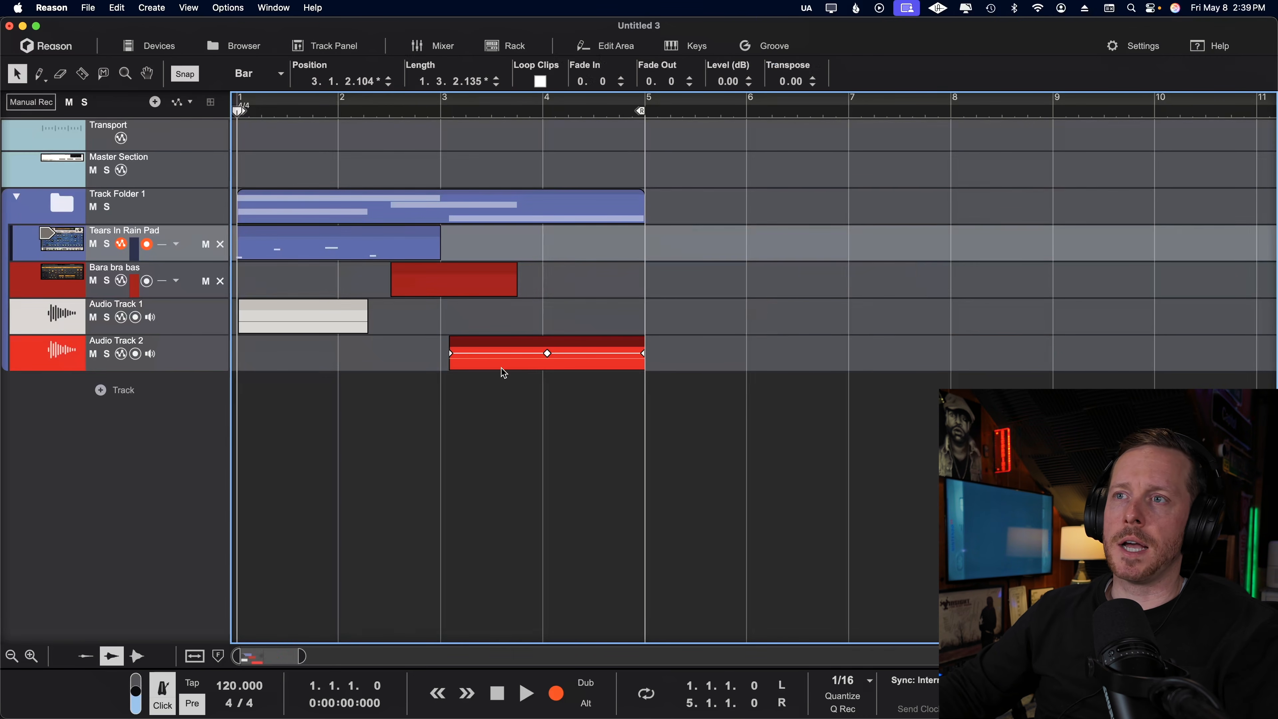
{"action": "left_click_drag", "start_coordinate": [496, 367], "coordinate": [869, 376]}
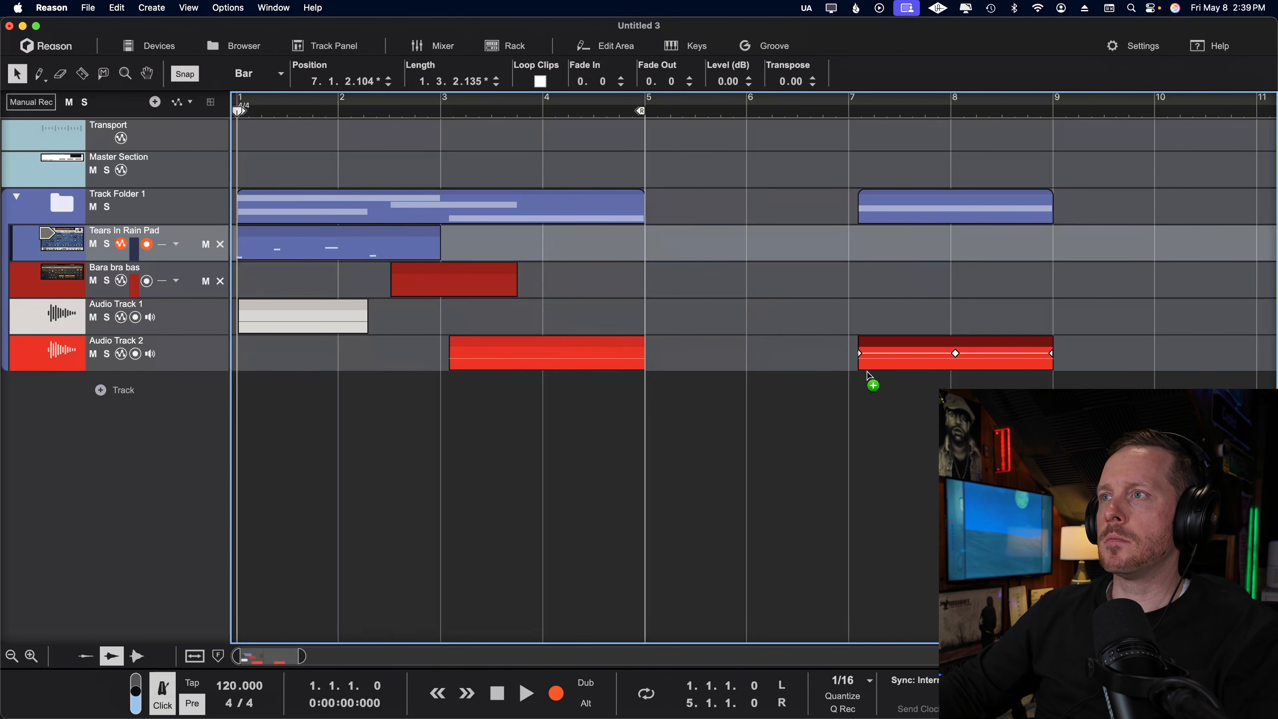
Step: Mute and unmute the folder clip at bar 7, and do the same with the folder clip at bar 1
{"action": "left_click", "coordinate": [906, 206]}
{"action": "mouse_move", "coordinate": [920, 198]}
{"action": "left_mouse_down"}
{"action": "mouse_move", "coordinate": [834, 198]}
{"action": "mouse_move", "coordinate": [962, 196]}
{"action": "mouse_move", "coordinate": [880, 201]}
{"action": "mouse_move", "coordinate": [935, 199]}
{"action": "left_mouse_up"}
{"action": "key", "text": "m"}
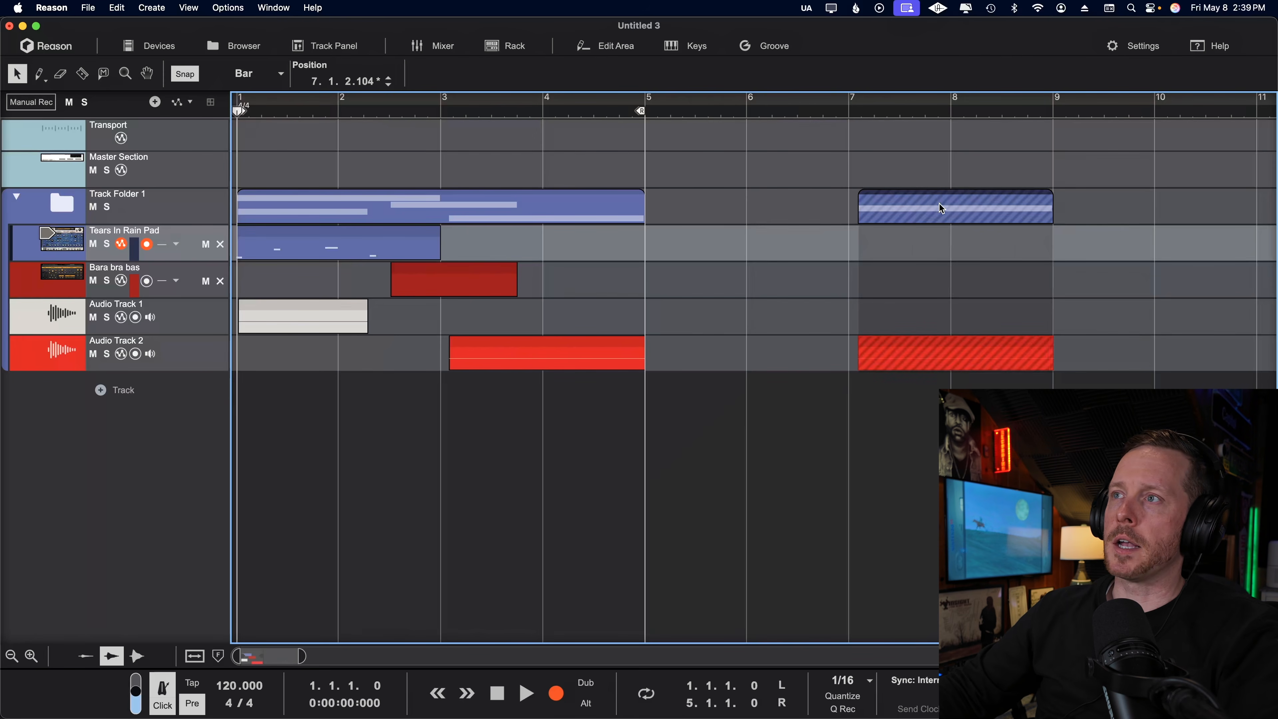
{"action": "key", "text": "m"}
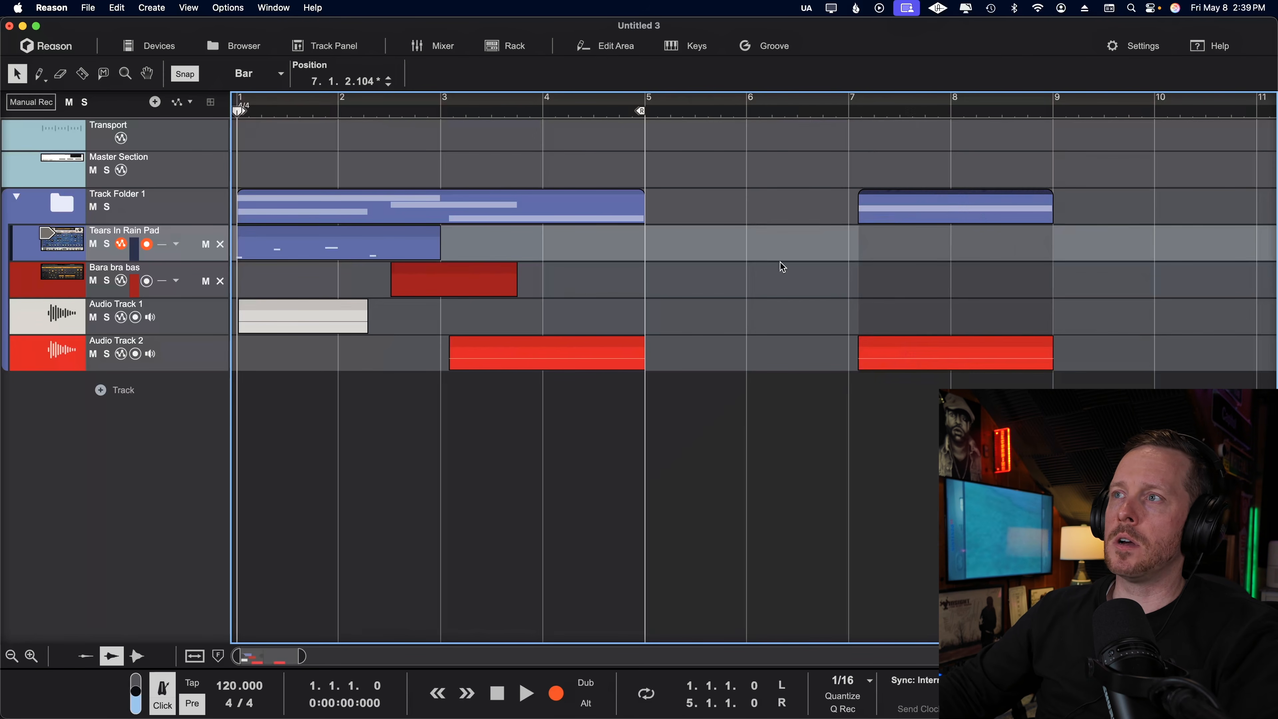
{"action": "left_click", "coordinate": [417, 207]}
{"action": "key", "text": "m"}
{"action": "key", "text": "m"}
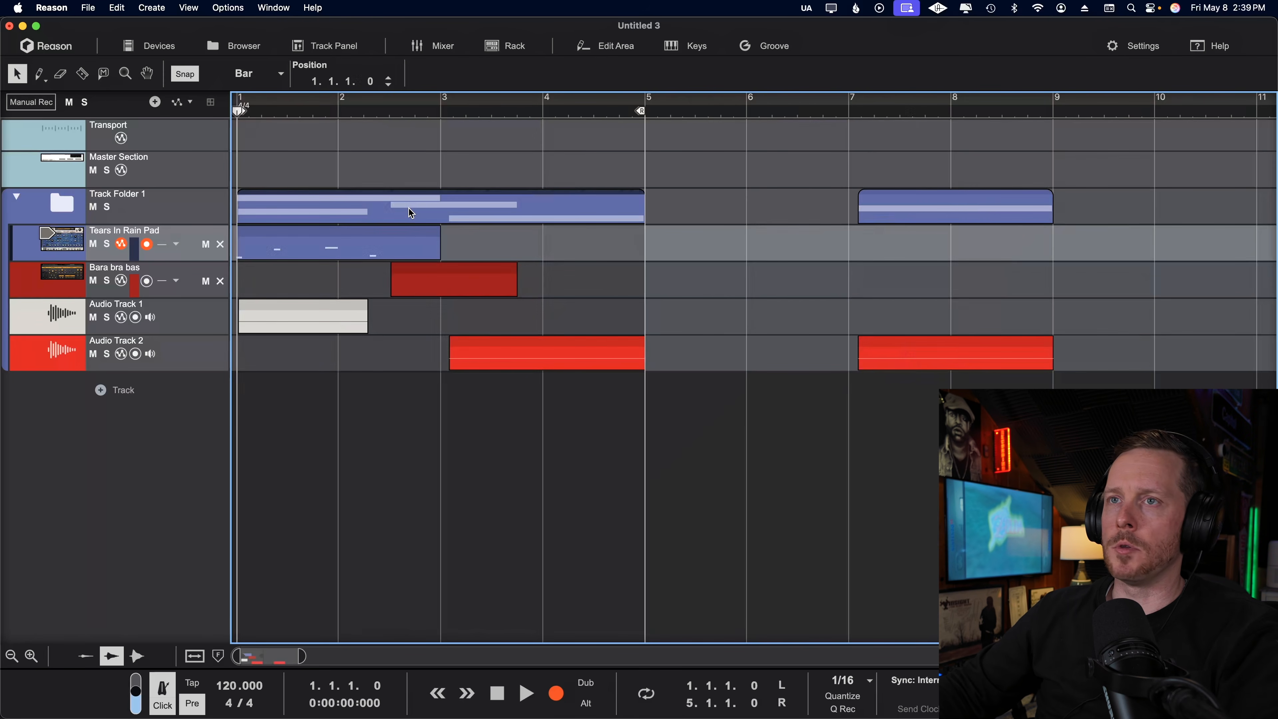
Step: Split the first folder clip at bar 3 and at bar 2 with the Razor tool
{"action": "key", "text": "r"}
{"action": "left_click", "coordinate": [453, 206]}
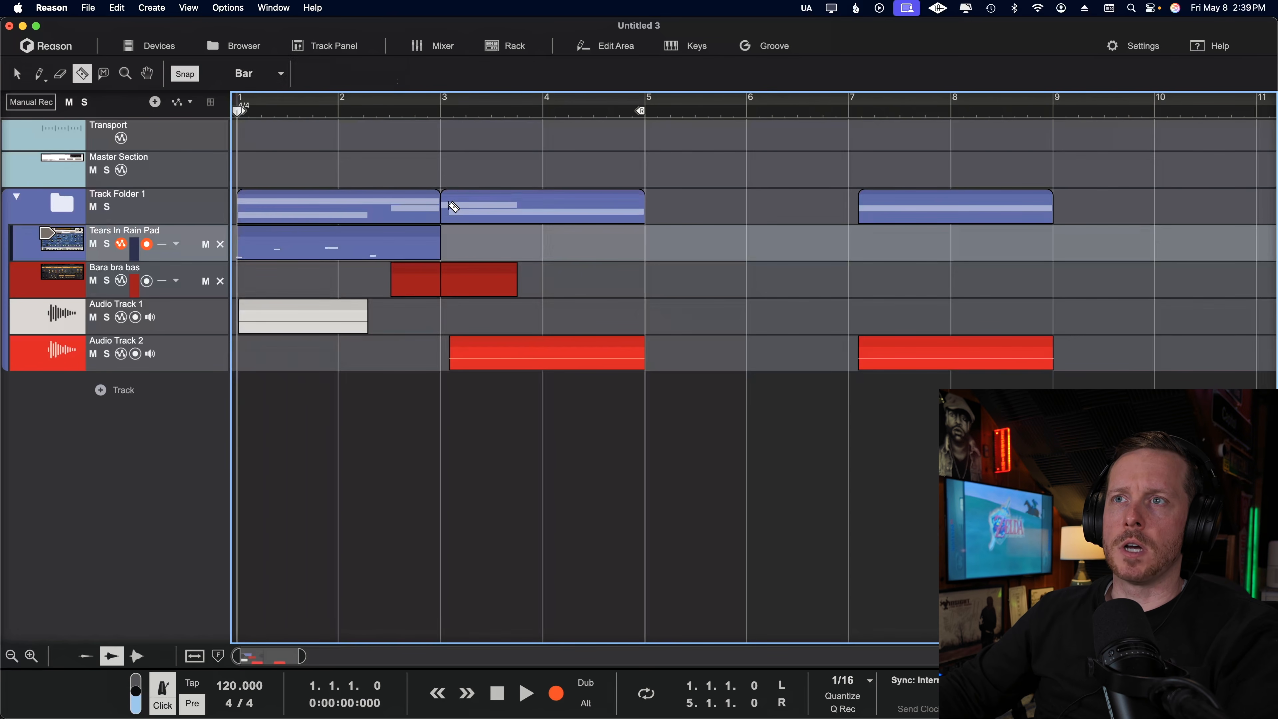
{"action": "left_click", "coordinate": [309, 208]}
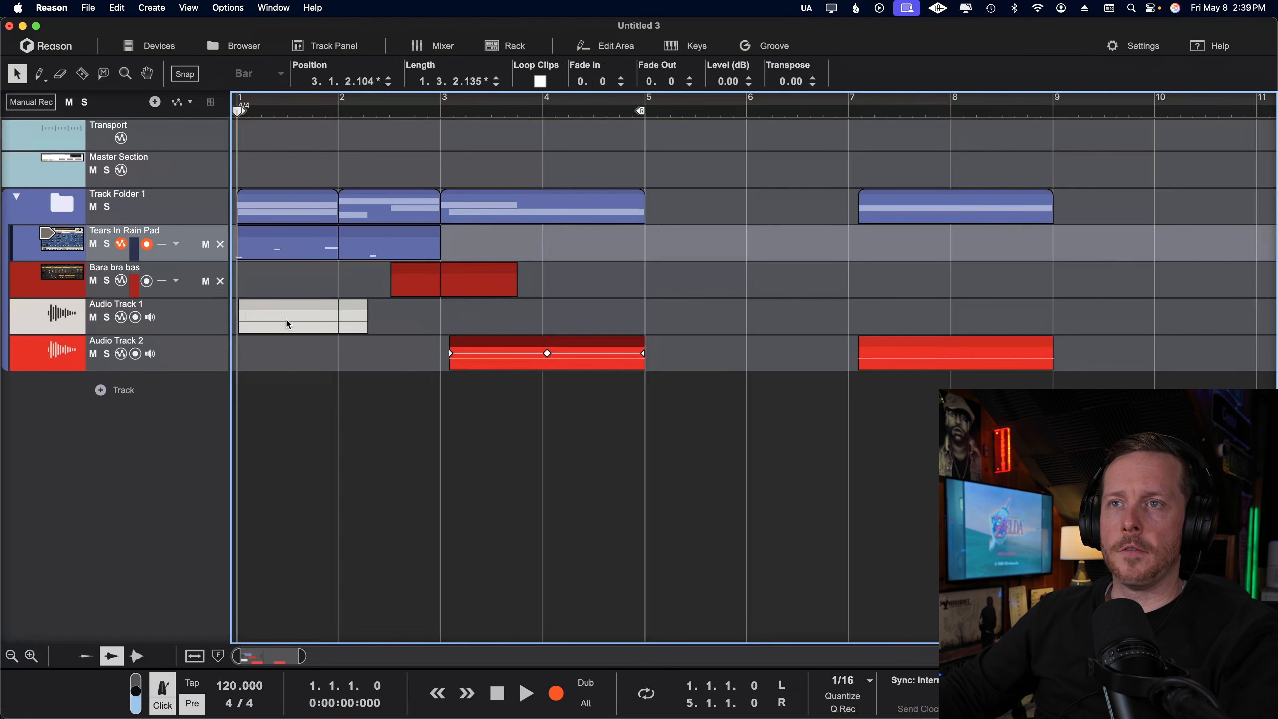
Step: Mute and unmute the first clip on Audio Track 1, and try solo and mute on Track Folder 1
{"action": "left_click", "coordinate": [288, 324]}
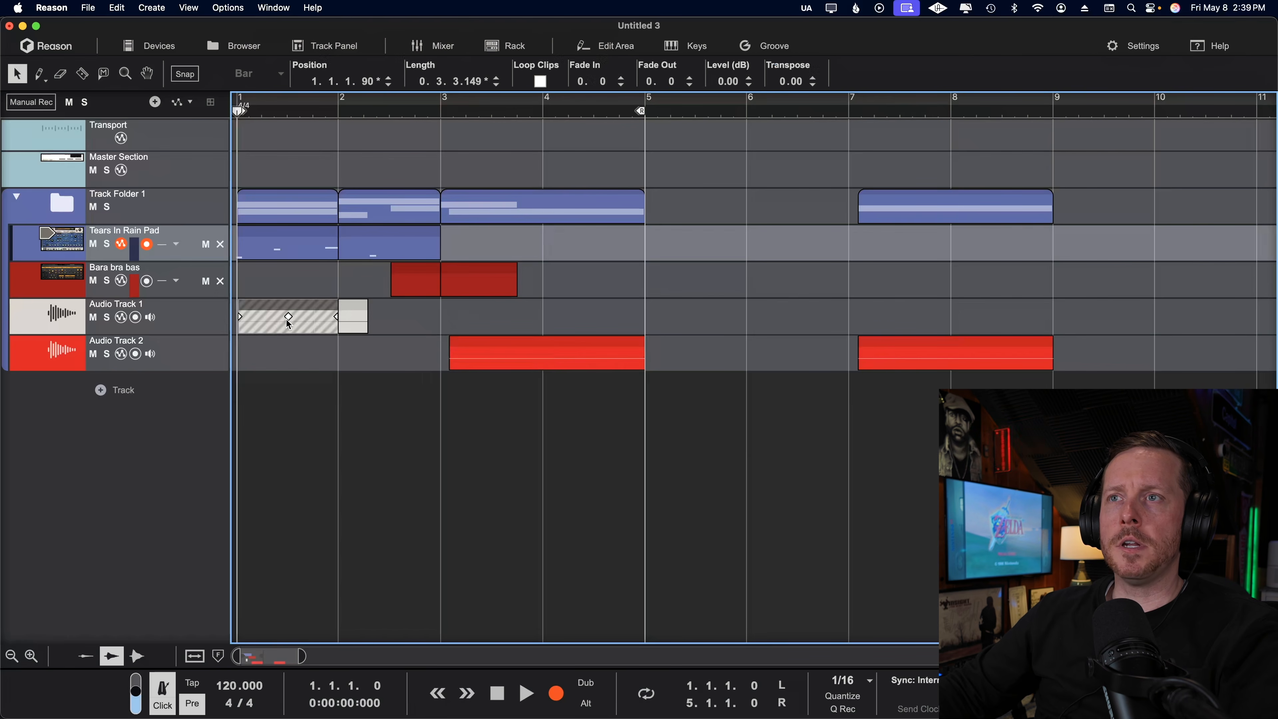
{"action": "left_click", "coordinate": [299, 210]}
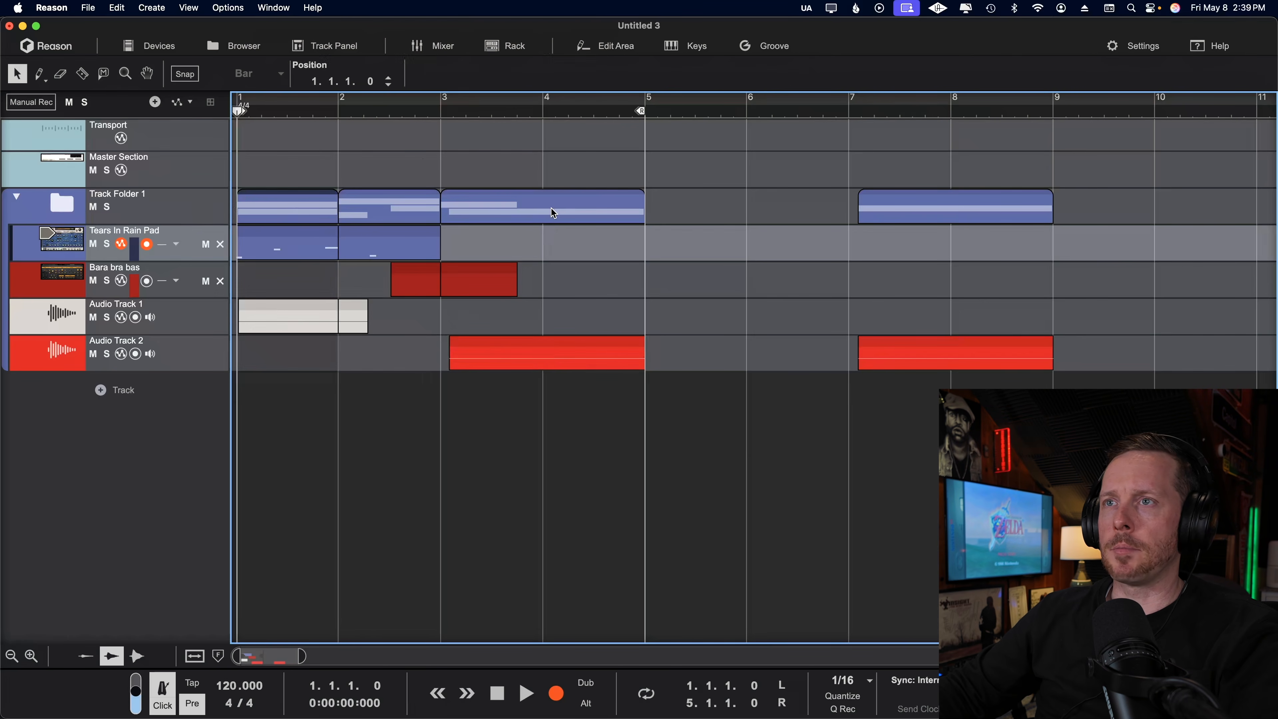
{"action": "left_click_drag", "start_coordinate": [277, 213], "coordinate": [148, 217]}
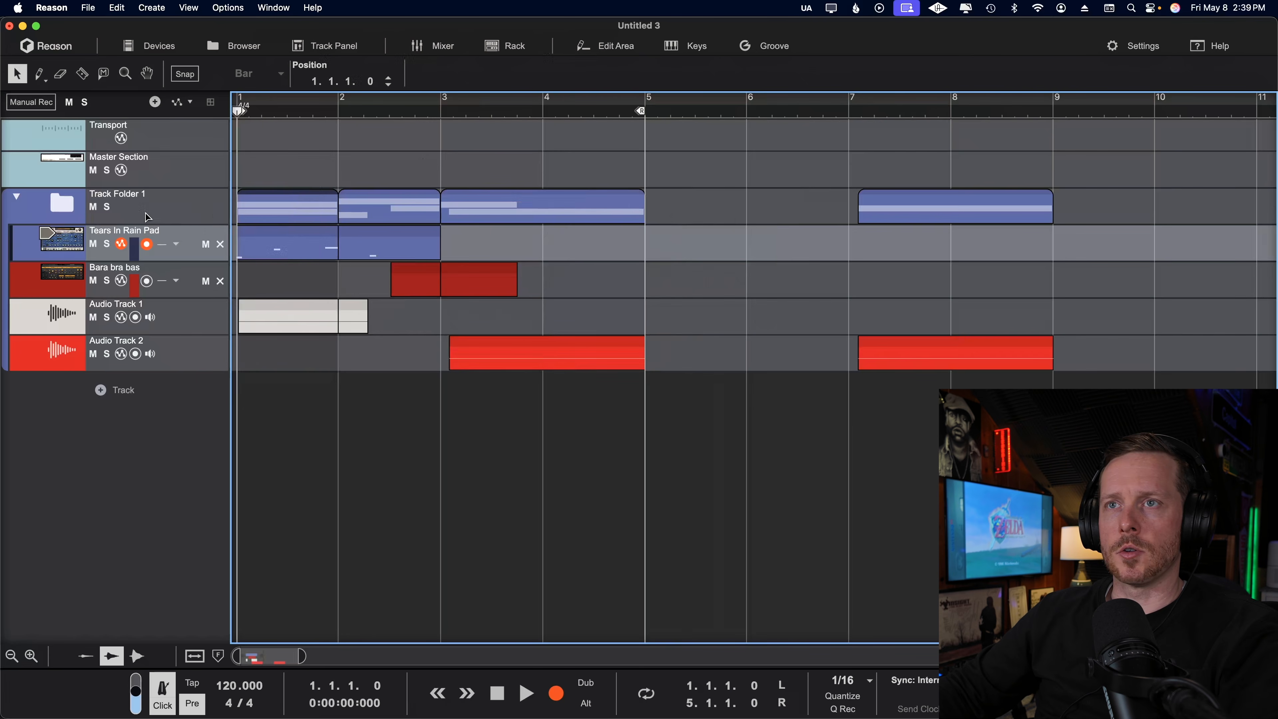
{"action": "key", "text": "s"}
{"action": "key", "text": "m"}
{"action": "key", "text": "m"}
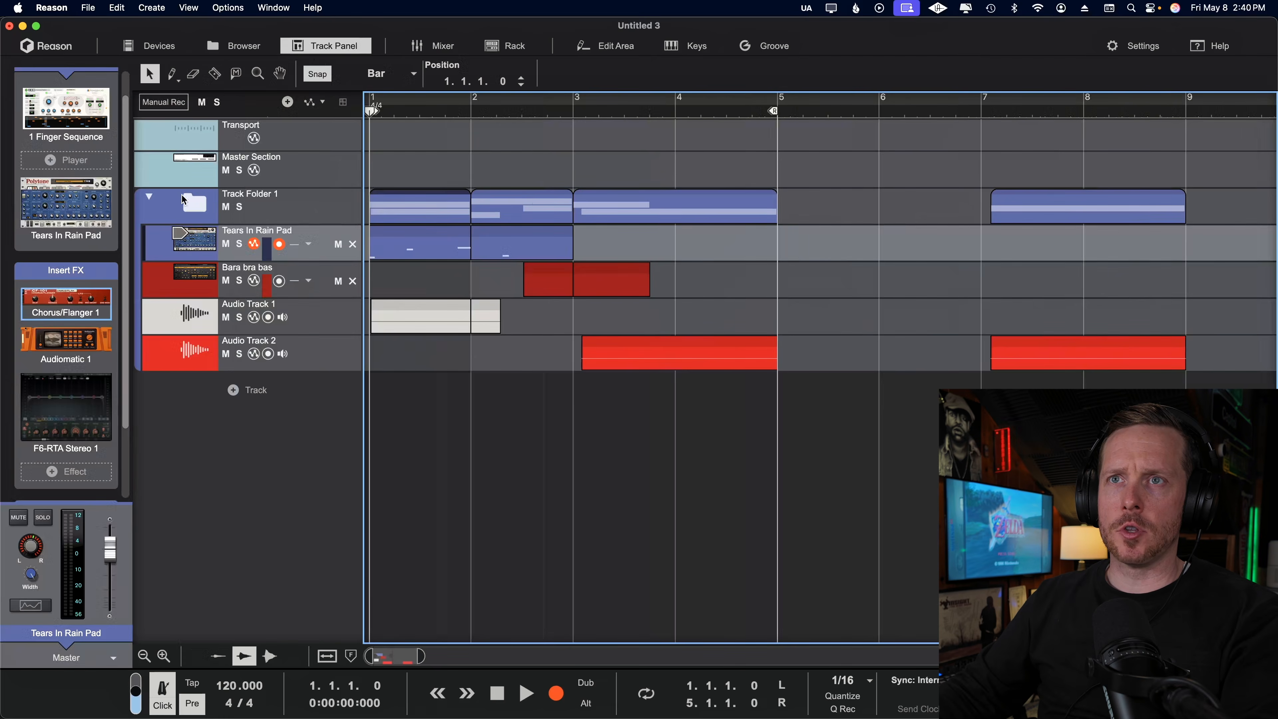
Step: Apply Track Folder 1's color to all tracks in the folder
{"action": "left_click", "coordinate": [186, 207]}
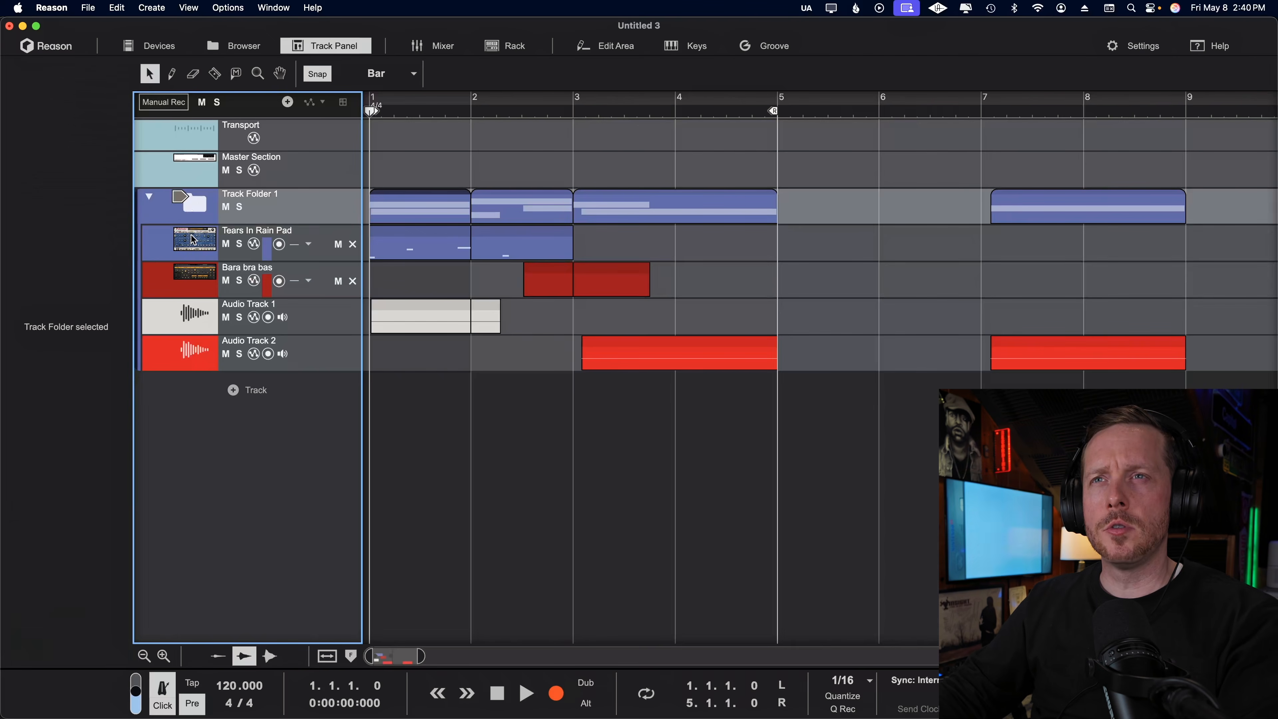
{"action": "right_click", "coordinate": [202, 203]}
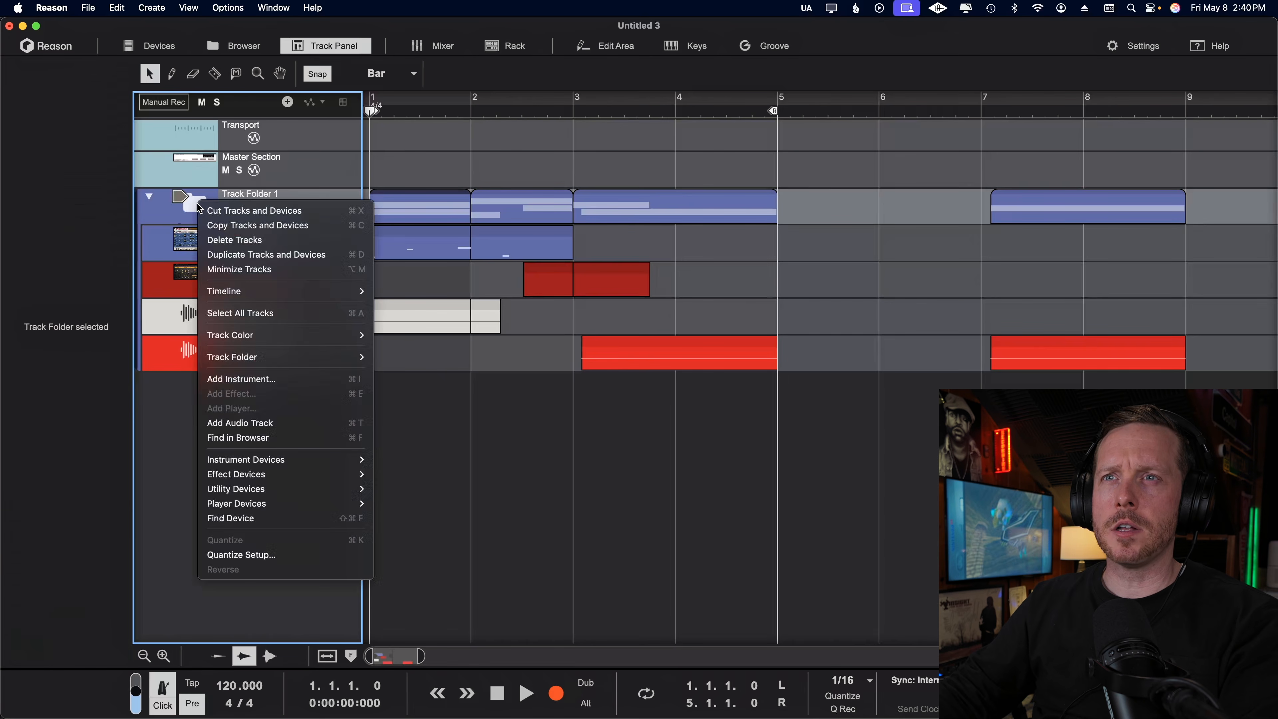
{"action": "mouse_move", "coordinate": [282, 335]}
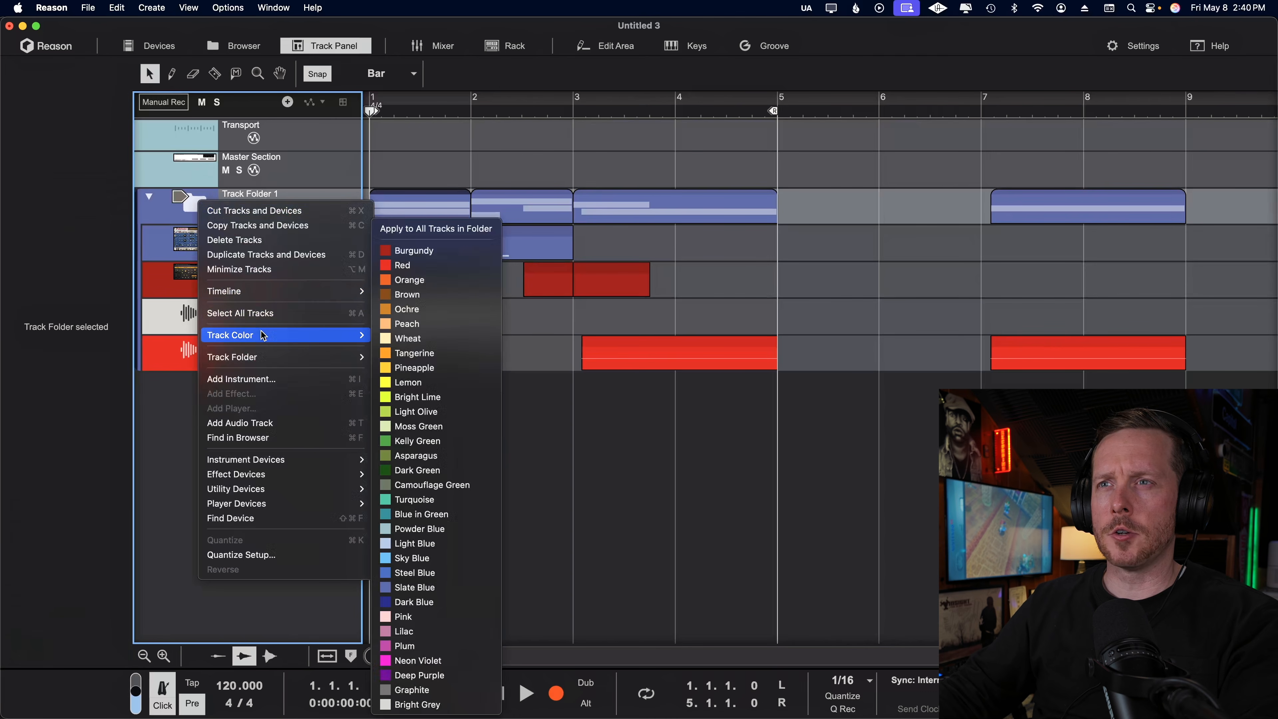
{"action": "left_click", "coordinate": [453, 230]}
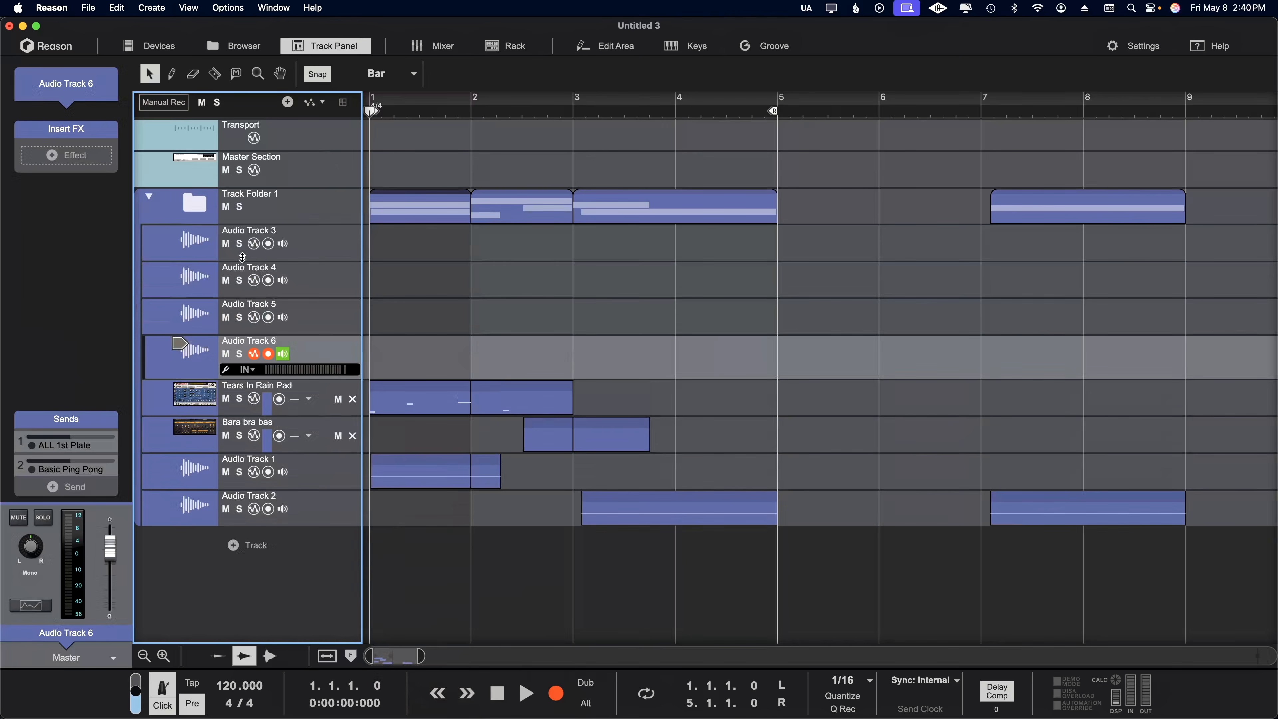
Step: Group the Tears In Rain Pad, Bara bra bas, Audio Track 1 and Audio Track 2 tracks into a folder nested in Track Folder 1
{"action": "left_click", "coordinate": [214, 252]}
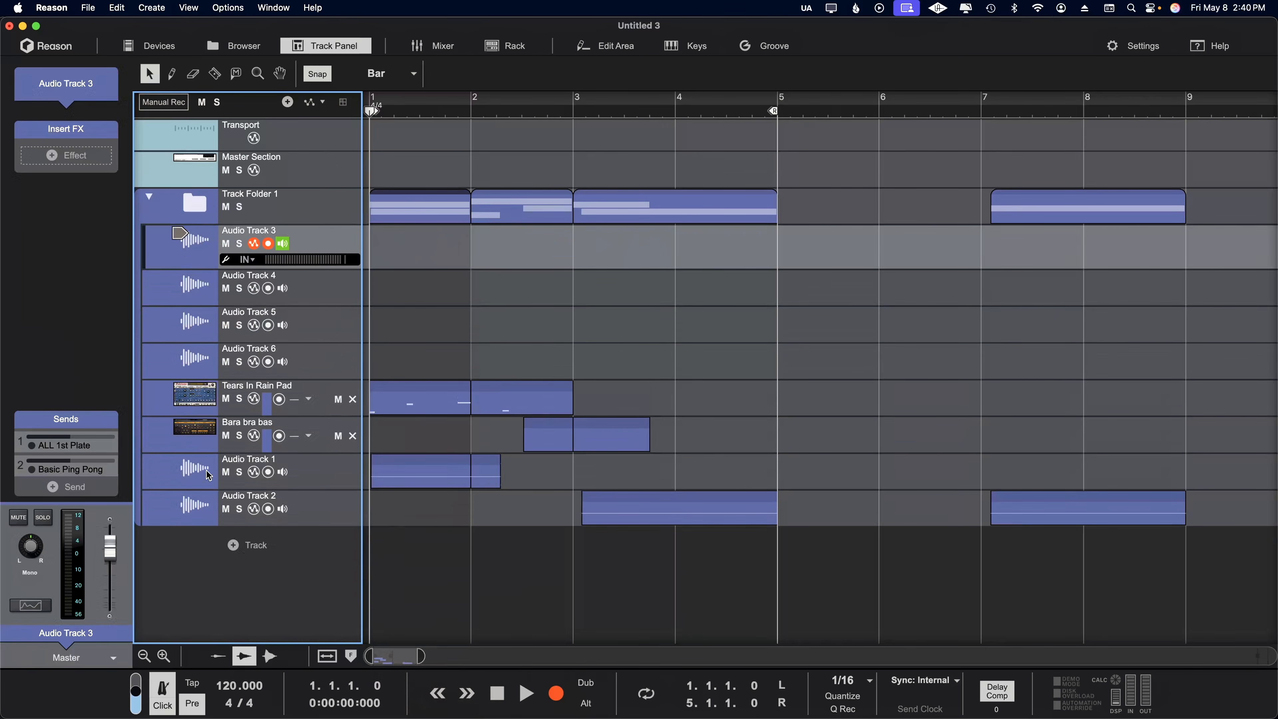
{"action": "left_click", "coordinate": [202, 512]}
{"action": "left_click", "coordinate": [195, 404]}
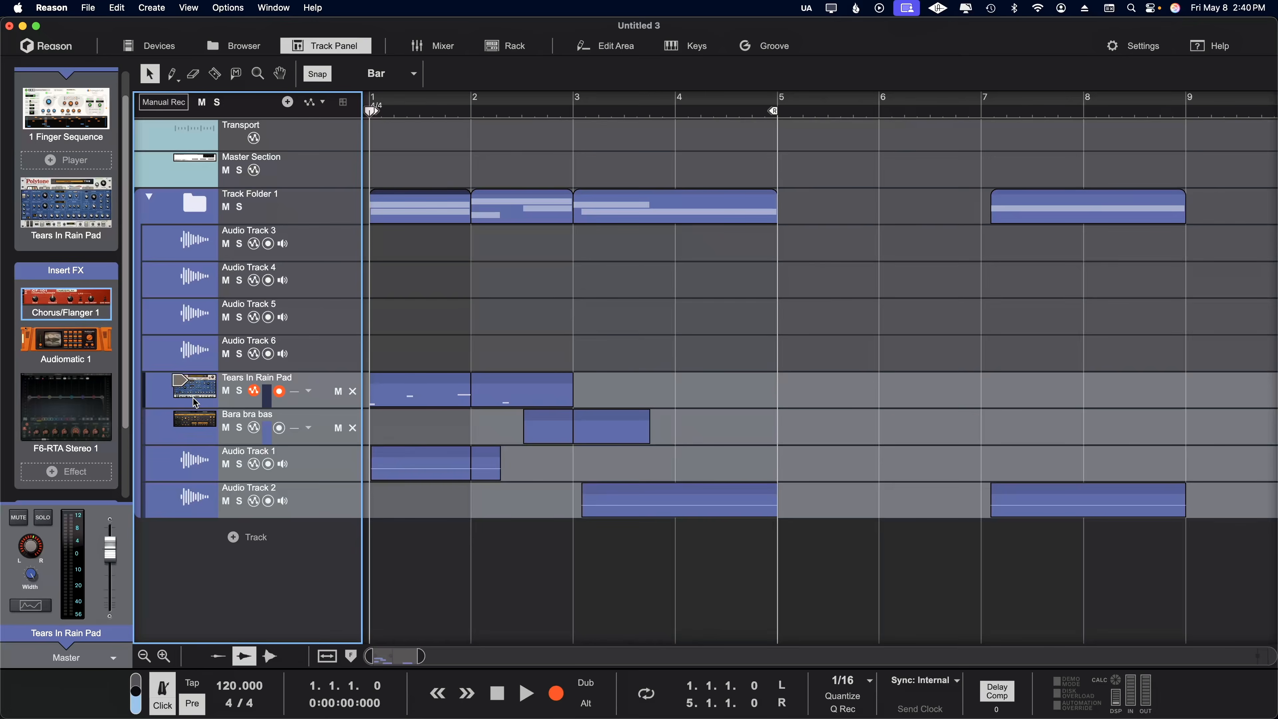
{"action": "key", "text": "super+g"}
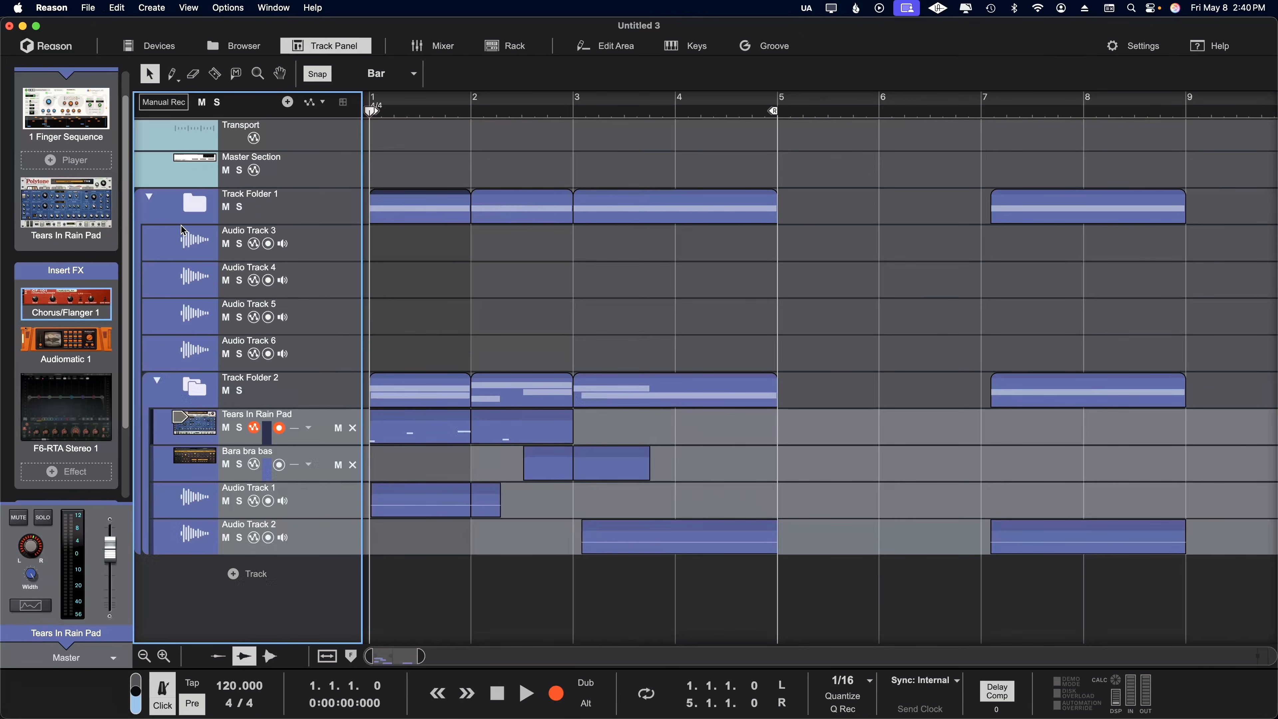
Step: Group Audio Track 1 and Audio Track 2 into their own folder nested inside Track Folder 2
{"action": "left_click", "coordinate": [192, 521]}
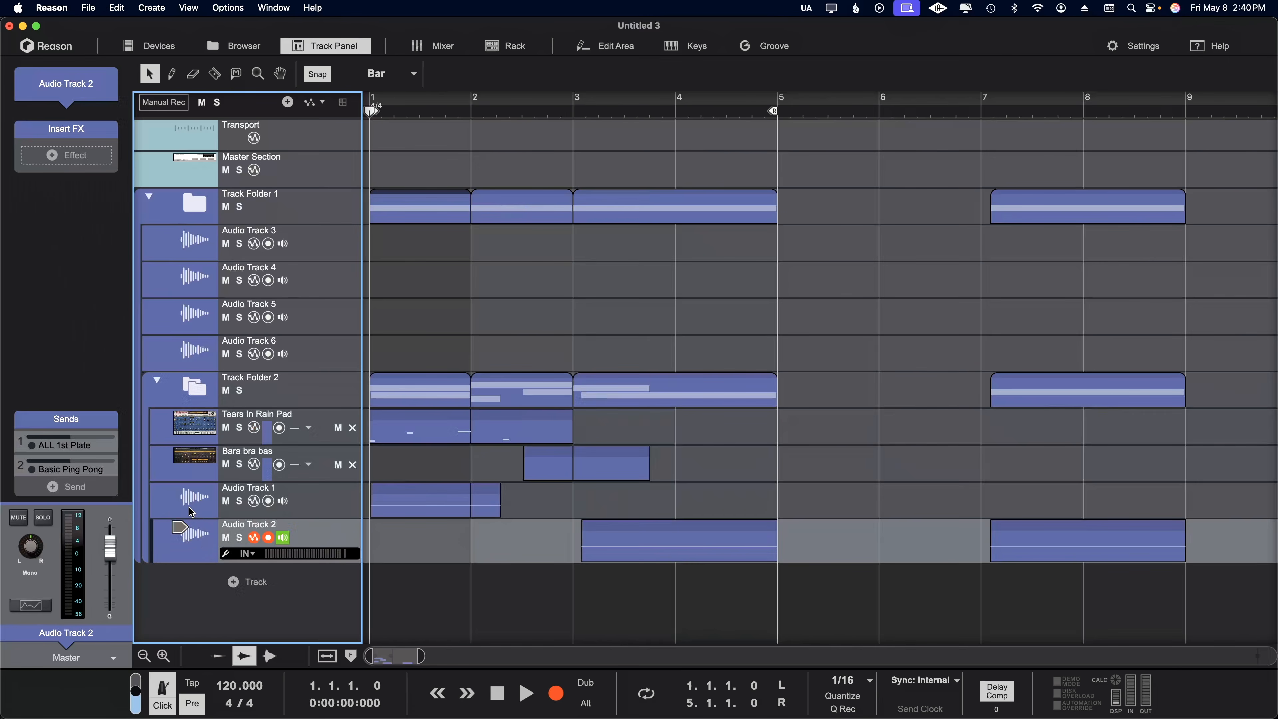
{"action": "left_click", "coordinate": [191, 510]}
{"action": "key", "text": "super+g"}
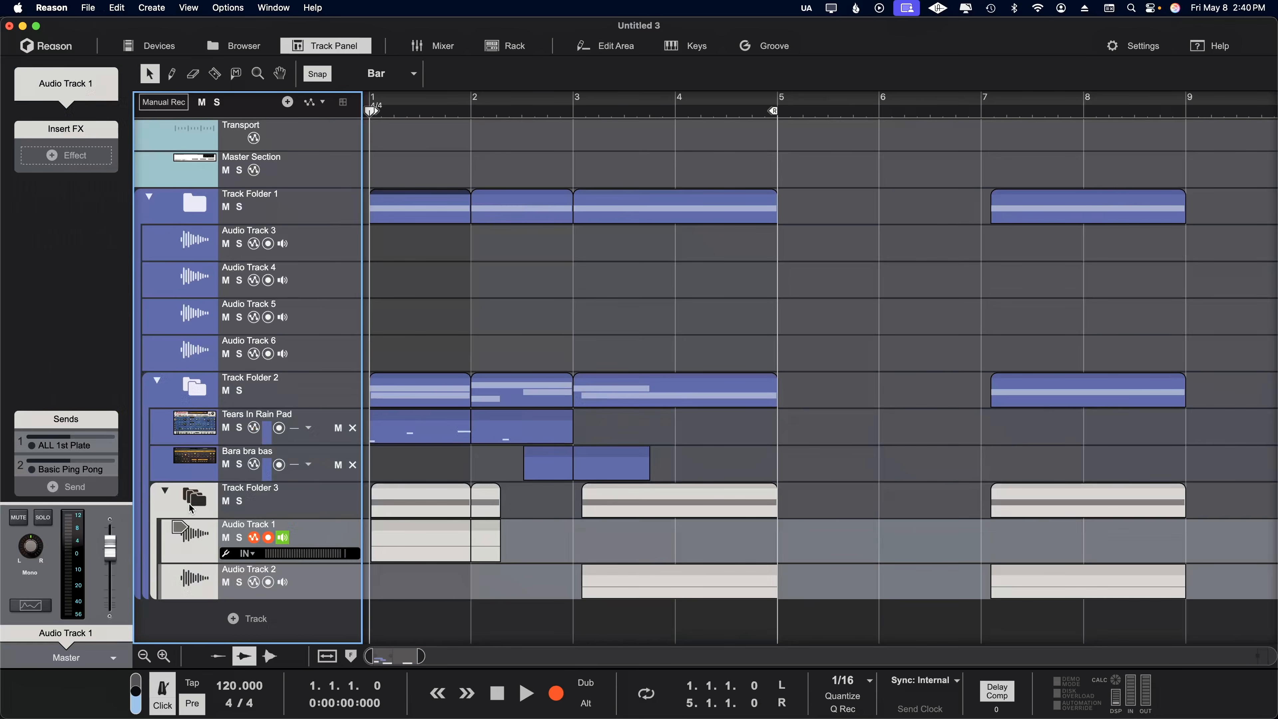
Step: Try moving Track Folder 3's first clip to bar 6, inspect the parent folders, and return it to bar 1
{"action": "left_click", "coordinate": [449, 141]}
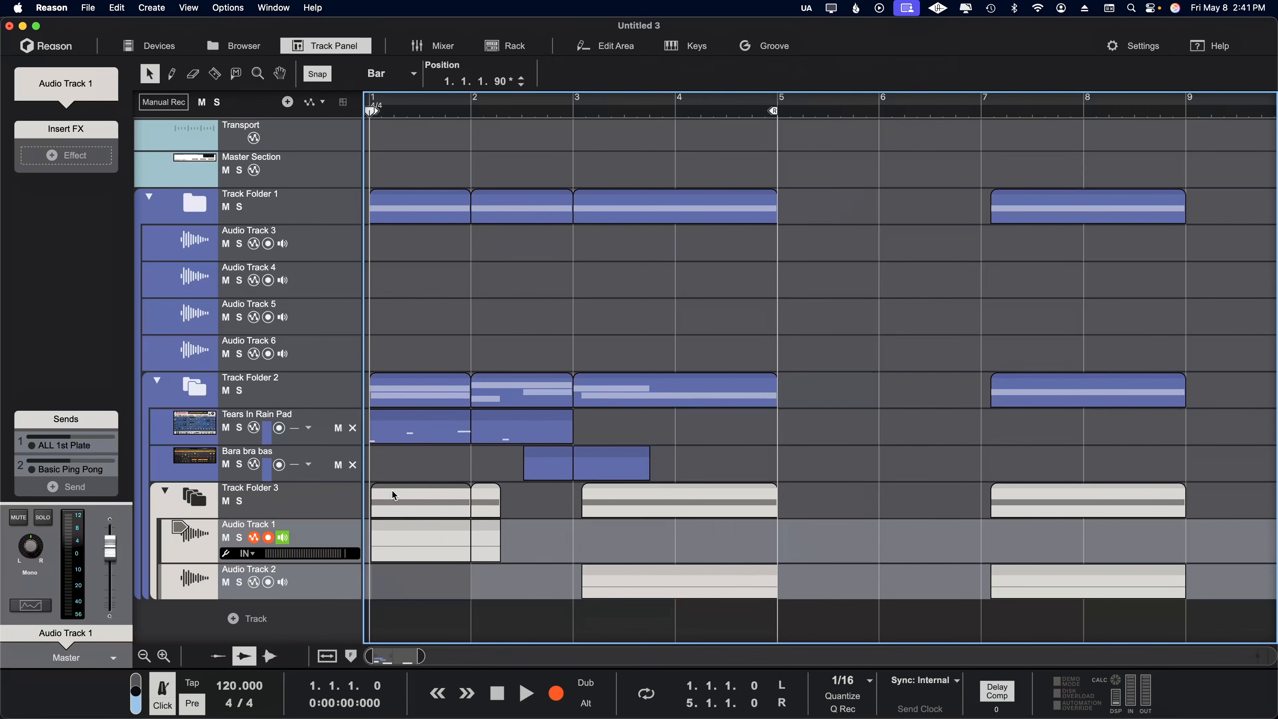
{"action": "left_click_drag", "start_coordinate": [377, 488], "coordinate": [887, 485]}
{"action": "left_click", "coordinate": [927, 404]}
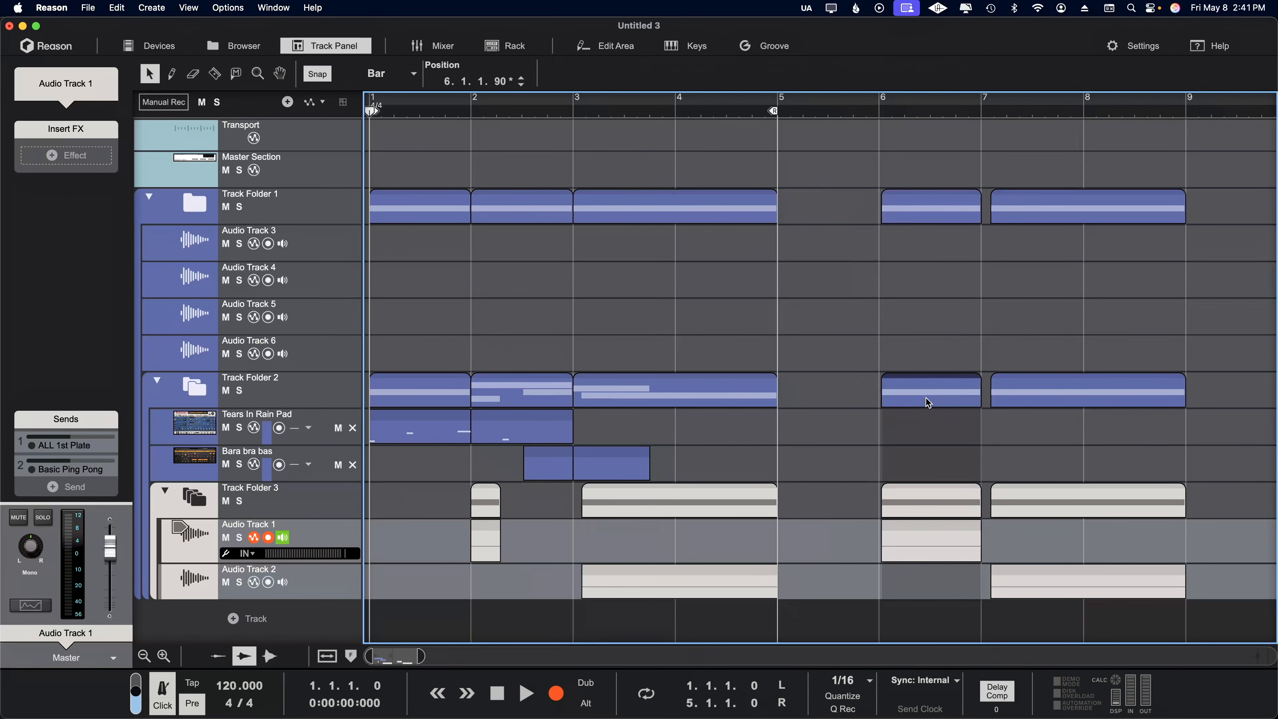
{"action": "left_click", "coordinate": [294, 396]}
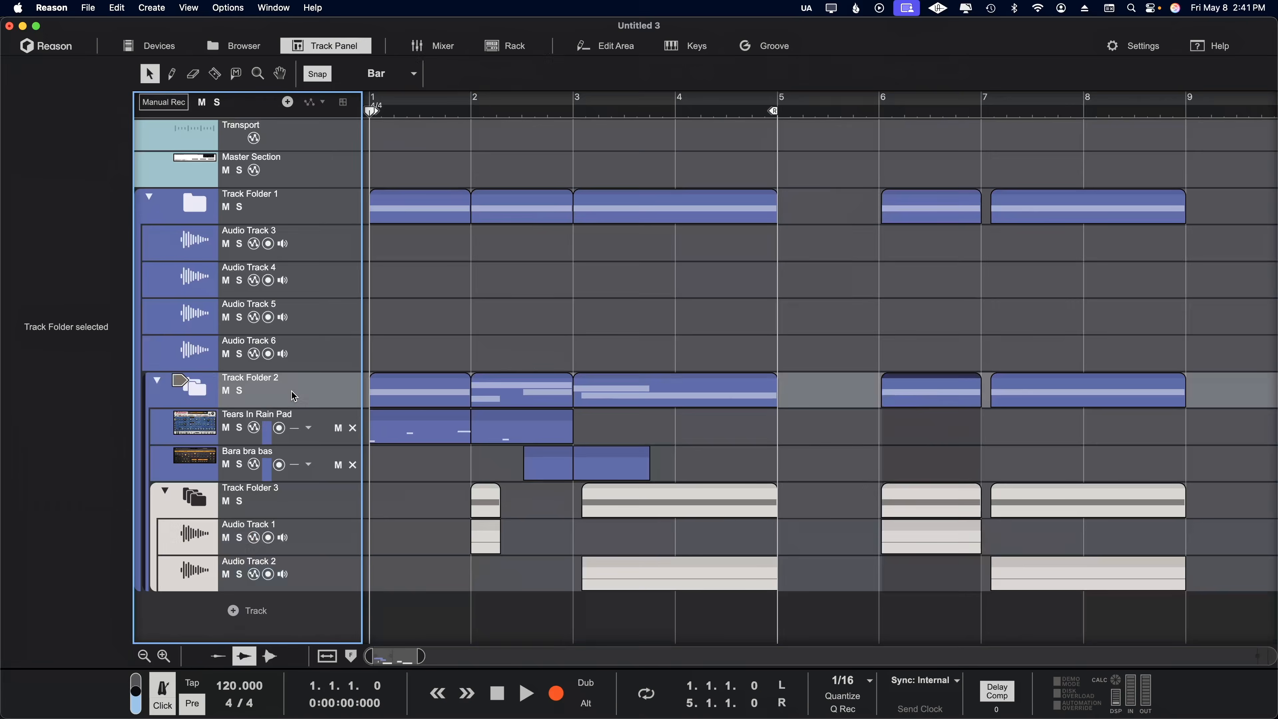
{"action": "left_click", "coordinate": [285, 198]}
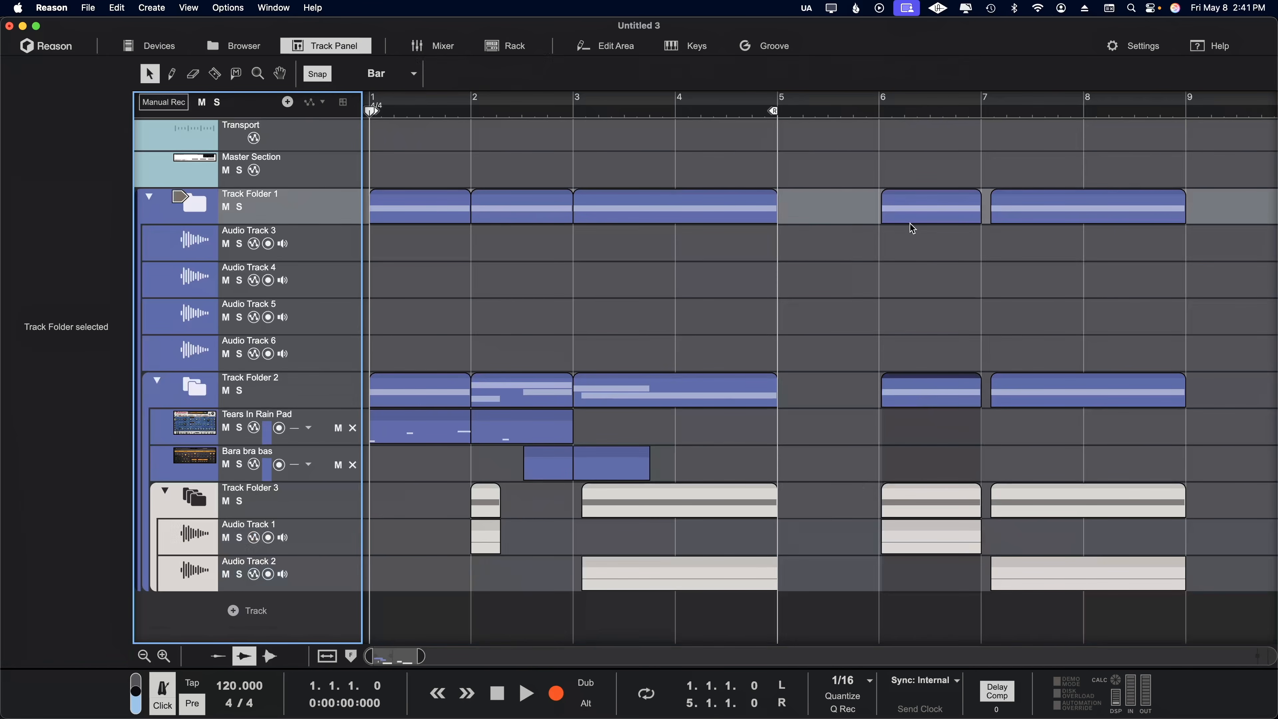
{"action": "left_click", "coordinate": [416, 432]}
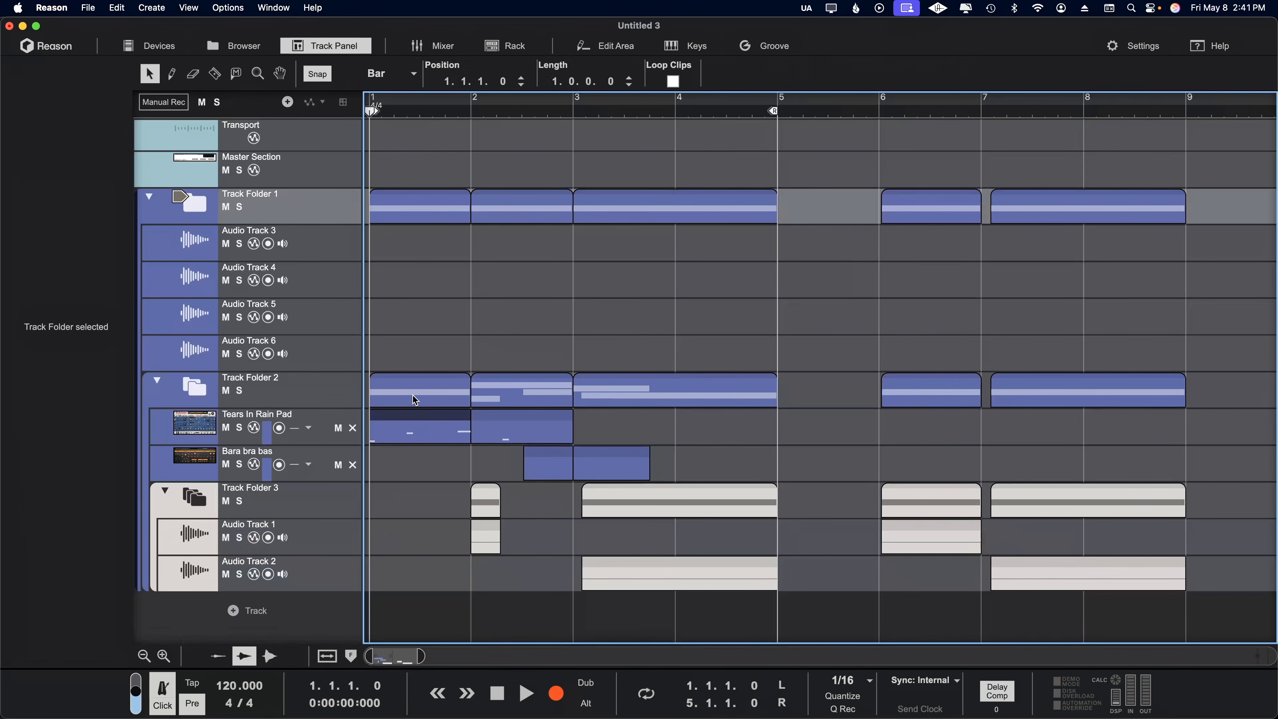
{"action": "left_click_drag", "start_coordinate": [930, 505], "coordinate": [344, 543]}
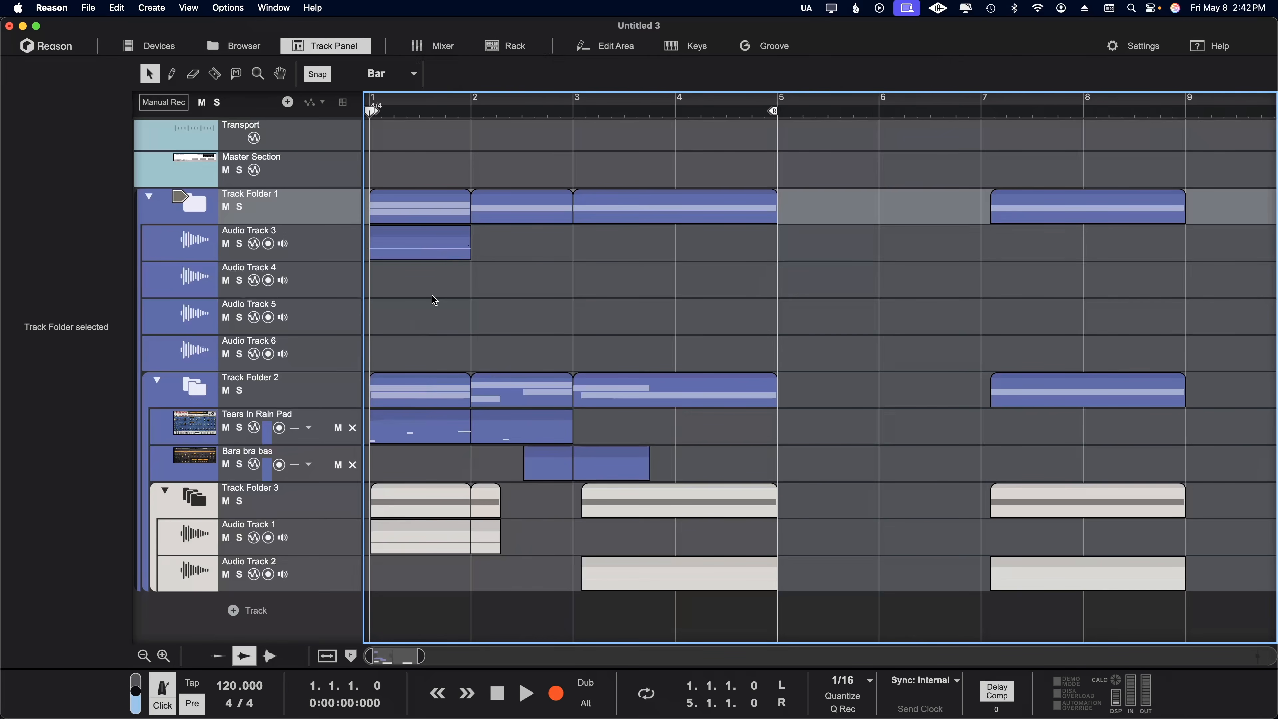
Step: Move the first Tears In Rain Pad clip to bar 6 and select the matching folder clips in Track Folder 2 and Track Folder 1
{"action": "left_click", "coordinate": [441, 253]}
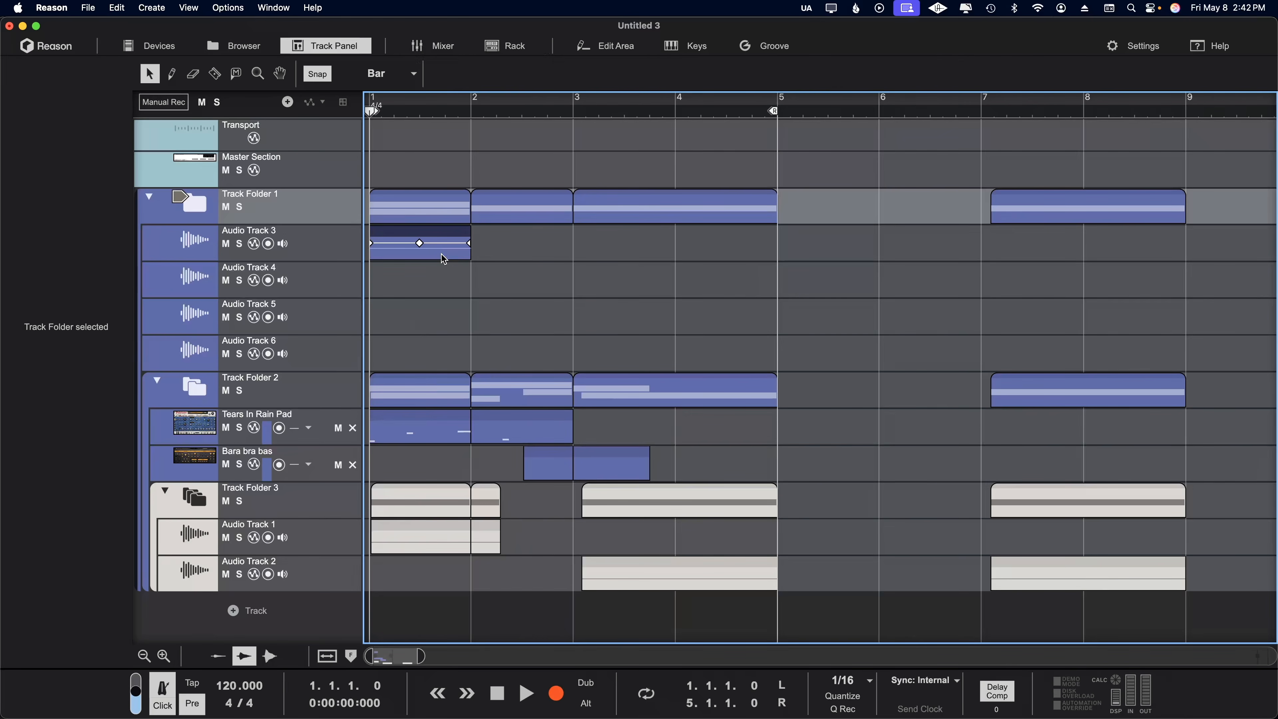
{"action": "left_click", "coordinate": [433, 425]}
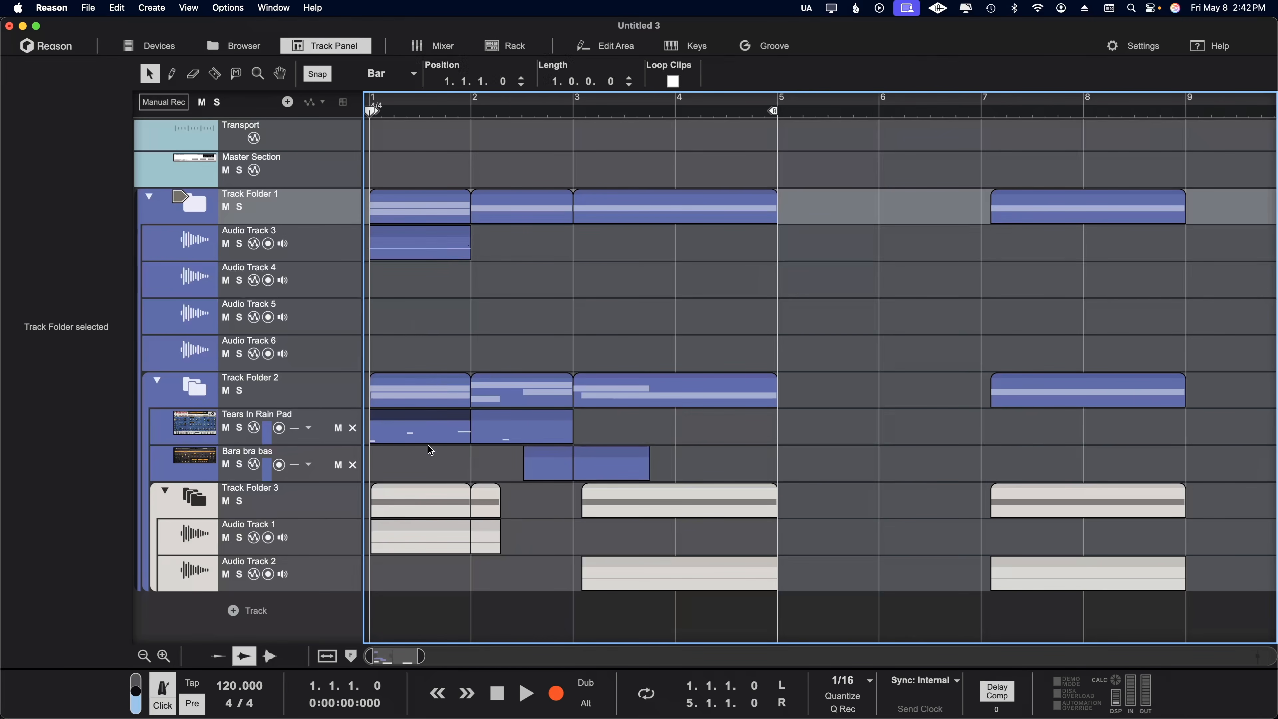
{"action": "left_click_drag", "start_coordinate": [424, 436], "coordinate": [919, 443]}
{"action": "left_click", "coordinate": [920, 389]}
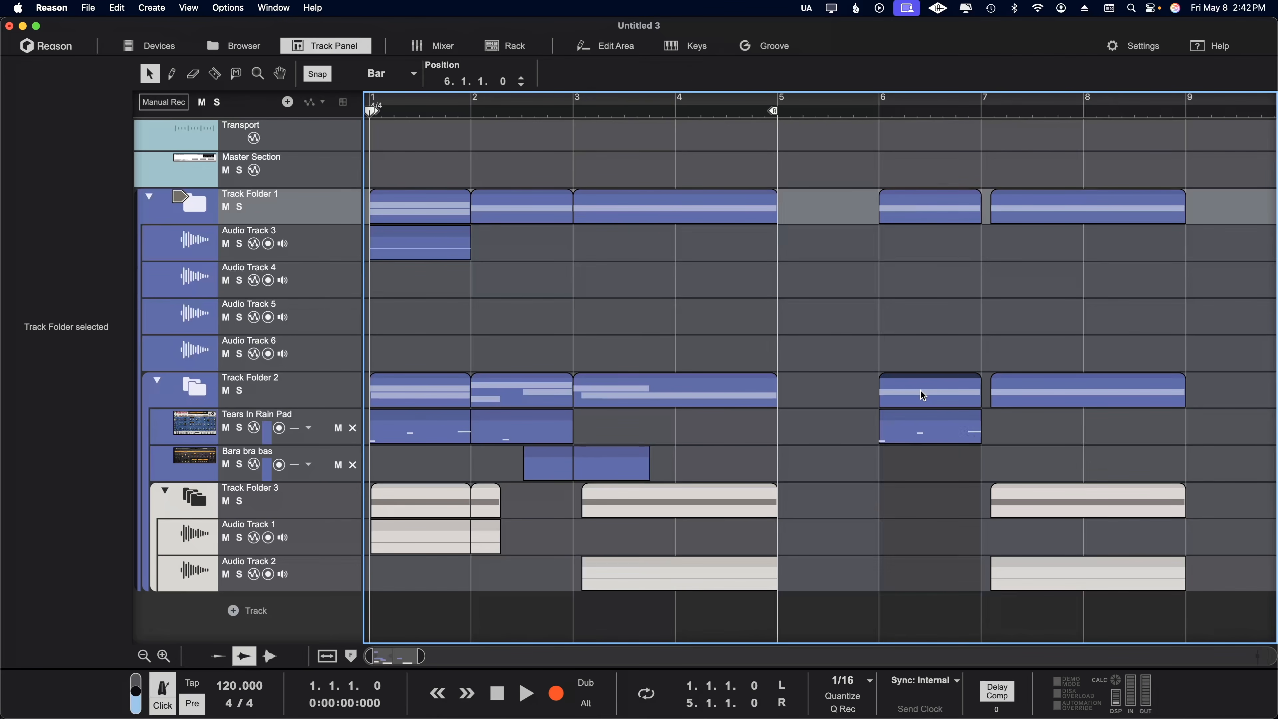
{"action": "left_click", "coordinate": [926, 212], "text": "shift"}
{"action": "left_click", "coordinate": [942, 395]}
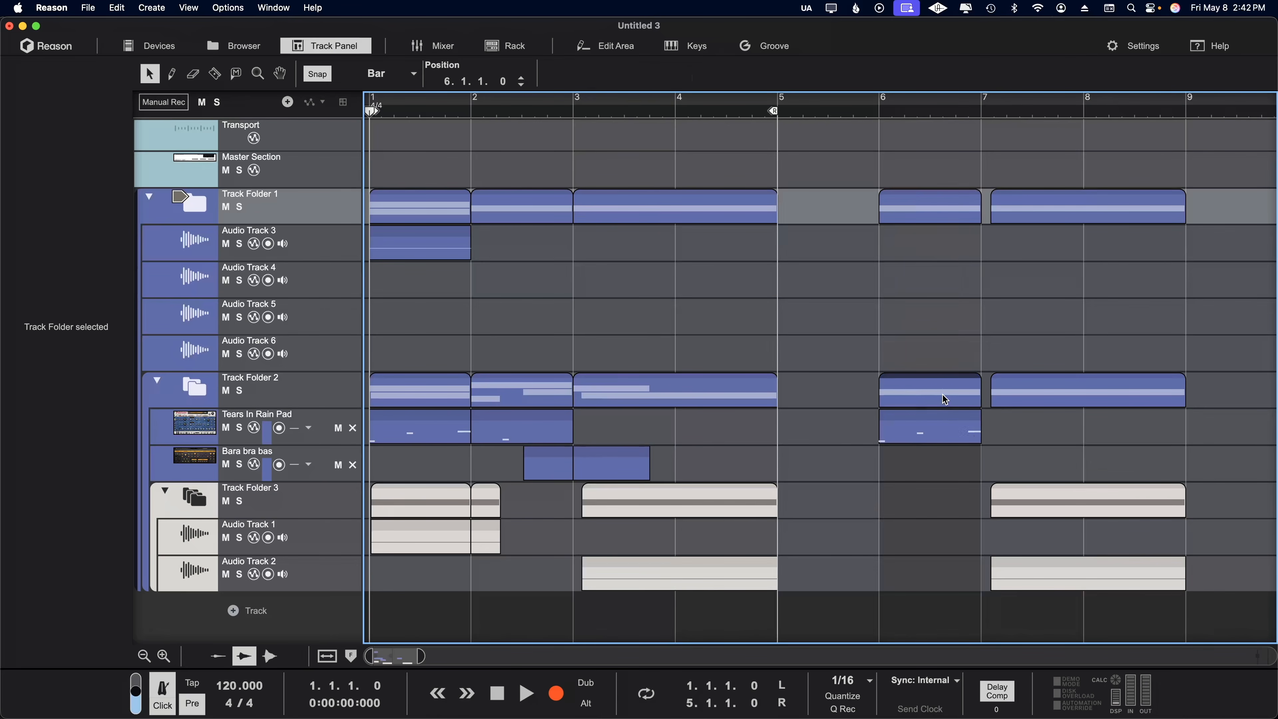
{"action": "left_click", "coordinate": [923, 198]}
{"action": "left_click", "coordinate": [446, 256]}
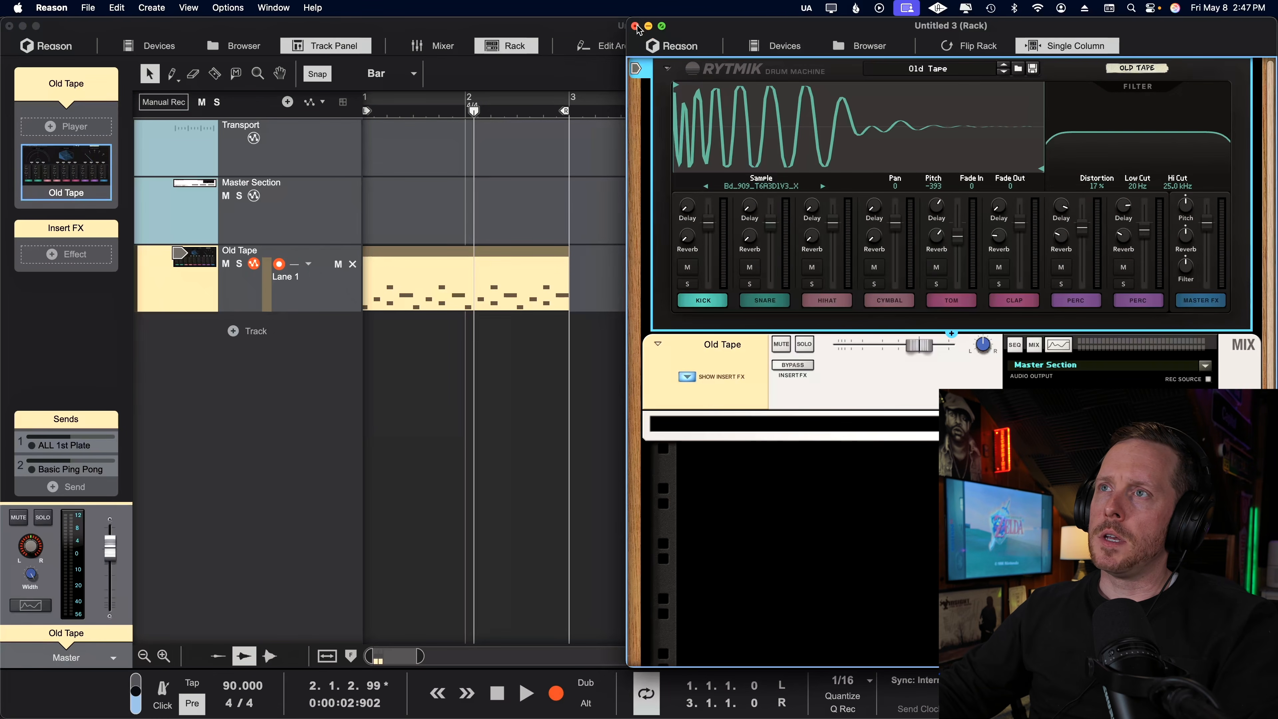
Step: Close the separate Rack window and play the Old Tape drum clip briefly from the start of the song
{"action": "left_click", "coordinate": [635, 27]}
{"action": "left_click_drag", "start_coordinate": [476, 112], "coordinate": [161, 124]}
{"action": "key", "text": "space"}
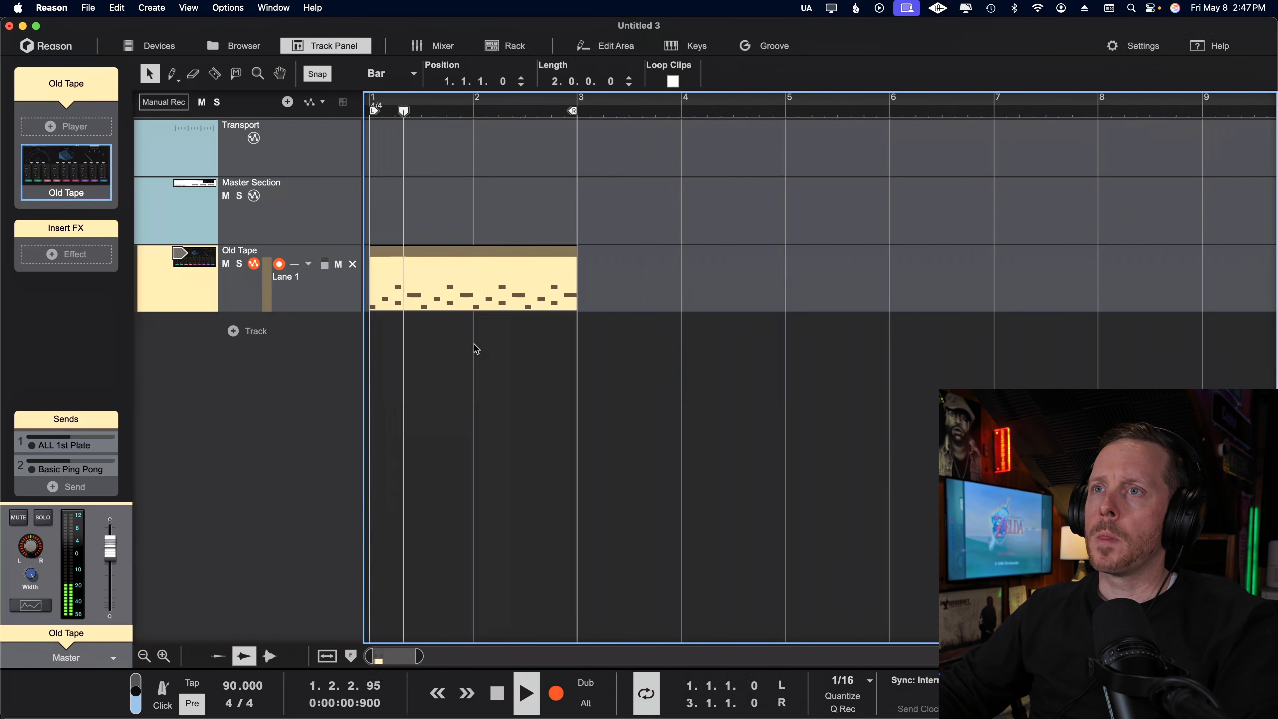
{"action": "key", "text": "space"}
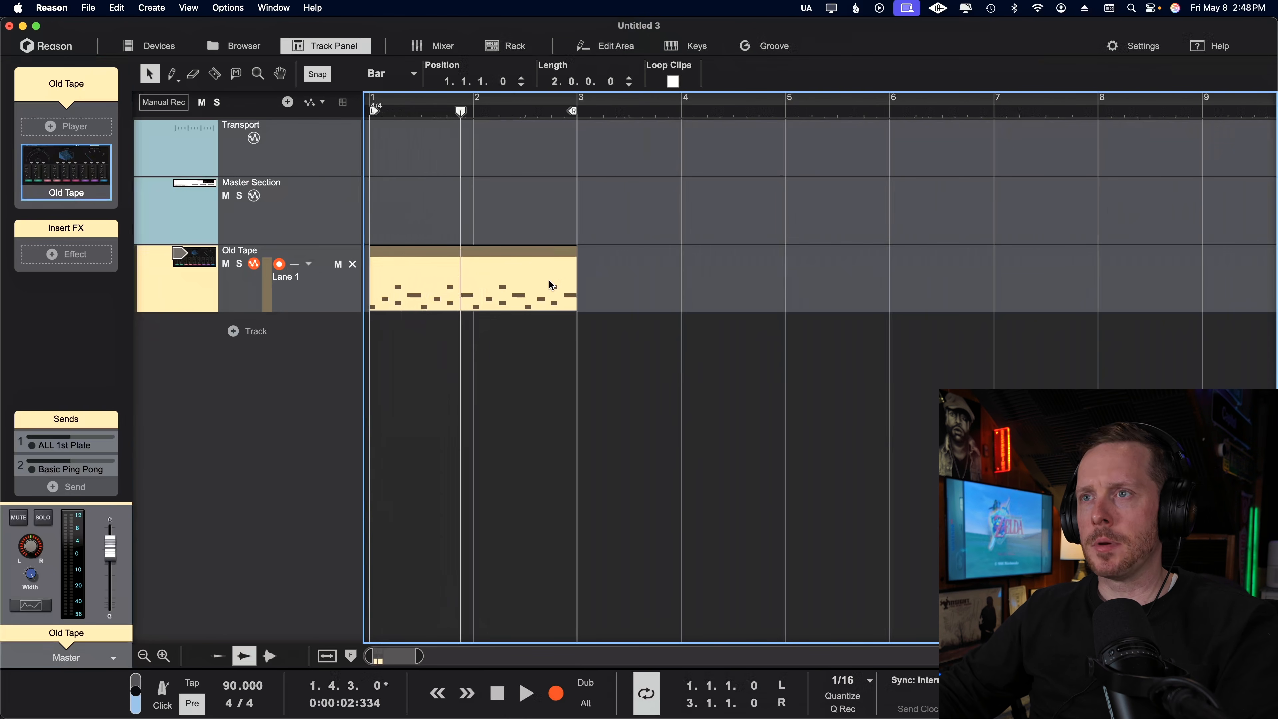
Step: Try lengthening the Old Tape clip, restore it to two bars, and name the clip Drum Beat
{"action": "left_click_drag", "start_coordinate": [575, 291], "coordinate": [906, 285]}
{"action": "left_click_drag", "start_coordinate": [770, 289], "coordinate": [569, 294]}
{"action": "right_click", "coordinate": [506, 277]}
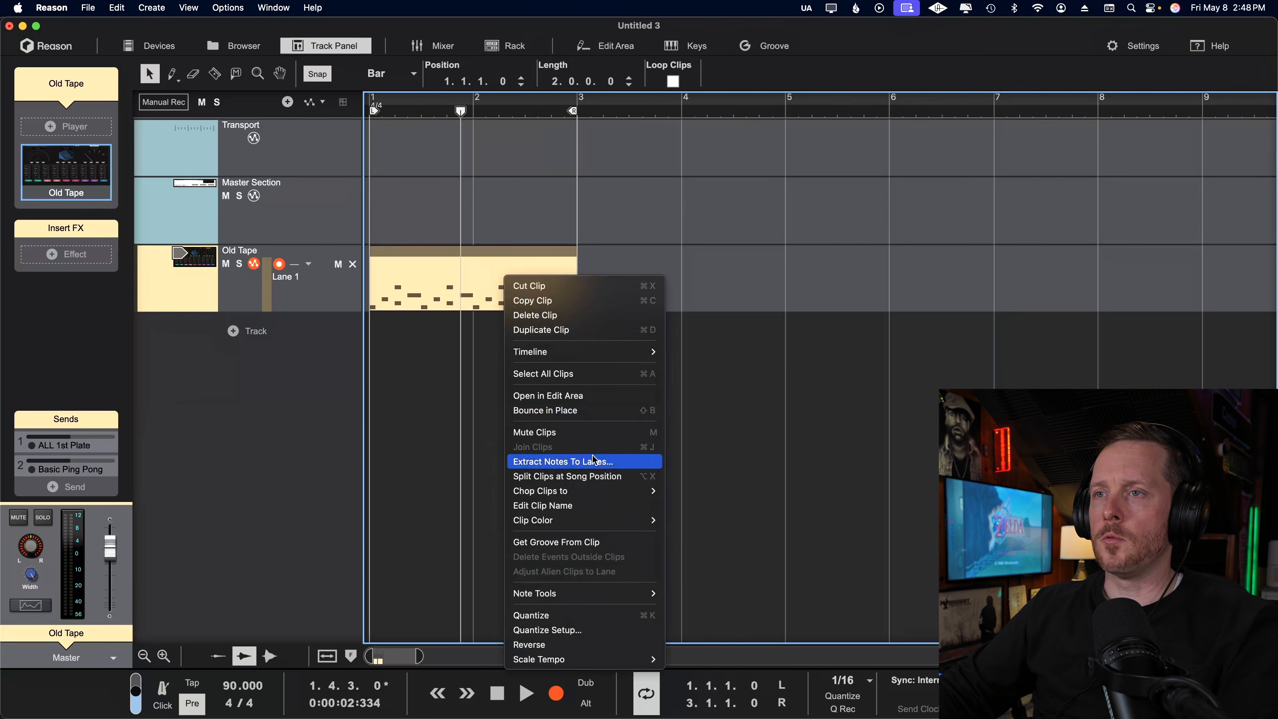
{"action": "left_click", "coordinate": [590, 505]}
{"action": "type", "text": "Drum"}
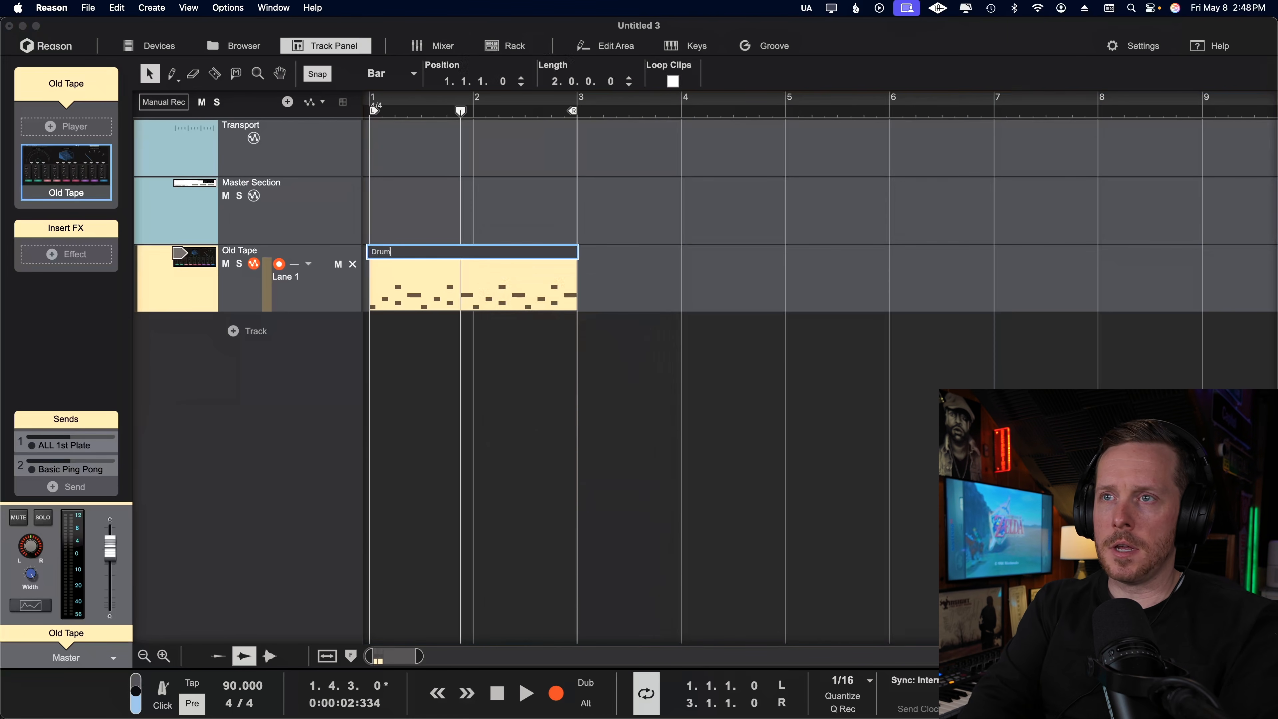
{"action": "type", "text": " Beat"}
{"action": "key", "text": "Return"}
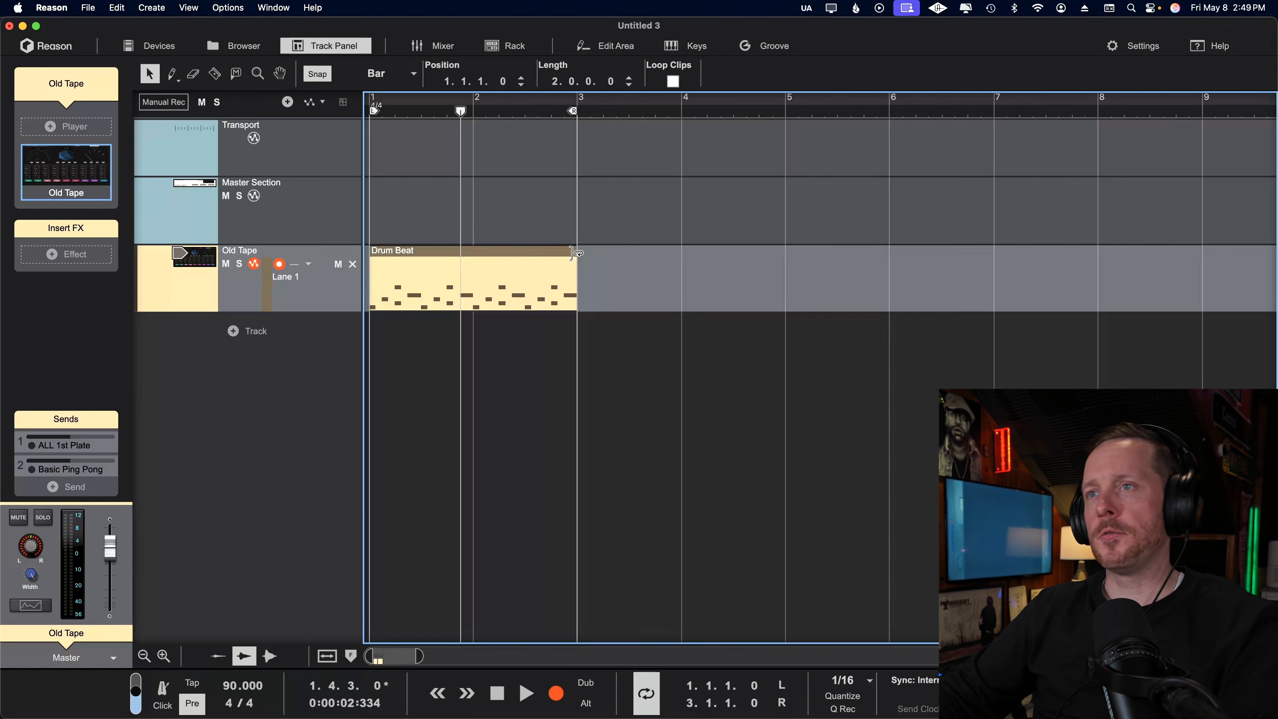
Step: Loop the Drum Beat clip out to a length of four bars and open it for note editing
{"action": "left_click_drag", "start_coordinate": [571, 254], "coordinate": [760, 269]}
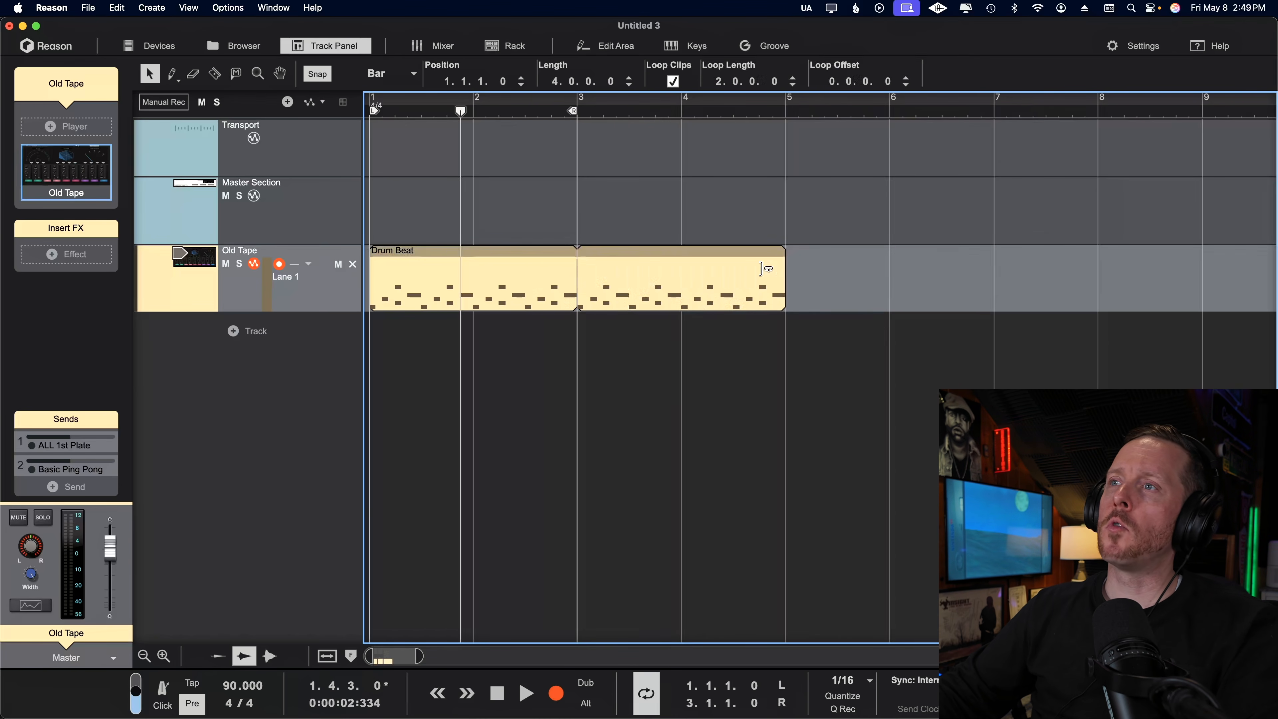
{"action": "double_click", "coordinate": [515, 292]}
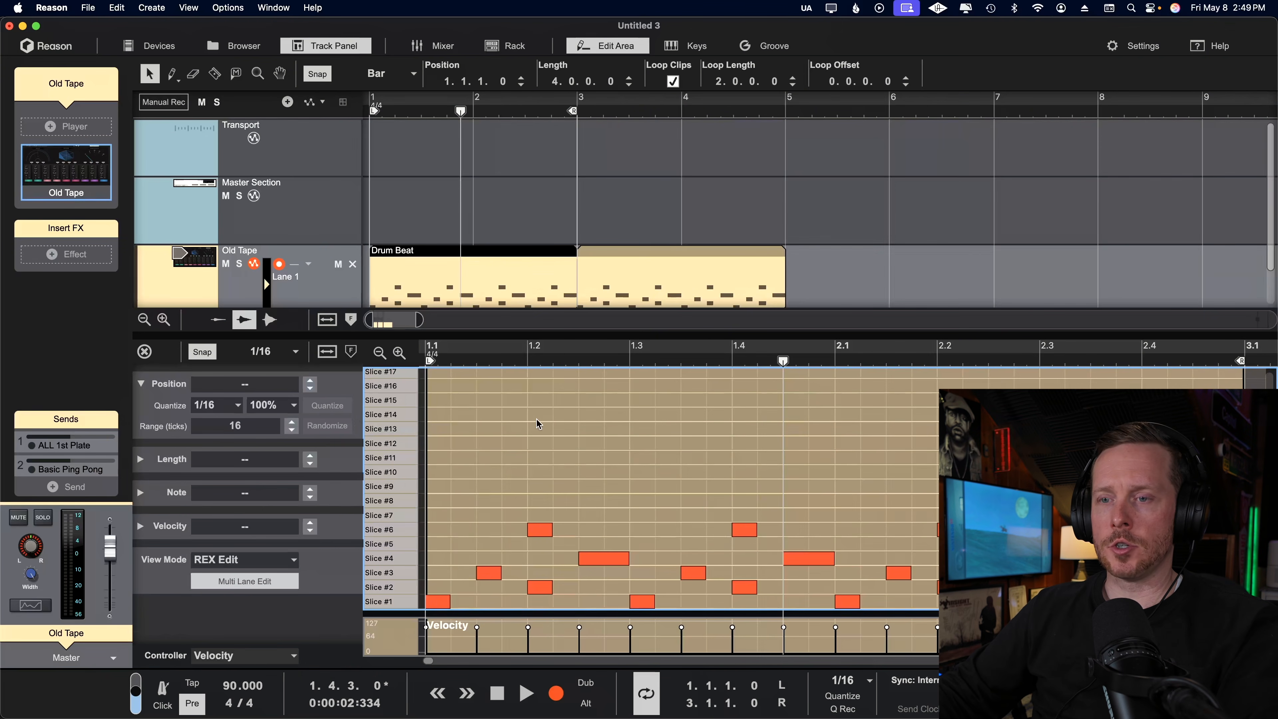
Step: Draw test notes with the Pencil tool, including Slice #9 and #8 at 1.3, Slice #9 at 1.4 and Slice #7 at 2.1
{"action": "key", "text": "w"}
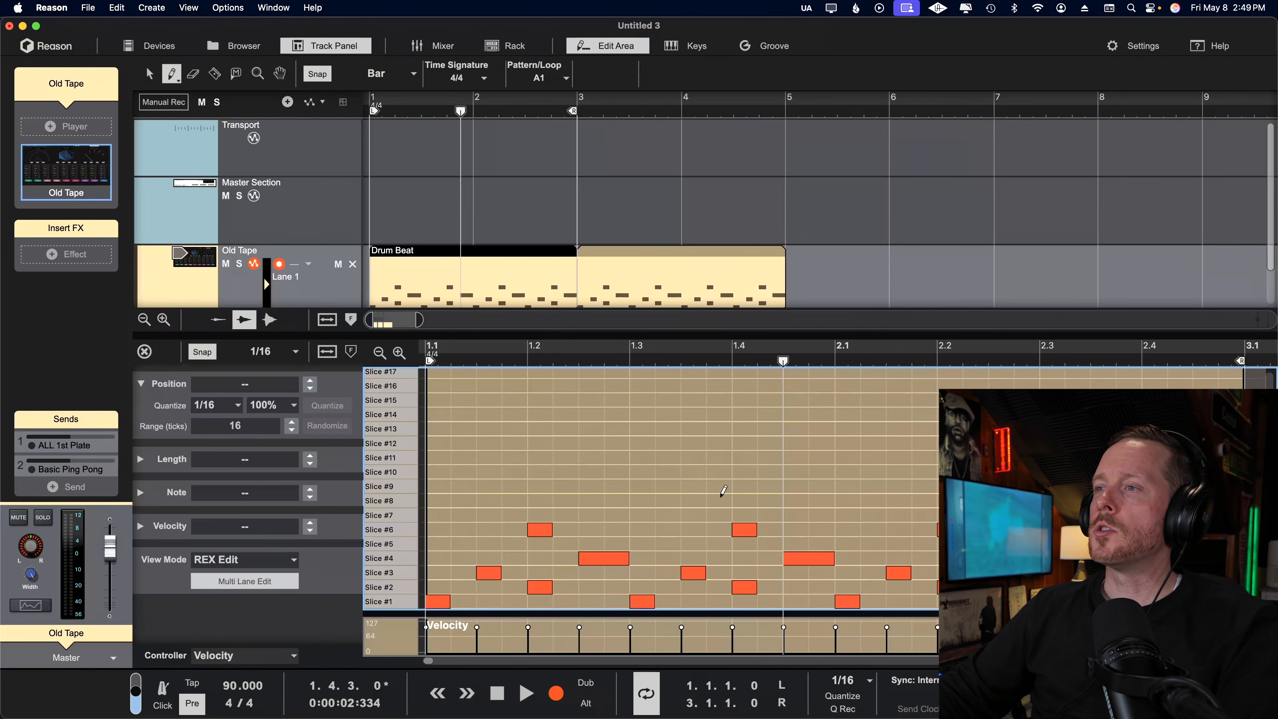
{"action": "left_click", "coordinate": [642, 486]}
{"action": "left_click", "coordinate": [642, 501]}
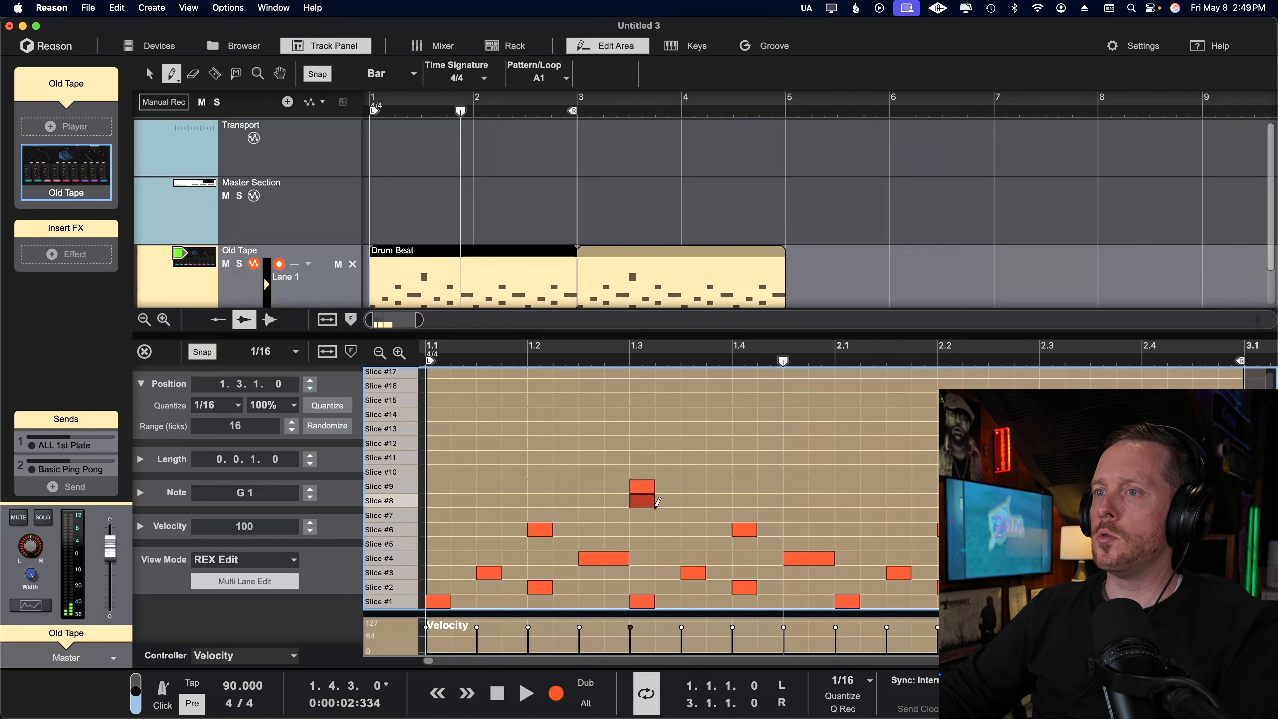
{"action": "left_click", "coordinate": [744, 486]}
{"action": "left_click", "coordinate": [821, 486]}
{"action": "left_click", "coordinate": [846, 514]}
Step: Delete all the test notes drawn on Slice #7, Slice #8 and Slice #9
{"action": "left_click", "coordinate": [825, 486]}
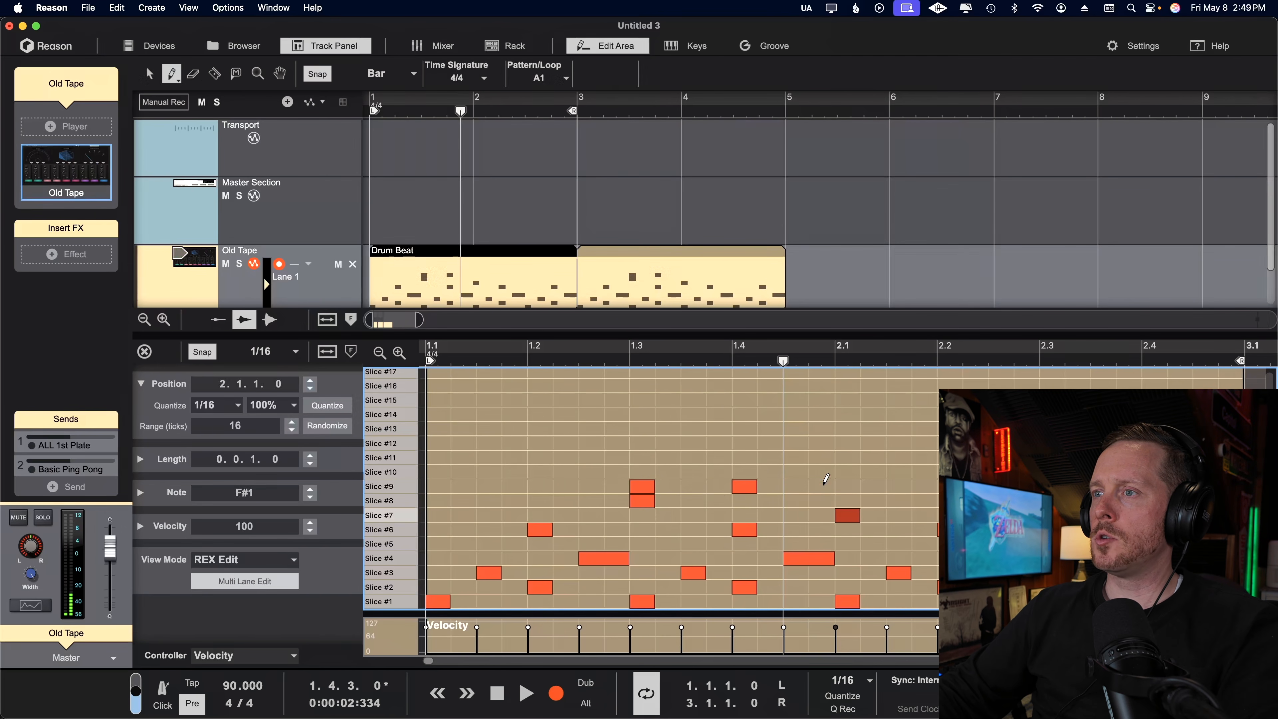
{"action": "left_click", "coordinate": [847, 515]}
{"action": "left_click", "coordinate": [747, 485]}
{"action": "left_click", "coordinate": [651, 499]}
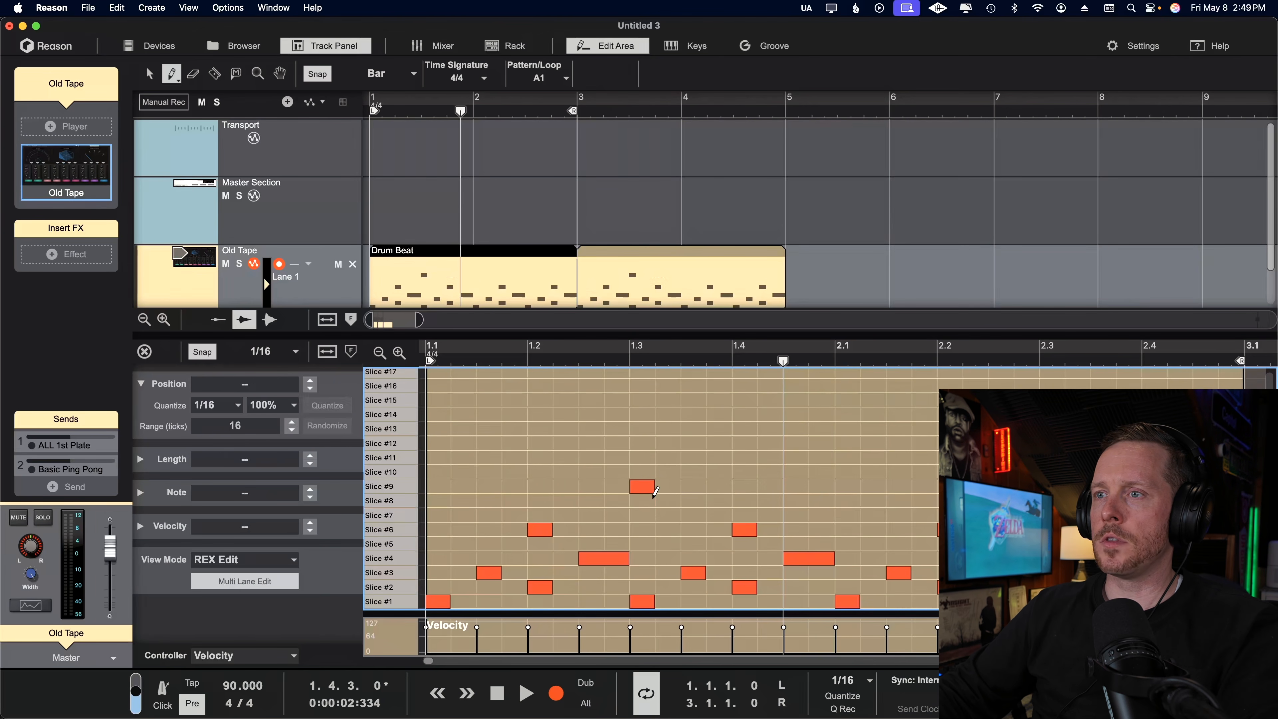
{"action": "left_click", "coordinate": [652, 497]}
{"action": "left_click", "coordinate": [650, 488]}
{"action": "left_click", "coordinate": [646, 496]}
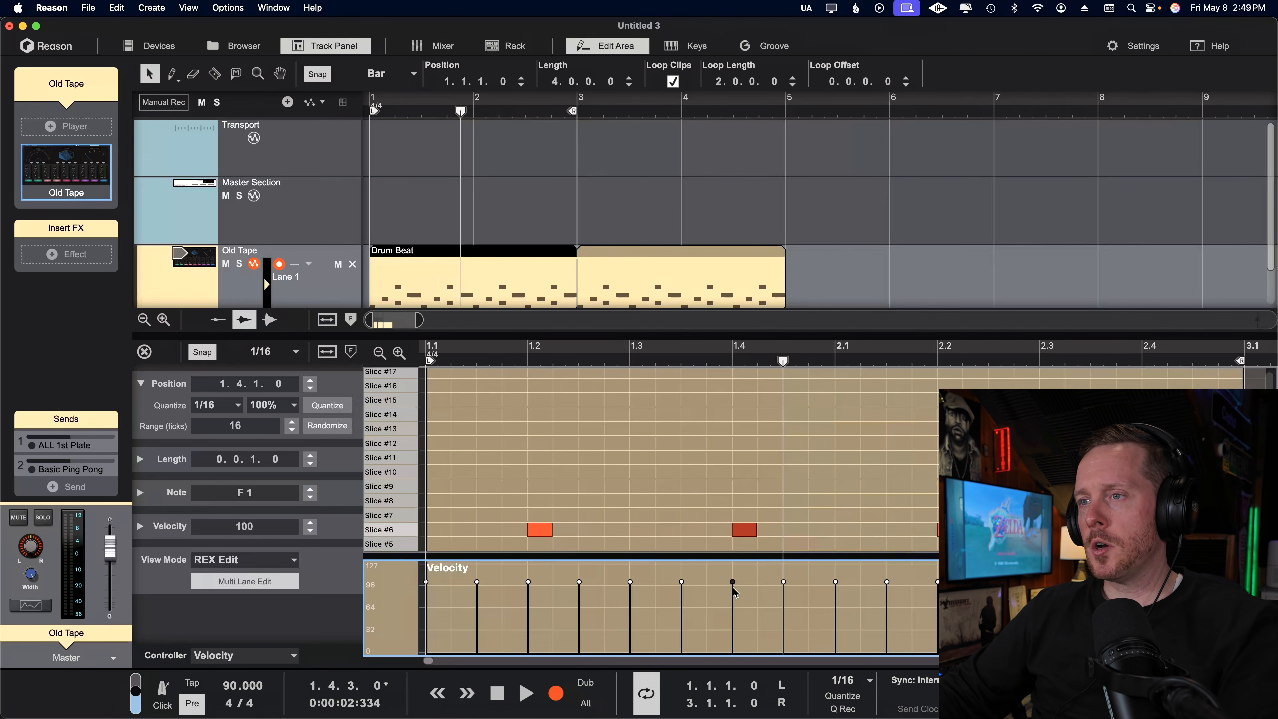
Step: Lower the velocity of the Slice #6 note at 1.4 to 71 and try adjusting the velocity at 1.3.3
{"action": "mouse_move", "coordinate": [733, 586]}
{"action": "left_mouse_down"}
{"action": "mouse_move", "coordinate": [734, 619]}
{"action": "mouse_move", "coordinate": [734, 608]}
{"action": "left_mouse_up"}
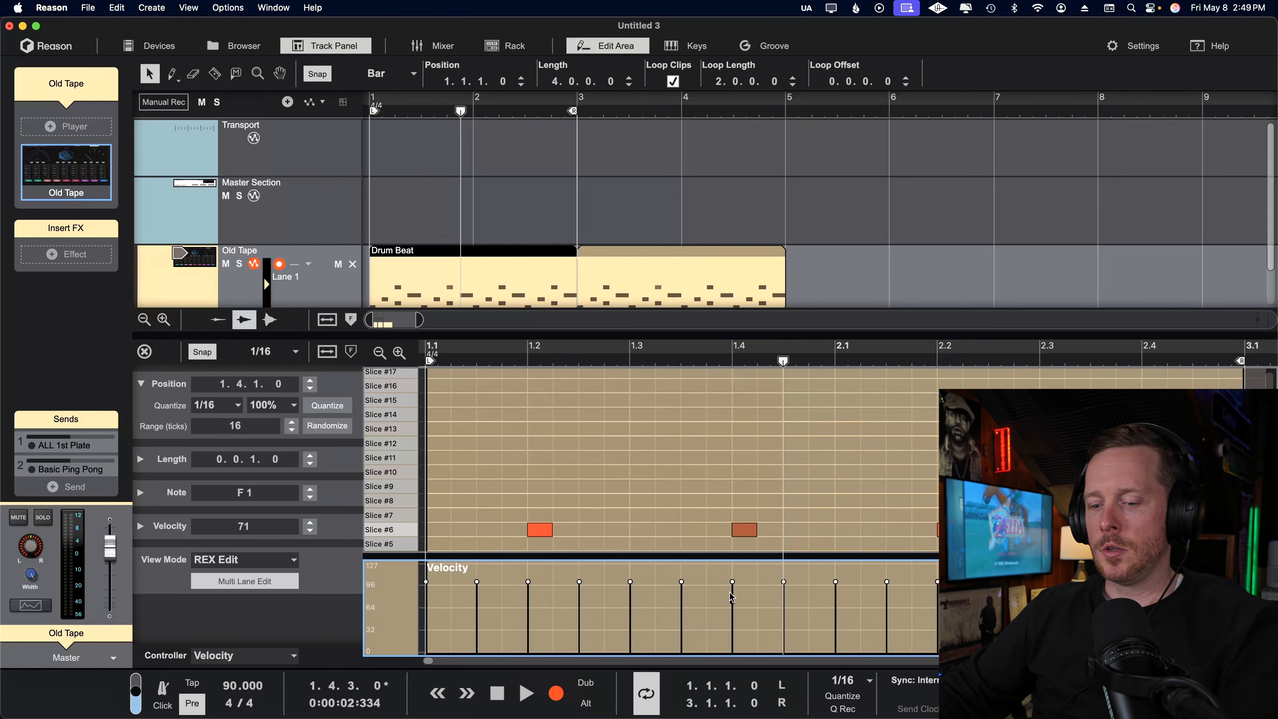
{"action": "key", "text": "w"}
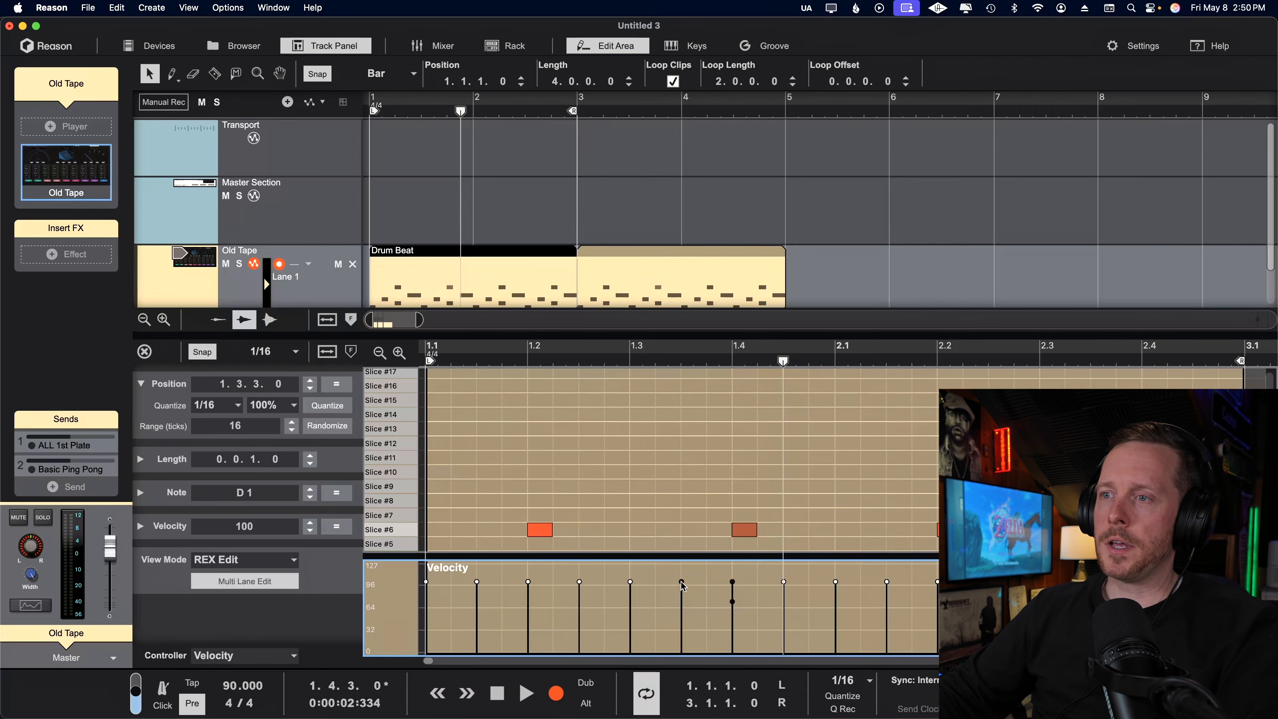
{"action": "mouse_move", "coordinate": [683, 587]}
{"action": "left_mouse_down"}
{"action": "mouse_move", "coordinate": [682, 611]}
{"action": "mouse_move", "coordinate": [692, 584]}
{"action": "left_mouse_up"}
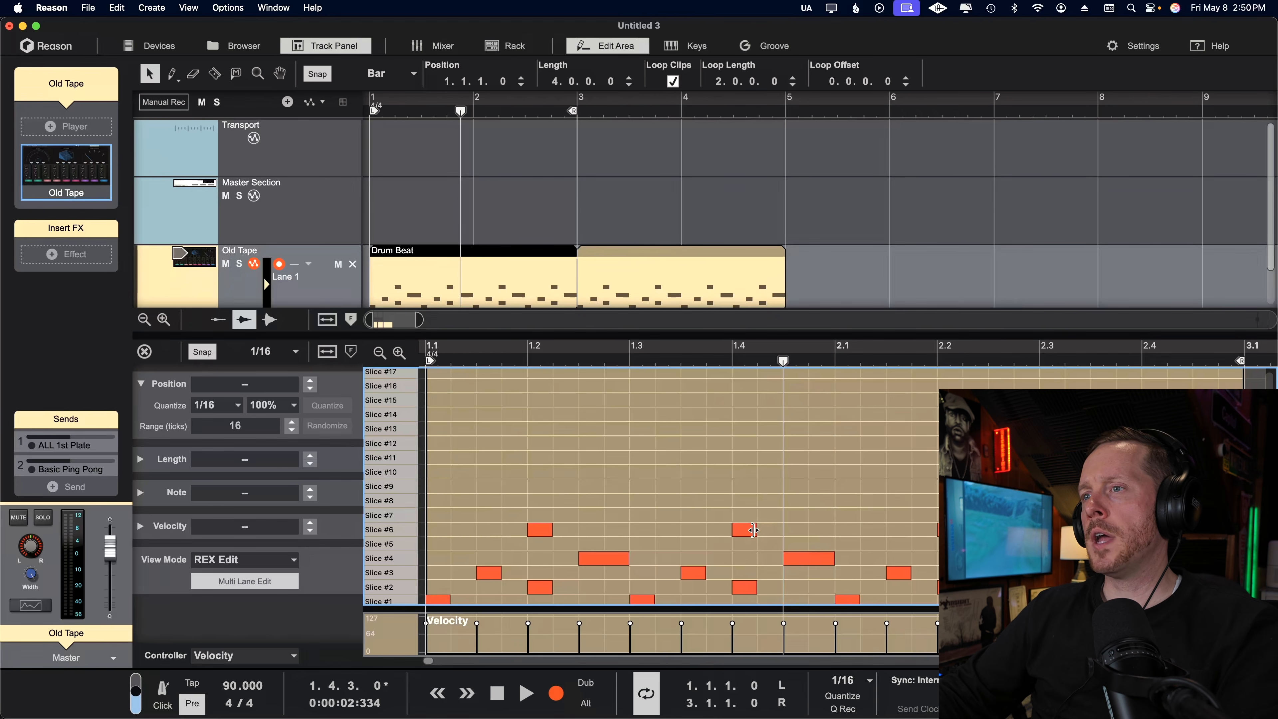
Step: Try moving the Slice #6 note at 1.2 up to Slice #7, and undo the move
{"action": "left_click_drag", "start_coordinate": [753, 530], "coordinate": [631, 533]}
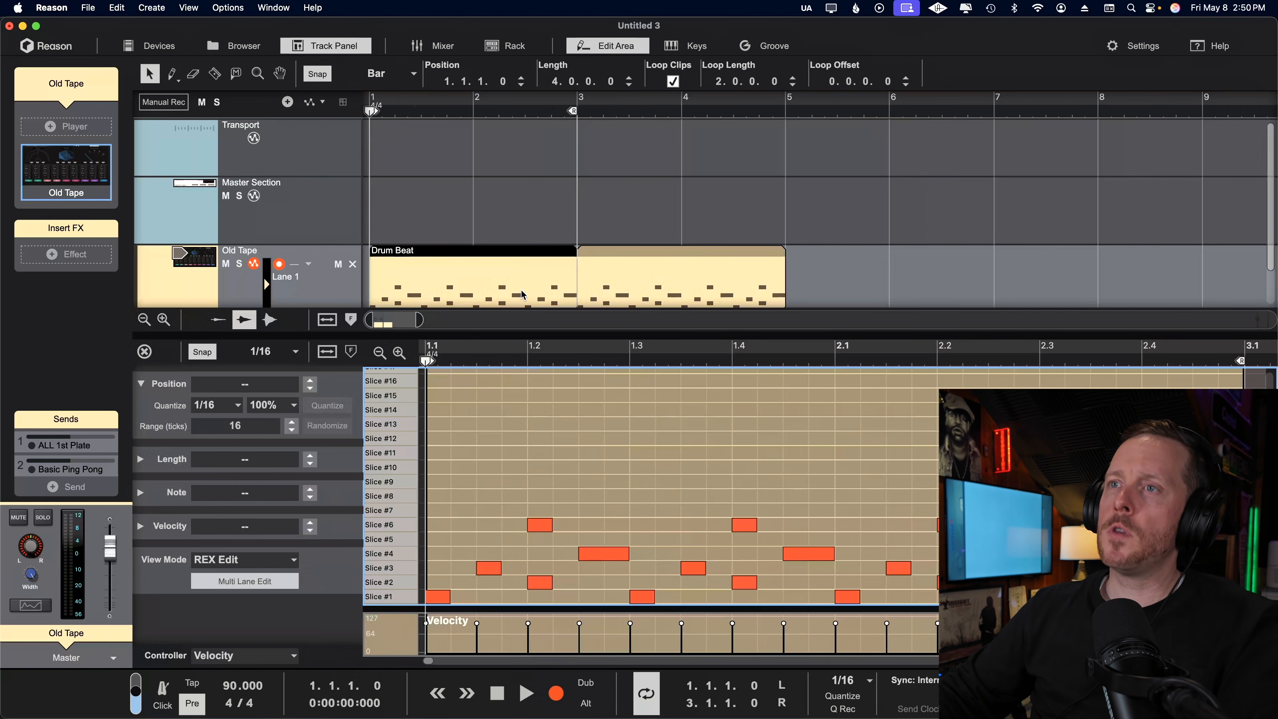
{"action": "scroll", "coordinate": [662, 263], "scroll_direction": "down", "scroll_amount": 2}
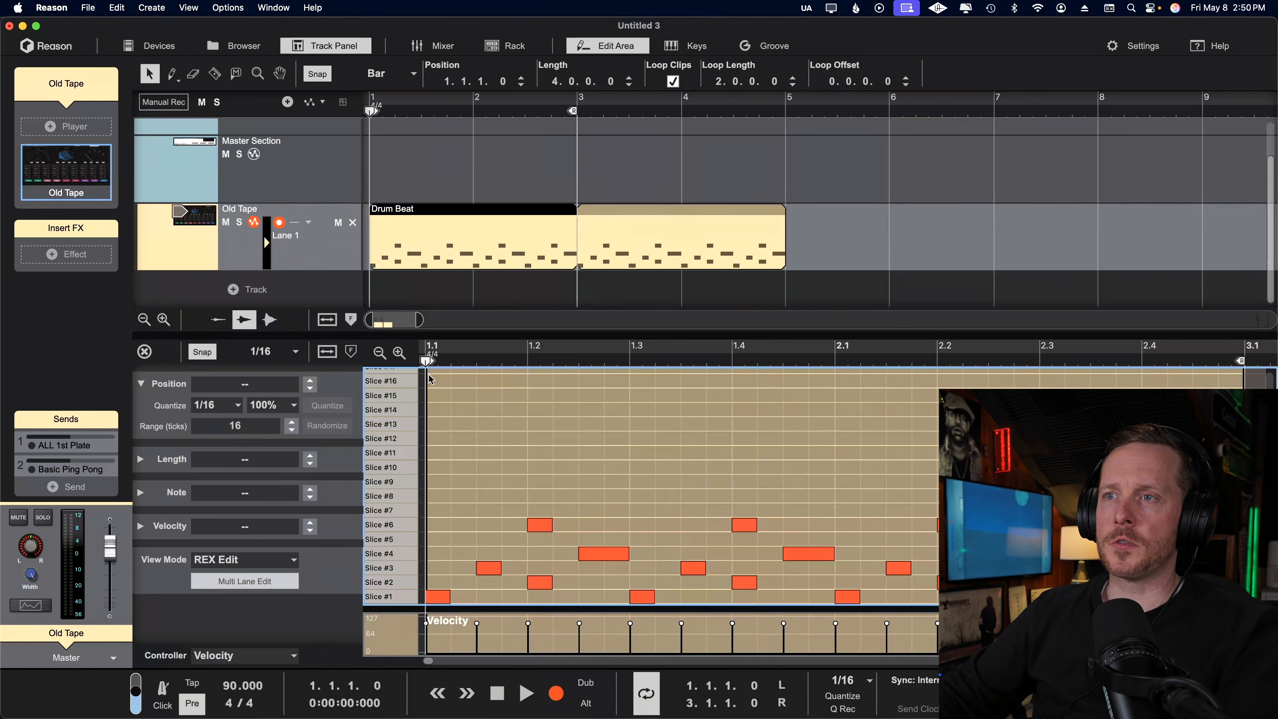
{"action": "left_click", "coordinate": [545, 526]}
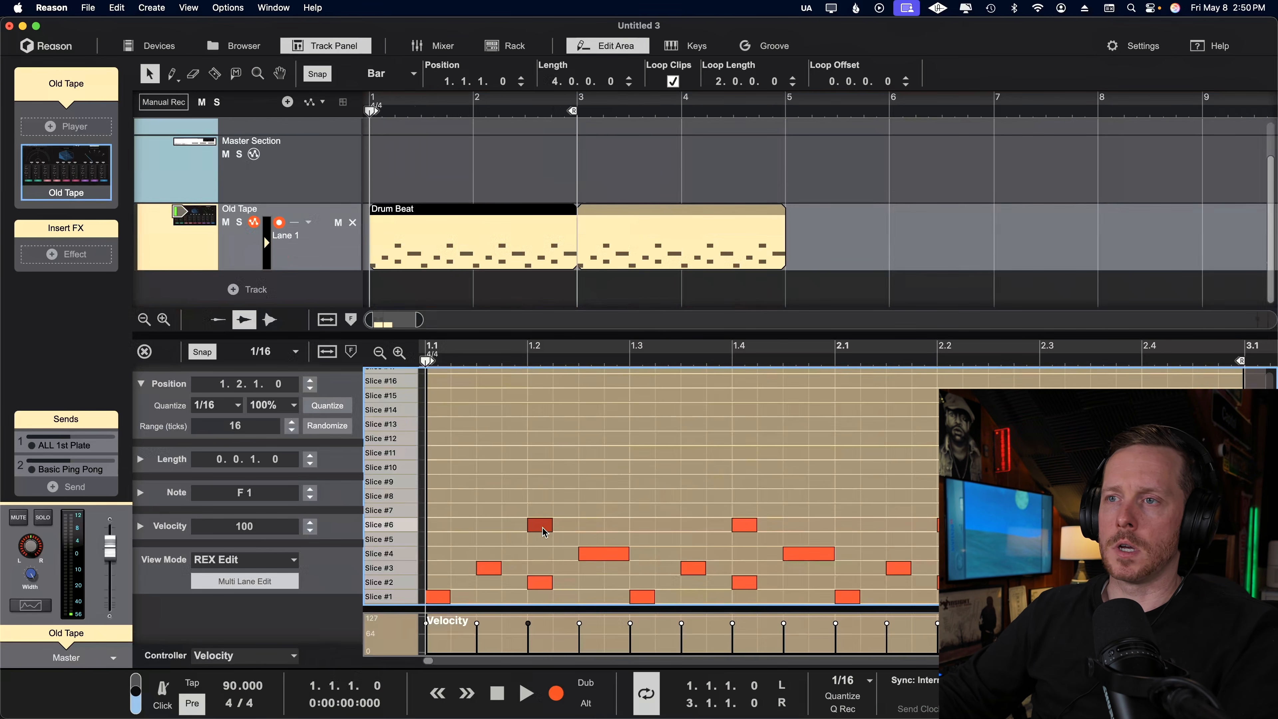
{"action": "left_click_drag", "start_coordinate": [546, 529], "coordinate": [545, 516]}
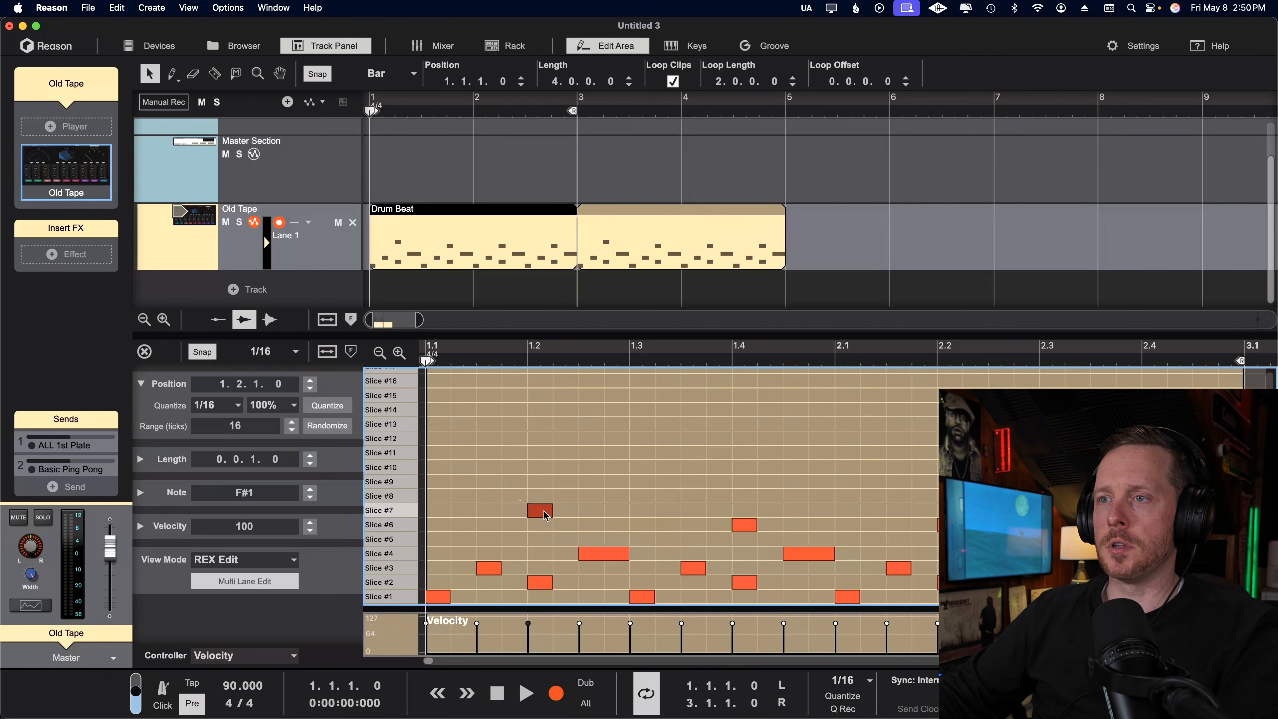
{"action": "key", "text": "super+z"}
Step: Try shifting the group of notes from 1.1.3 to 2.1 up three slices together, and undo the shift
{"action": "left_click_drag", "start_coordinate": [481, 447], "coordinate": [792, 609]}
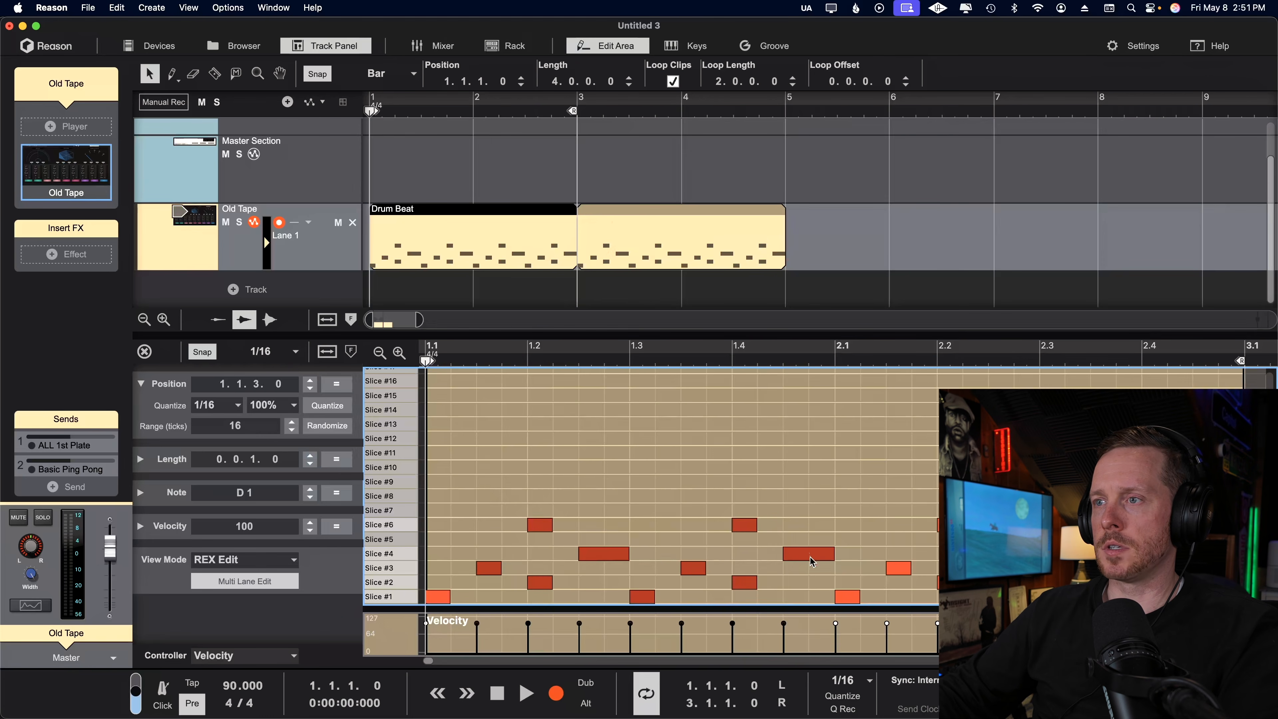
{"action": "left_click_drag", "start_coordinate": [810, 556], "coordinate": [804, 514]}
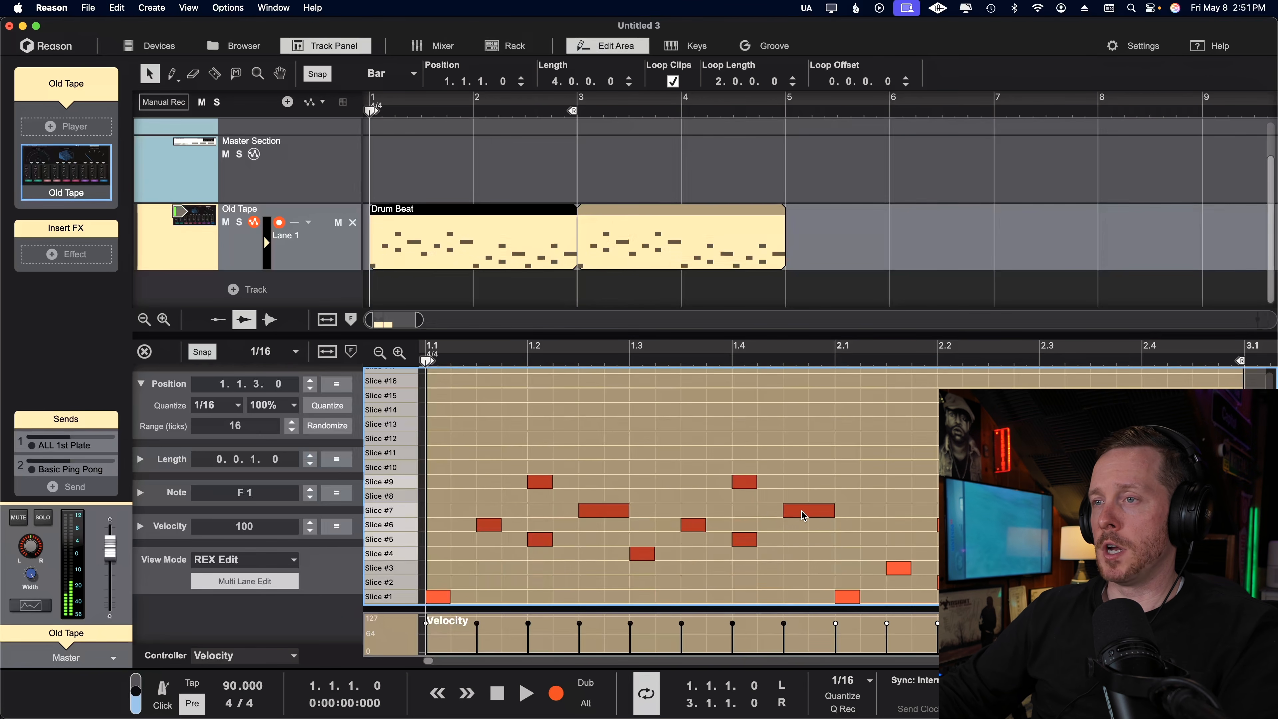
{"action": "key", "text": "super+z"}
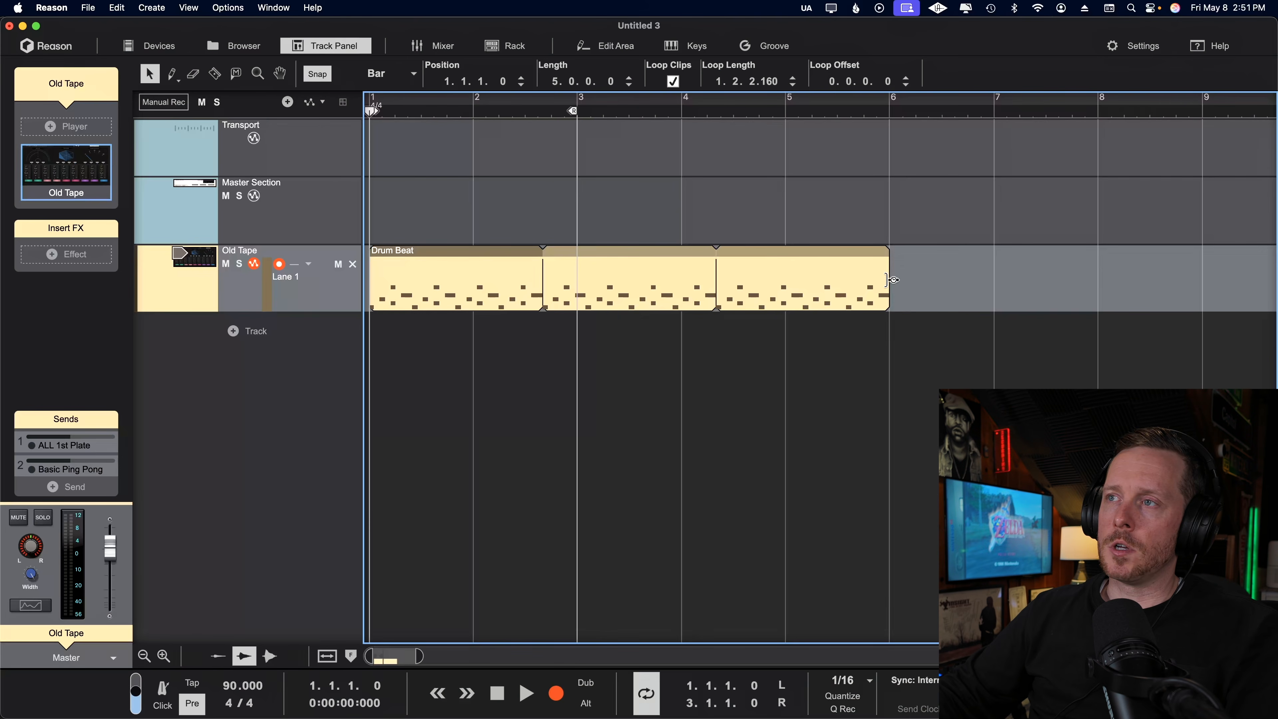
Step: Time-scale the looped Drum Beat clip down to a length of two bars and play it
{"action": "left_click_drag", "start_coordinate": [890, 279], "coordinate": [548, 320]}
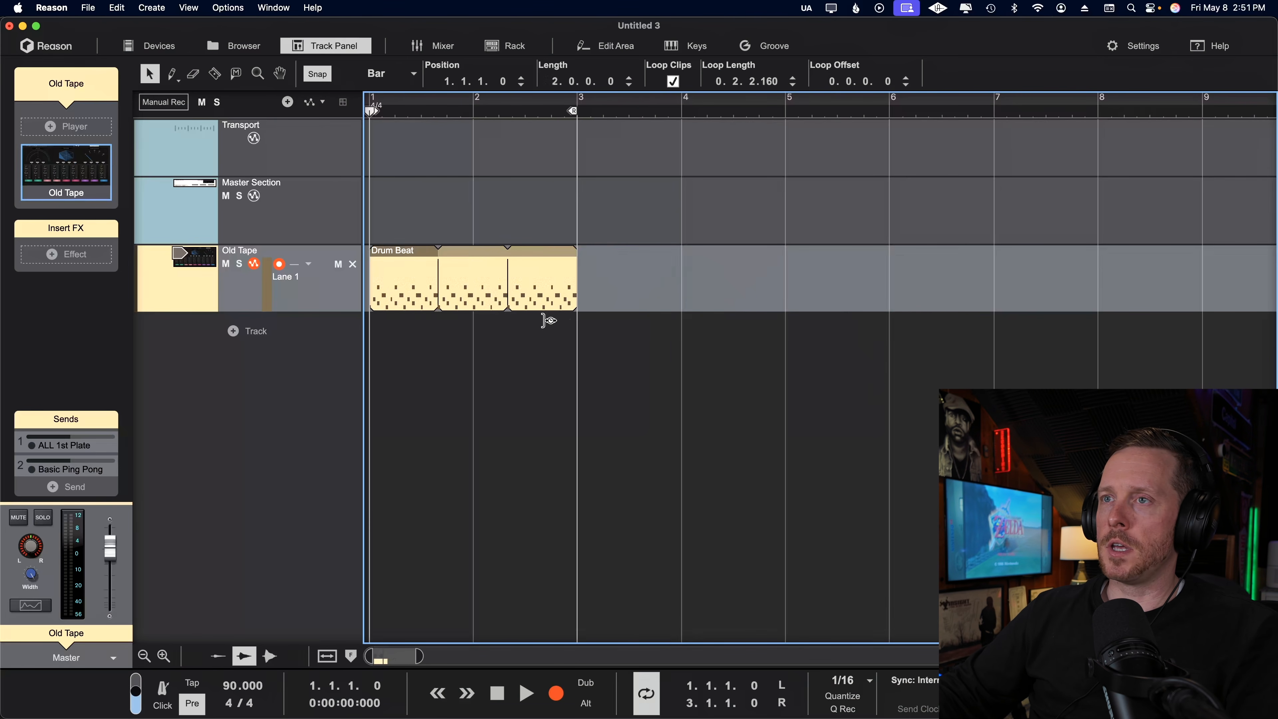
{"action": "key", "text": "space"}
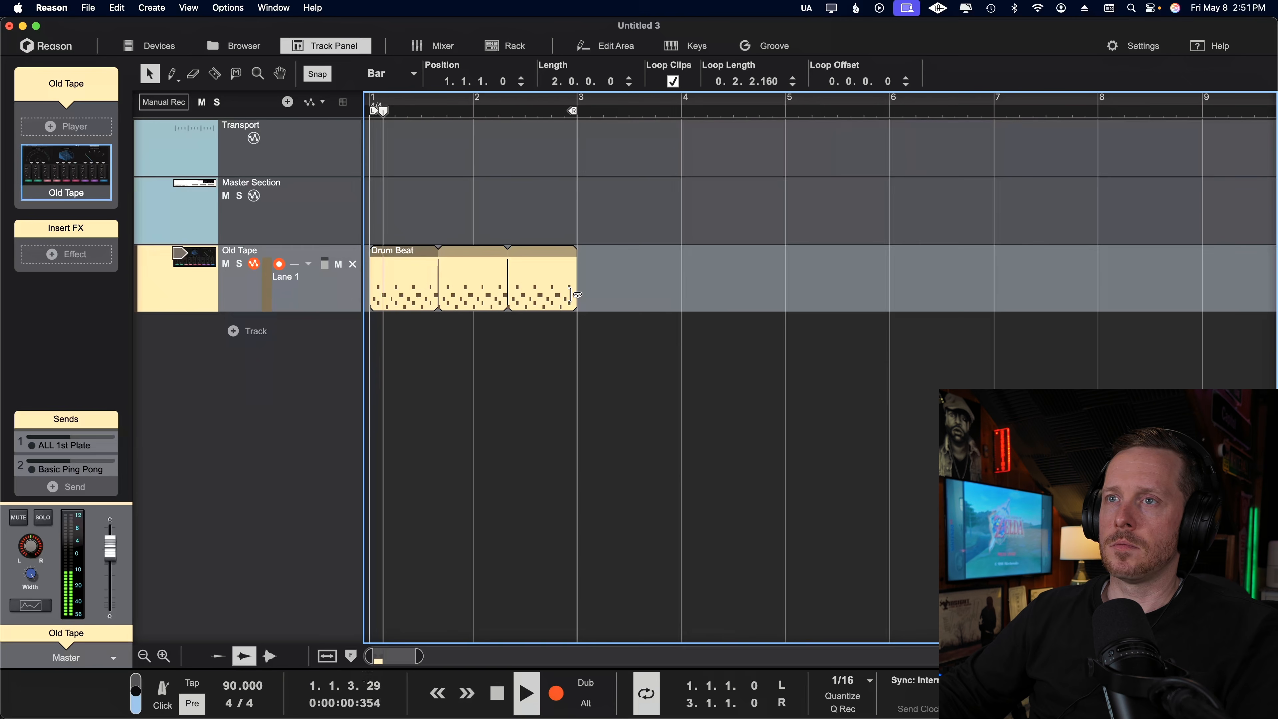
{"action": "key", "text": "space"}
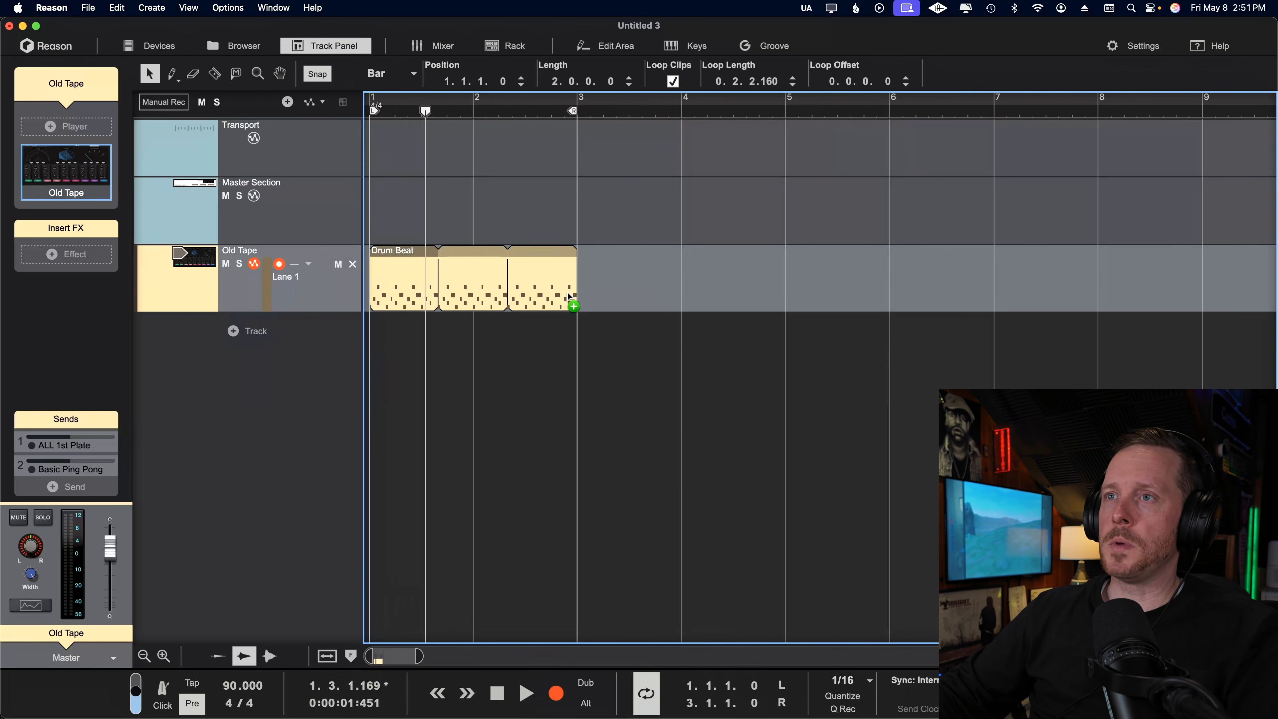
Step: Time-scale the looped Drum Beat clip out to five bars and play it
{"action": "left_click_drag", "start_coordinate": [577, 288], "coordinate": [800, 307]}
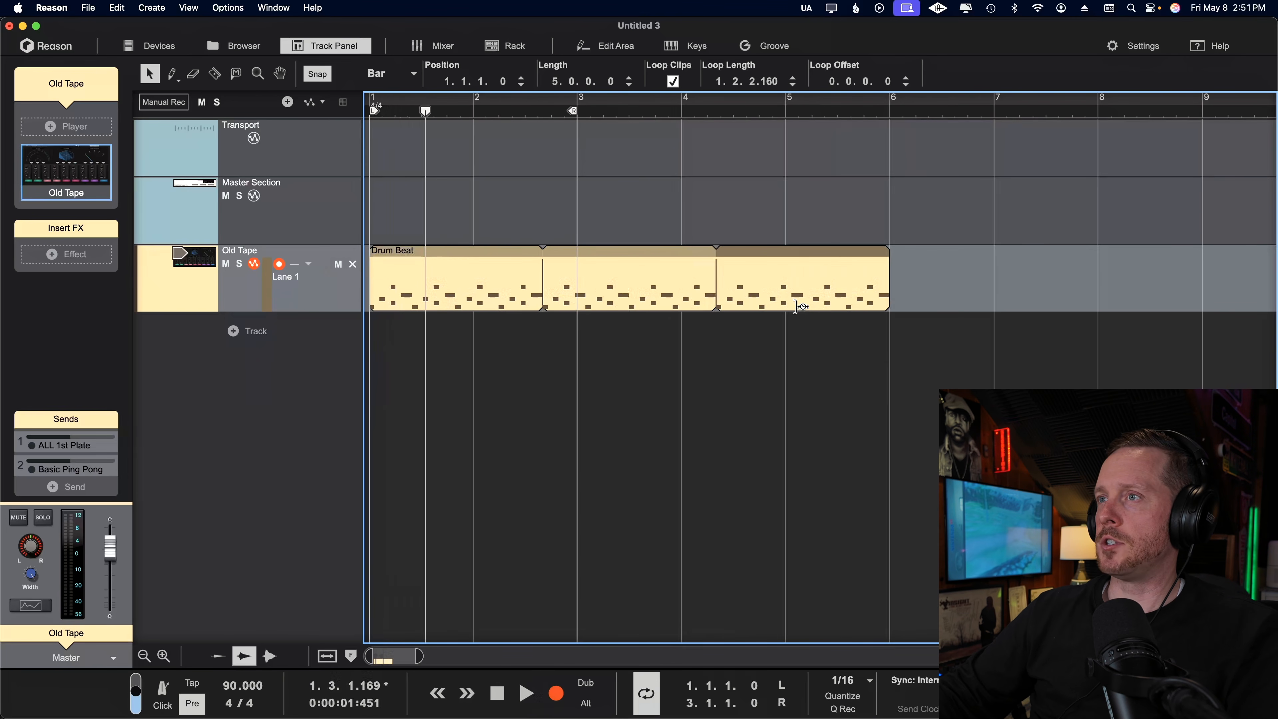
{"action": "key", "text": "space"}
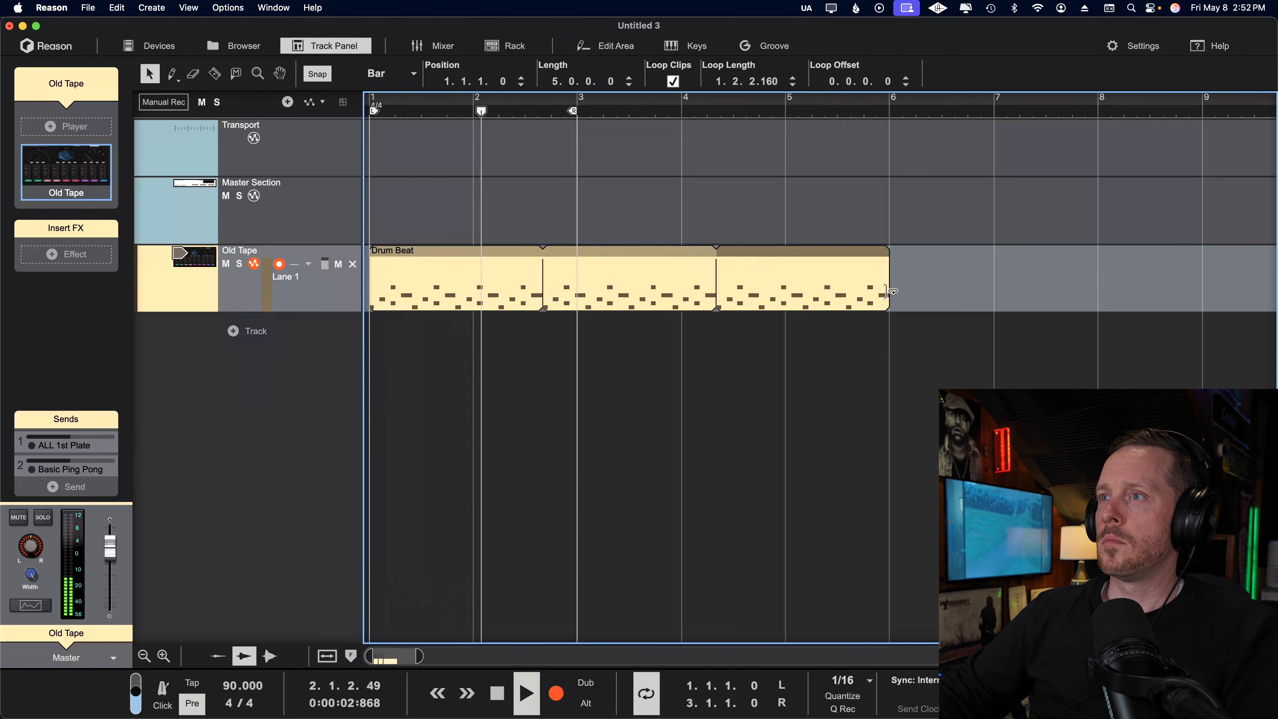
{"action": "key", "text": "space"}
Step: Time-scale the looped Drum Beat clip out to seven bars and play it
{"action": "left_click_drag", "start_coordinate": [888, 291], "coordinate": [1030, 305]}
{"action": "key", "text": "space"}
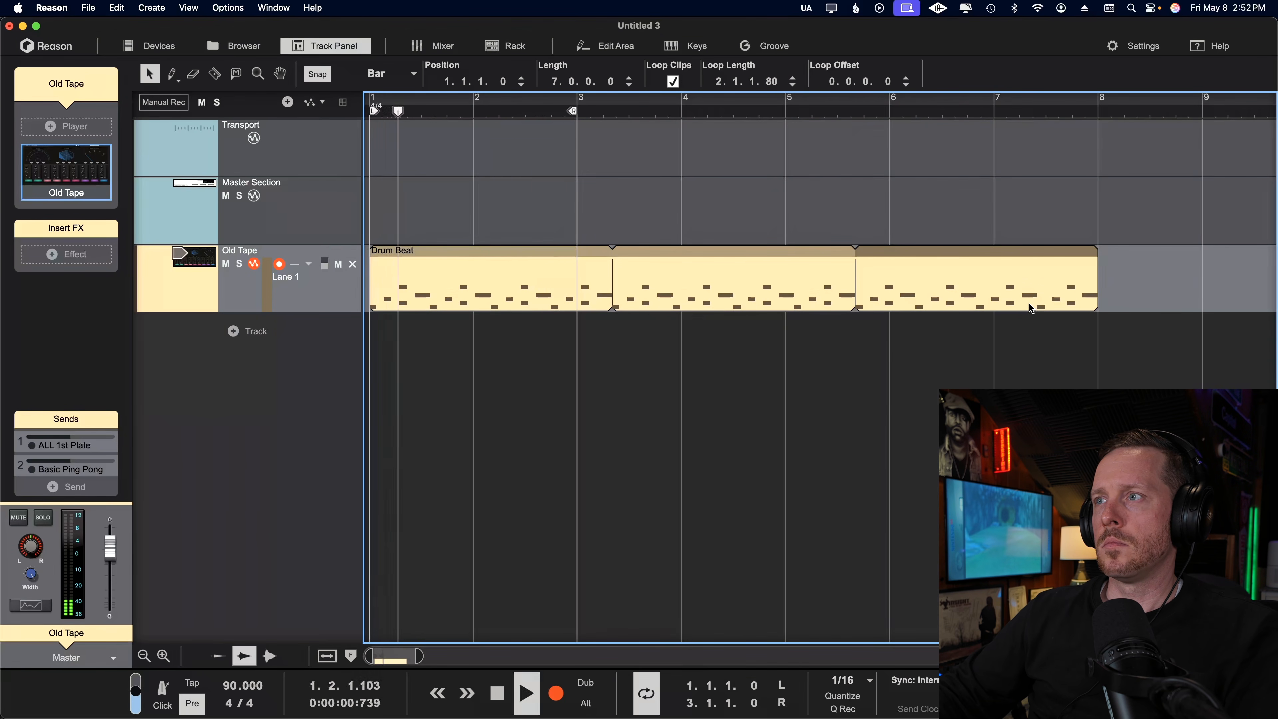
{"action": "key", "text": "space"}
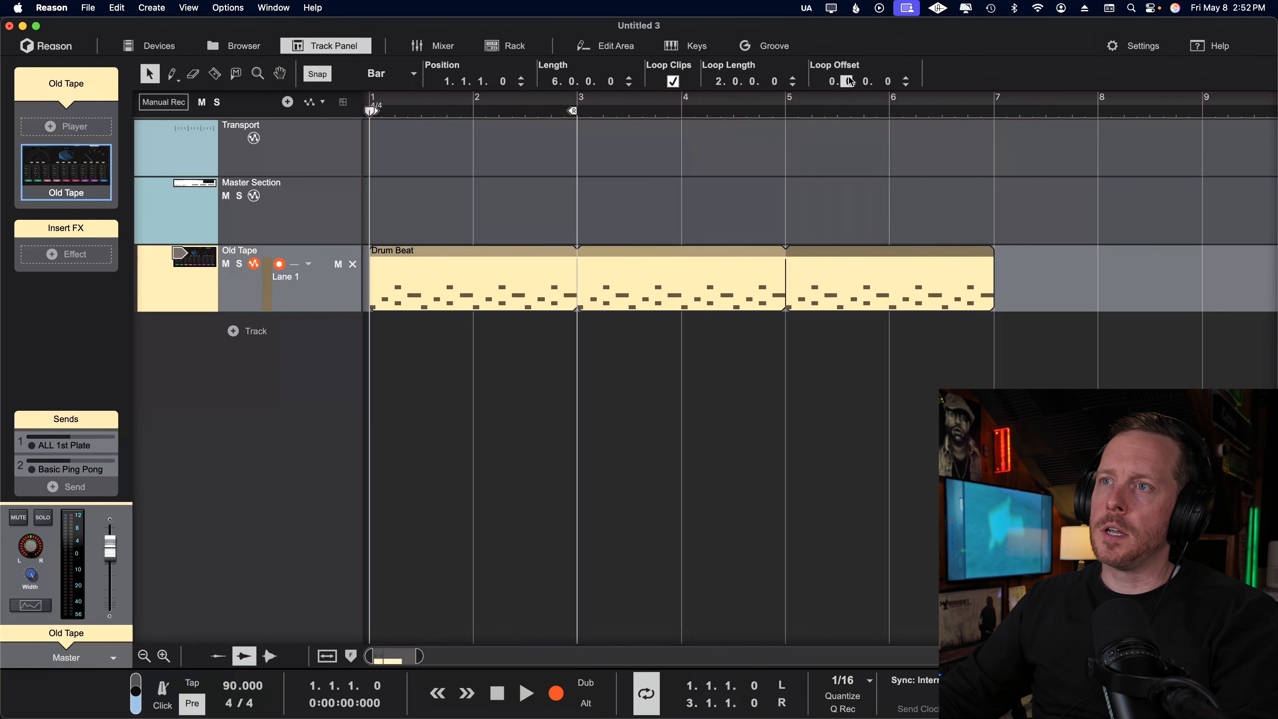
Step: Try changing the loop offset of the six-bar Drum Beat clip
{"action": "left_click_drag", "start_coordinate": [848, 82], "coordinate": [847, 130]}
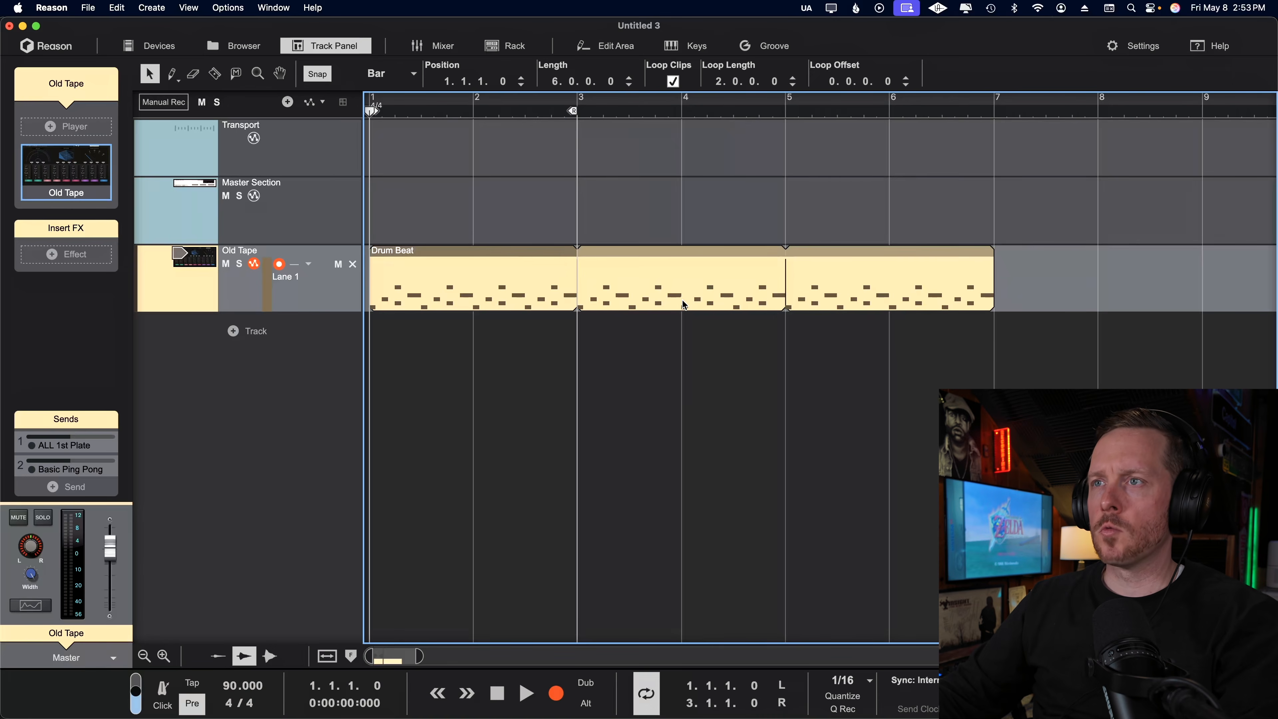
Step: Try converting the looped Drum Beat clip to a single clip and to separate clips, undoing the single-clip conversion
{"action": "right_click", "coordinate": [675, 294]}
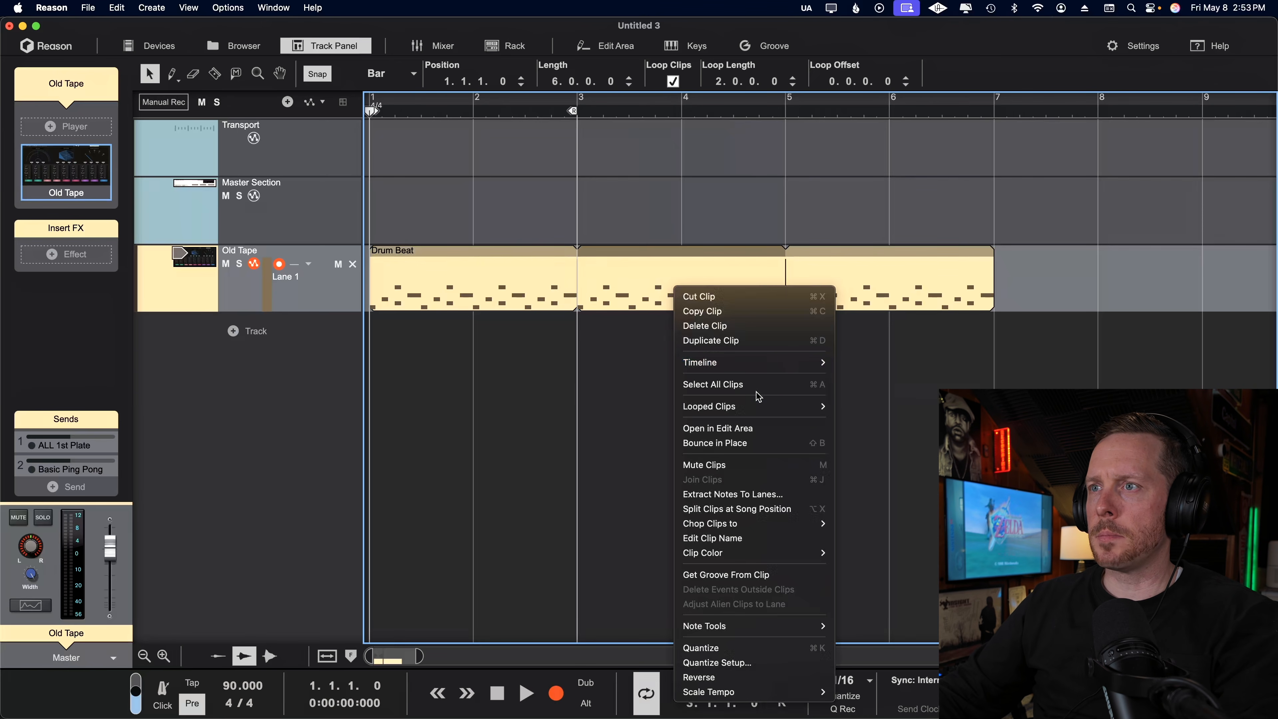
{"action": "mouse_move", "coordinate": [760, 408]}
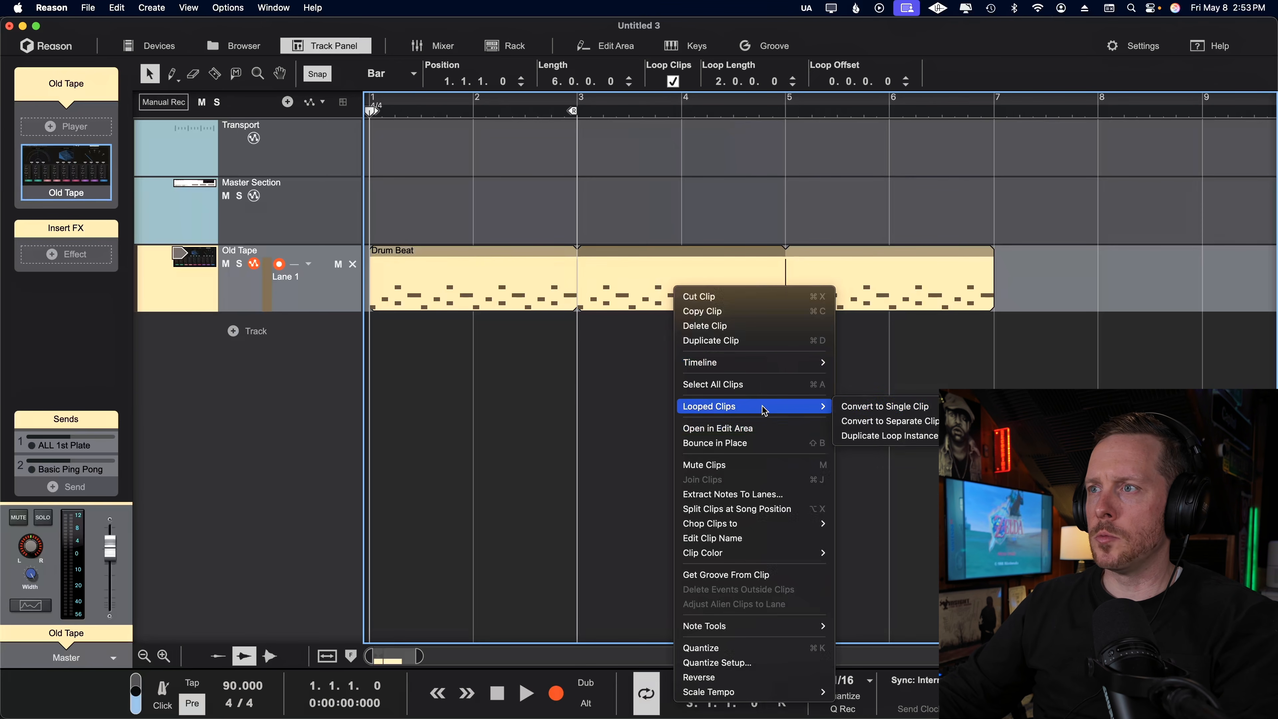
{"action": "left_click", "coordinate": [880, 408]}
{"action": "key", "text": "super+z"}
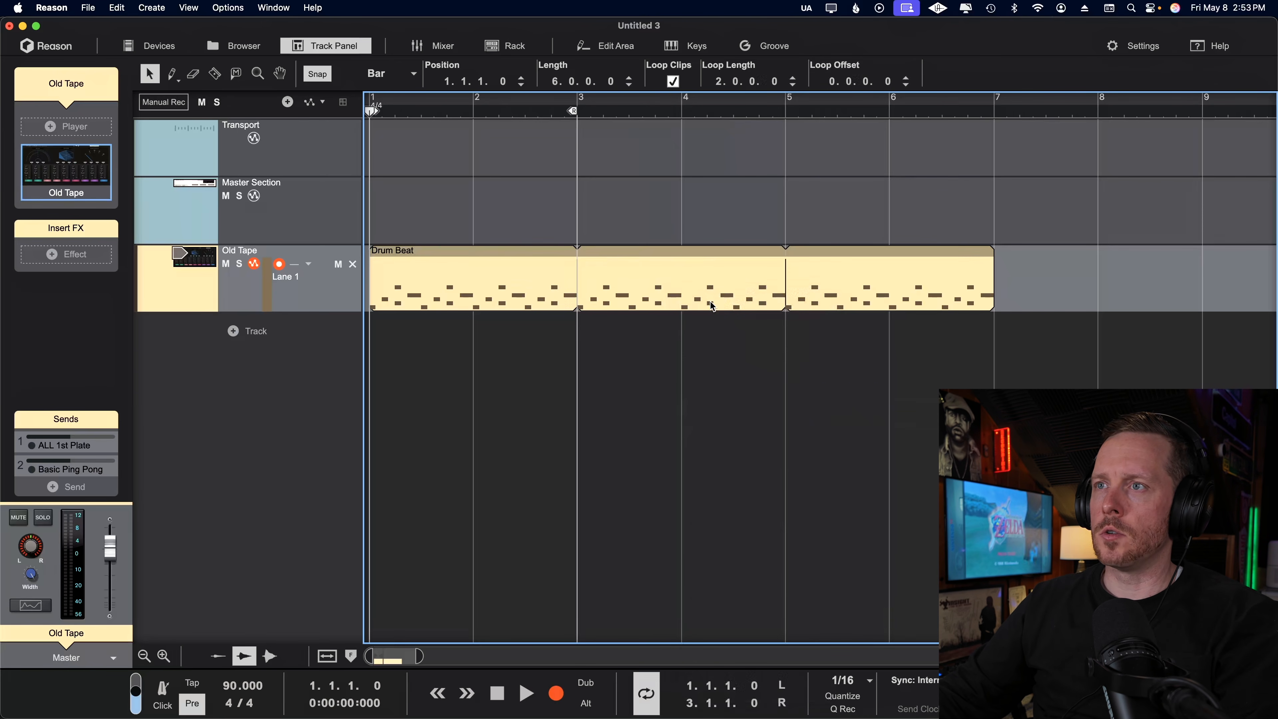
{"action": "right_click", "coordinate": [707, 295]}
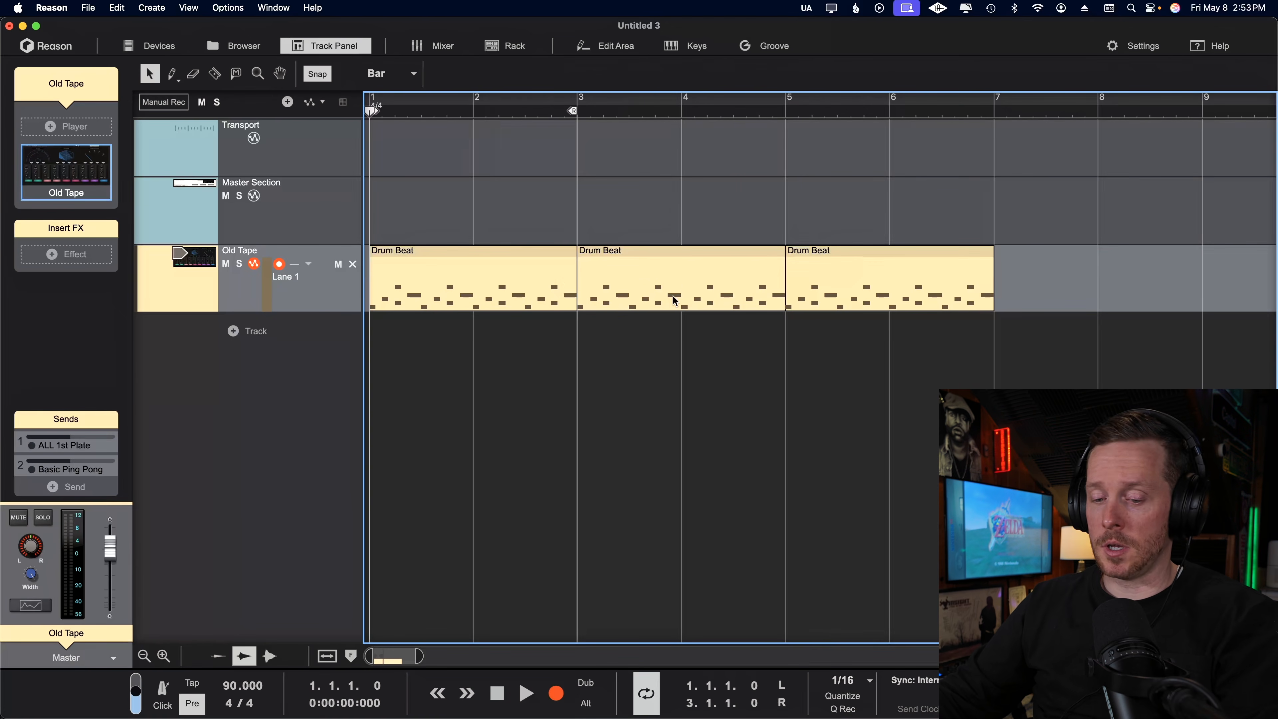
Step: Duplicate the loop instance at bar 3 of the looped Drum Beat clip as its own clip
{"action": "right_click", "coordinate": [674, 301]}
{"action": "mouse_move", "coordinate": [805, 409]}
{"action": "left_click", "coordinate": [885, 439]}
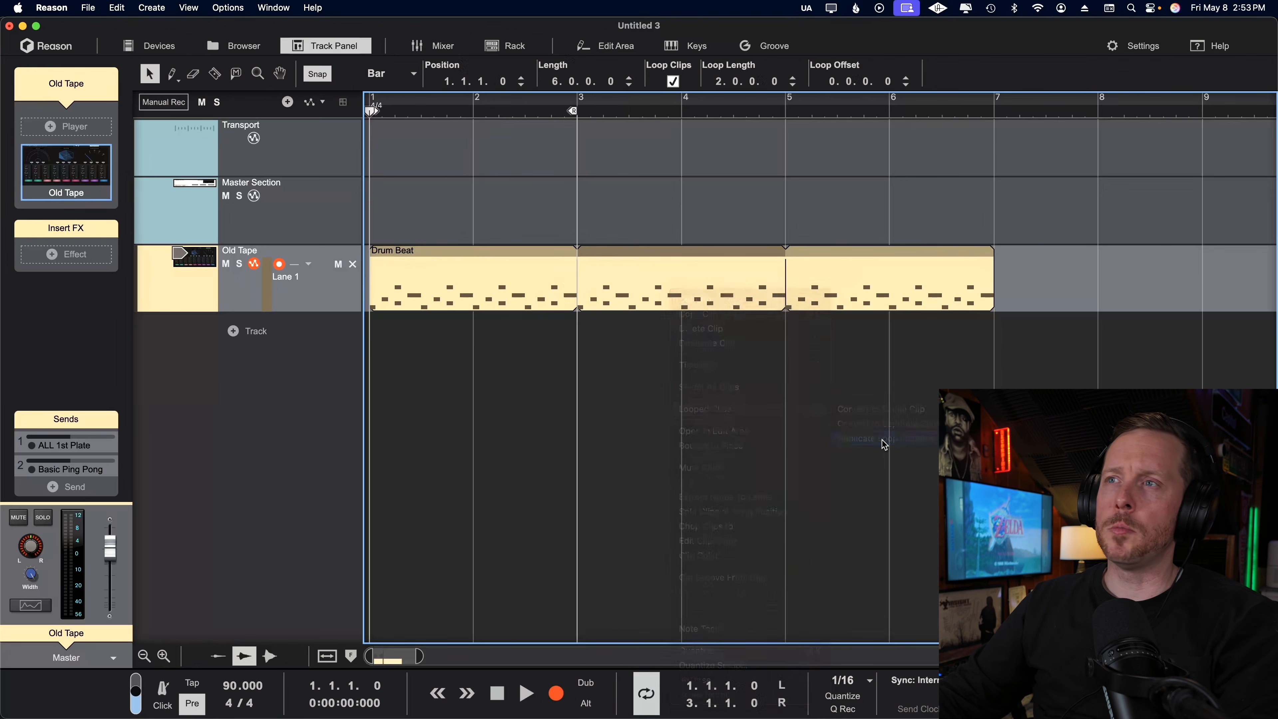
Step: Open the duplicated Drum Beat clip at bar 3 for note editing and raise the Slice #4 note at 3.2.3 to Slice #6
{"action": "left_click", "coordinate": [644, 290]}
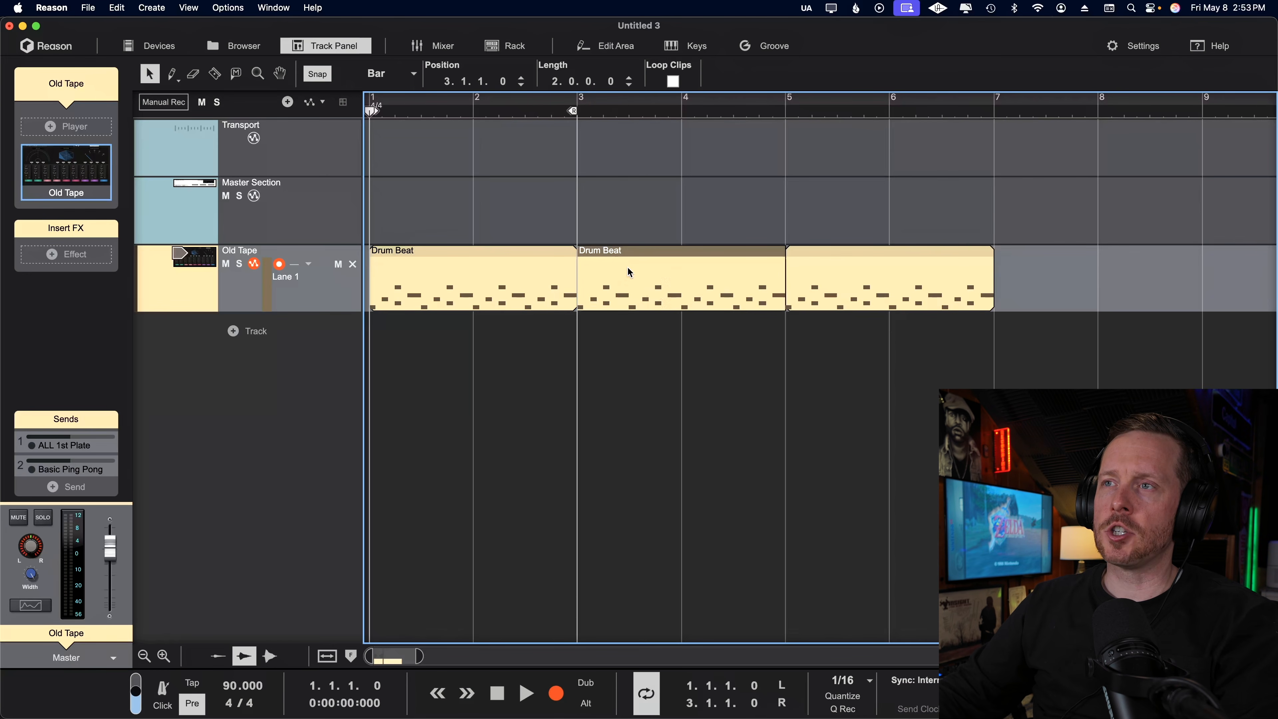
{"action": "left_click_drag", "start_coordinate": [635, 275], "coordinate": [661, 290]}
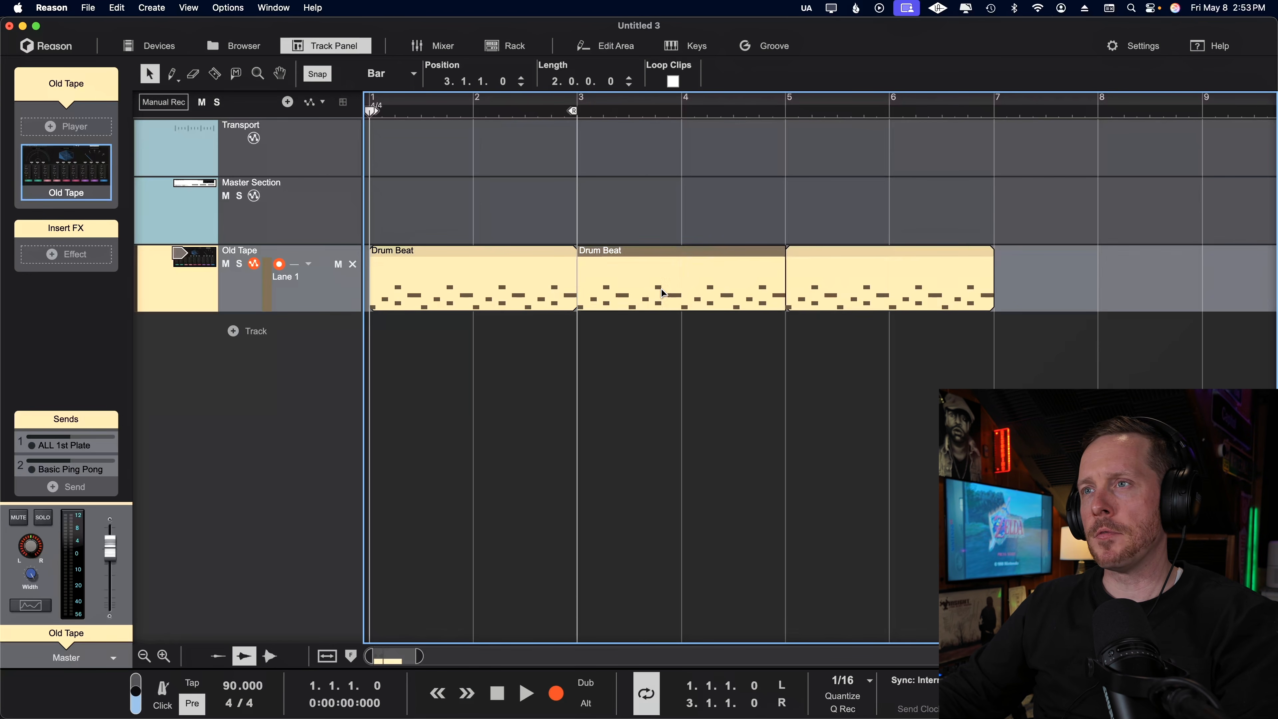
{"action": "double_click", "coordinate": [662, 290]}
{"action": "left_click_drag", "start_coordinate": [619, 555], "coordinate": [620, 526]}
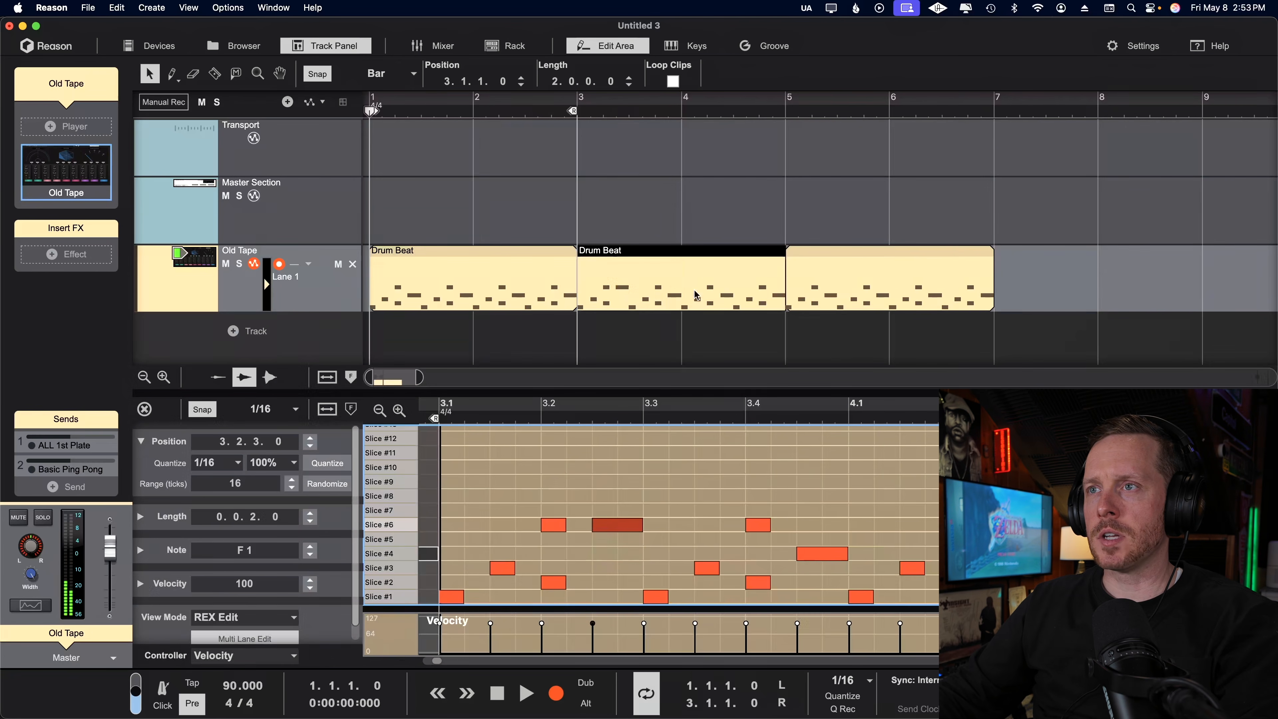
Step: Try moving the edited Drum Beat clip from bar 3 to bar 7 on the Old Tape track
{"action": "left_click_drag", "start_coordinate": [662, 278], "coordinate": [1097, 276], "text": "alt"}
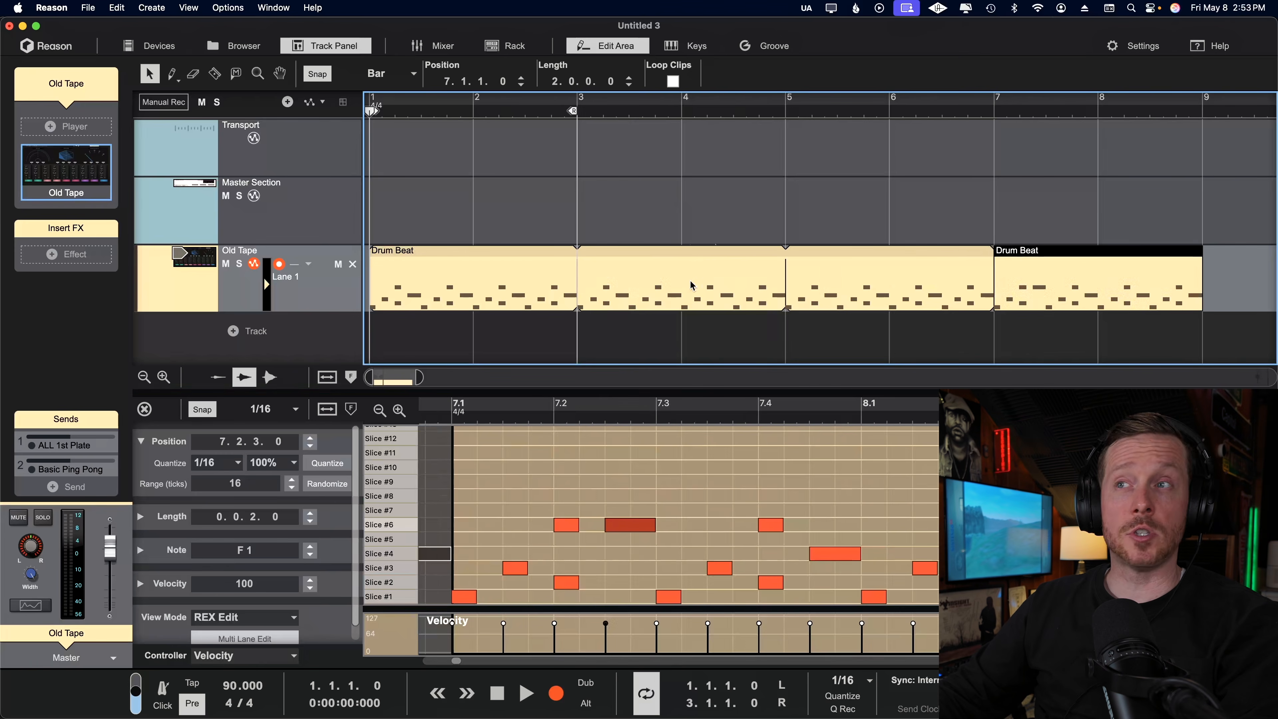
{"action": "left_click", "coordinate": [688, 296]}
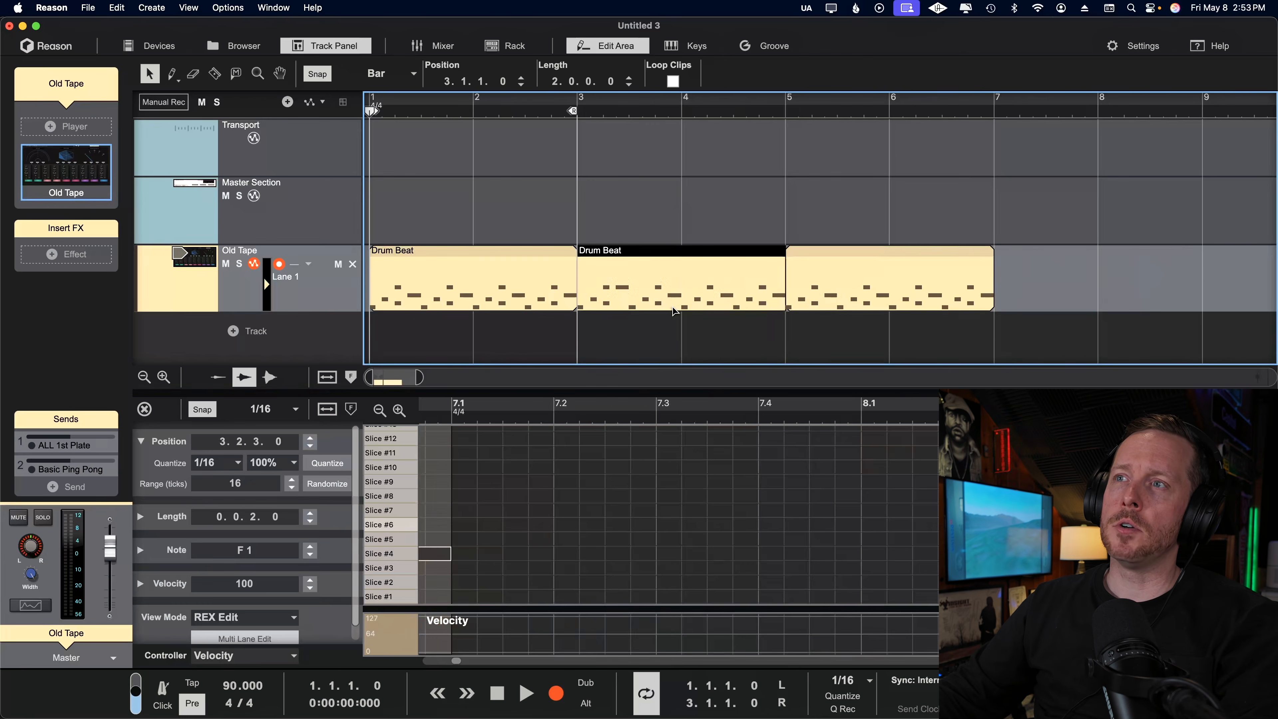
{"action": "left_click", "coordinate": [727, 184]}
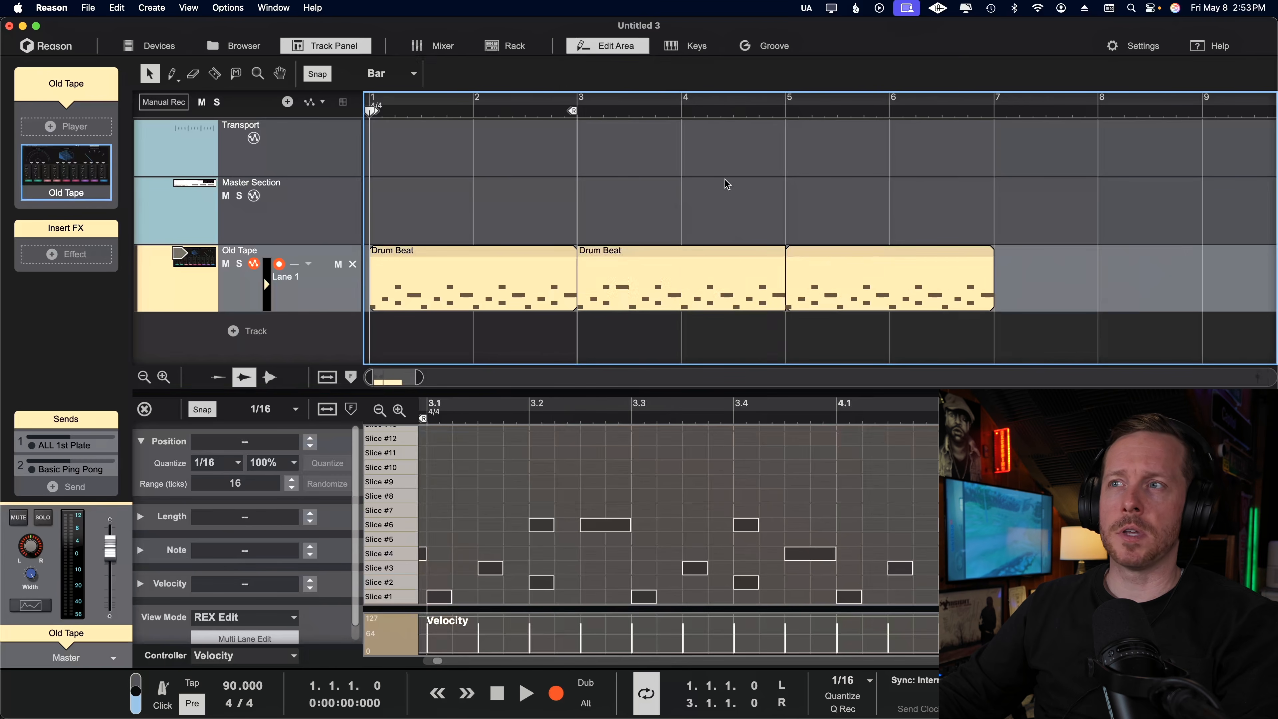
Step: Create a one-bar clip at bar 7 with four 1/16 notes on Slice #4 from 7.4, and play them
{"action": "double_click", "coordinate": [1063, 279]}
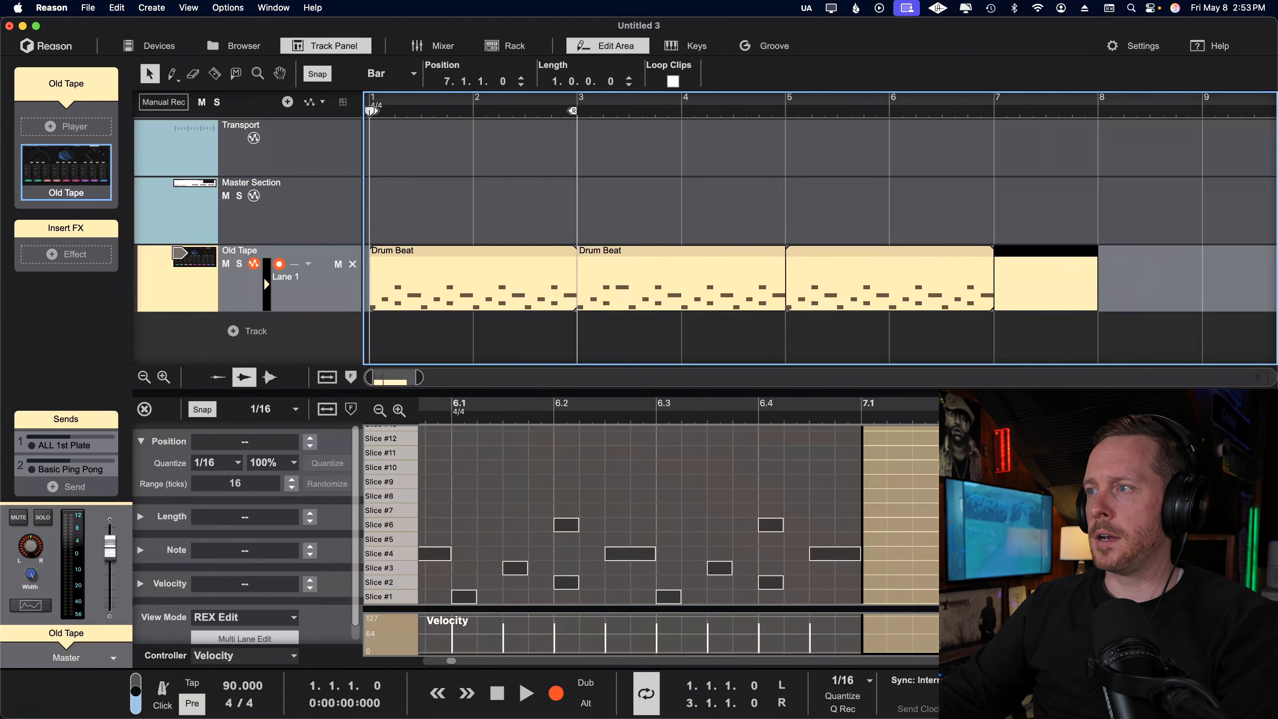
{"action": "left_click", "coordinate": [1181, 538], "text": "alt"}
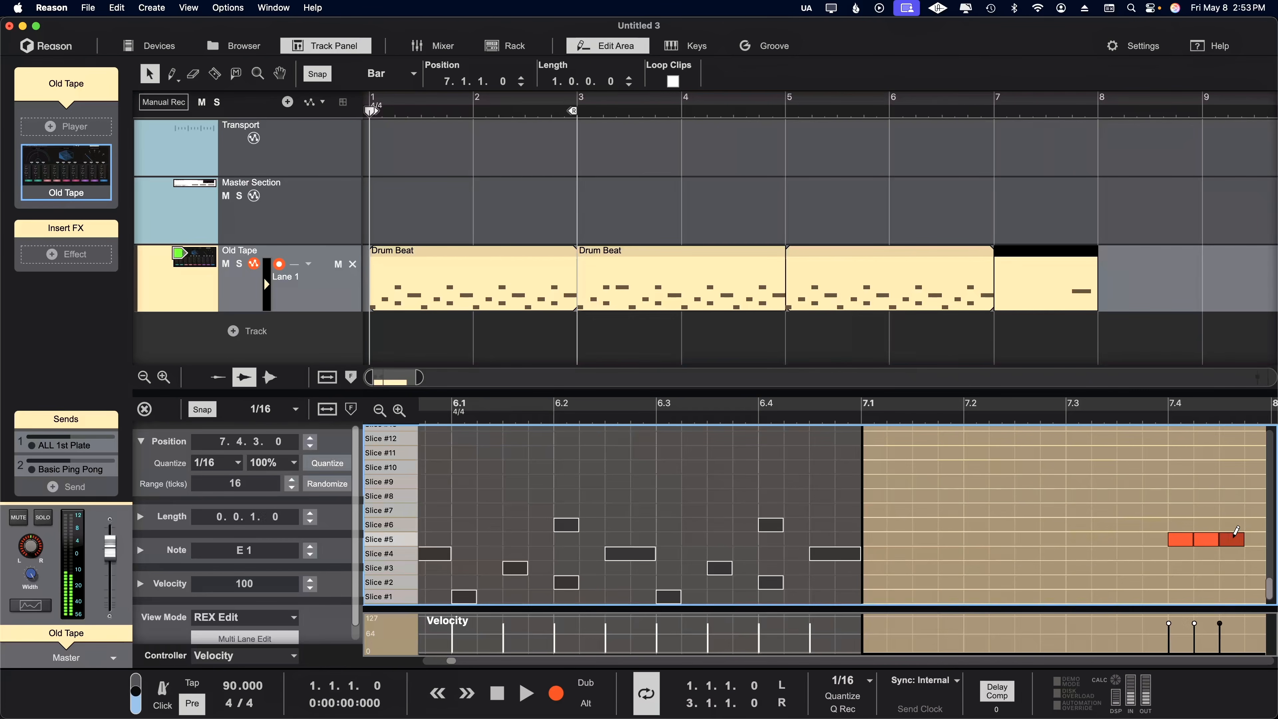
{"action": "left_click_drag", "start_coordinate": [1118, 505], "coordinate": [1258, 559]}
{"action": "left_click", "coordinate": [1172, 420]}
{"action": "key", "text": "space"}
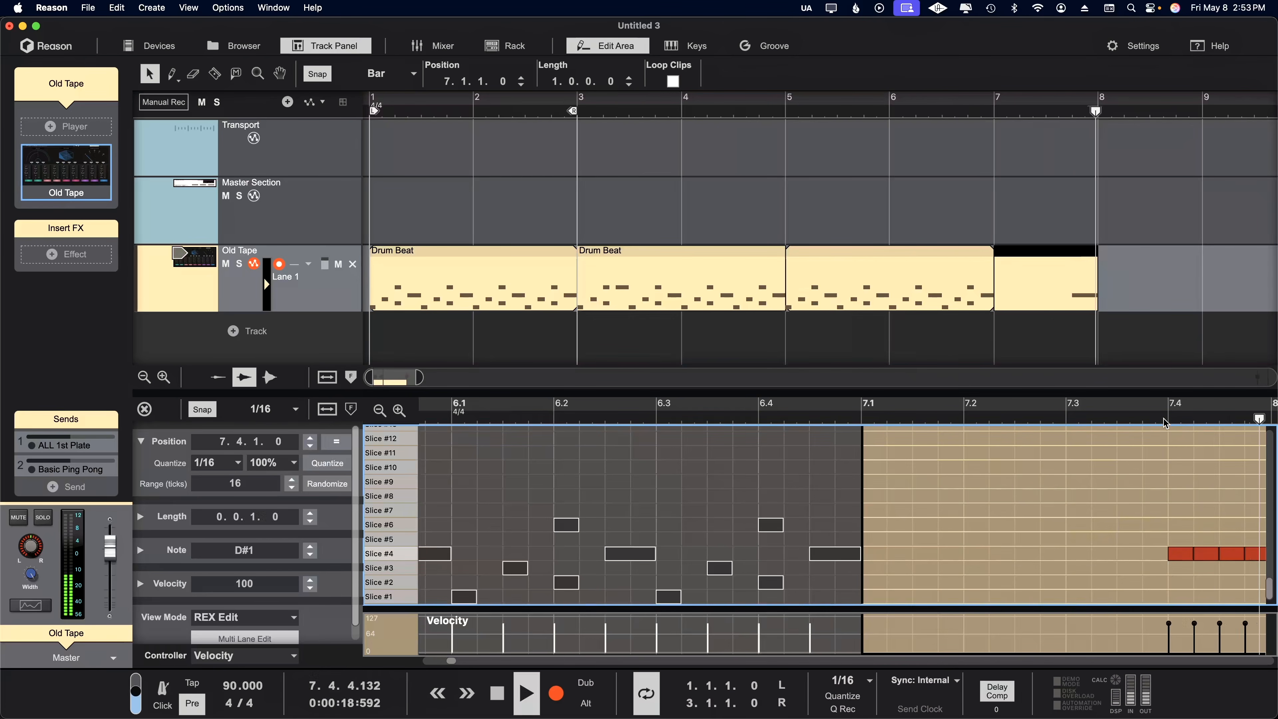
{"action": "key", "text": "space"}
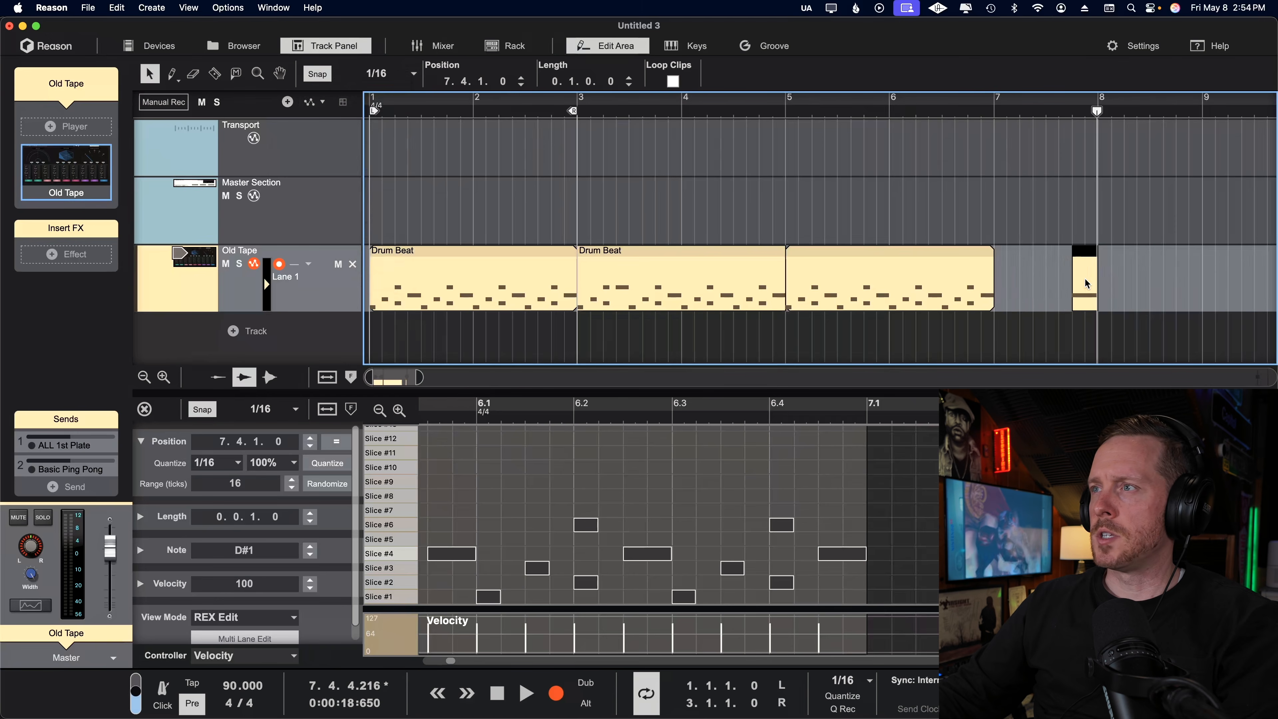
Step: Move the one-beat fill clip onto 4.4 over the Drum Beat clip, and play the passage leading through it
{"action": "left_click_drag", "start_coordinate": [1083, 281], "coordinate": [769, 276]}
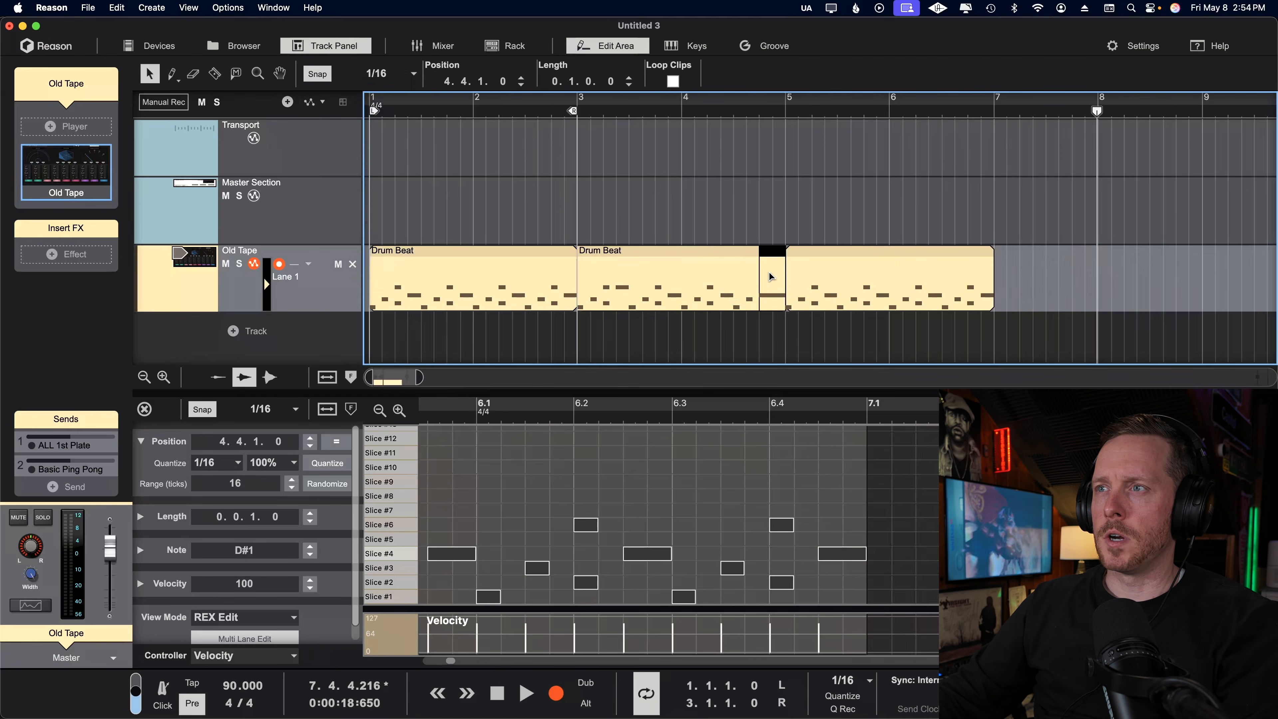
{"action": "left_click", "coordinate": [709, 112]}
{"action": "key", "text": "space"}
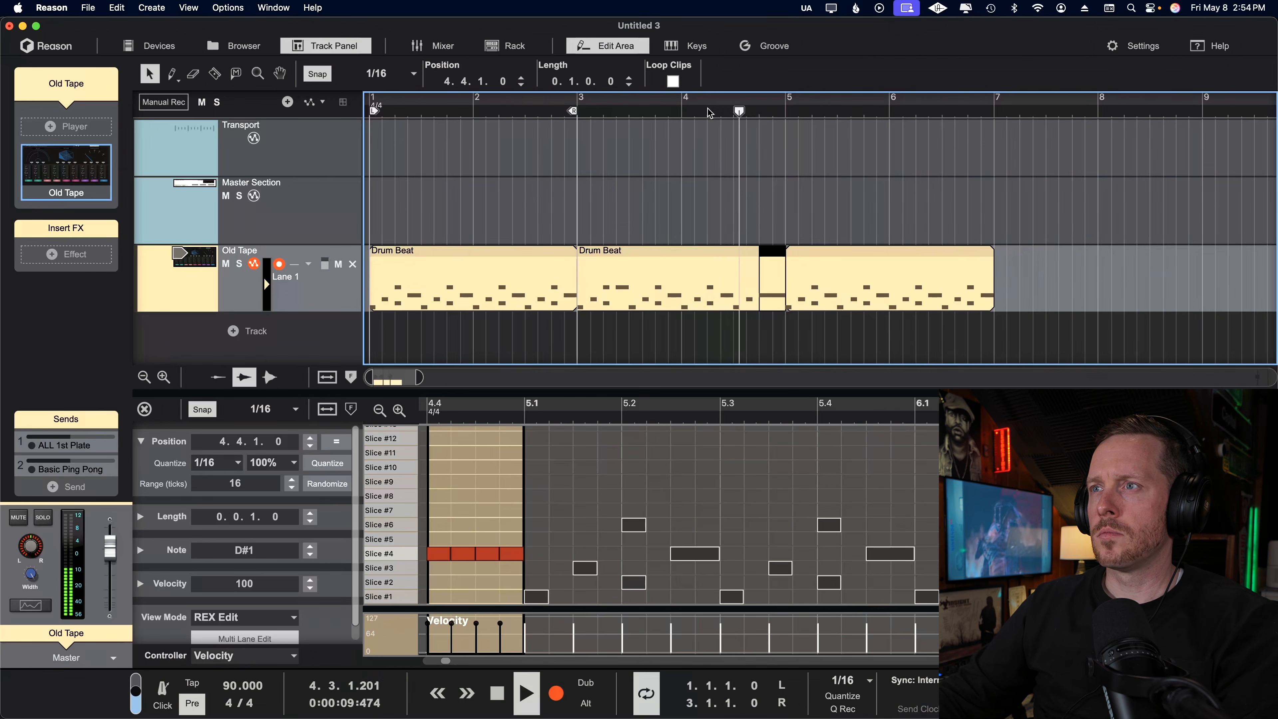
{"action": "key", "text": "space"}
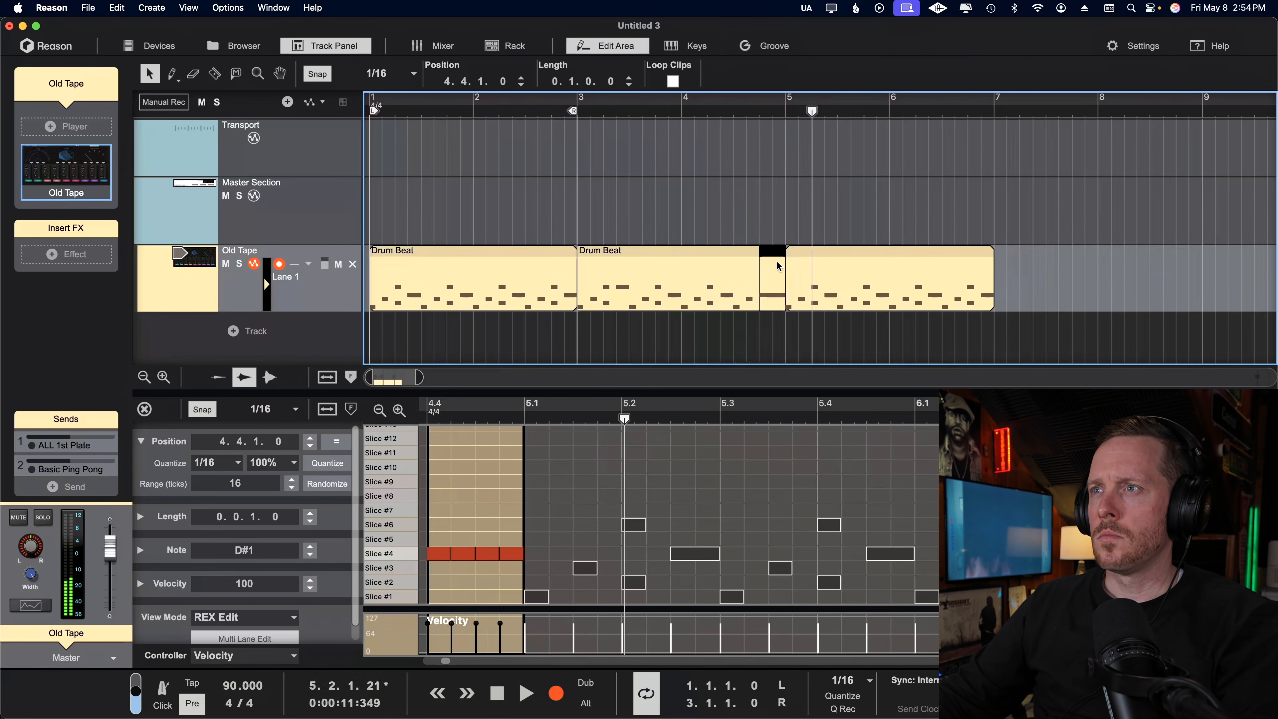
Step: Try moving the fill clip from 4.4 to 3.3.3 and undo the move
{"action": "left_click_drag", "start_coordinate": [778, 267], "coordinate": [662, 289]}
{"action": "key", "text": "super+z"}
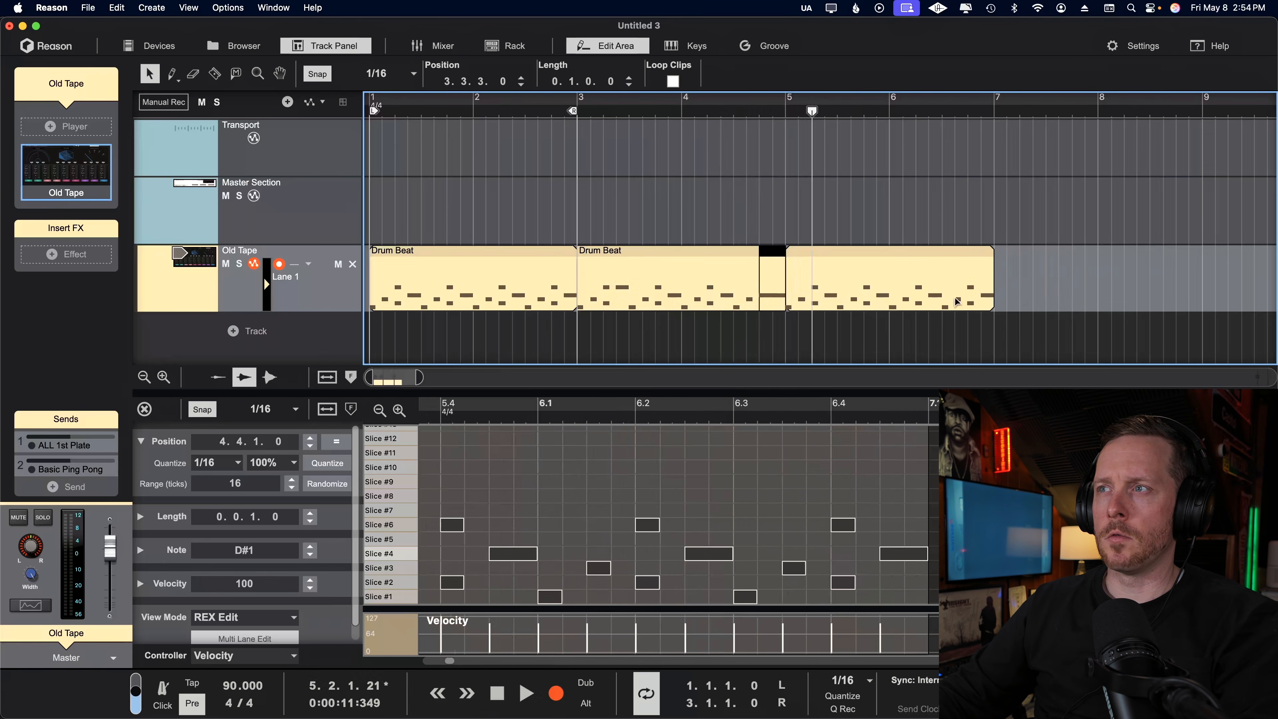
Step: Copy the one-beat fill clip to position 7.1.4 on the Old Tape track
{"action": "left_click_drag", "start_coordinate": [957, 301], "coordinate": [1030, 309]}
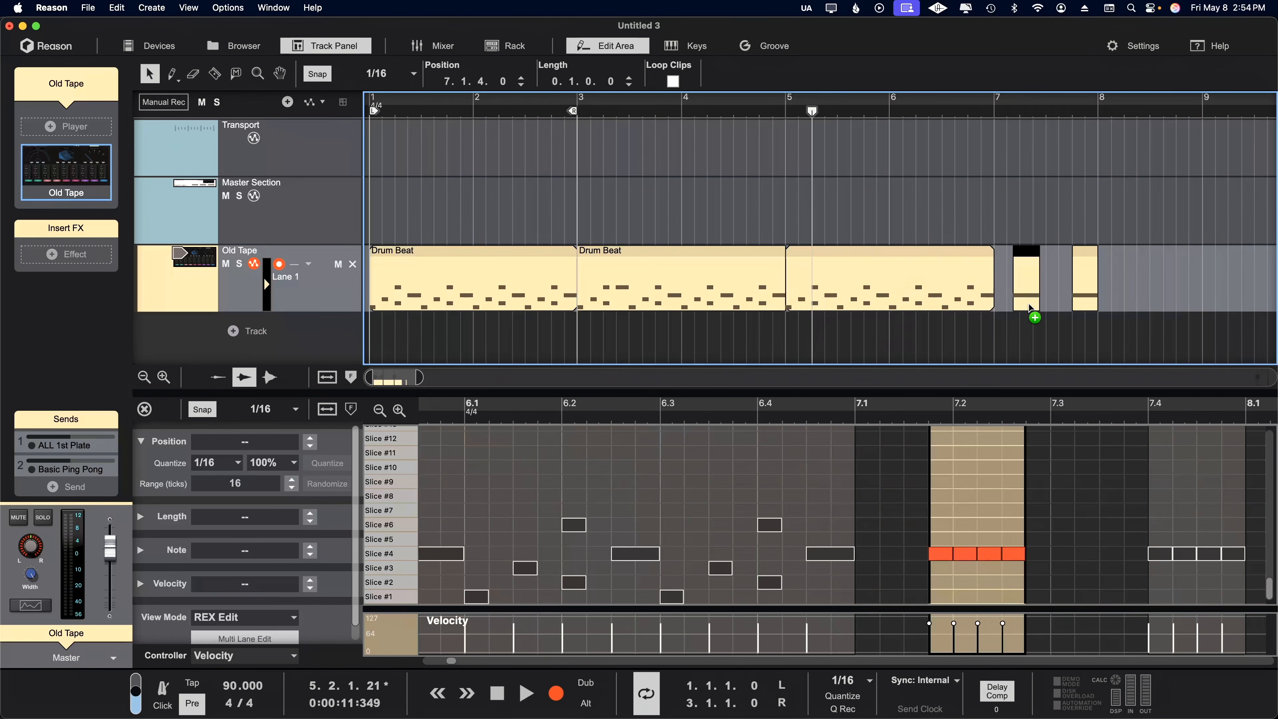
Step: Convert the looped Drum Beat clip to separate clips and move a Slice #3 note in the bar 5 clip up a few slices
{"action": "left_click", "coordinate": [901, 281]}
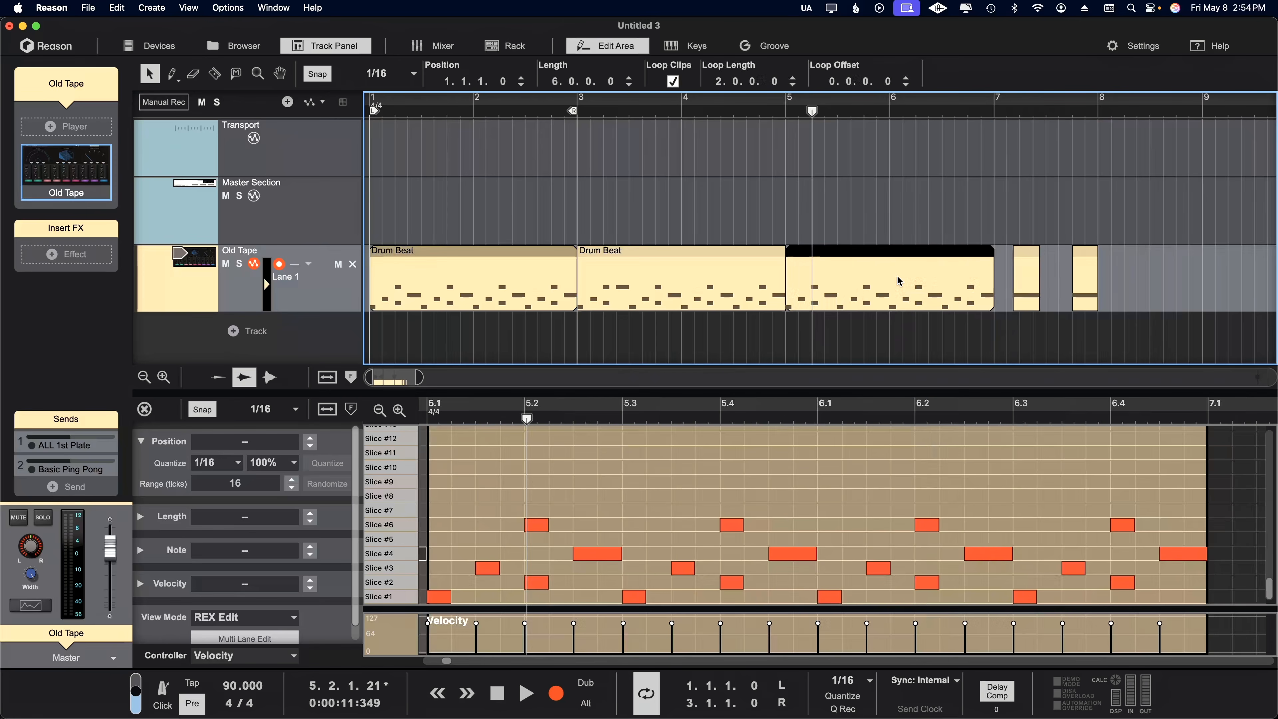
{"action": "right_click", "coordinate": [875, 288]}
{"action": "mouse_move", "coordinate": [1026, 397]}
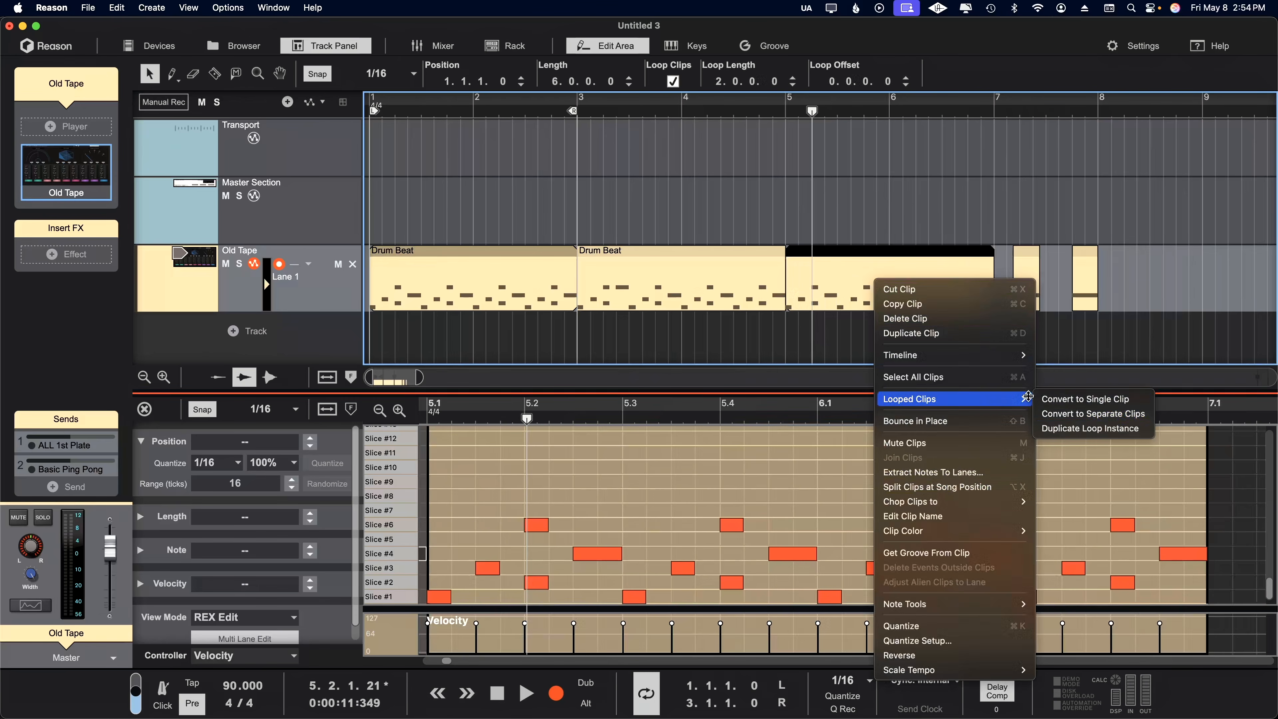
{"action": "left_click", "coordinate": [869, 325]}
{"action": "left_click", "coordinate": [869, 325]}
{"action": "double_click", "coordinate": [863, 295]}
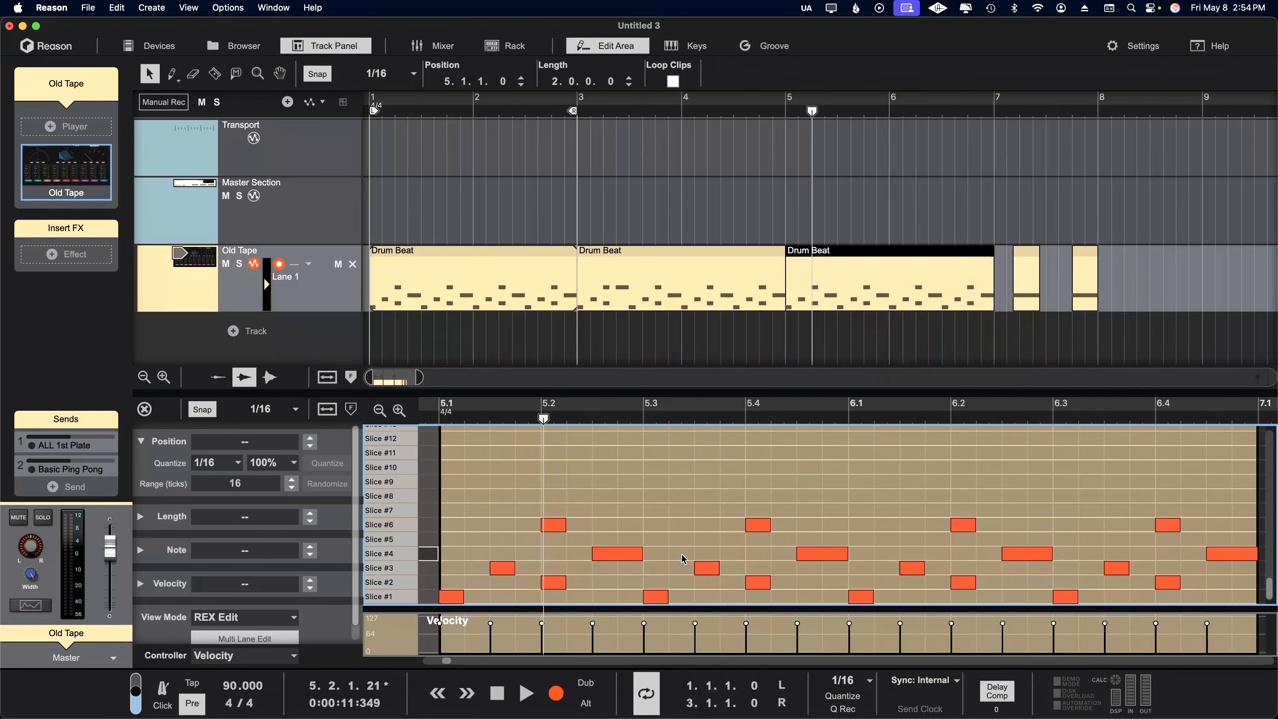
{"action": "left_click_drag", "start_coordinate": [710, 568], "coordinate": [710, 516]}
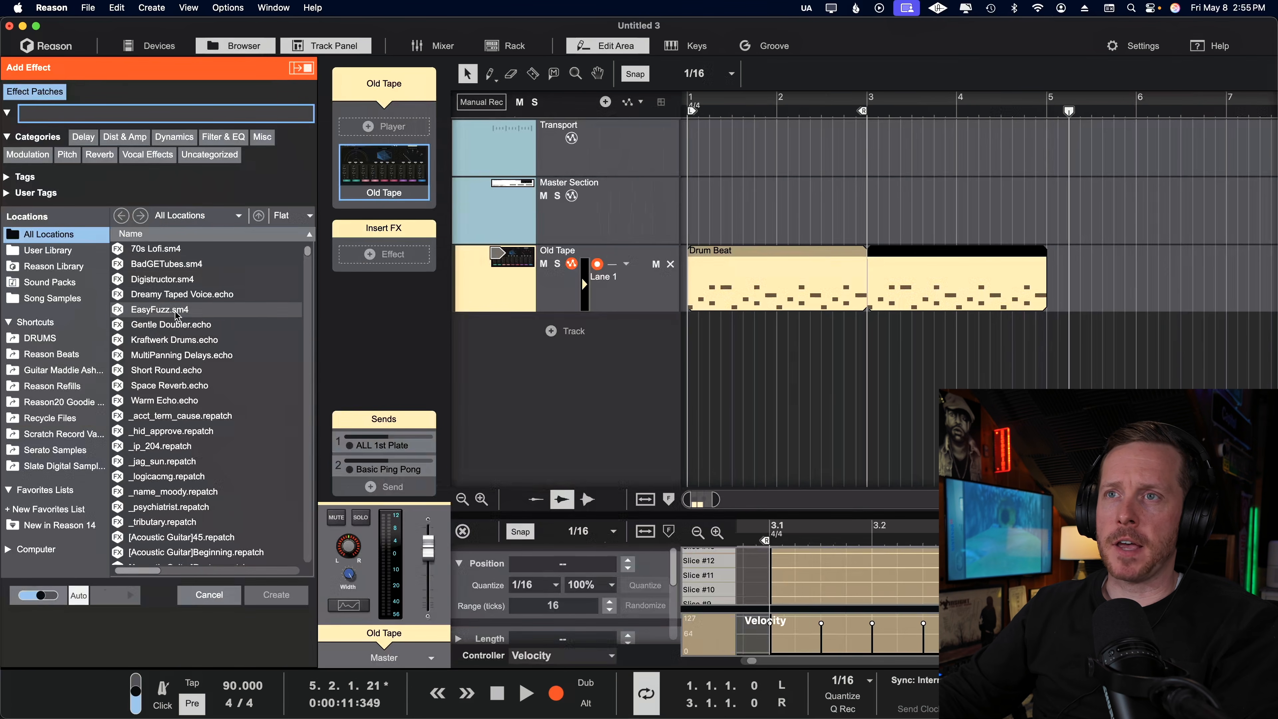
Step: Add EasyFuzz.sm4 as an insert effect on Old Tape and automate its Damage Control in a two-beat clip at bar 1
{"action": "left_click_drag", "start_coordinate": [182, 309], "coordinate": [373, 274]}
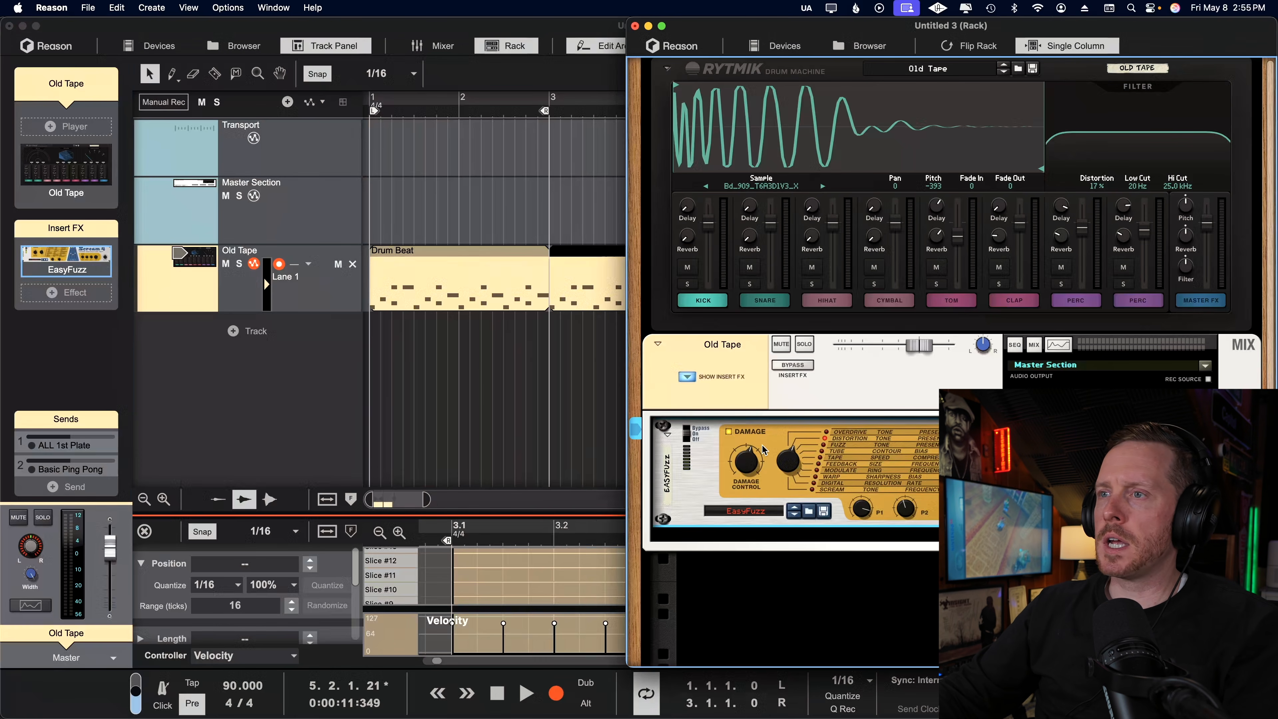
{"action": "left_click", "coordinate": [754, 470], "text": "alt"}
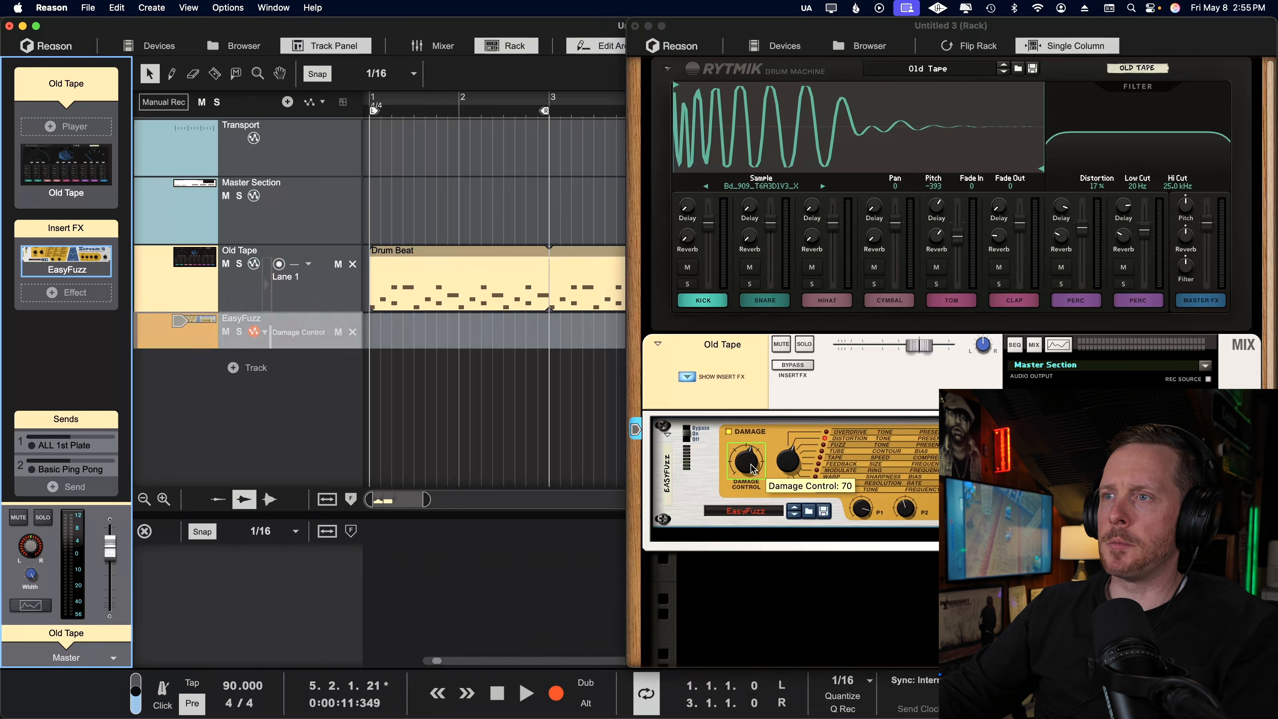
{"action": "left_click_drag", "start_coordinate": [411, 340], "coordinate": [412, 341]}
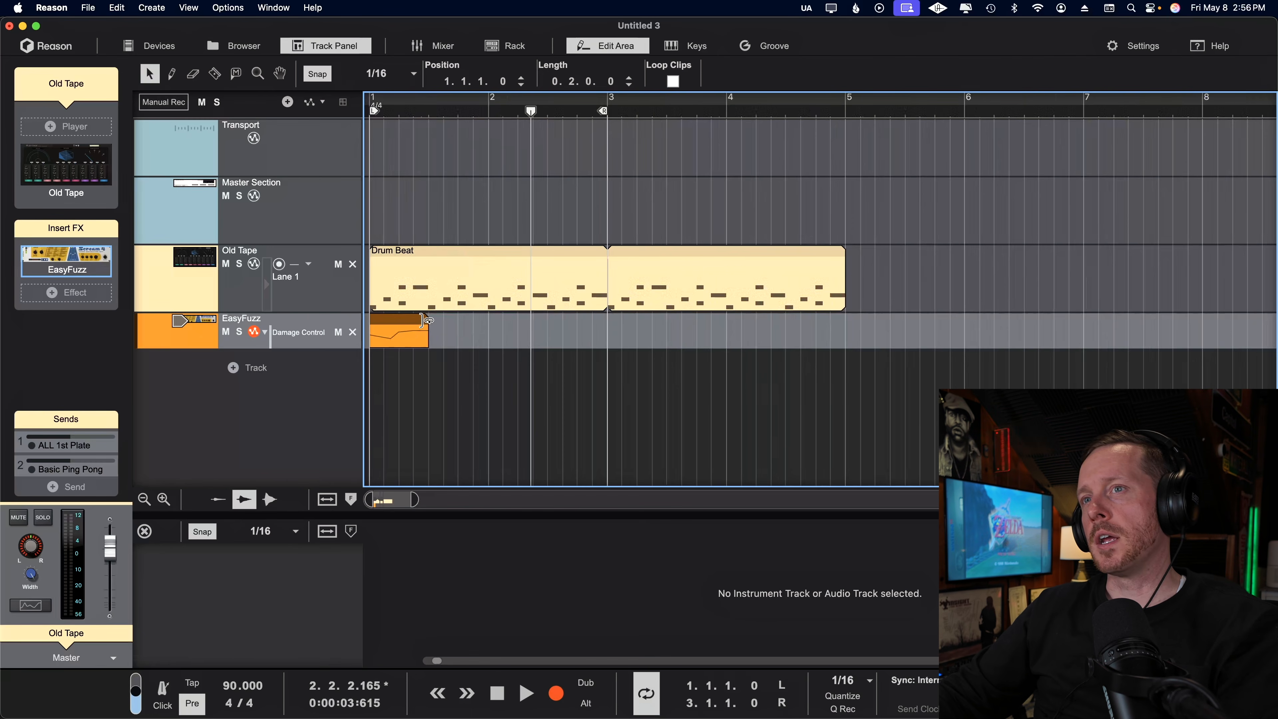
Step: Loop the two-beat Damage Control automation clip out to bar 5 and play the beat with it
{"action": "left_click_drag", "start_coordinate": [423, 321], "coordinate": [790, 391]}
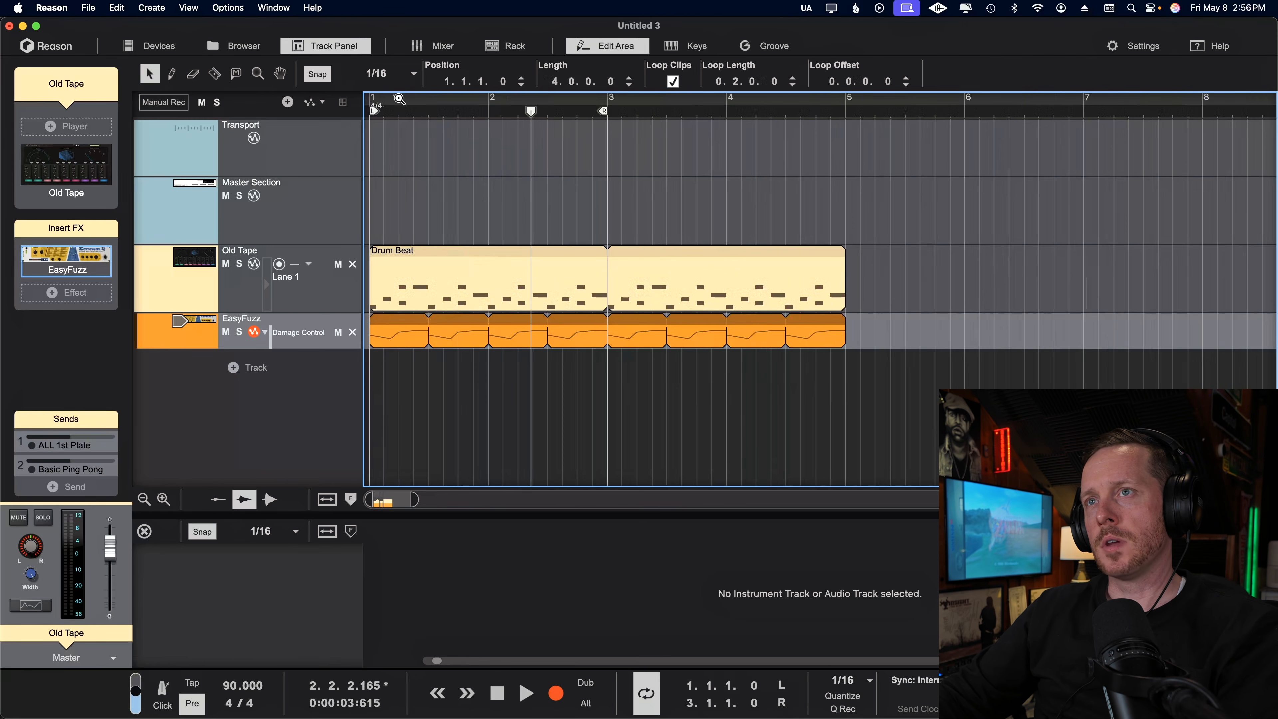
{"action": "key", "text": "space"}
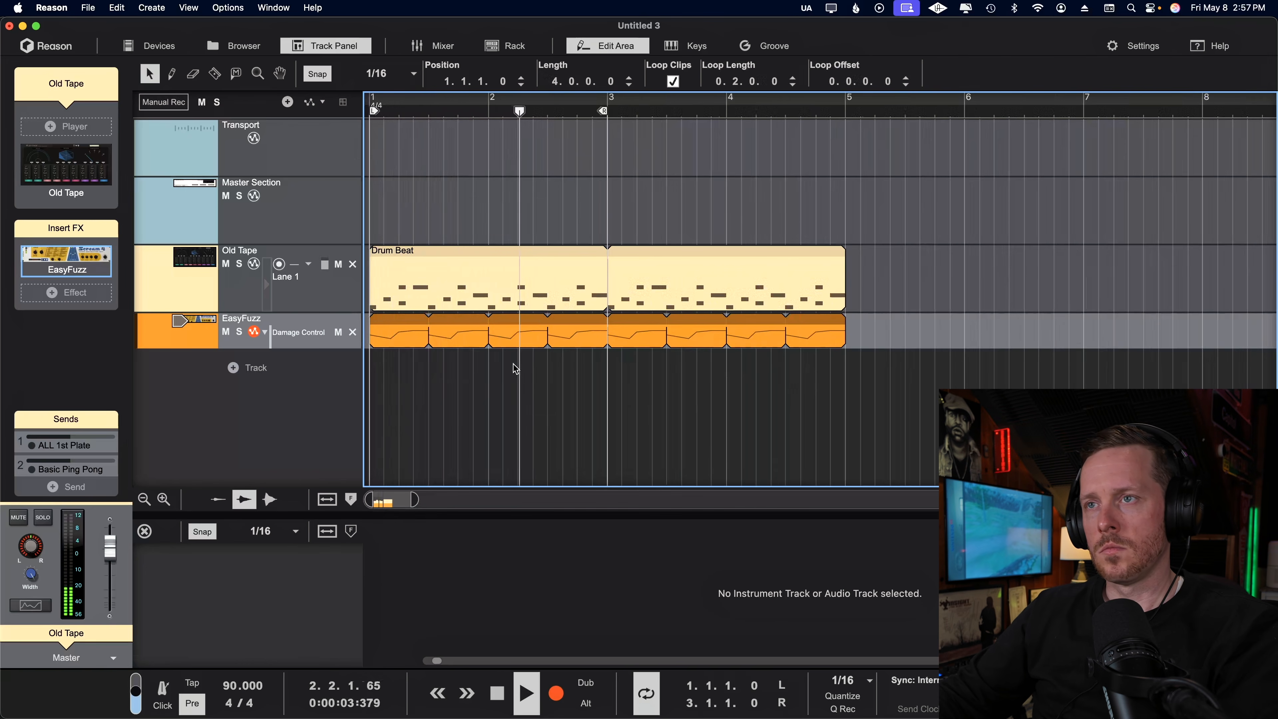
{"action": "key", "text": "space"}
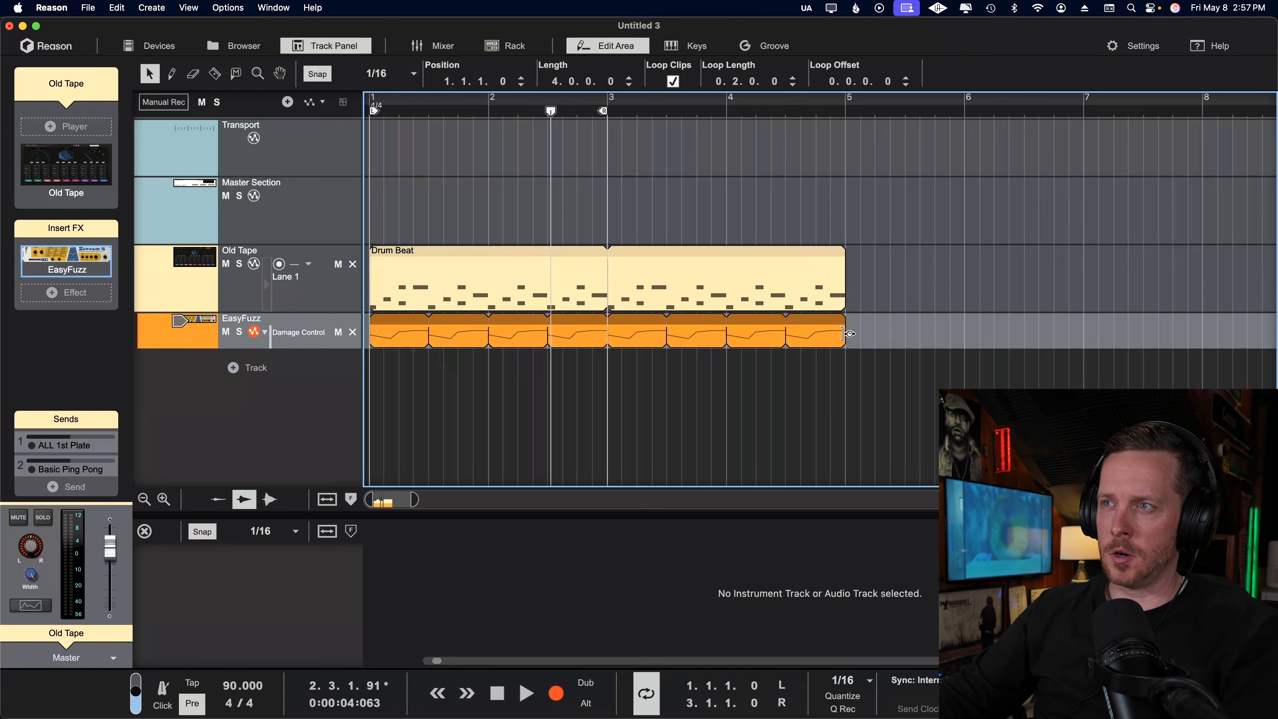
Step: Try scaling the looped Damage Control automation to a 1.2.0.0 length, play it, and scale it back to 4.0.0.0
{"action": "left_click_drag", "start_coordinate": [847, 333], "coordinate": [549, 405]}
{"action": "left_click", "coordinate": [391, 110]}
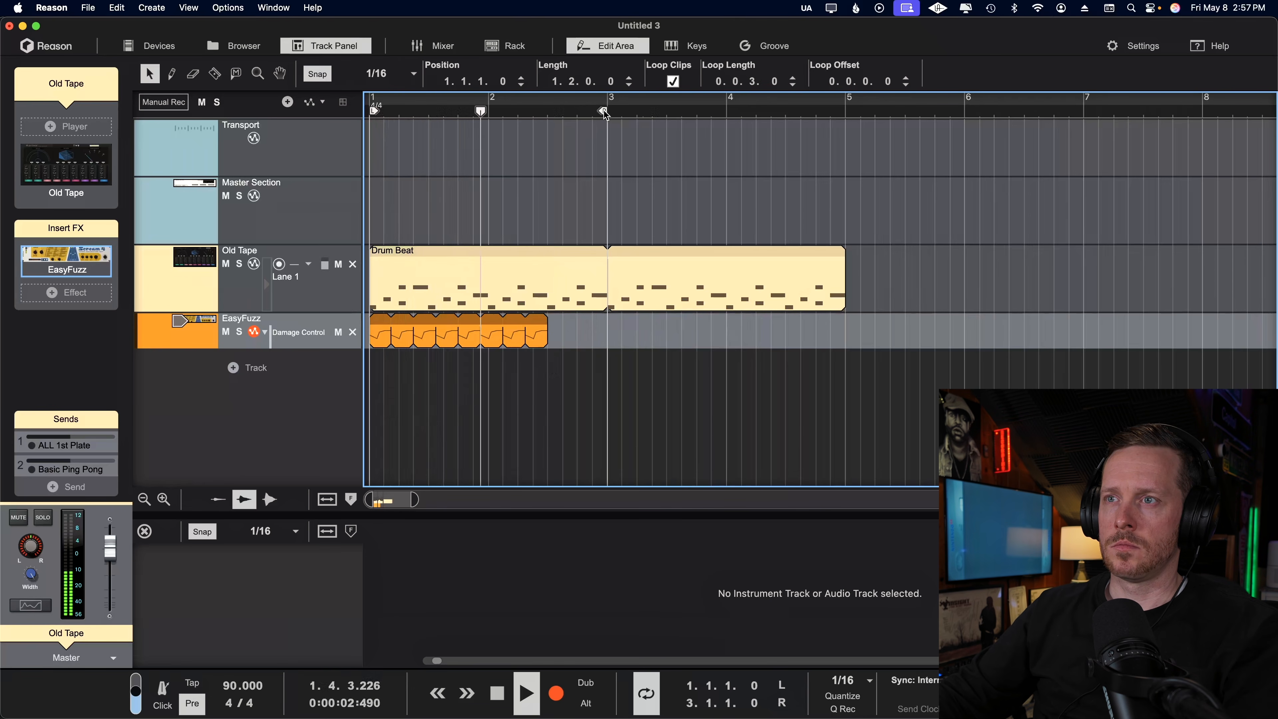
{"action": "key", "text": "space"}
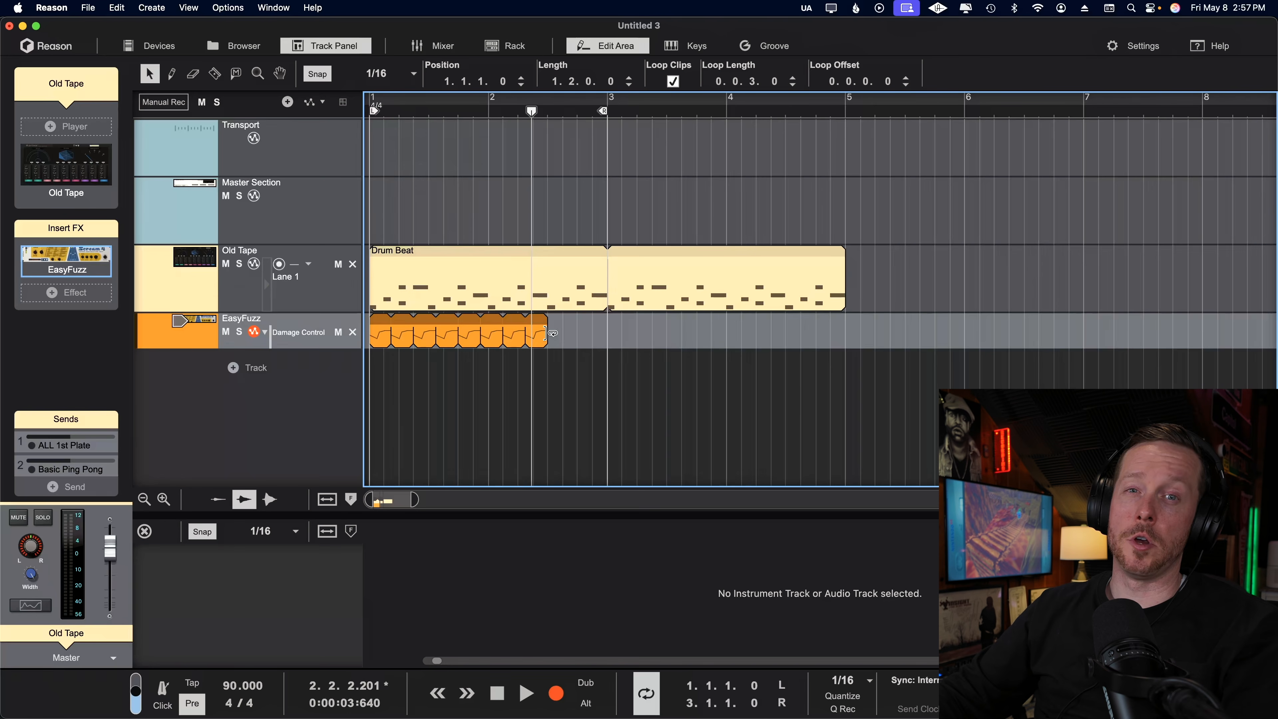
{"action": "left_click_drag", "start_coordinate": [549, 322], "coordinate": [842, 369]}
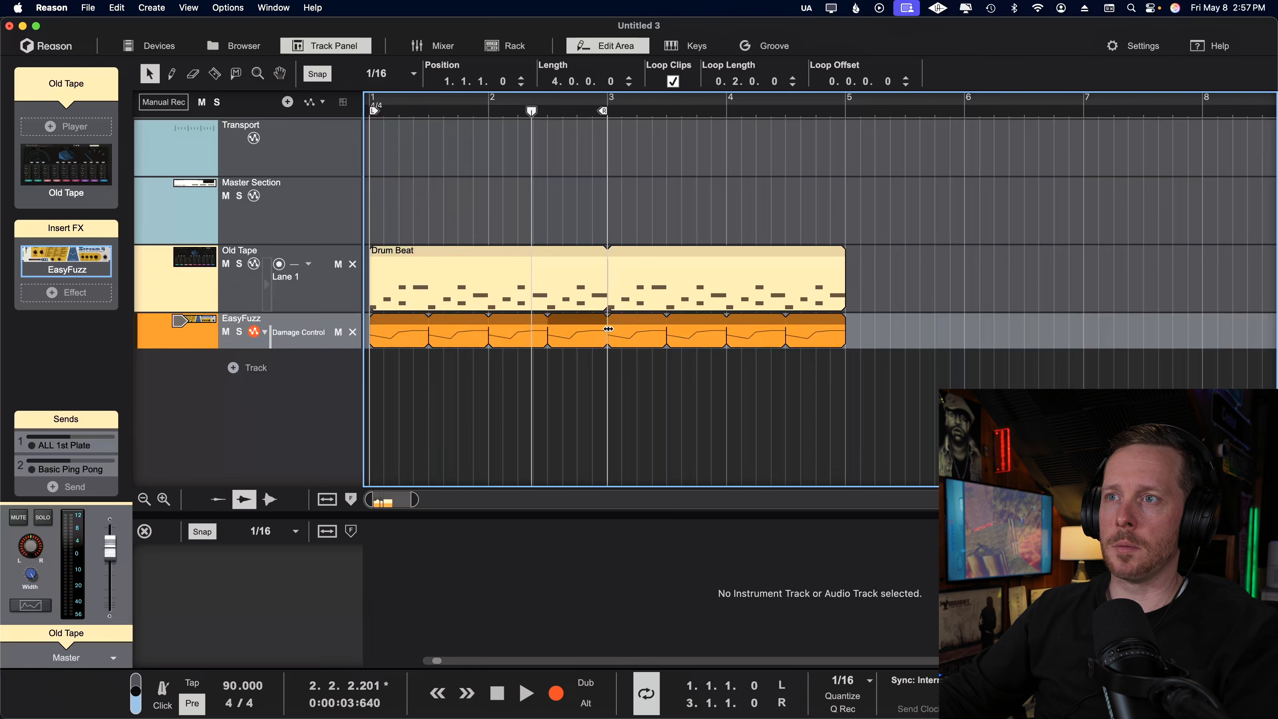
Step: Shorten the automation clip's loop length to 0.0.2.0 while keeping its total length, and play the result
{"action": "left_click_drag", "start_coordinate": [608, 329], "coordinate": [562, 334]}
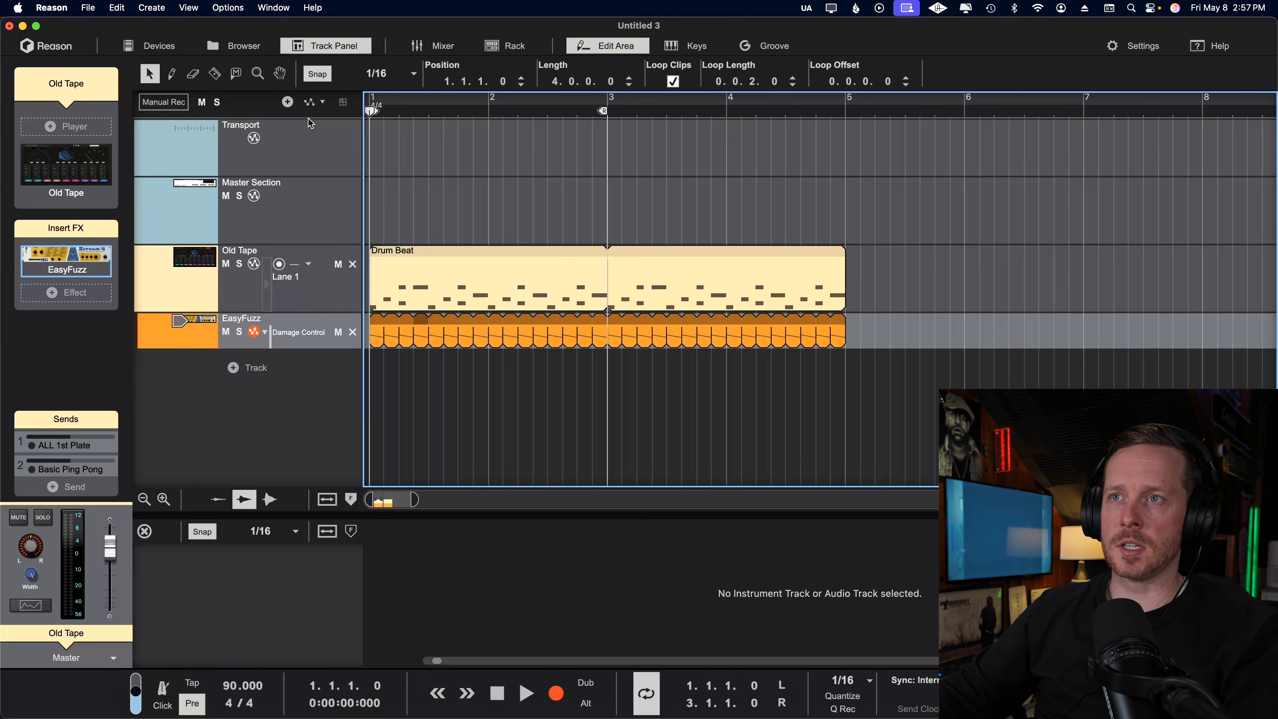
{"action": "key", "text": "space"}
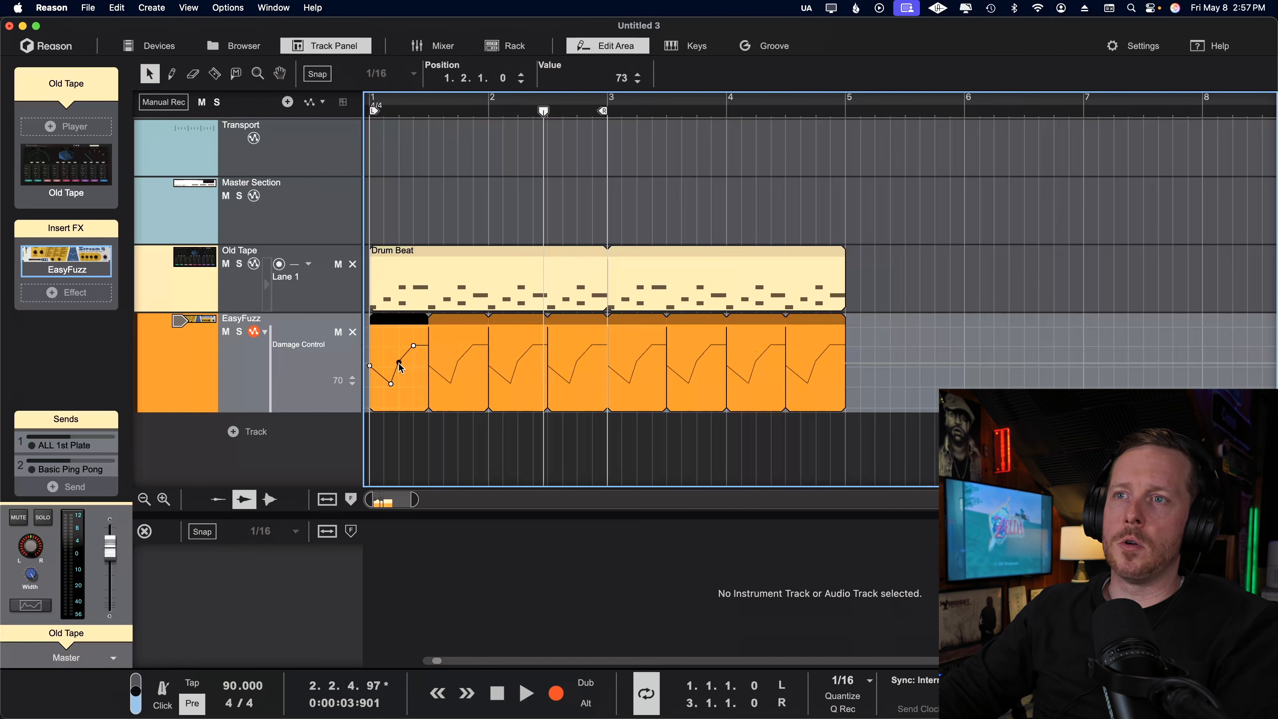
Step: Move the automation point at 1.2.1 in the first Damage Control clip lower and to the right, and close the clip
{"action": "left_click_drag", "start_coordinate": [400, 364], "coordinate": [412, 393]}
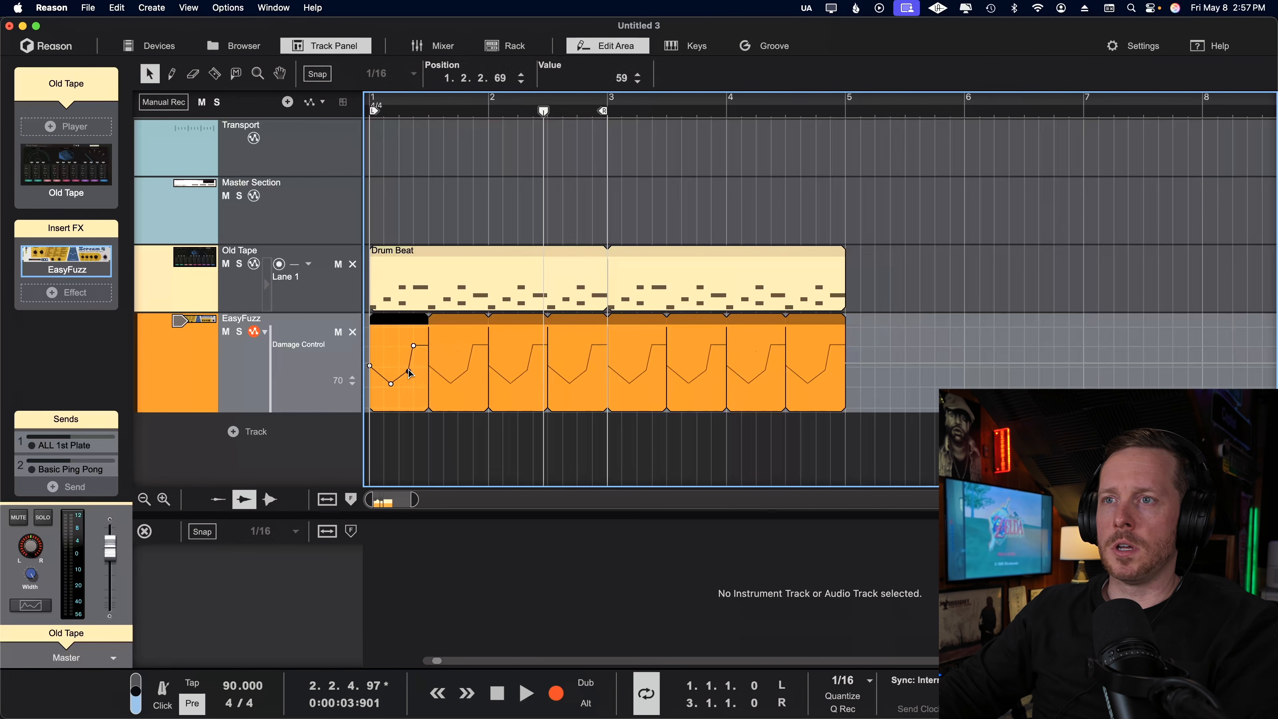
{"action": "left_click", "coordinate": [906, 328]}
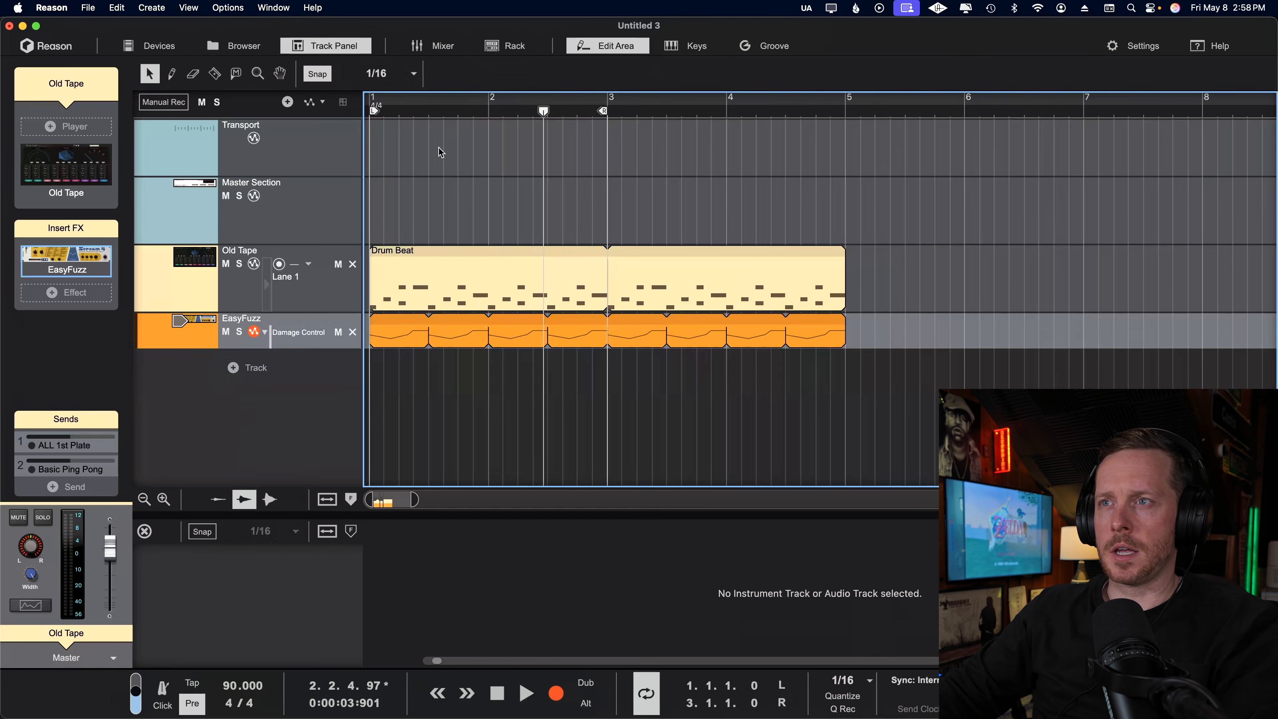
Step: Make the looped Damage Control clips independent and open the second two-beat clip for editing its curve
{"action": "left_click", "coordinate": [486, 252]}
{"action": "right_click", "coordinate": [457, 336]}
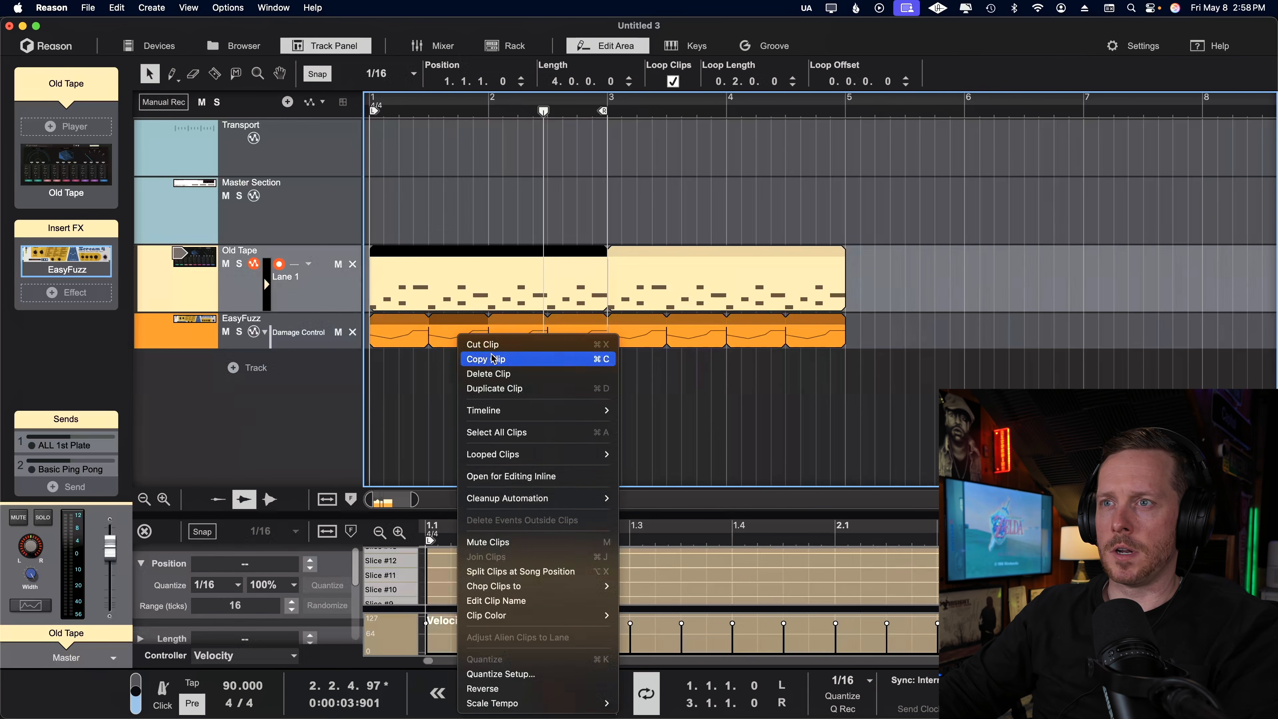
{"action": "mouse_move", "coordinate": [558, 454]}
{"action": "left_click", "coordinate": [676, 484]}
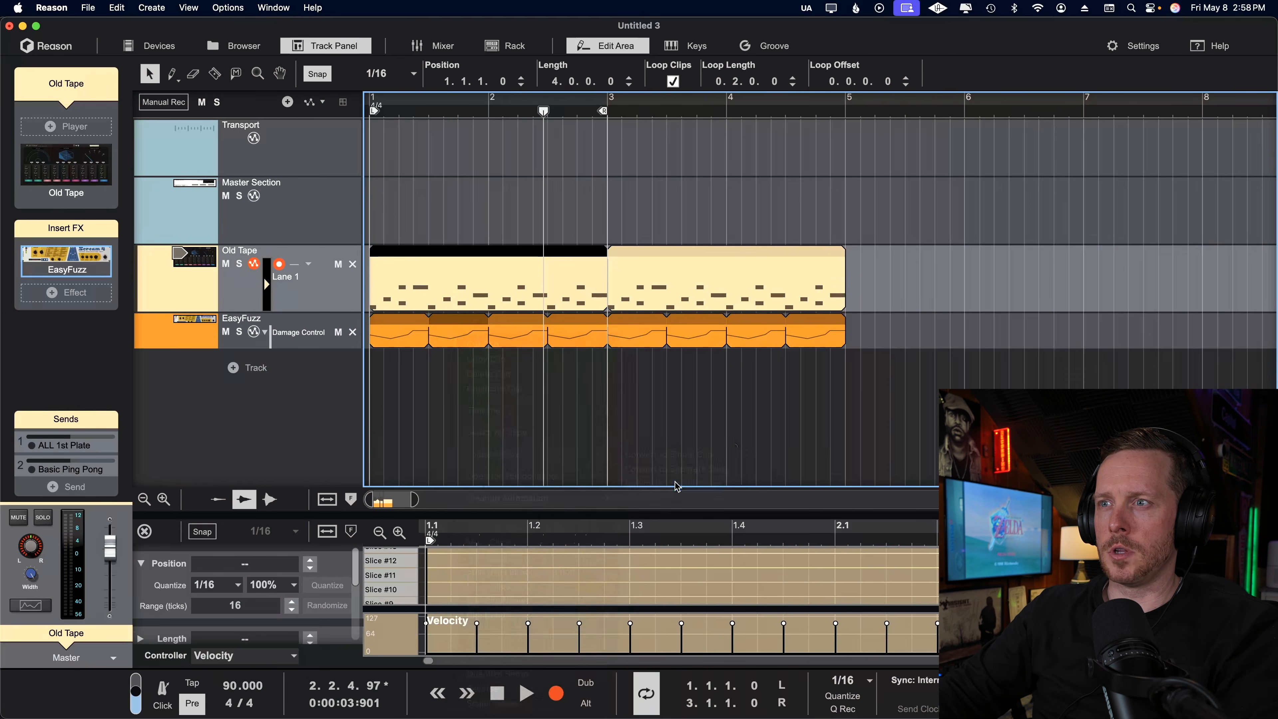
{"action": "double_click", "coordinate": [465, 343]}
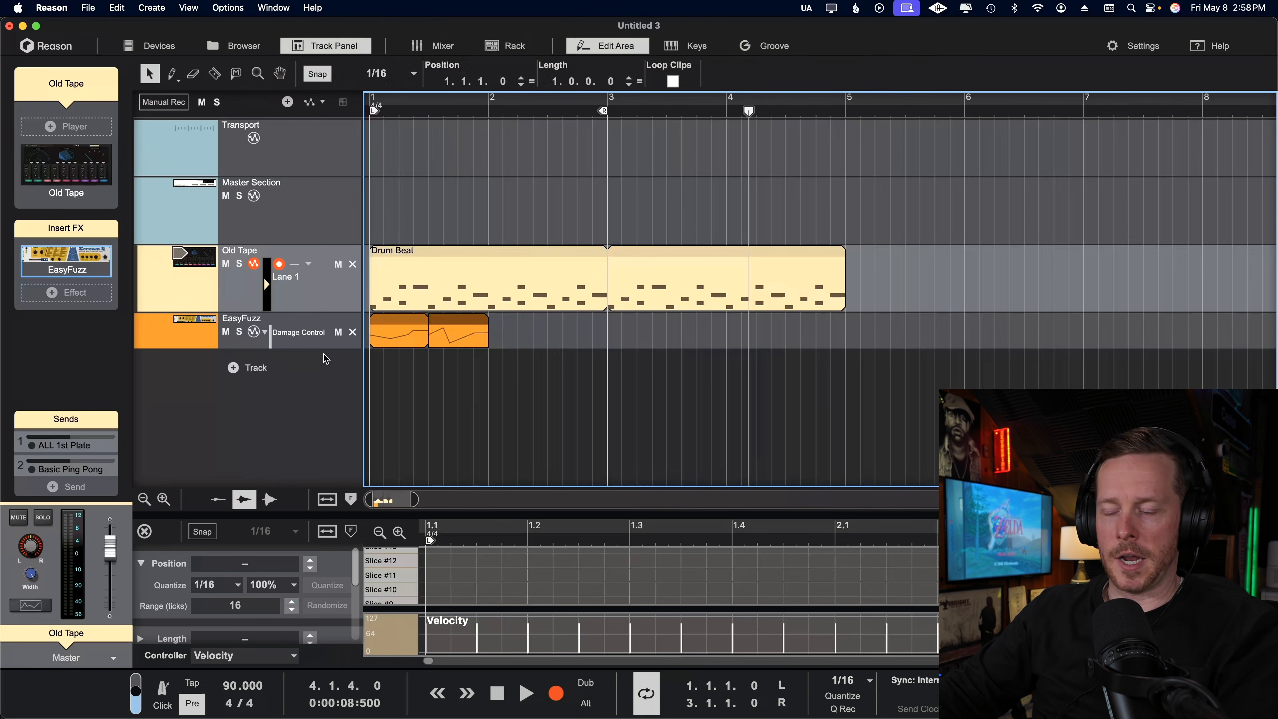
Step: Duplicate the pair of Damage Control automation clips three times to fill up to bar 5, and play from the start
{"action": "key", "text": "super+d"}
{"action": "key", "text": "super+d"}
{"action": "key", "text": "super+d"}
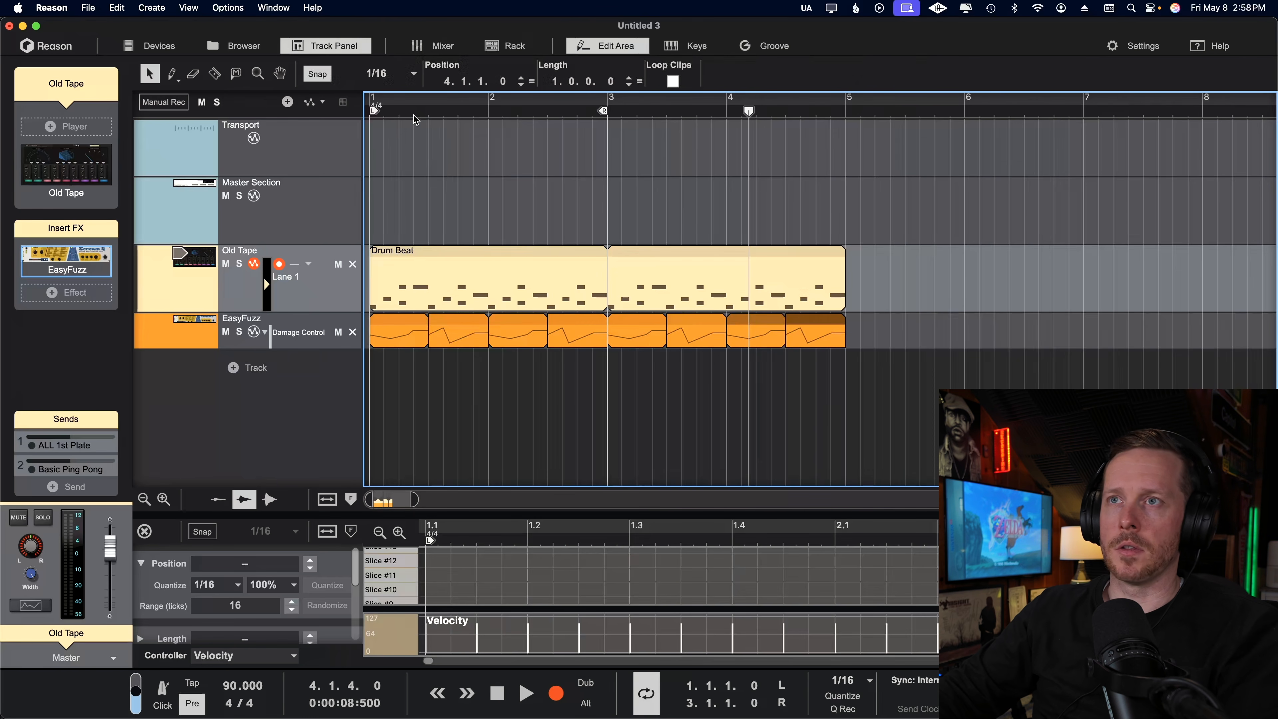
{"action": "left_click", "coordinate": [416, 120]}
{"action": "key", "text": "space"}
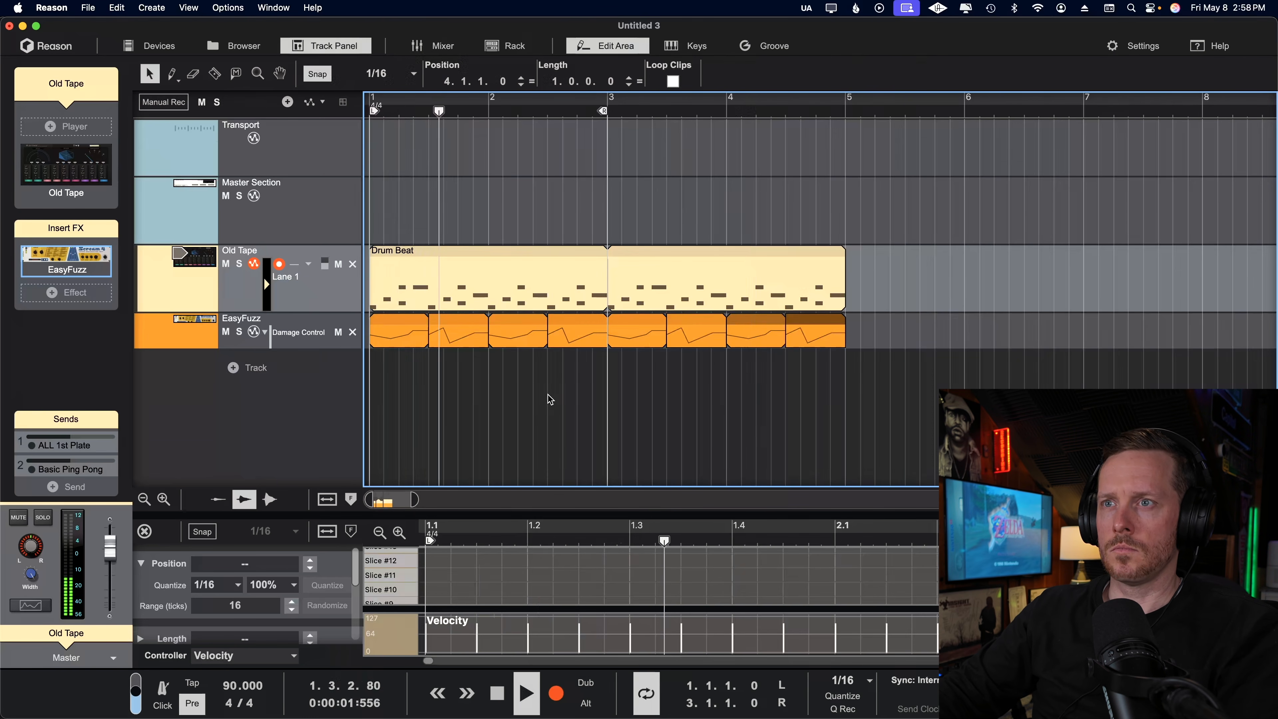
{"action": "key", "text": "space"}
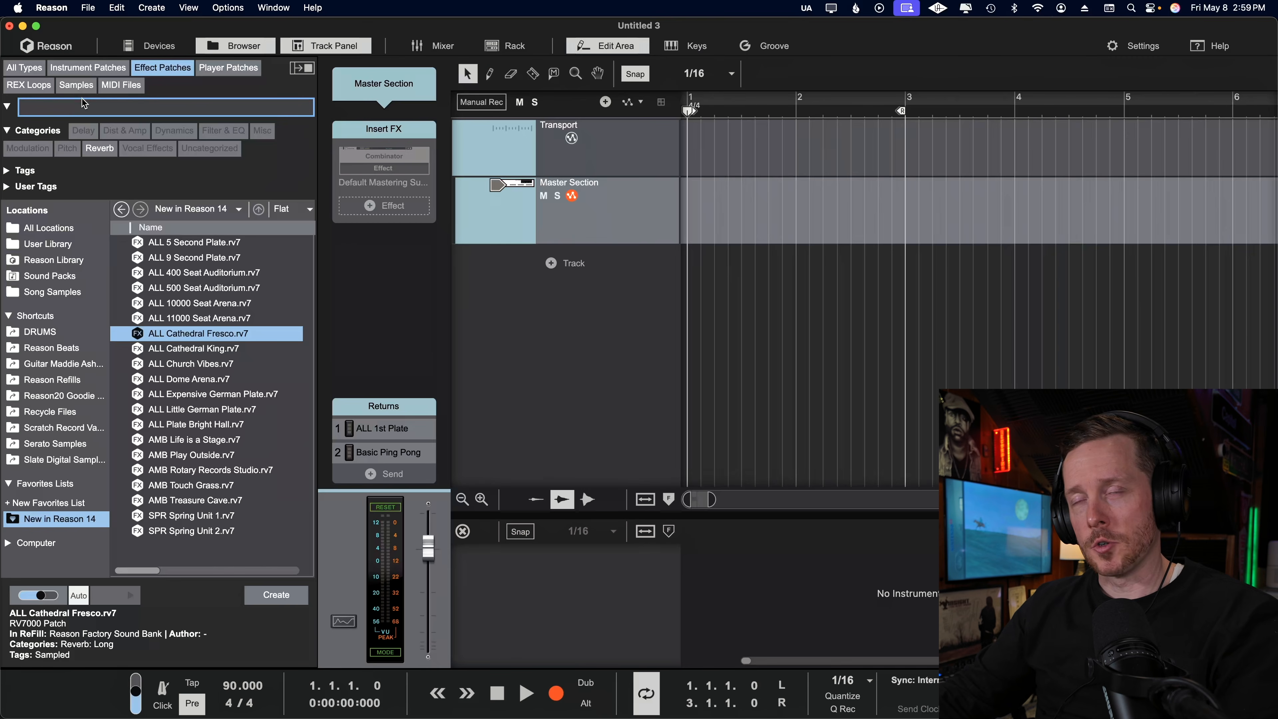
Step: Browse the New in Reason 14 samples in the Misc Samples category and select one from the list
{"action": "left_click", "coordinate": [79, 88]}
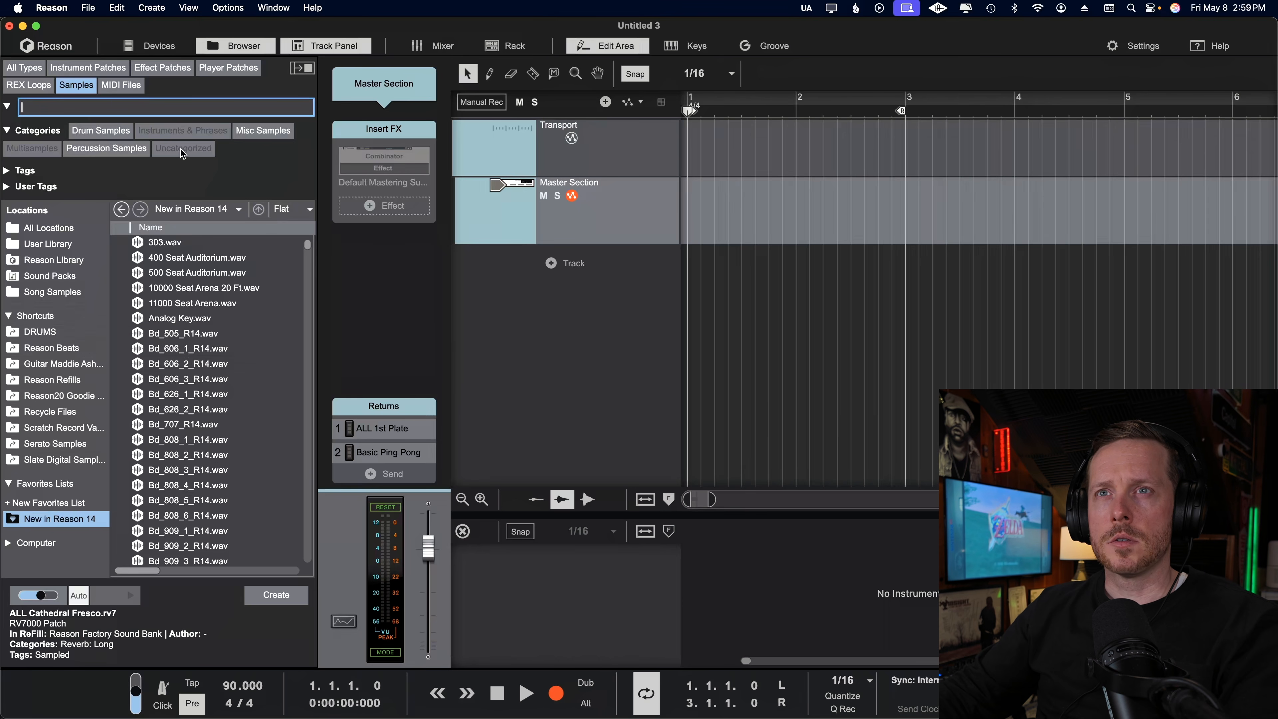
{"action": "left_click", "coordinate": [270, 136]}
{"action": "left_click", "coordinate": [208, 343]}
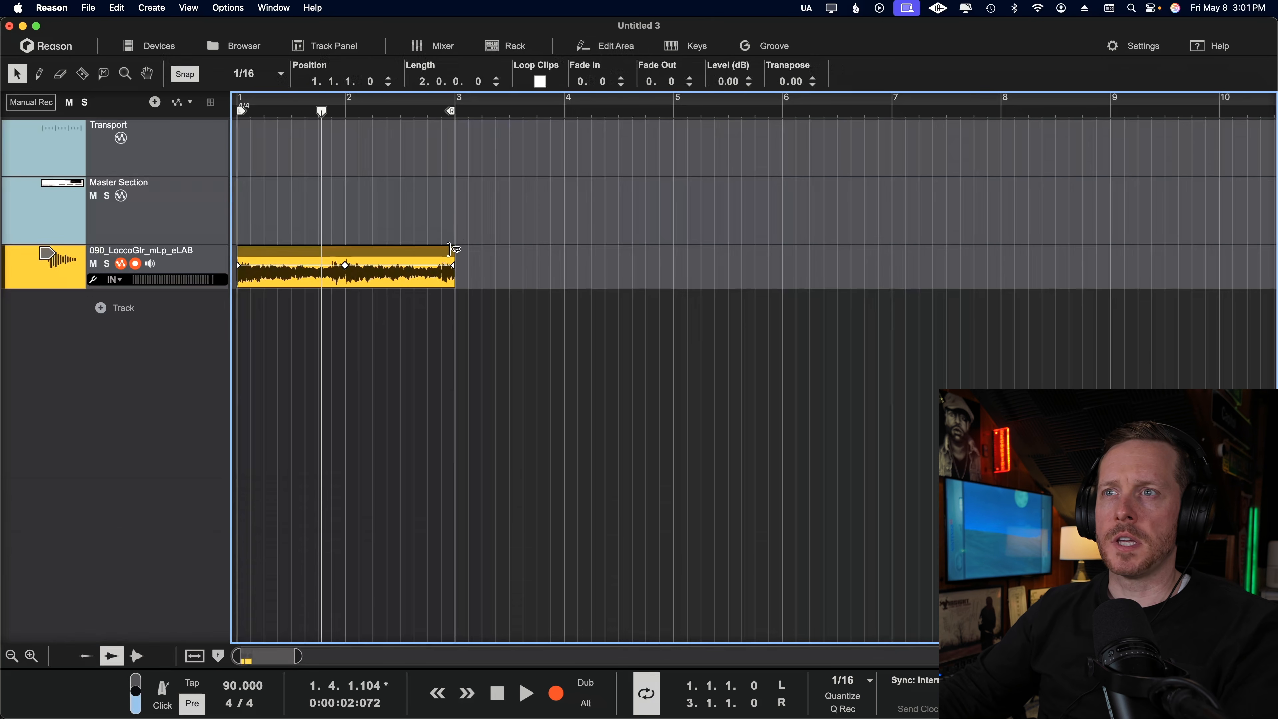
Step: Loop the 090_LoccoGtr audio clip out to bar 5 and place a stretch marker in its waveform just after 1.2
{"action": "left_click_drag", "start_coordinate": [454, 262], "coordinate": [657, 262]}
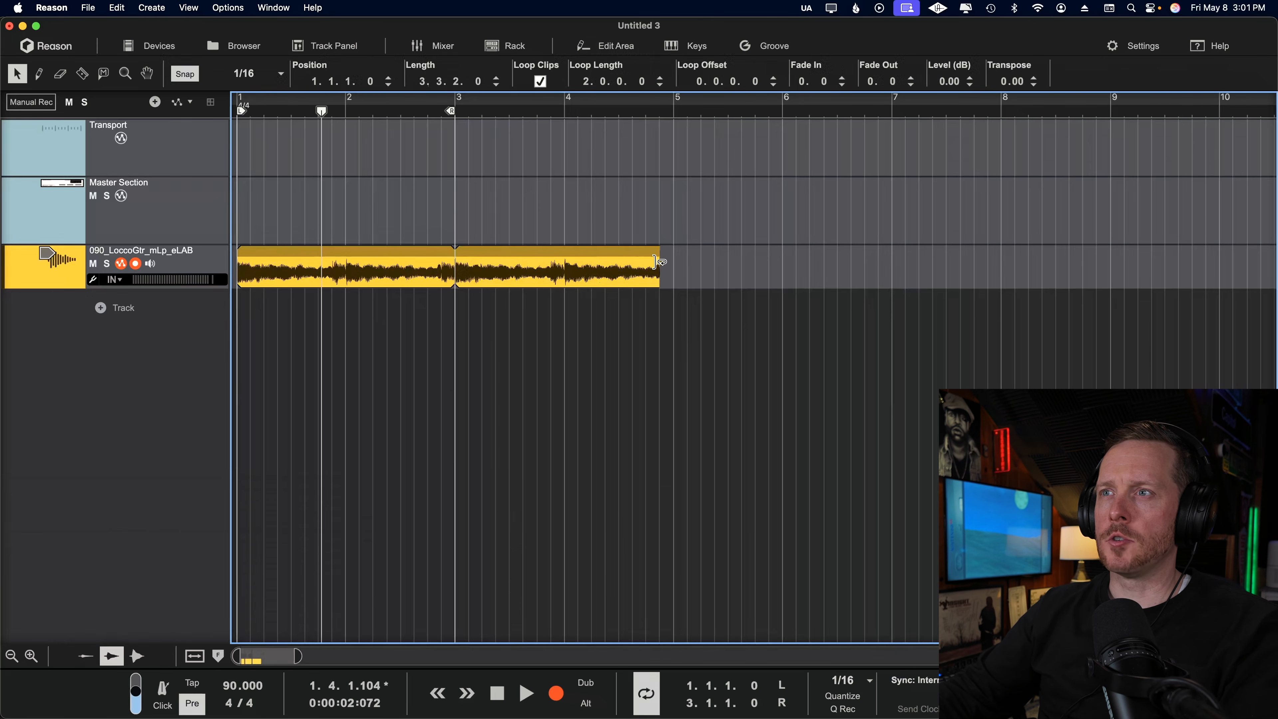
{"action": "double_click", "coordinate": [398, 277]}
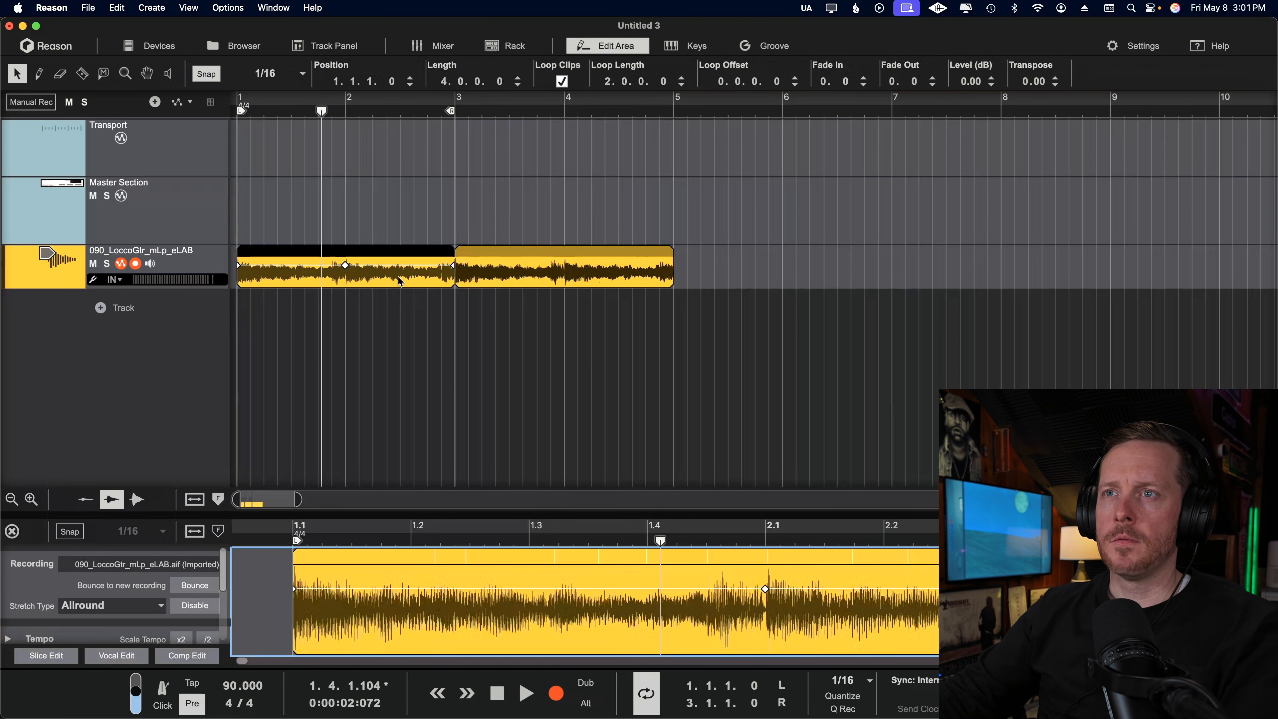
{"action": "left_click_drag", "start_coordinate": [597, 551], "coordinate": [602, 552]}
{"action": "mouse_move", "coordinate": [435, 552]}
{"action": "left_mouse_down"}
{"action": "mouse_move", "coordinate": [409, 552]}
{"action": "mouse_move", "coordinate": [425, 552]}
{"action": "left_mouse_up"}
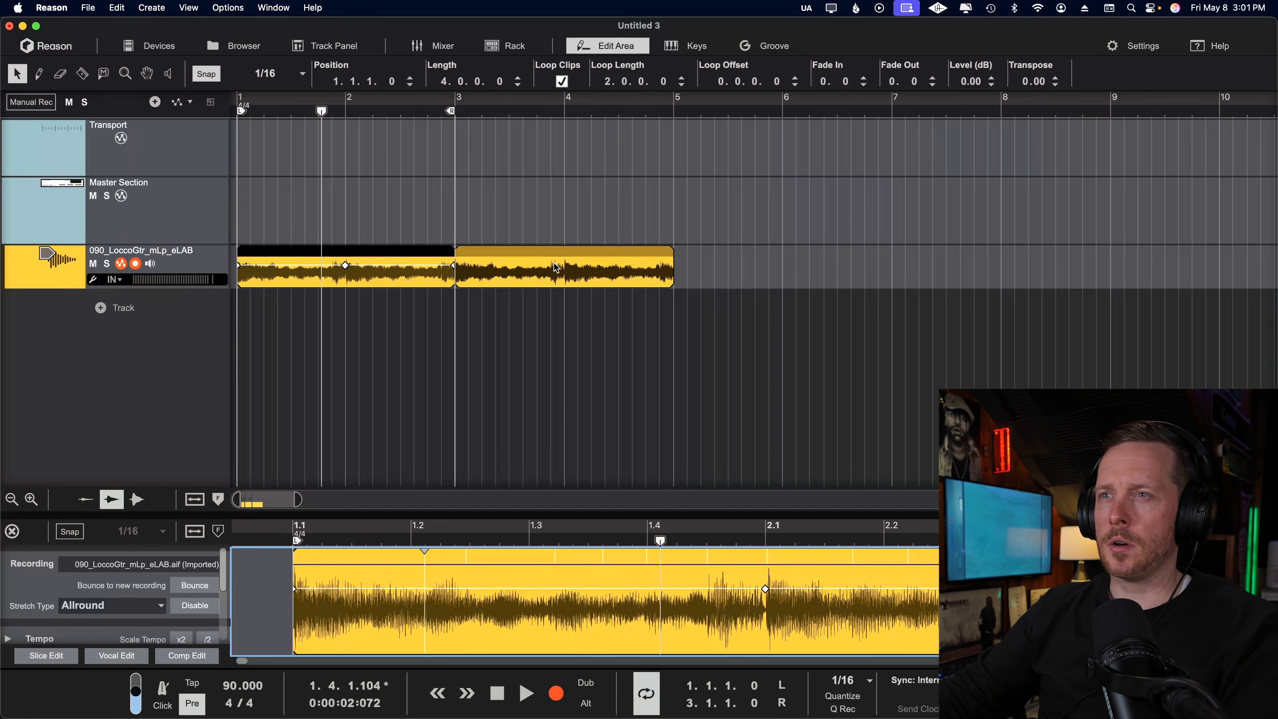
Step: Shorten the guitar clip's loop length to 0.1.0.0 and play the repeated slice from the start
{"action": "mouse_move", "coordinate": [673, 286]}
{"action": "left_mouse_down"}
{"action": "mouse_move", "coordinate": [434, 292]}
{"action": "mouse_move", "coordinate": [674, 299]}
{"action": "mouse_move", "coordinate": [371, 322]}
{"action": "mouse_move", "coordinate": [701, 312]}
{"action": "mouse_move", "coordinate": [673, 303]}
{"action": "left_mouse_up"}
{"action": "left_click_drag", "start_coordinate": [455, 282], "coordinate": [267, 285]}
{"action": "left_click_drag", "start_coordinate": [282, 114], "coordinate": [151, 117]}
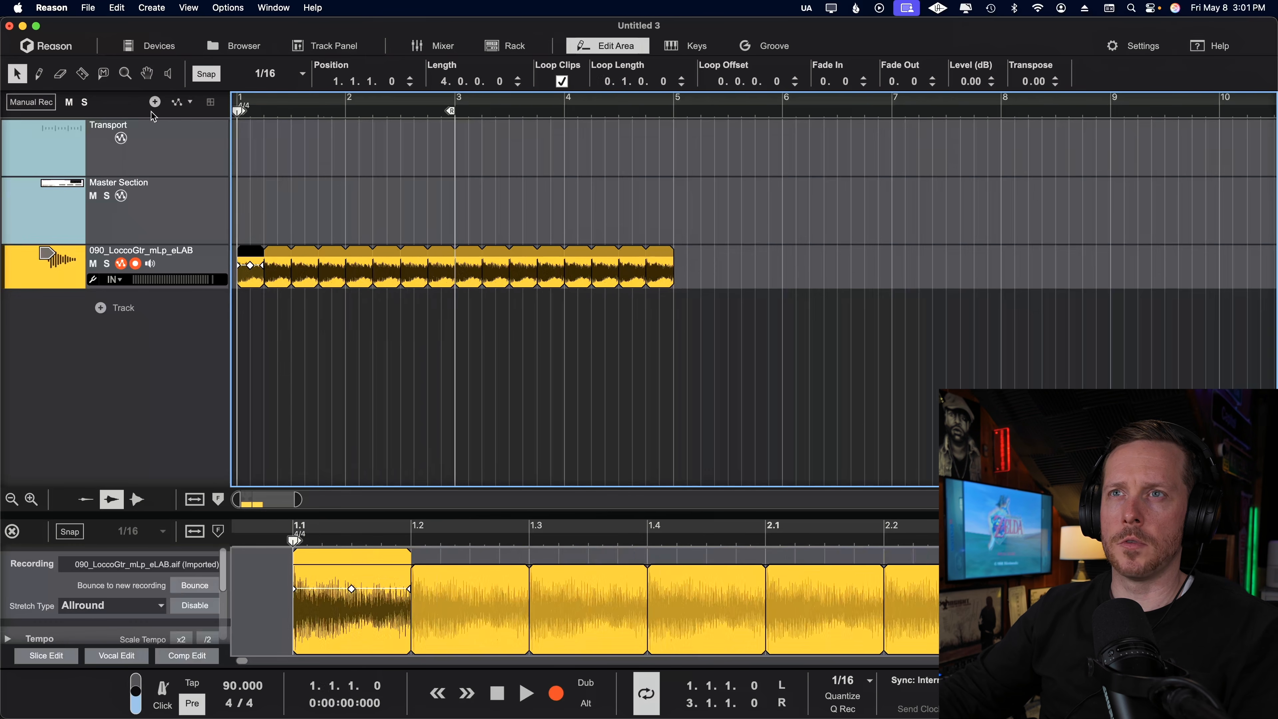
{"action": "key", "text": "space"}
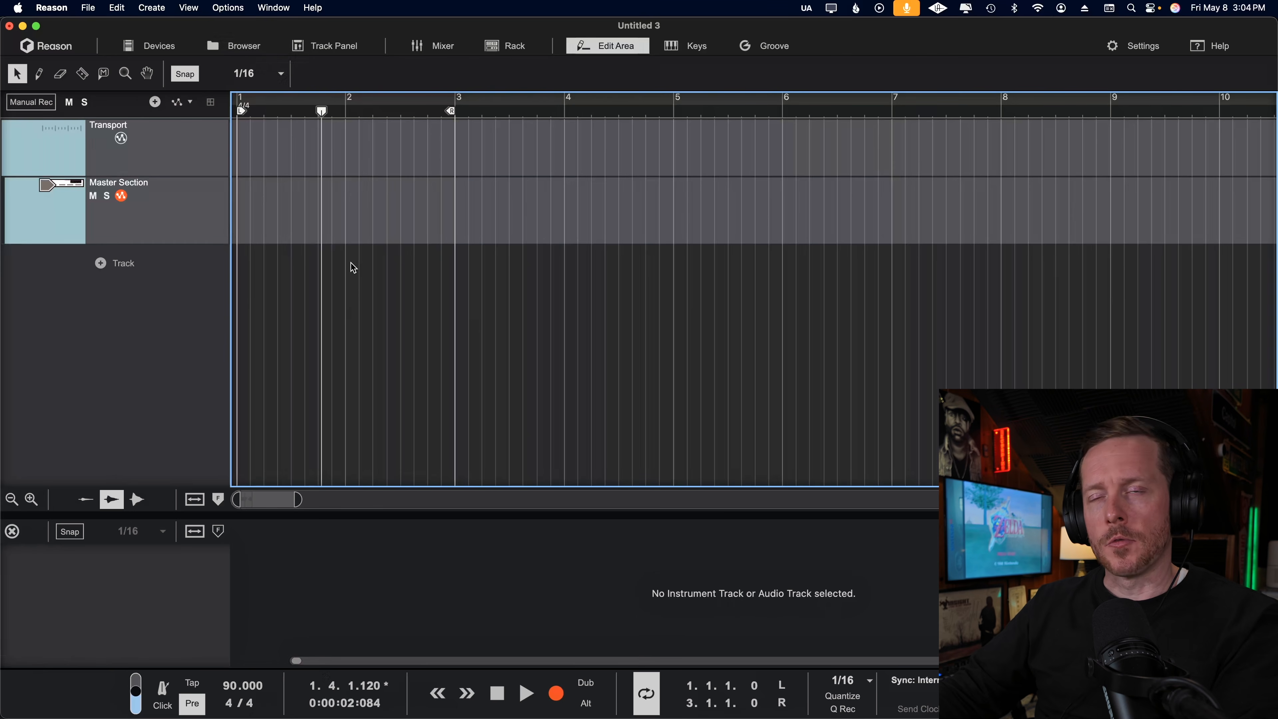
Step: Preview 130_PlanetE_mLp_eLAB.aif from the browser and add it to the sequencer as a new audio track
{"action": "left_click", "coordinate": [238, 49]}
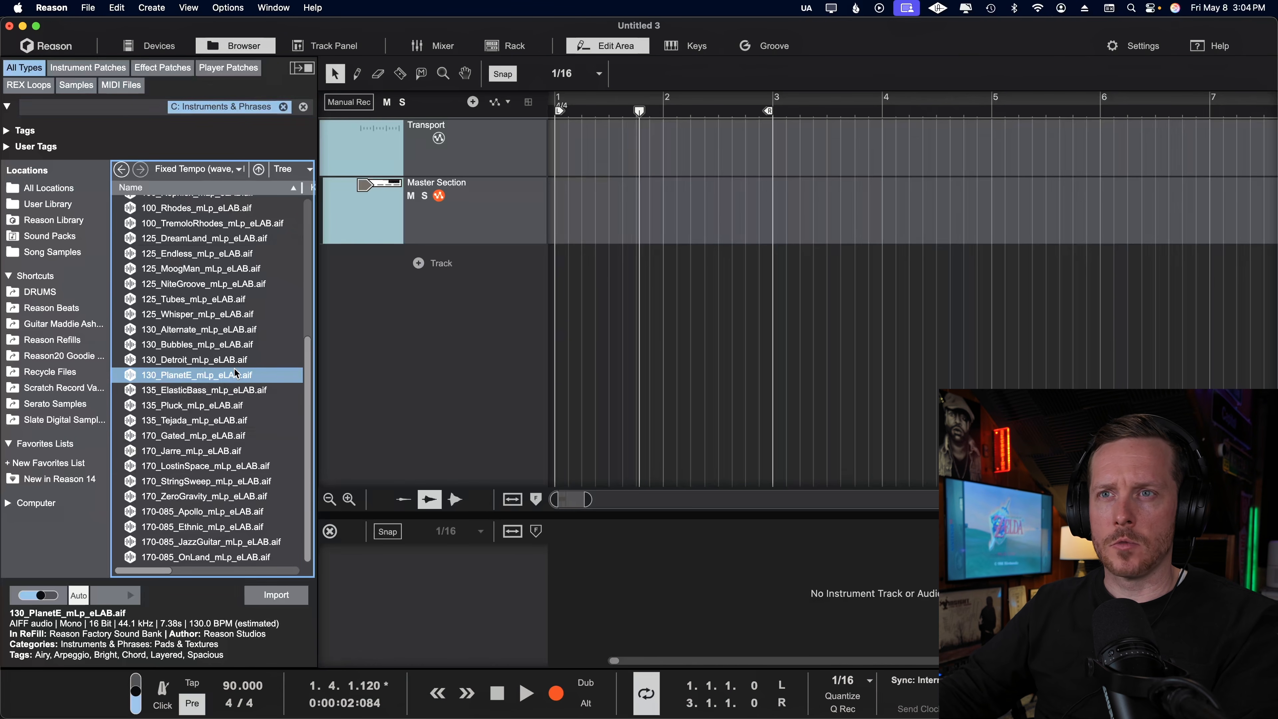
{"action": "left_click", "coordinate": [192, 377]}
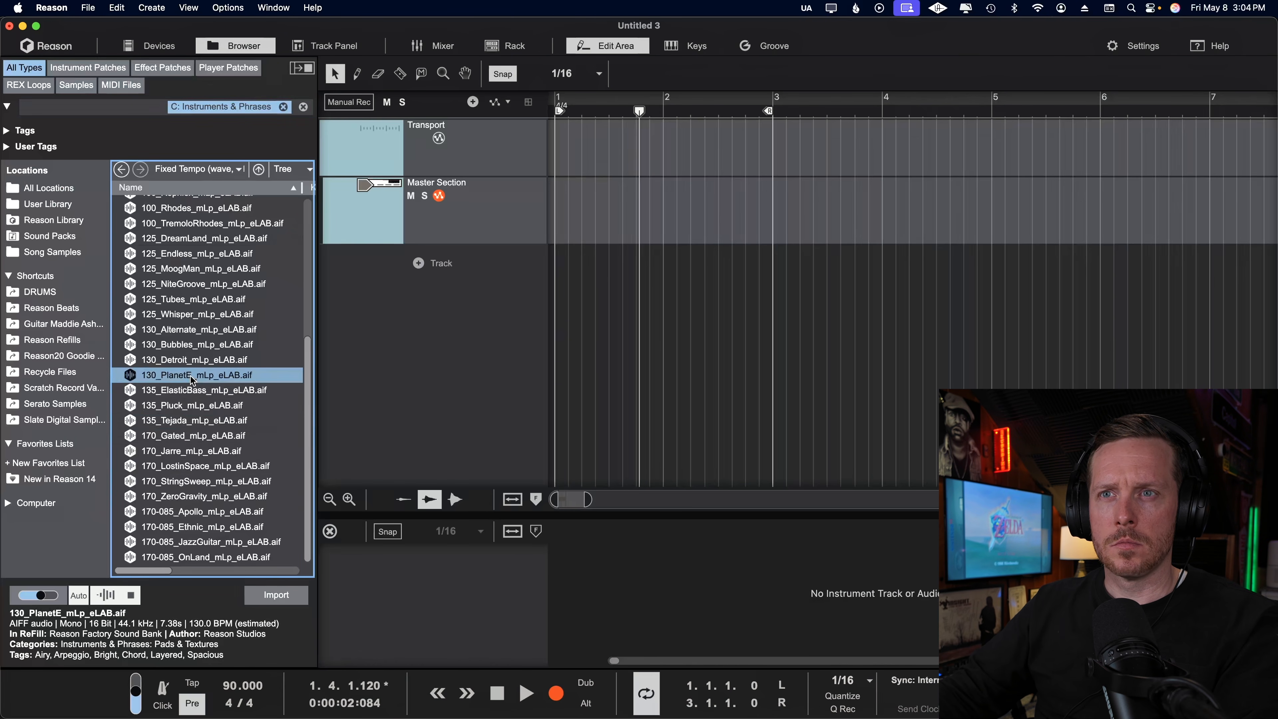
{"action": "left_click", "coordinate": [134, 595]}
{"action": "left_click_drag", "start_coordinate": [196, 376], "coordinate": [432, 267]}
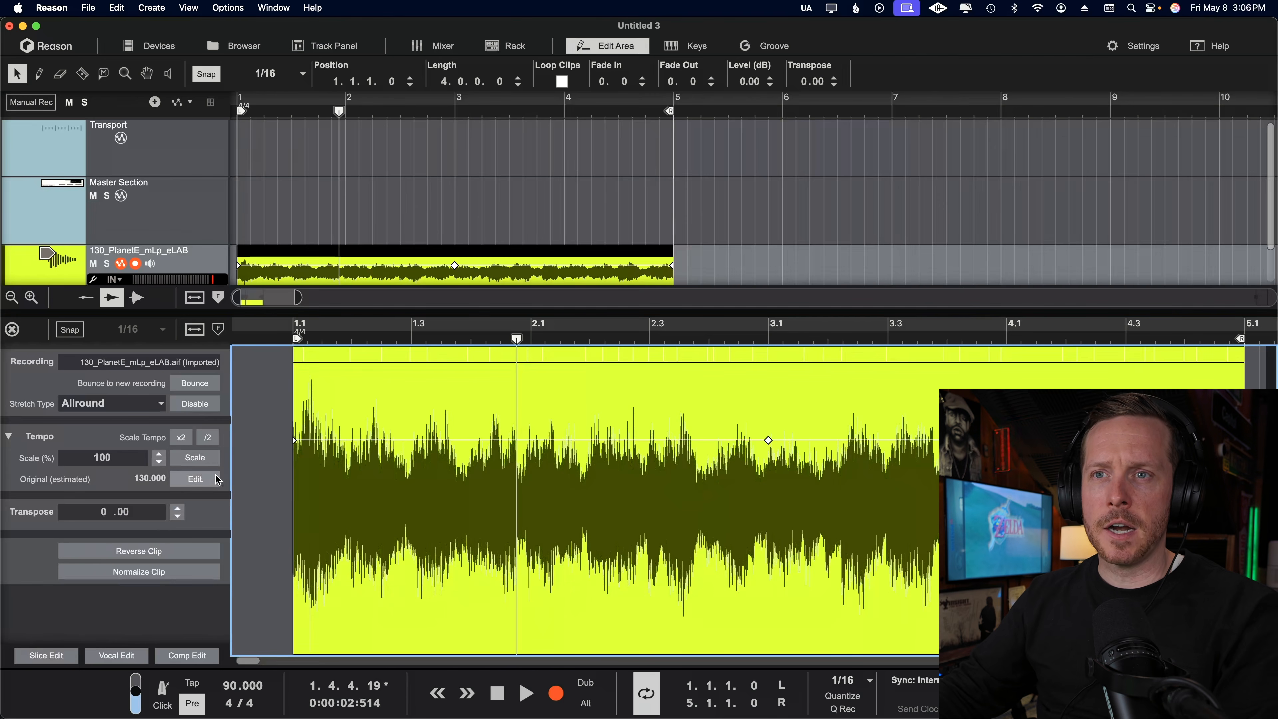
Step: Check the PlanetE clip's actual recording tempo and keep it at 130.000 BPM
{"action": "left_click", "coordinate": [195, 479]}
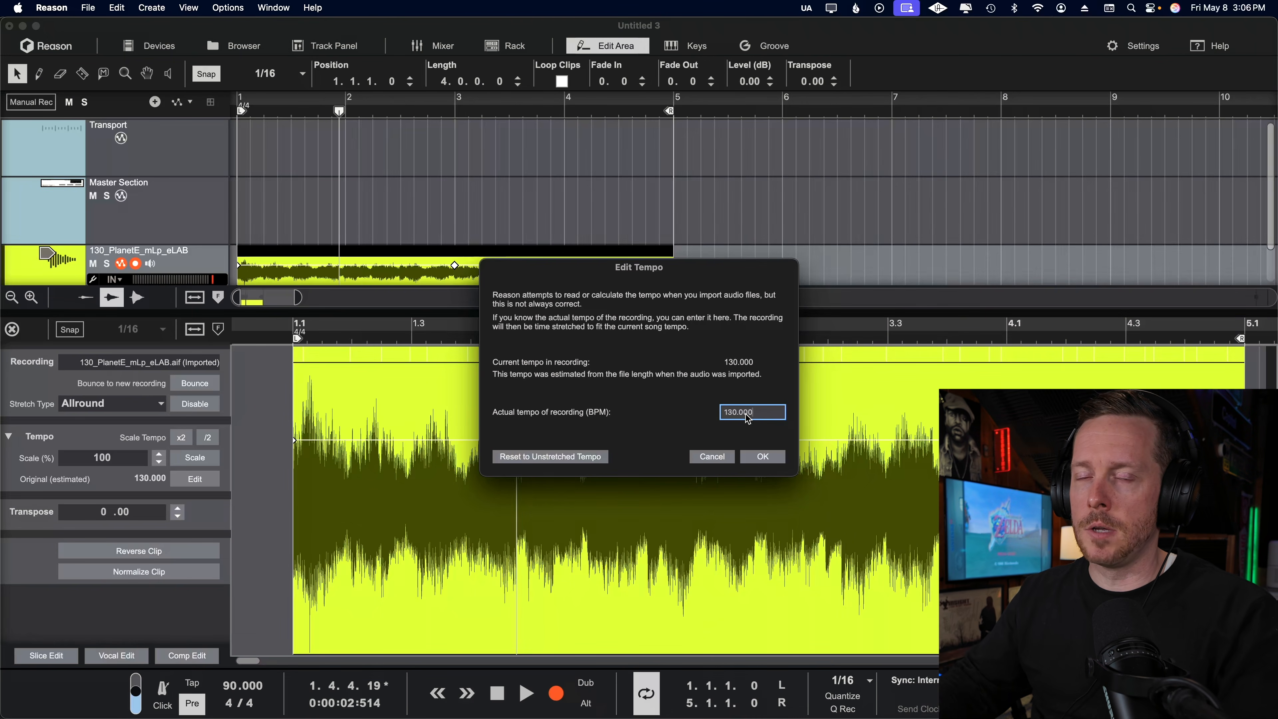
{"action": "key", "text": "Return"}
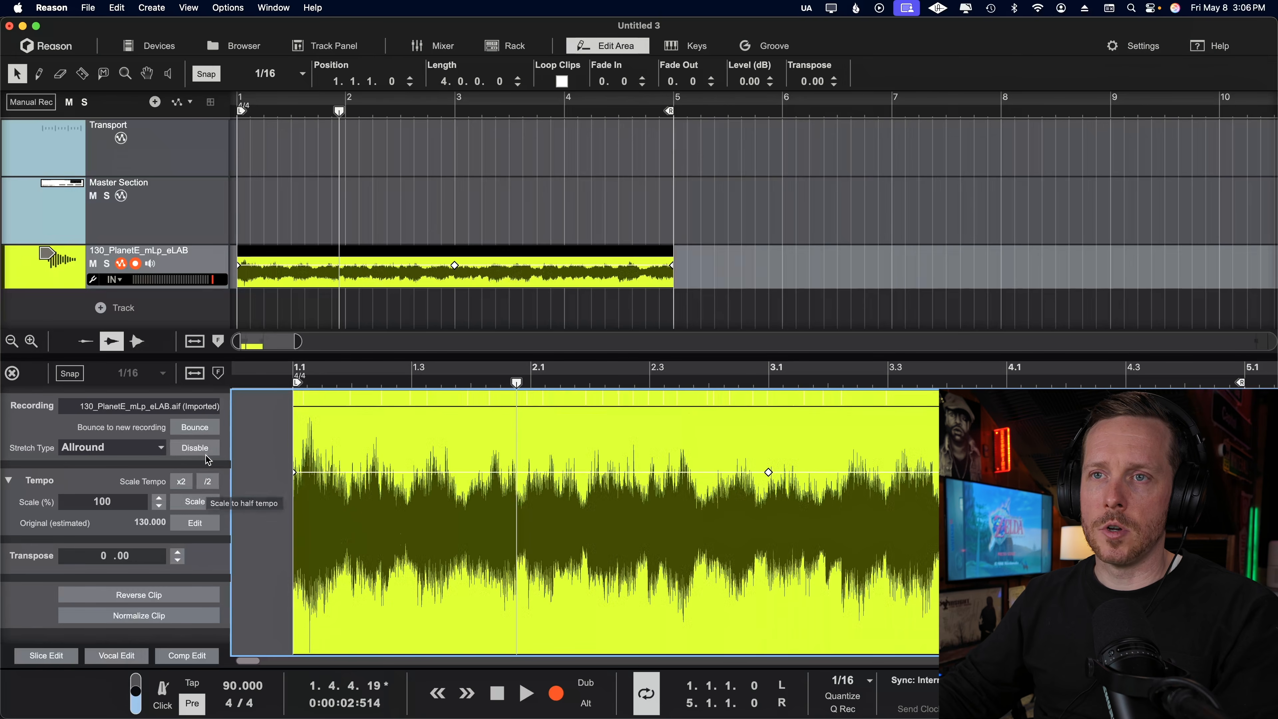
Step: Double the tempo of the 130_PlanetE_mLp_eLAB audio clip twice, and halve it three times
{"action": "left_click", "coordinate": [180, 484]}
{"action": "left_click", "coordinate": [182, 482]}
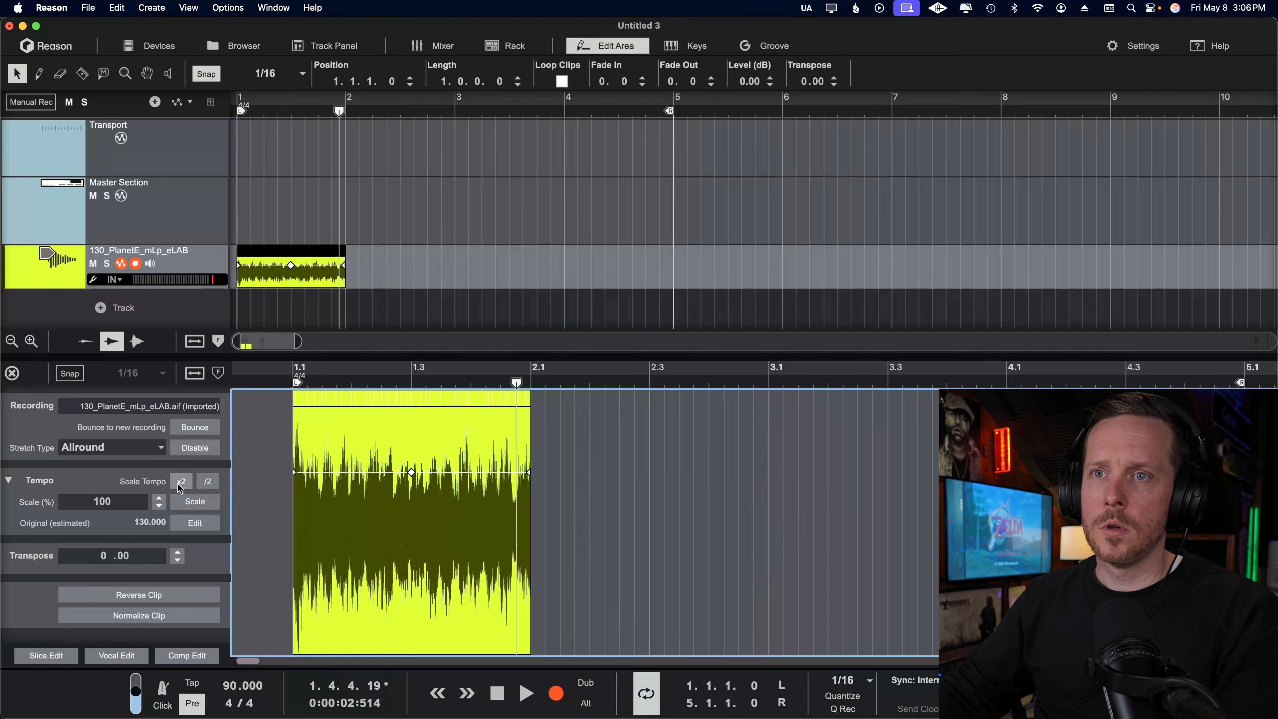
{"action": "left_click", "coordinate": [207, 482]}
{"action": "left_click", "coordinate": [208, 481]}
{"action": "left_click", "coordinate": [208, 481]}
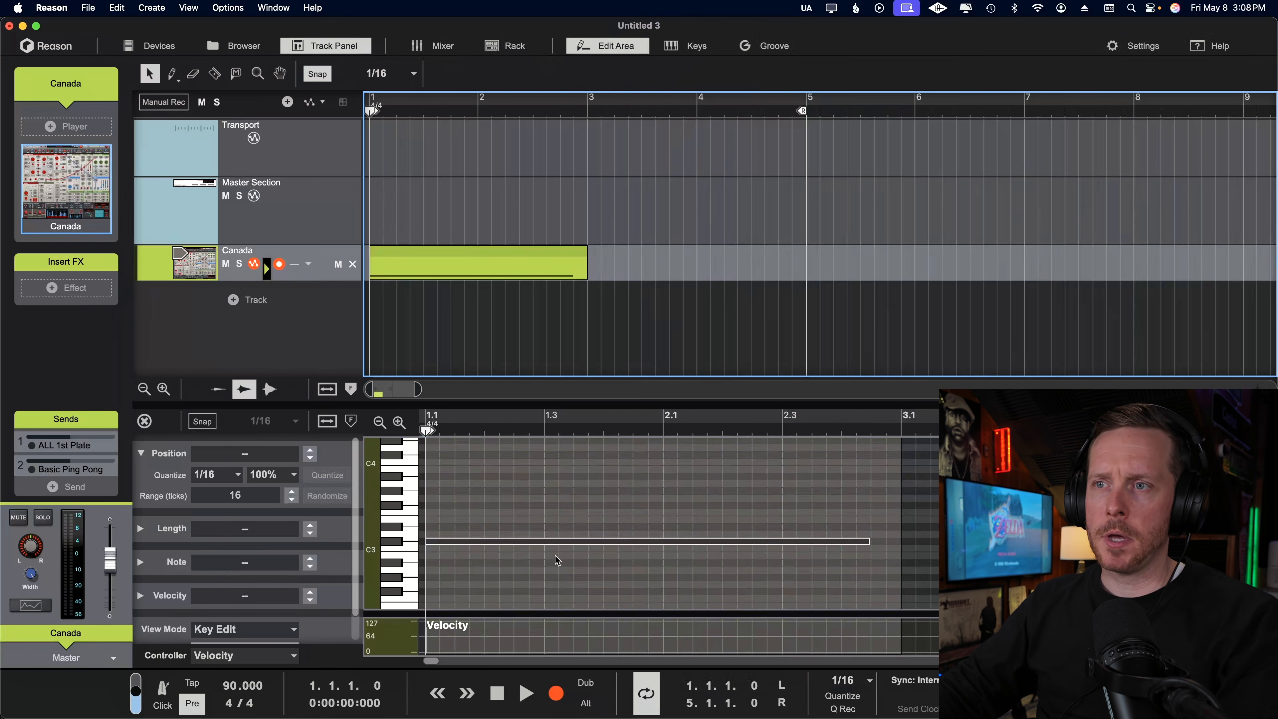
Step: Select the sustained C#3 note in the Canada clip and audition it during playback
{"action": "left_click", "coordinate": [861, 542]}
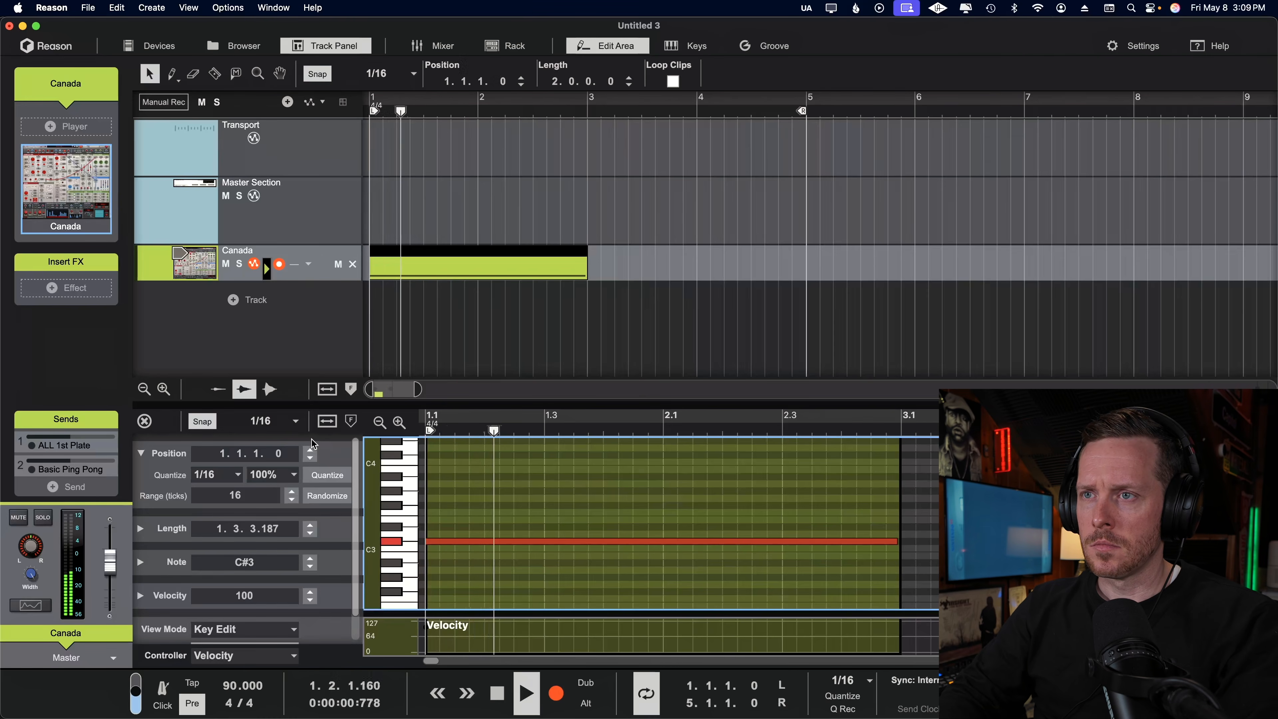
{"action": "key", "text": "space"}
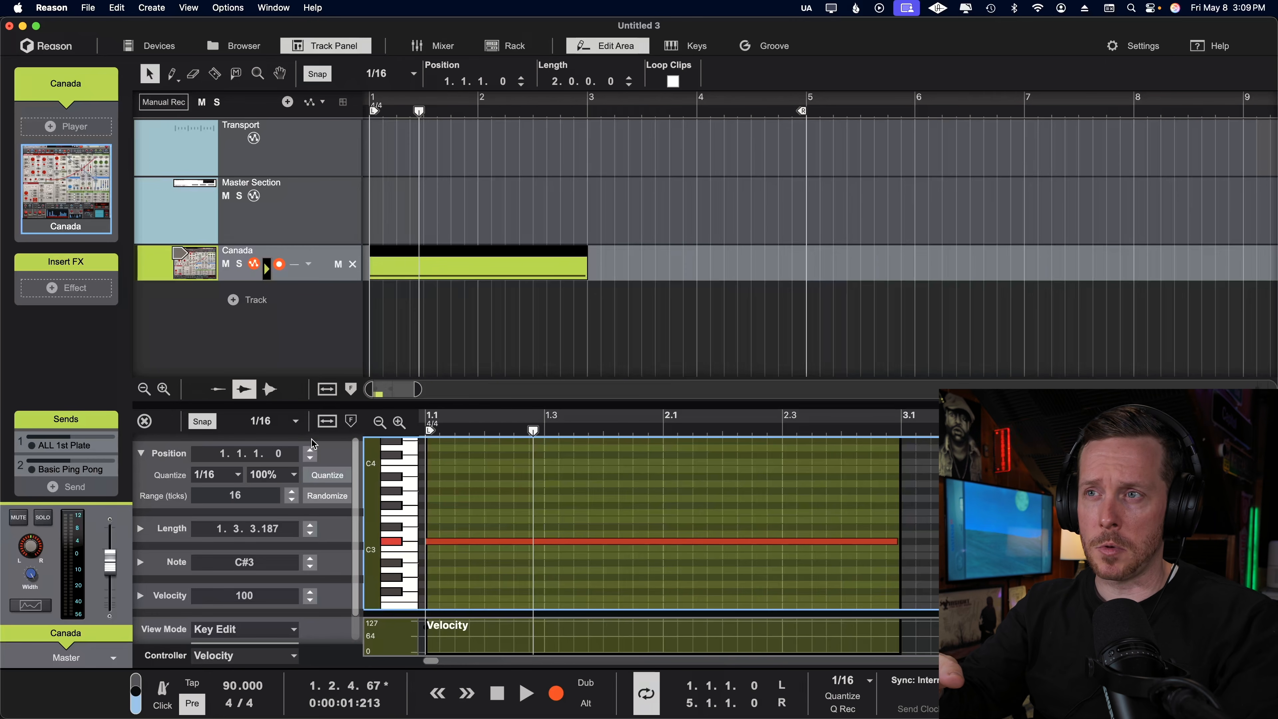
{"action": "key", "text": "space"}
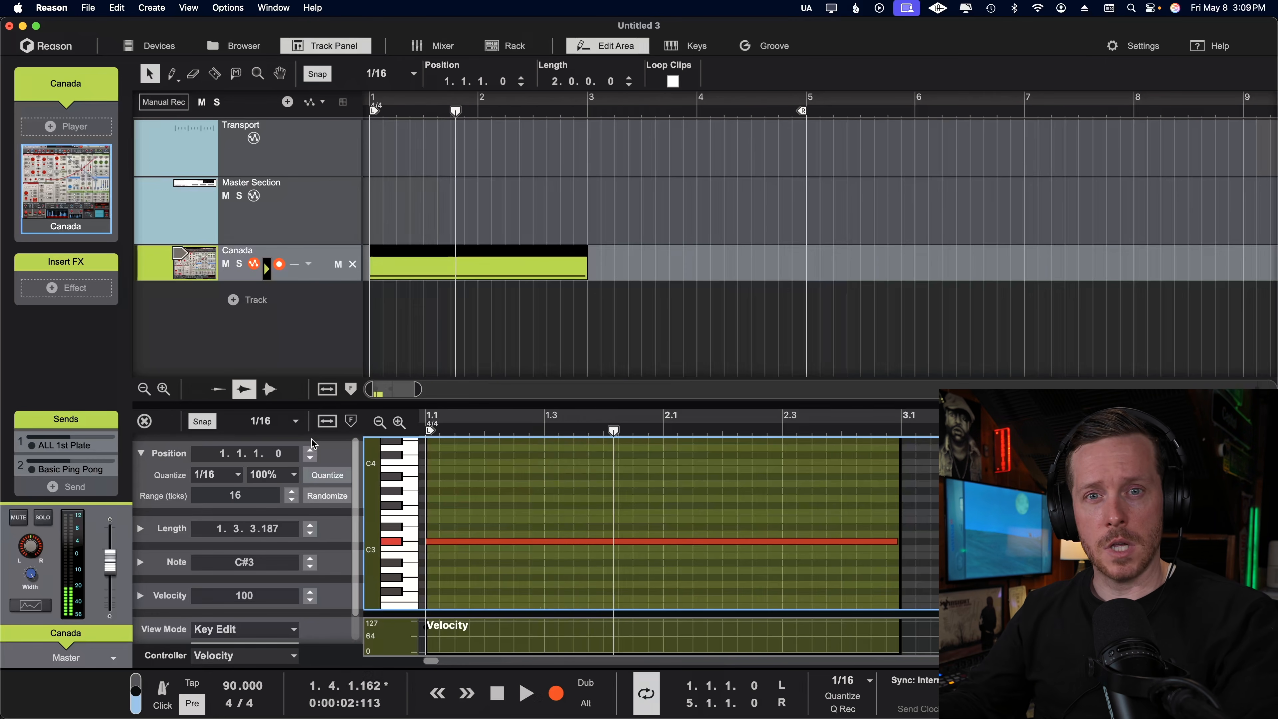
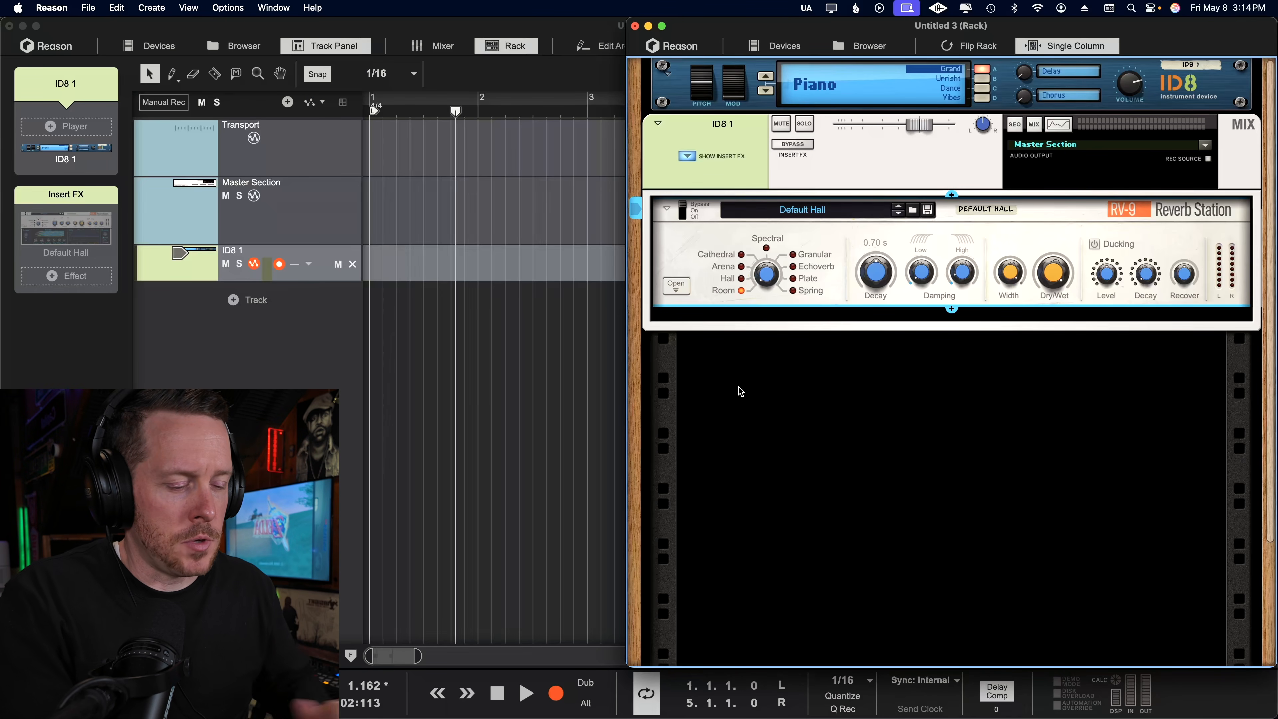
Step: Switch the RV-9 Reverb Station on and audition its reverb types, including Arena, Cathedral and Spectral, settling on Plate
{"action": "left_click", "coordinate": [693, 210]}
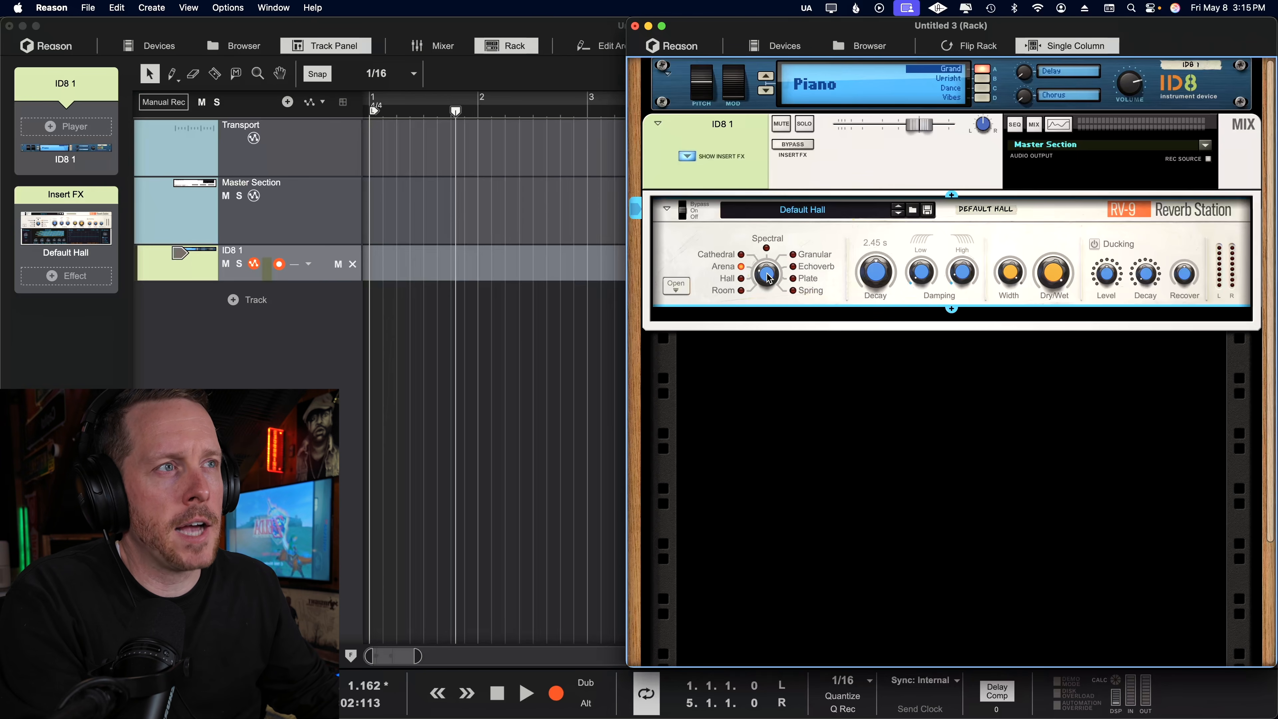
{"action": "left_click_drag", "start_coordinate": [769, 278], "coordinate": [766, 288]}
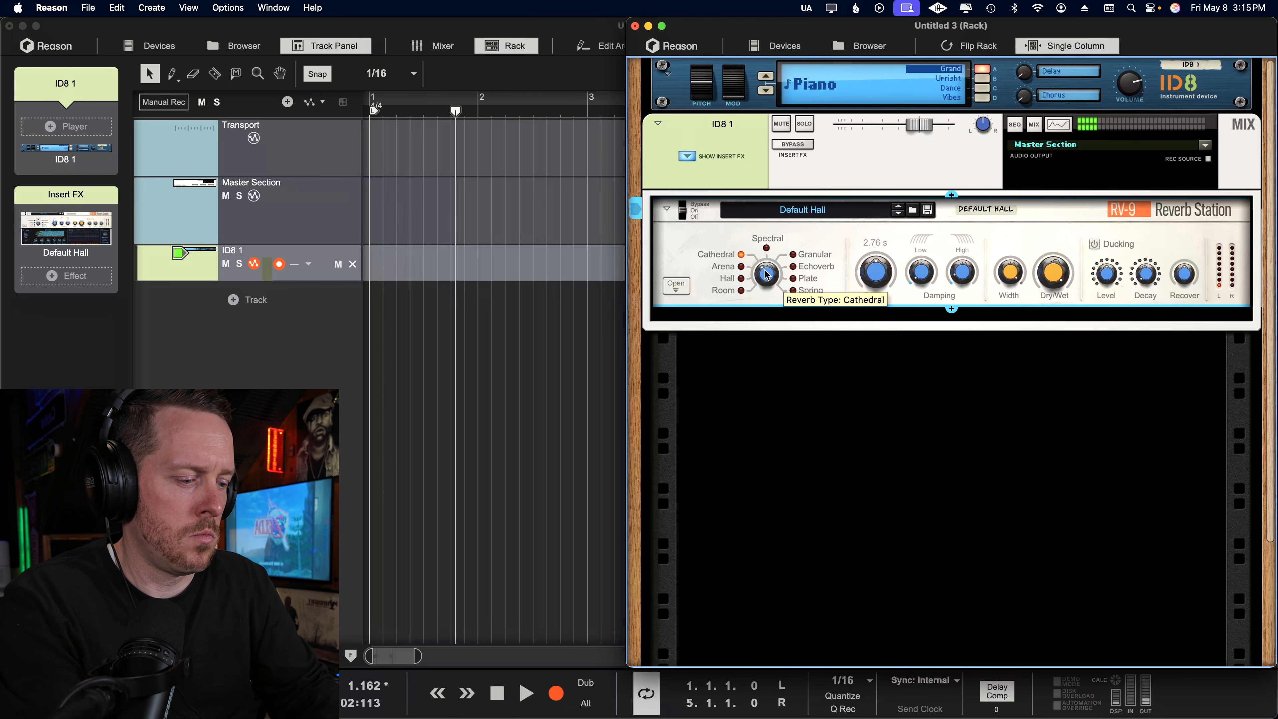
{"action": "left_click_drag", "start_coordinate": [765, 274], "coordinate": [768, 340]}
{"action": "left_click", "coordinate": [768, 248]}
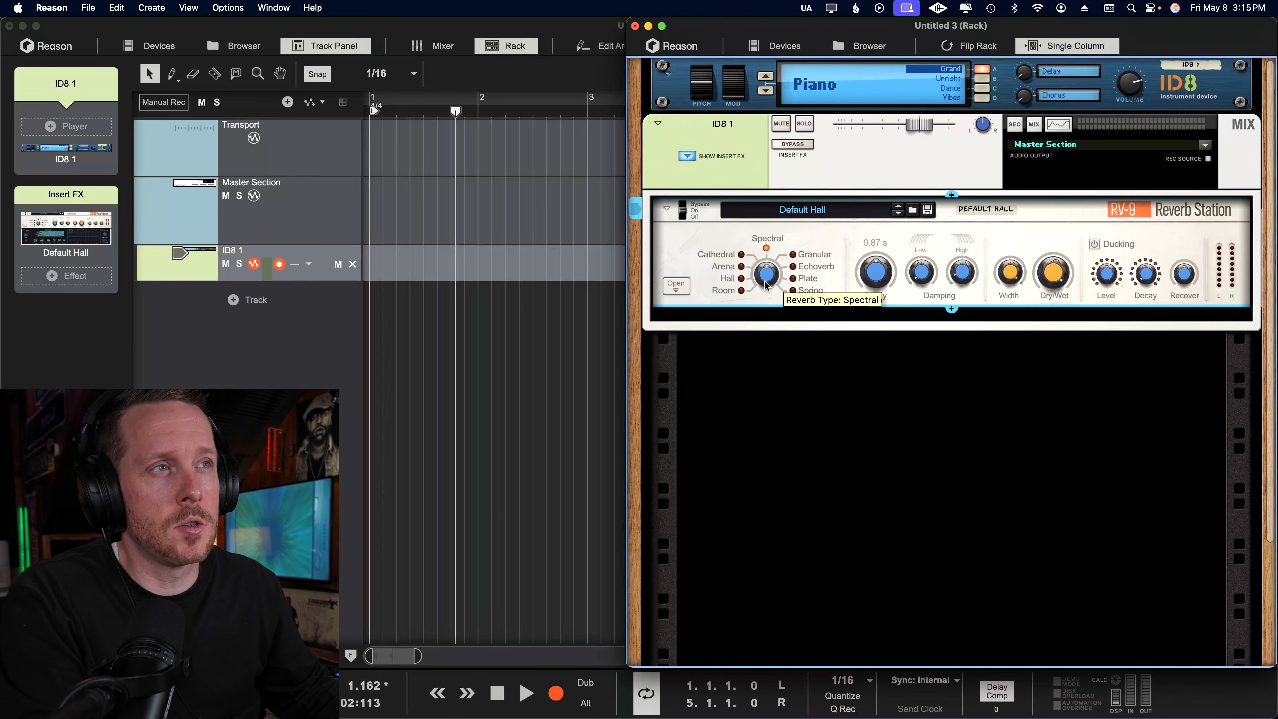
{"action": "left_click_drag", "start_coordinate": [770, 252], "coordinate": [770, 260]}
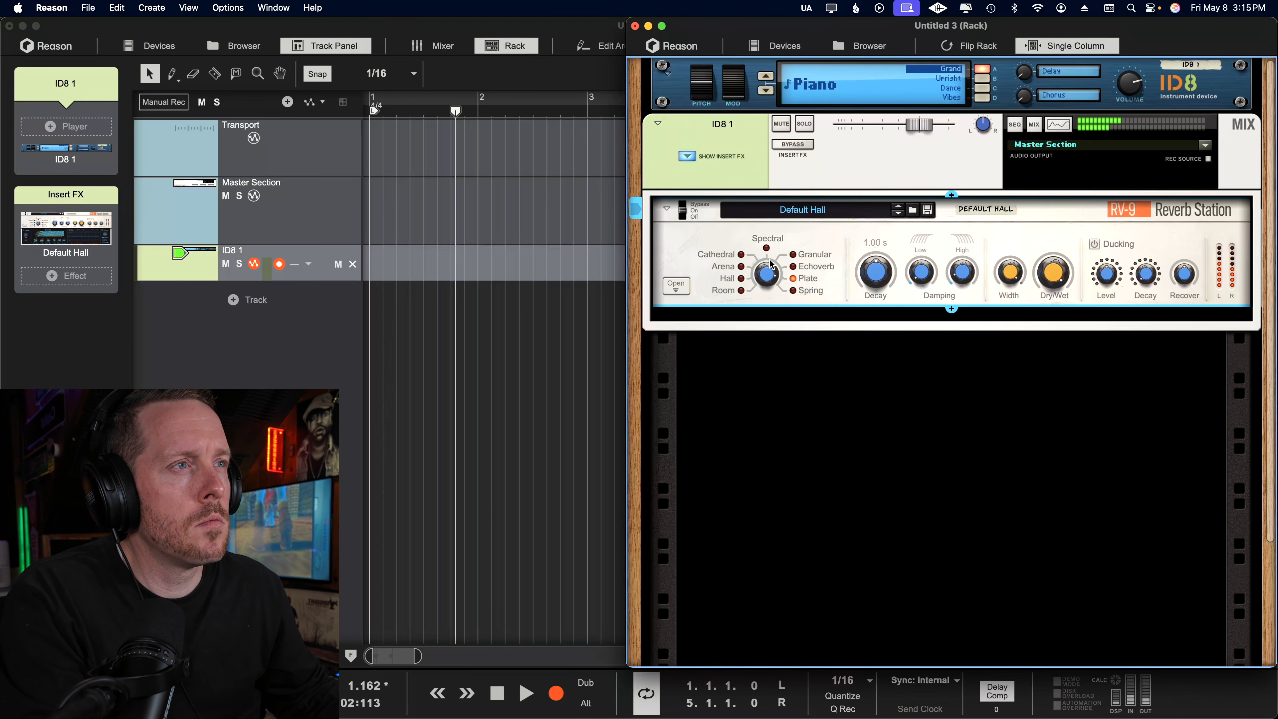
{"action": "mouse_move", "coordinate": [771, 272]}
{"action": "left_mouse_down"}
{"action": "mouse_move", "coordinate": [769, 245]}
{"action": "mouse_move", "coordinate": [769, 292]}
{"action": "left_mouse_up"}
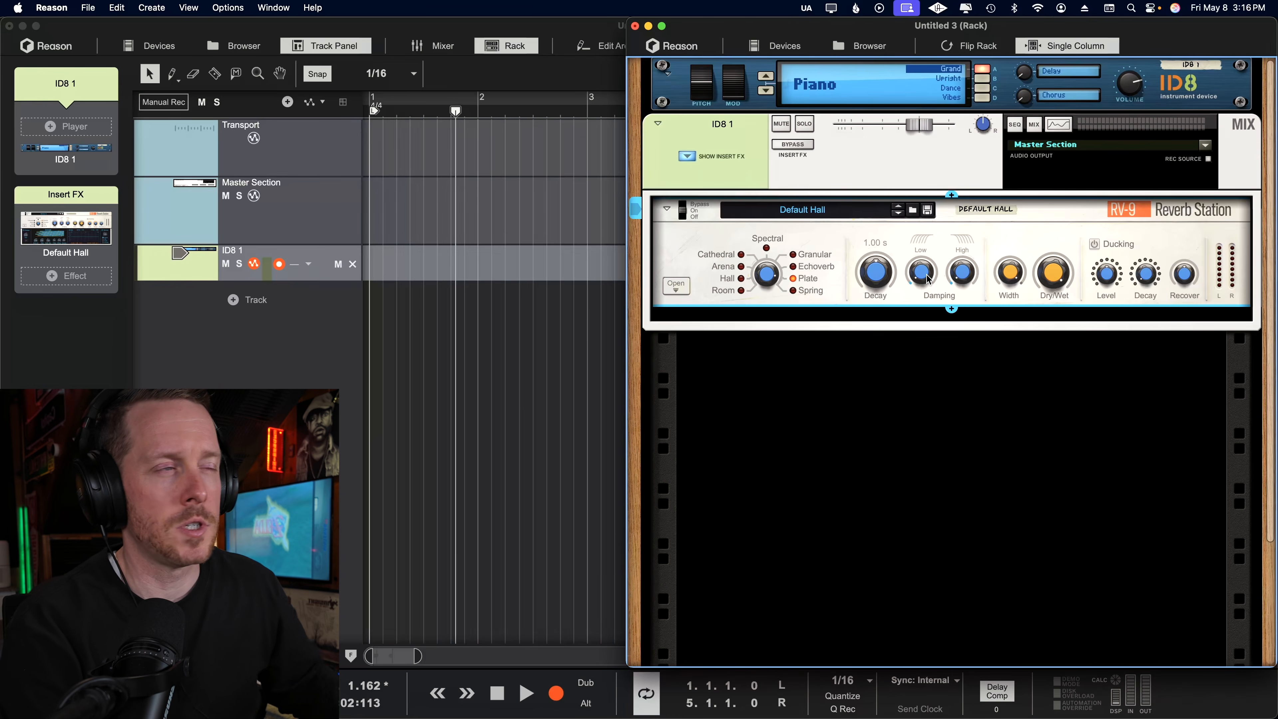
Step: Try different low and high damping amounts, a 4.40 s decay and another width on the Plate reverb
{"action": "mouse_move", "coordinate": [929, 280]}
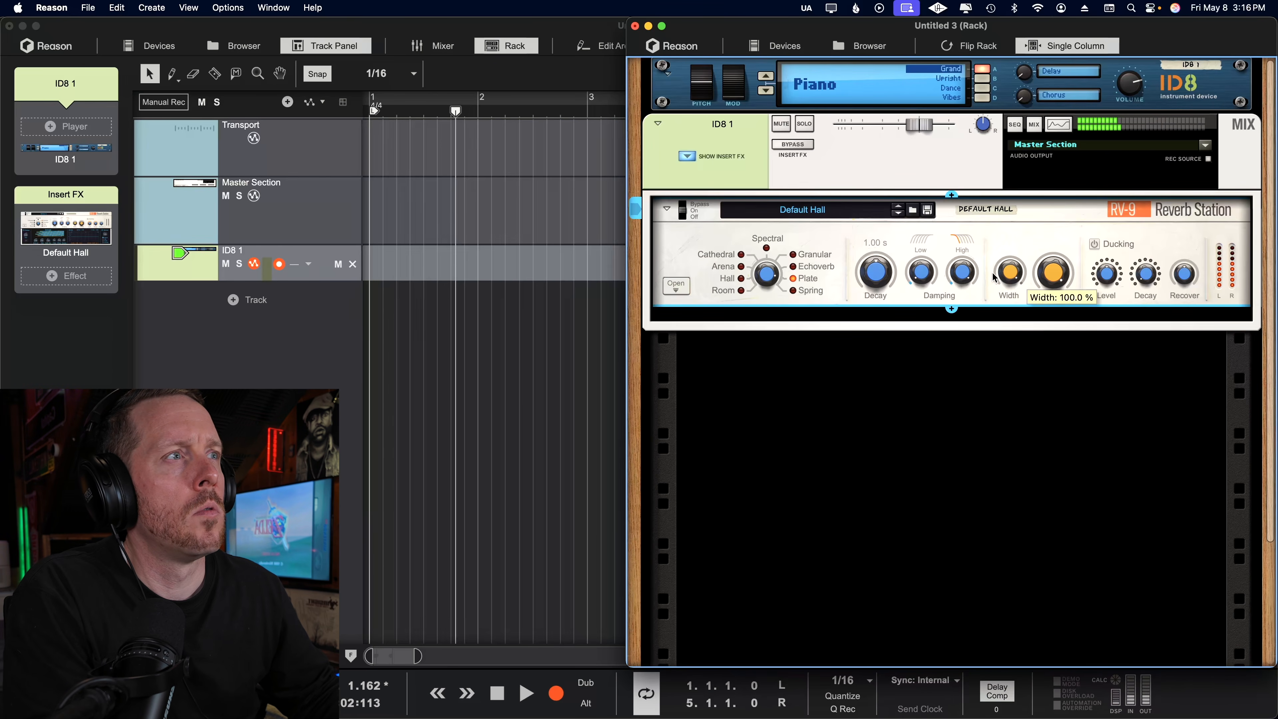
{"action": "left_click_drag", "start_coordinate": [965, 274], "coordinate": [953, 423]}
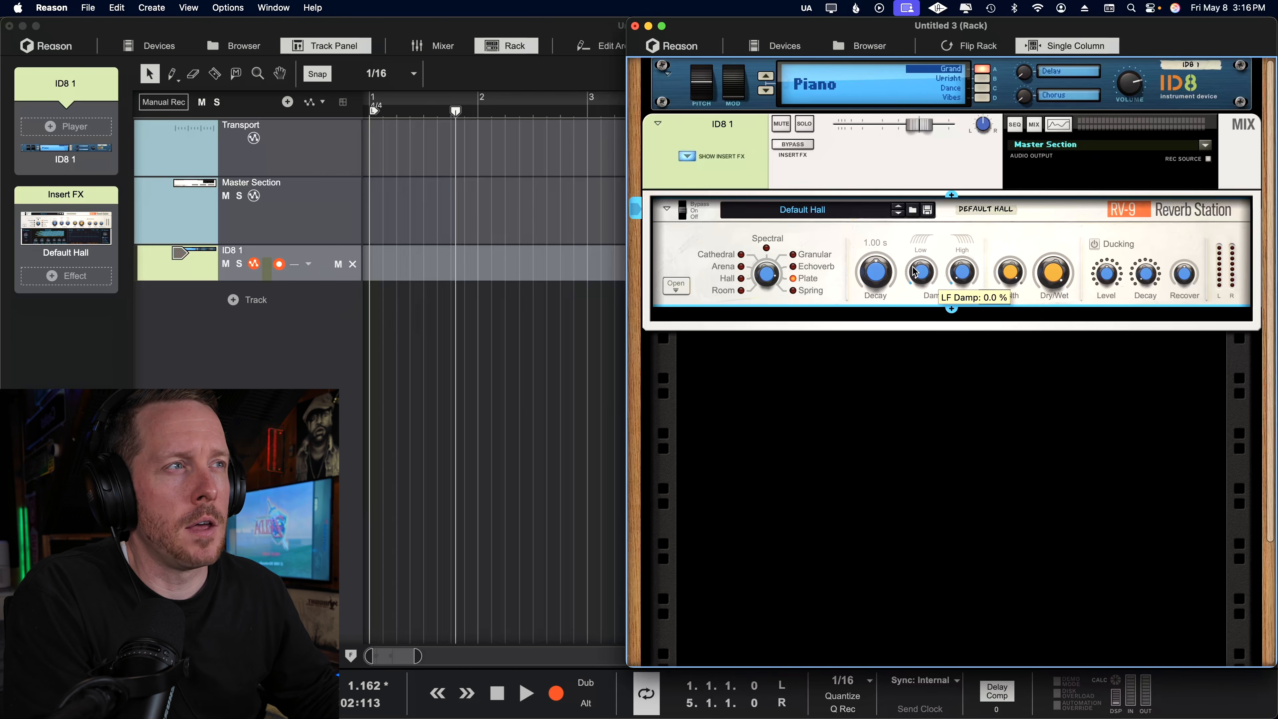
{"action": "mouse_move", "coordinate": [911, 267]}
{"action": "left_mouse_down"}
{"action": "mouse_move", "coordinate": [909, 184]}
{"action": "mouse_move", "coordinate": [909, 266]}
{"action": "left_mouse_up"}
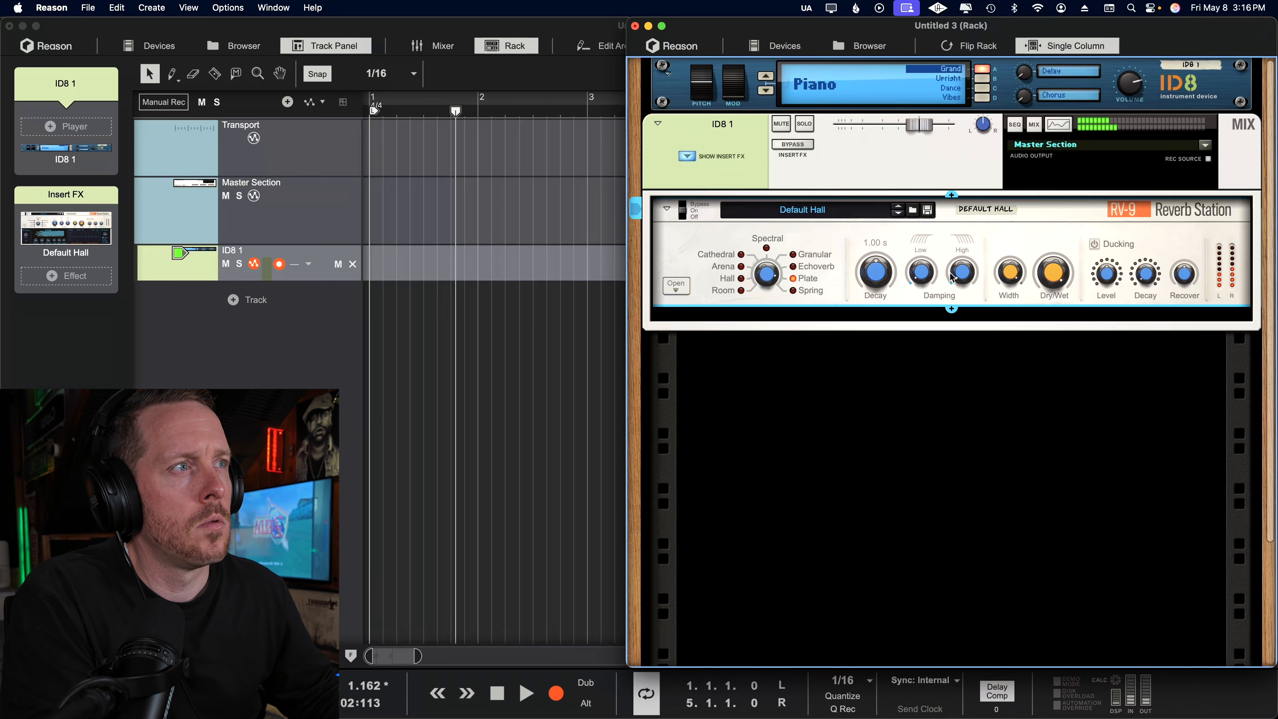
{"action": "left_click_drag", "start_coordinate": [880, 280], "coordinate": [873, 246]}
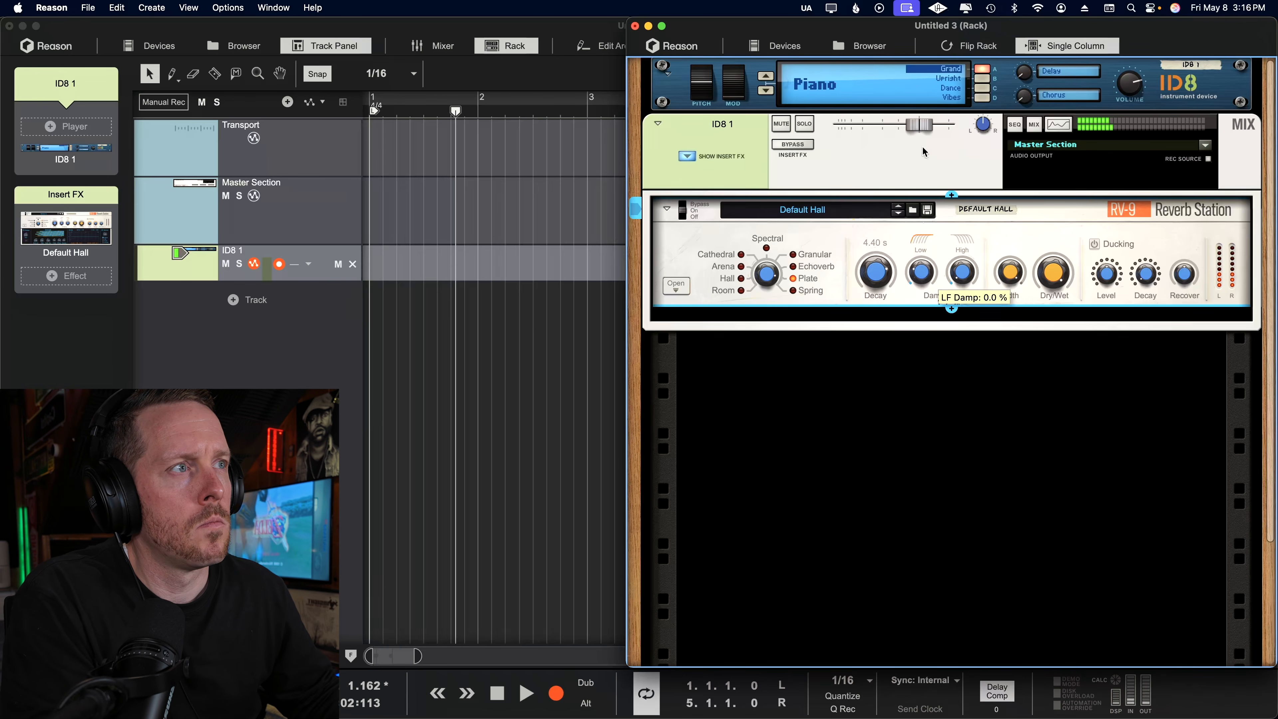
{"action": "left_click_drag", "start_coordinate": [923, 151], "coordinate": [924, 143]}
{"action": "left_click_drag", "start_coordinate": [926, 272], "coordinate": [922, 315]}
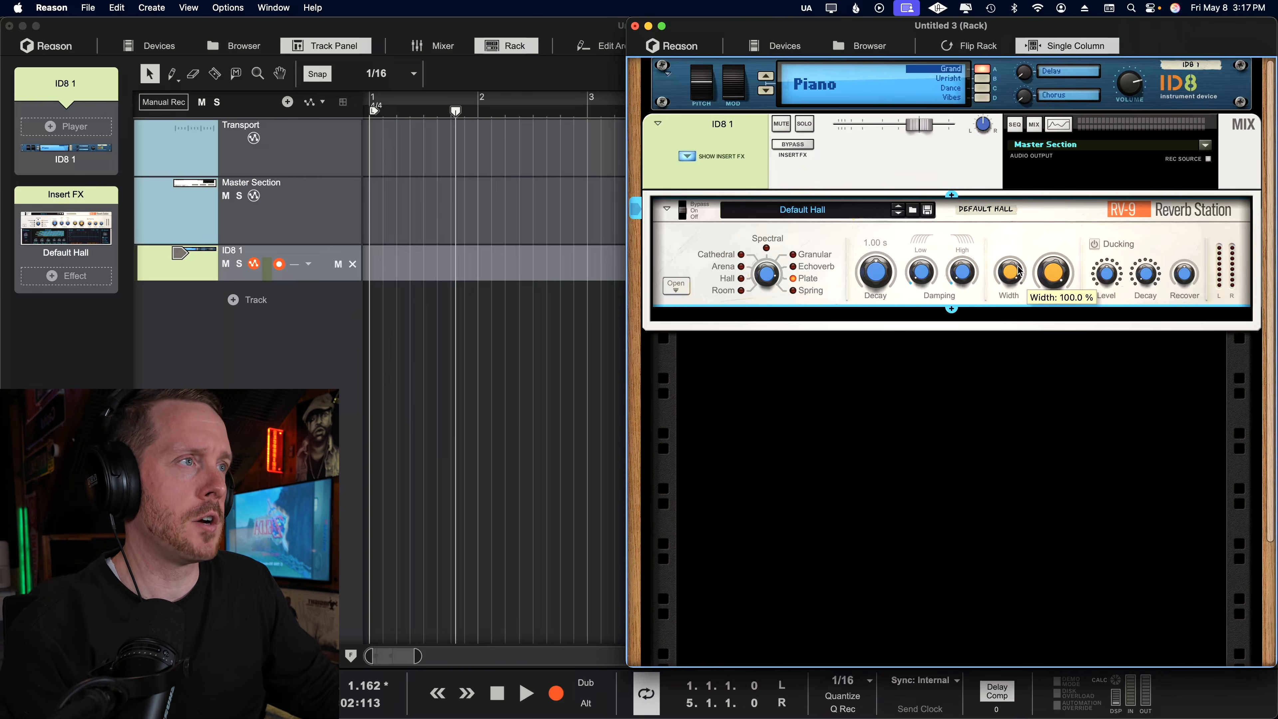
{"action": "left_click_drag", "start_coordinate": [1019, 271], "coordinate": [1010, 312]}
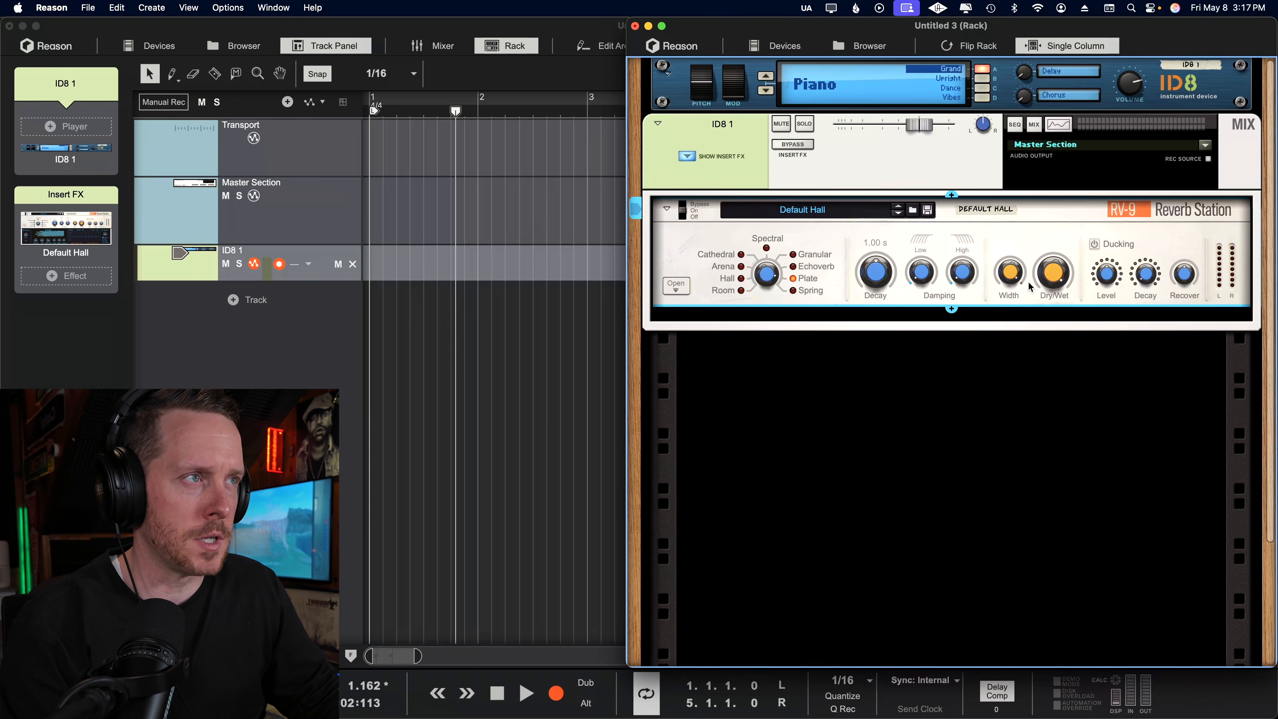
{"action": "mouse_move", "coordinate": [1012, 285]}
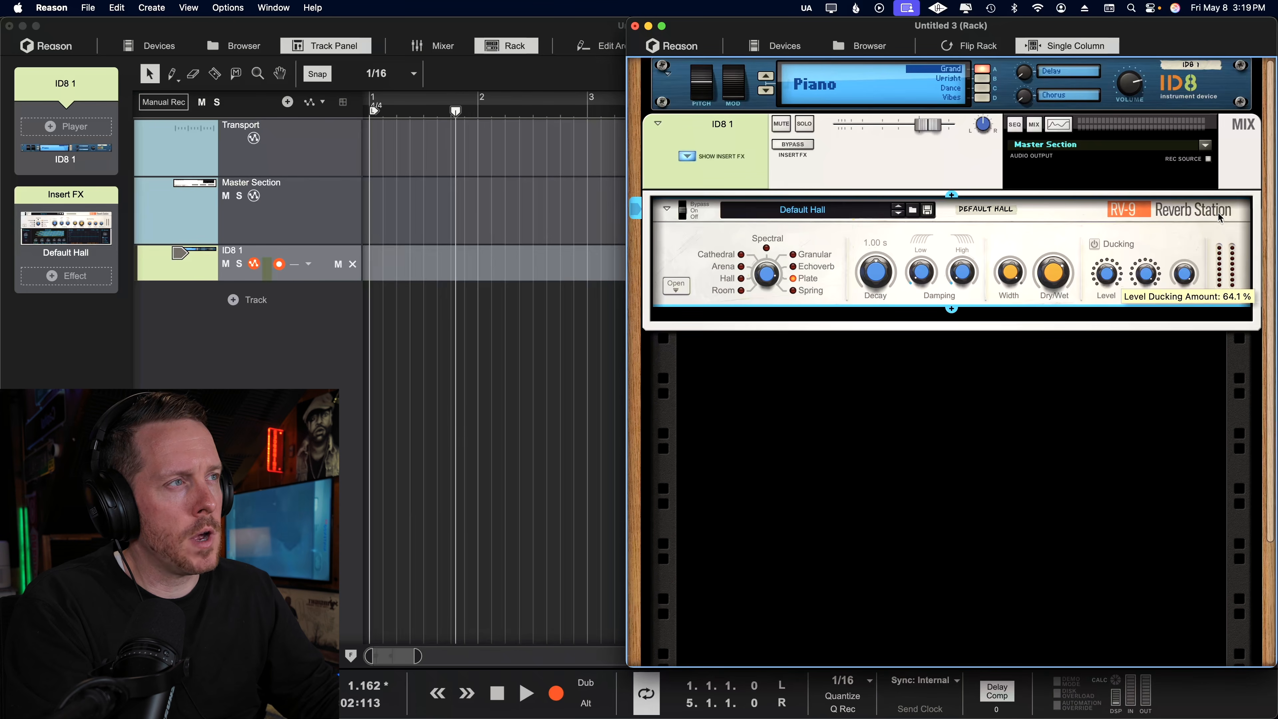
Step: Try the reverb's ducking by enabling it and adjusting the Recover time
{"action": "left_click", "coordinate": [1095, 245]}
{"action": "mouse_move", "coordinate": [1107, 279]}
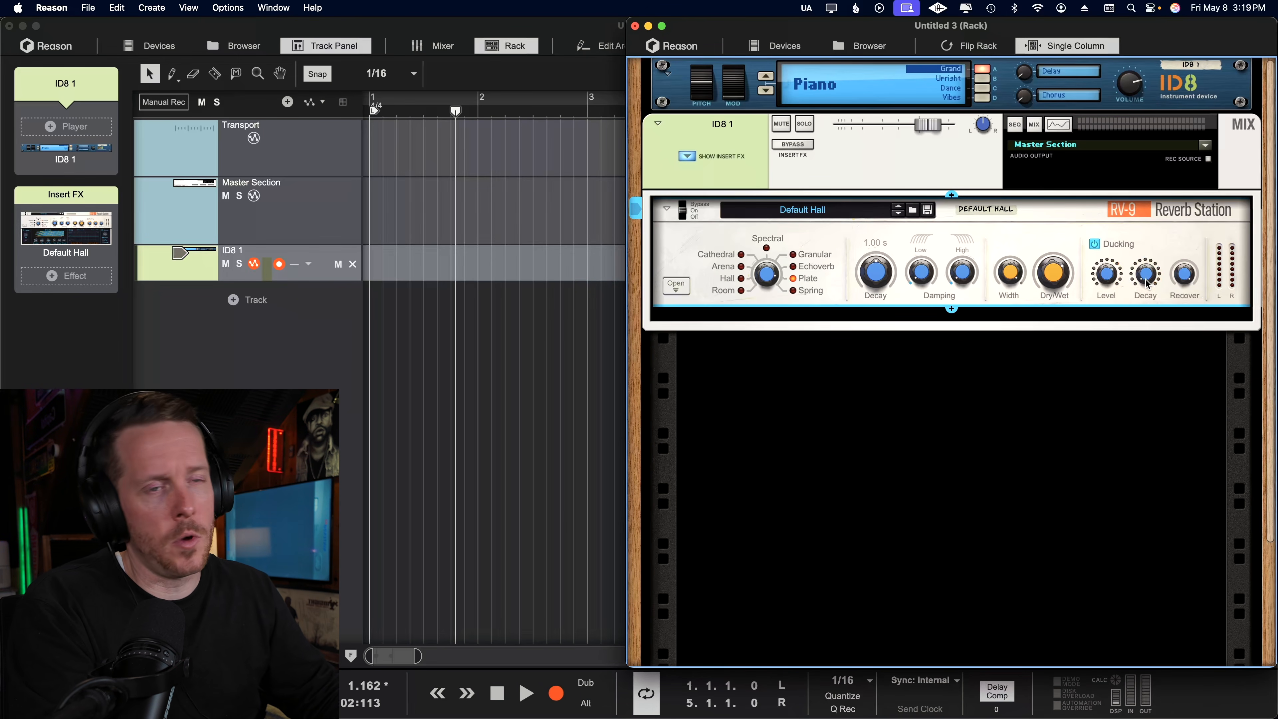
{"action": "mouse_move", "coordinate": [1146, 283]}
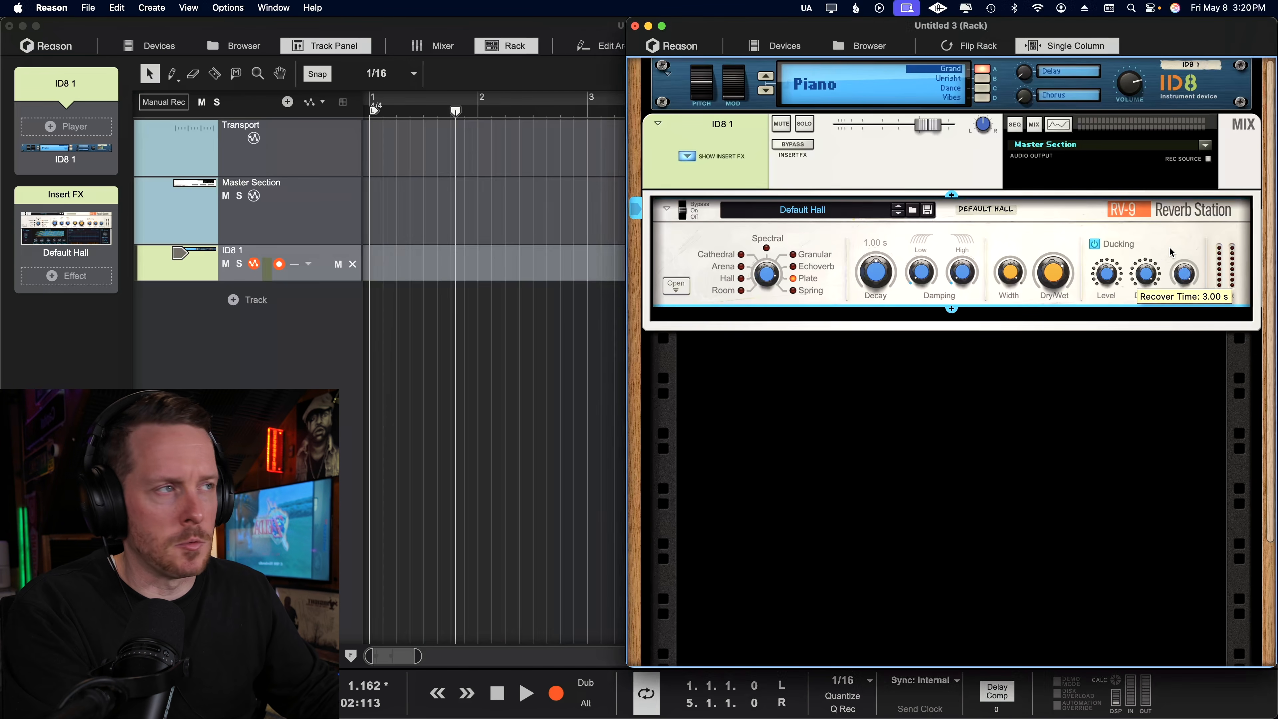
{"action": "left_click_drag", "start_coordinate": [1184, 273], "coordinate": [1188, 426]}
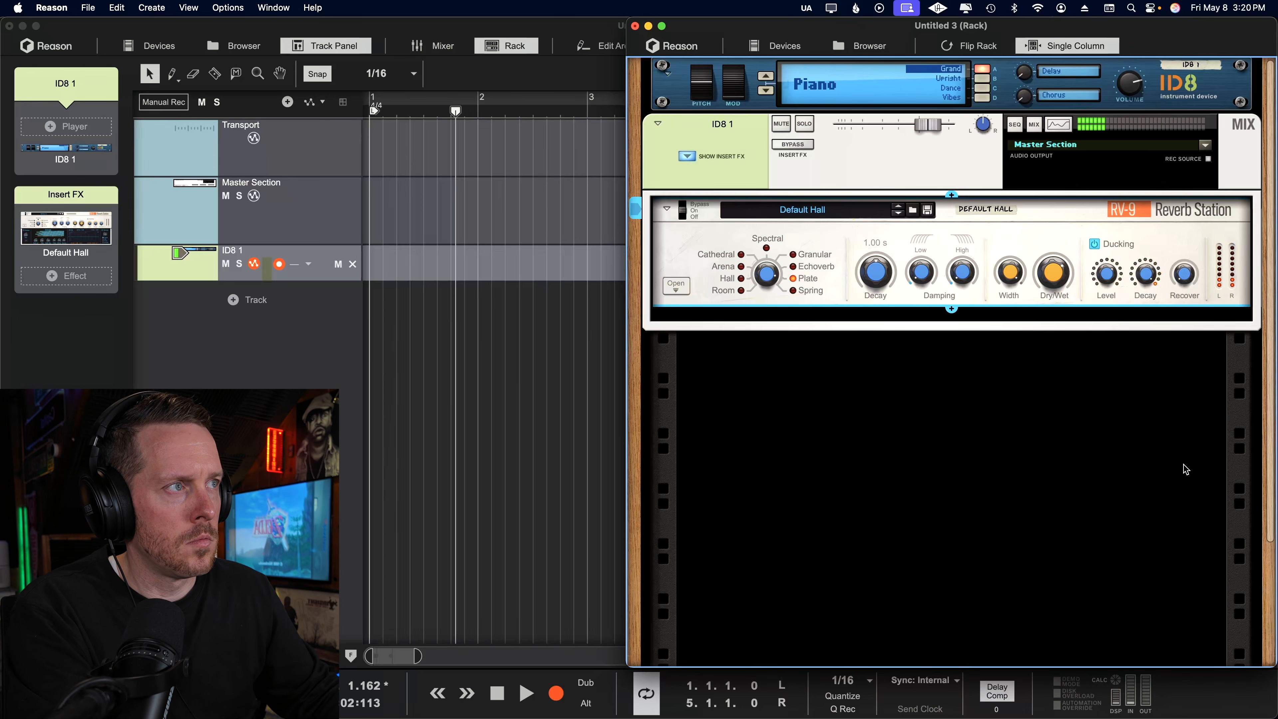
Step: Expand the reverb's extra controls and enable its EQ with bands at 155 Hz, 512 Hz (-8 dB), 1.8 kHz (-6 dB) and 5.8 kHz (5 dB)
{"action": "left_click", "coordinate": [678, 292]}
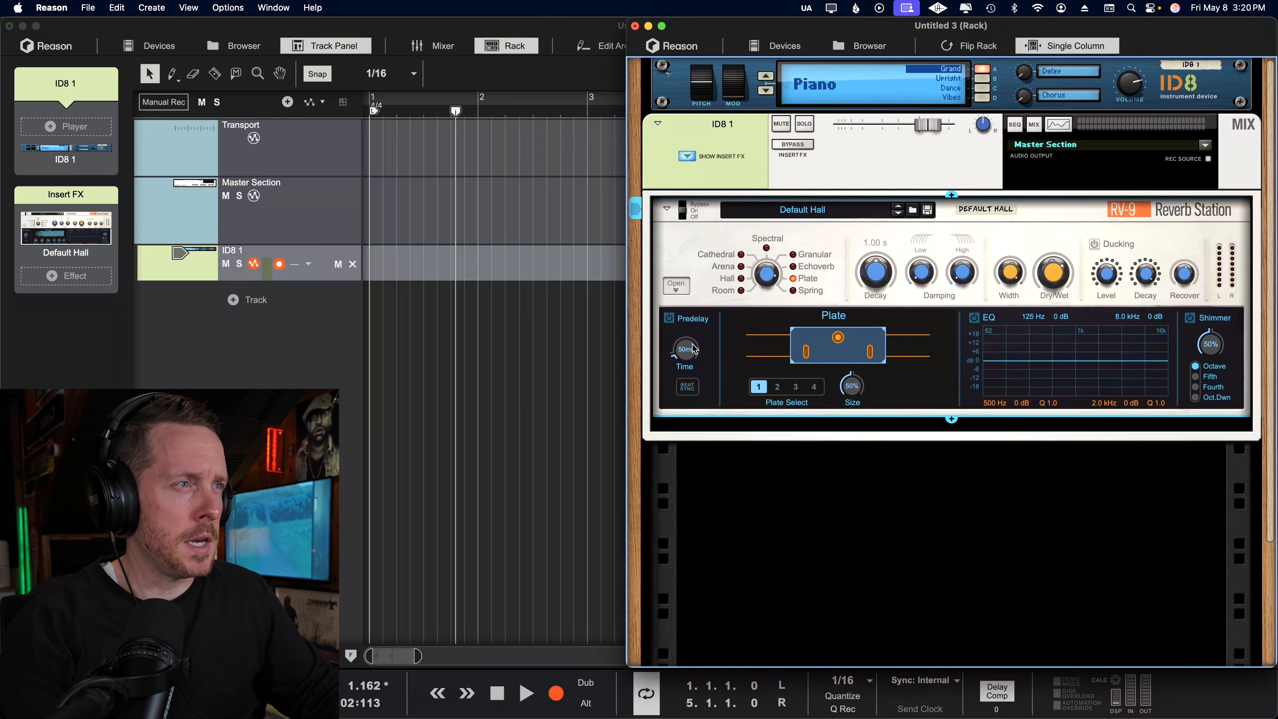
{"action": "left_click", "coordinate": [973, 318]}
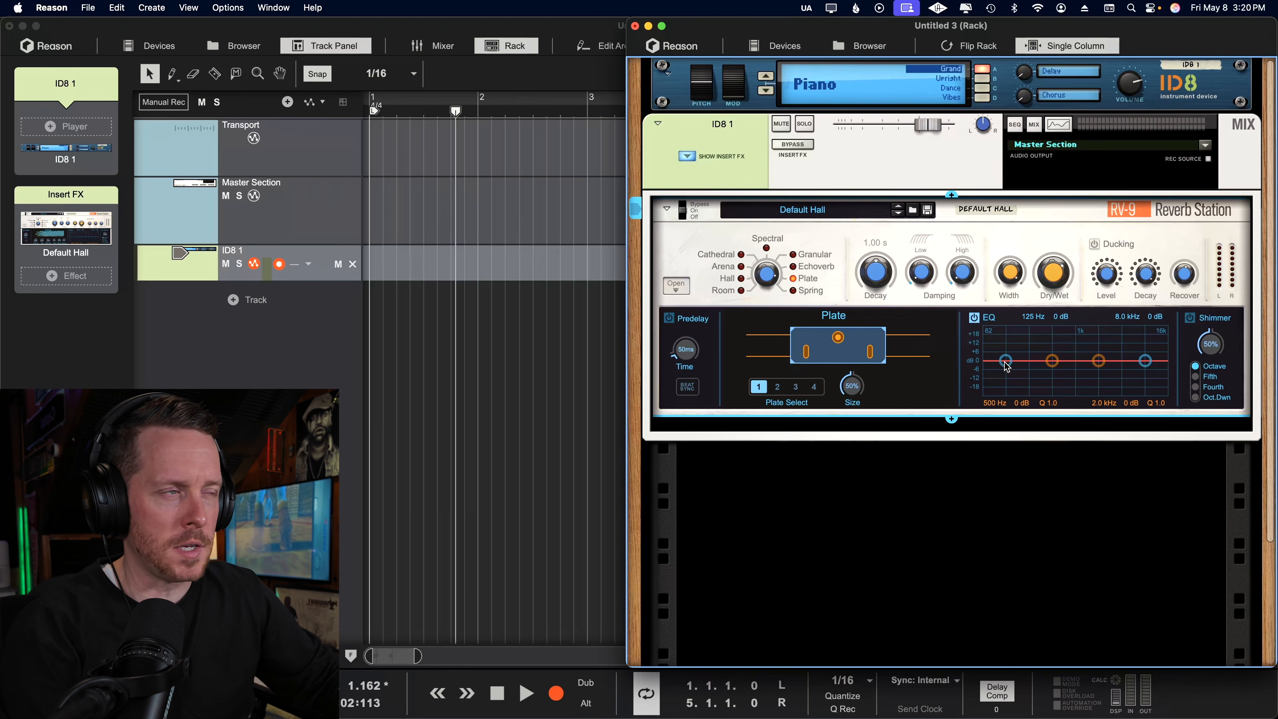
{"action": "left_click_drag", "start_coordinate": [1007, 366], "coordinate": [1025, 368]}
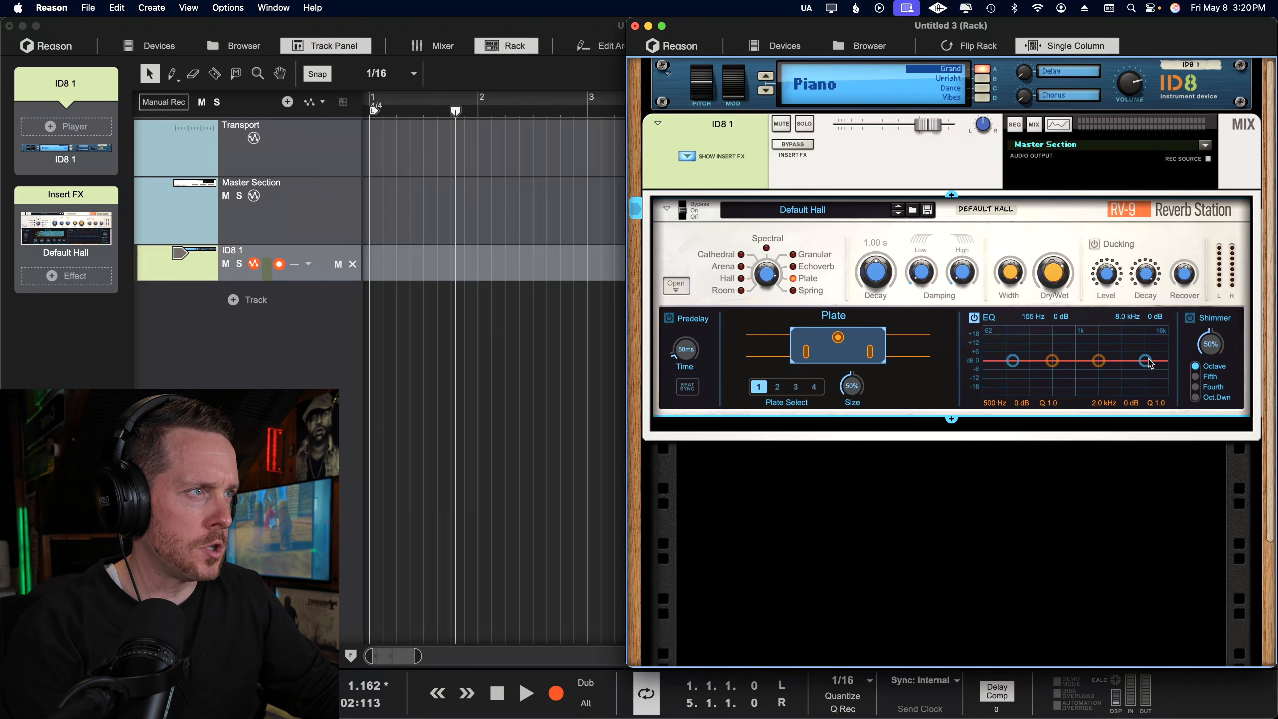
{"action": "left_click_drag", "start_coordinate": [1146, 360], "coordinate": [1057, 366]}
Step: Enable Shimmer with an amount of 51% and audition the Fifth, Fourth and Oct.Dwn intervals, keeping Oct.Dwn
{"action": "left_click", "coordinate": [1190, 318]}
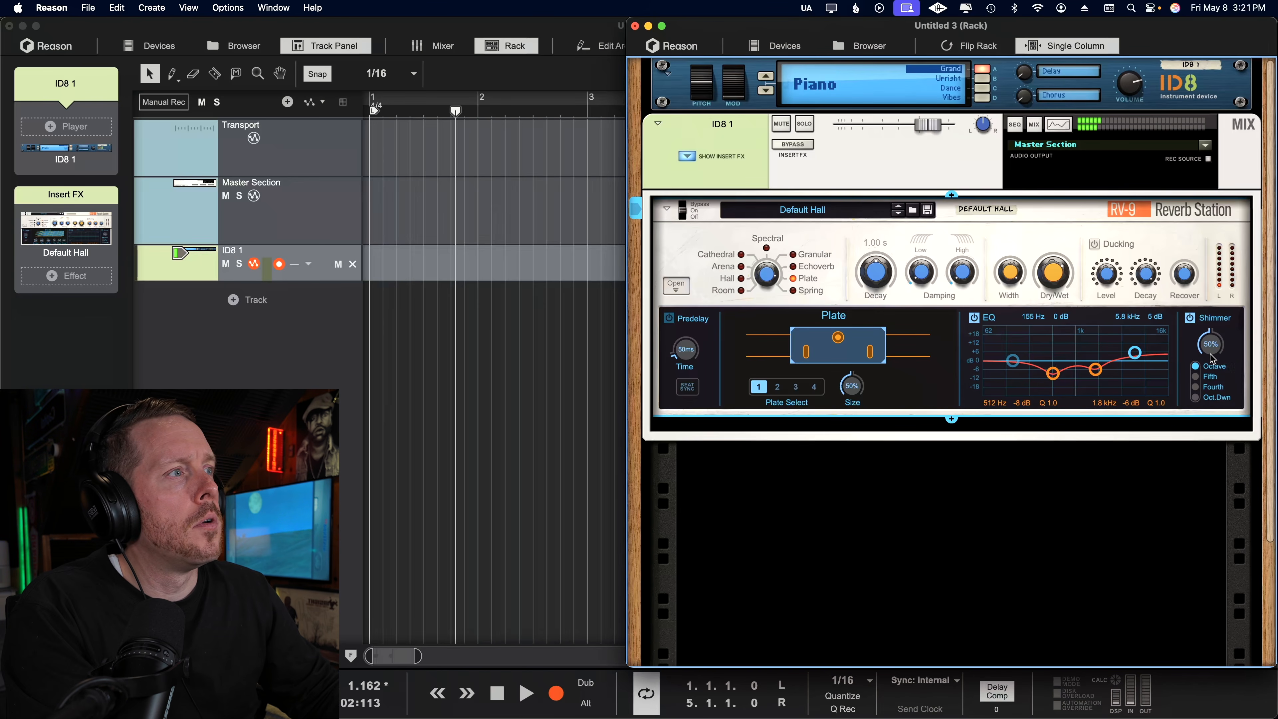
{"action": "left_click_drag", "start_coordinate": [1211, 358], "coordinate": [1209, 343]}
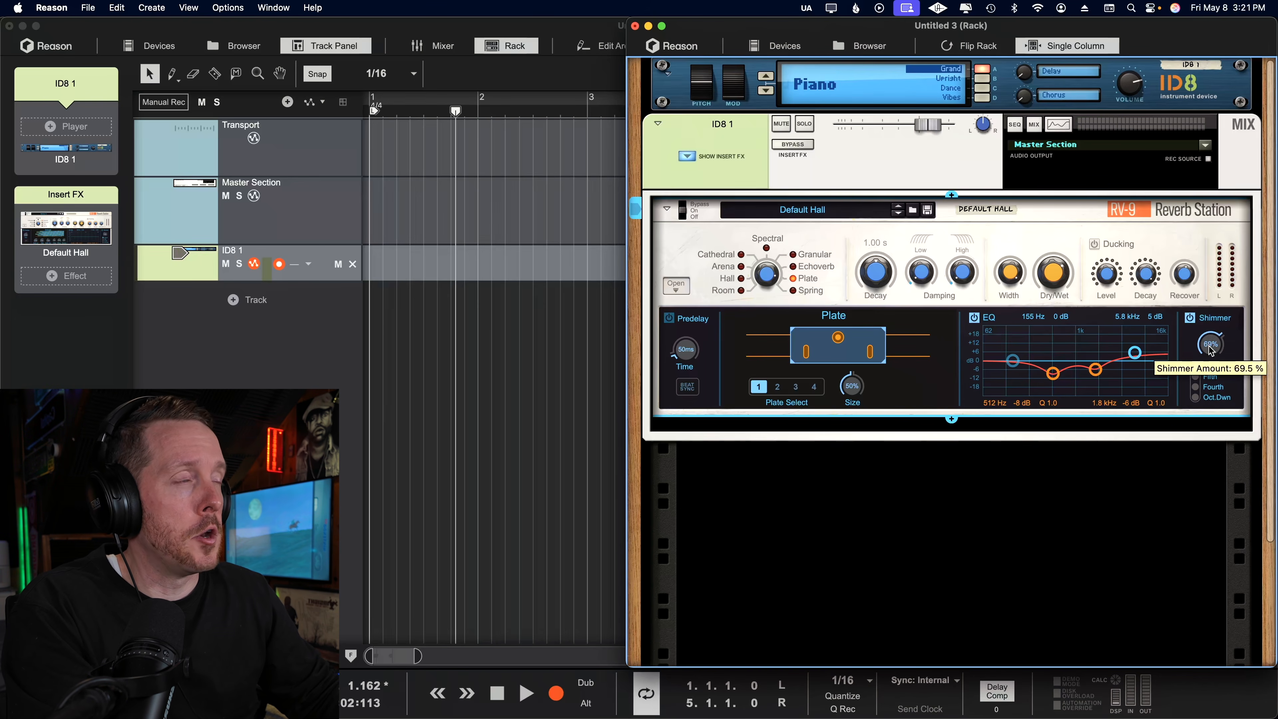
{"action": "mouse_move", "coordinate": [1205, 381]}
{"action": "left_mouse_down"}
{"action": "mouse_move", "coordinate": [1207, 398]}
{"action": "mouse_move", "coordinate": [1202, 308]}
{"action": "mouse_move", "coordinate": [1208, 358]}
{"action": "left_mouse_up"}
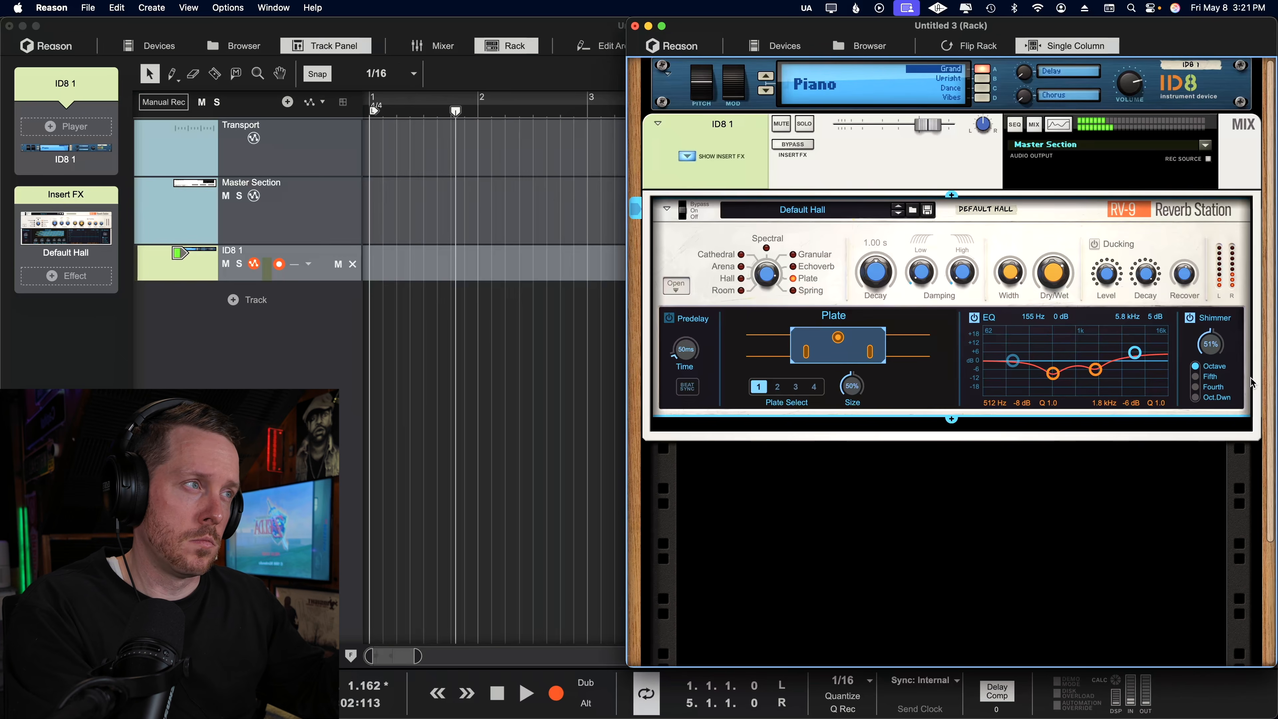
{"action": "left_click", "coordinate": [1197, 377]}
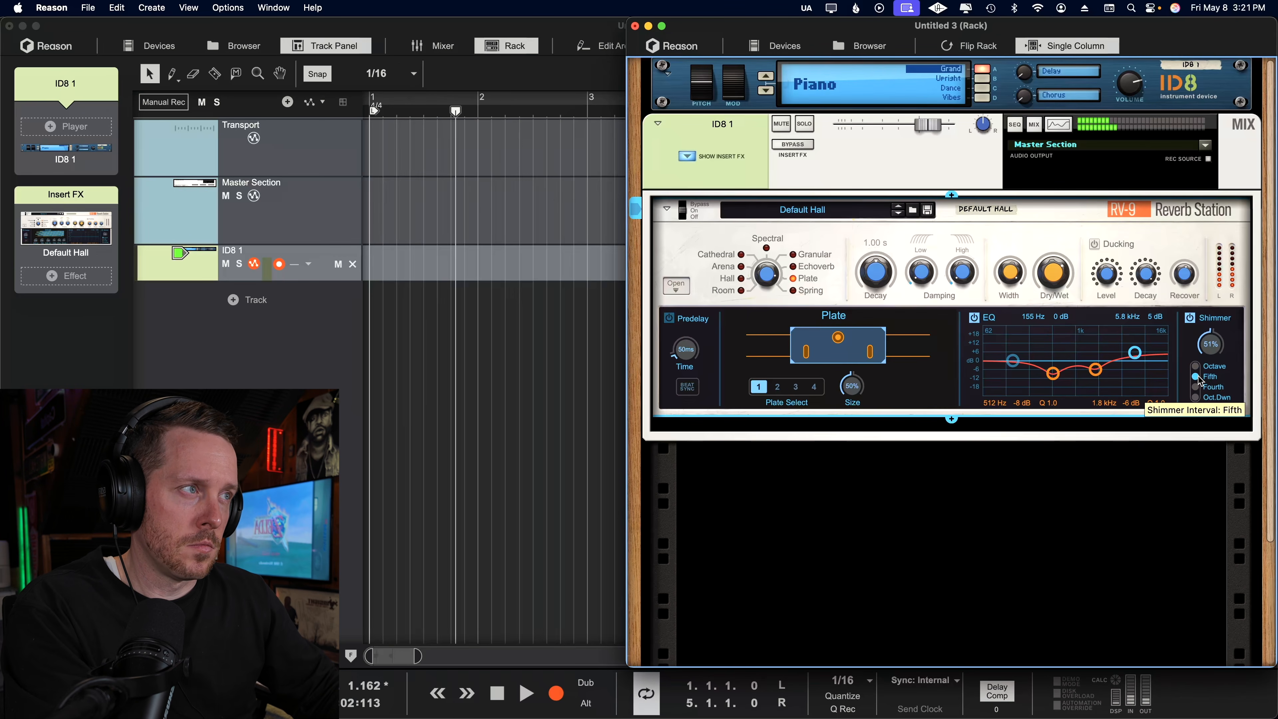
{"action": "left_click", "coordinate": [1196, 387]}
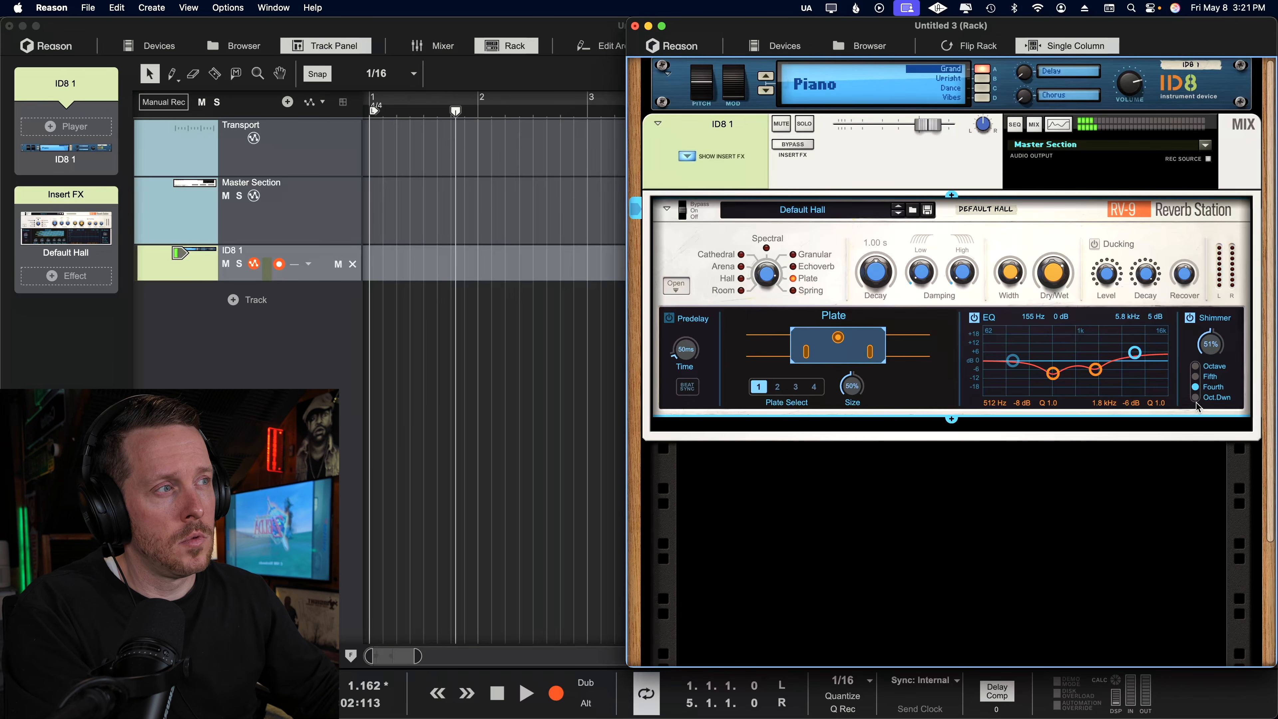
{"action": "left_click", "coordinate": [1195, 397]}
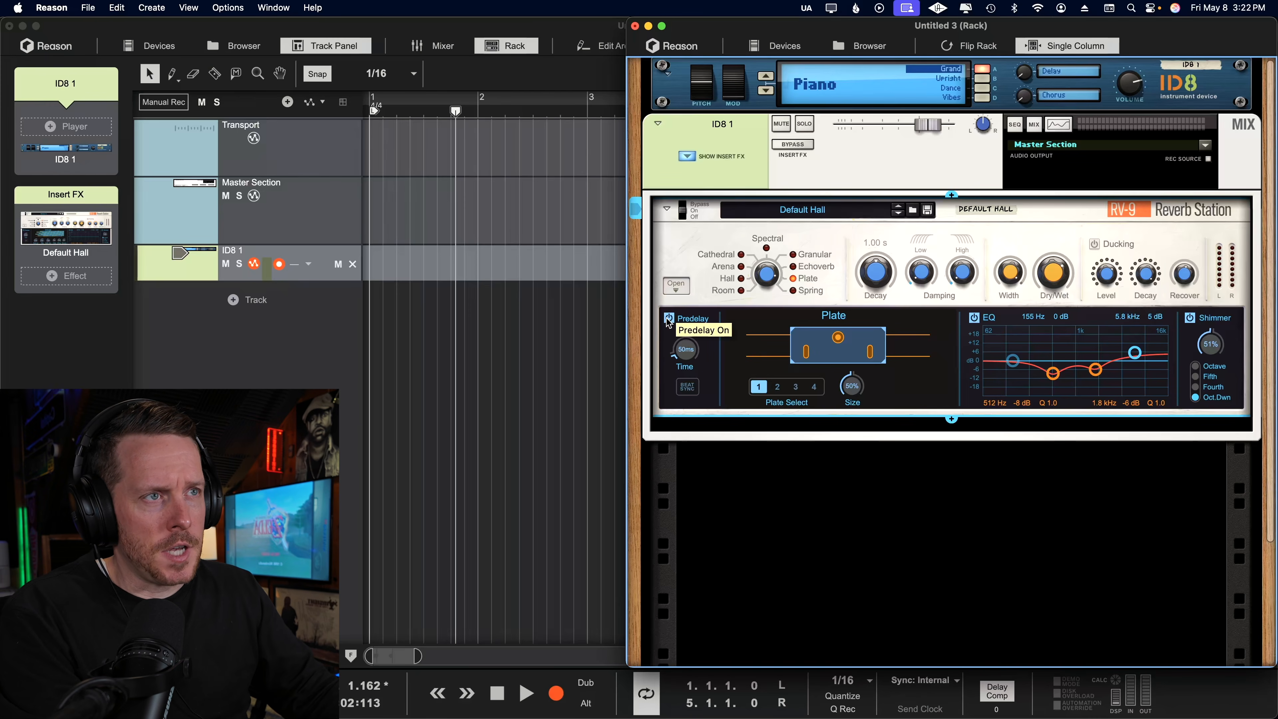
Step: Raise the reverb's predelay time to 231 ms and turn on its beat sync
{"action": "left_click_drag", "start_coordinate": [687, 352], "coordinate": [690, 277]}
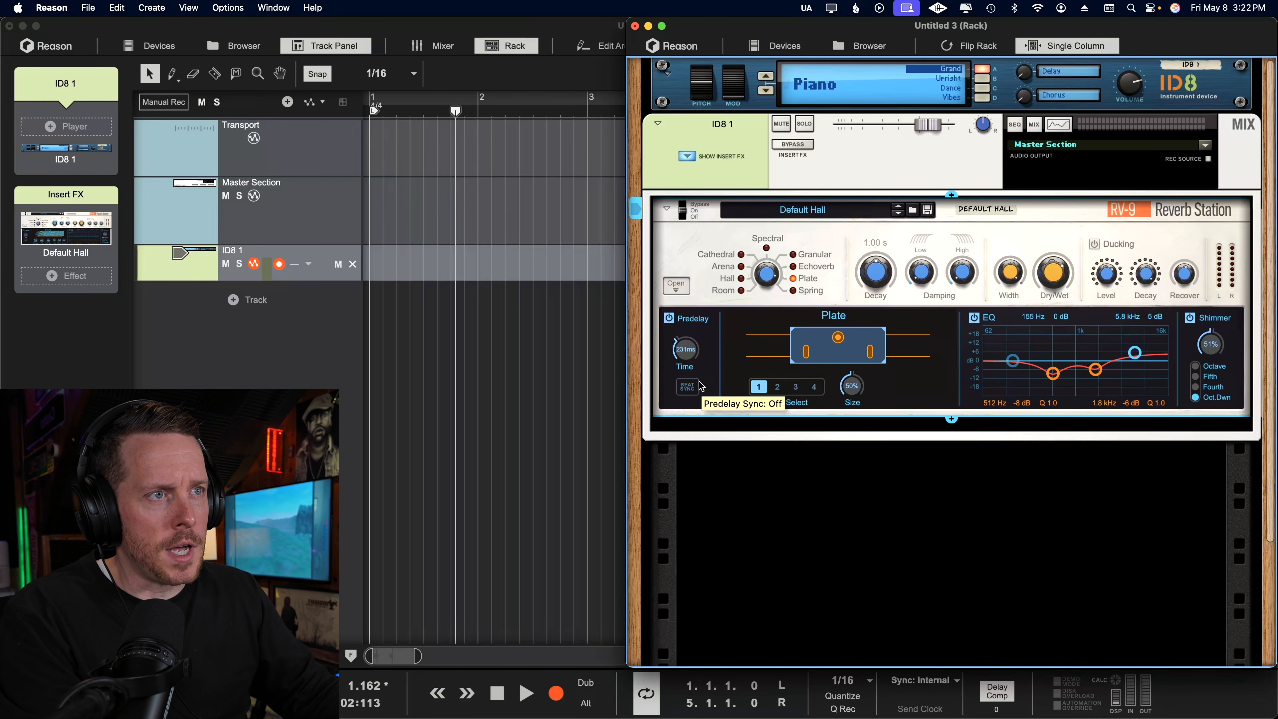
{"action": "left_click", "coordinate": [687, 386]}
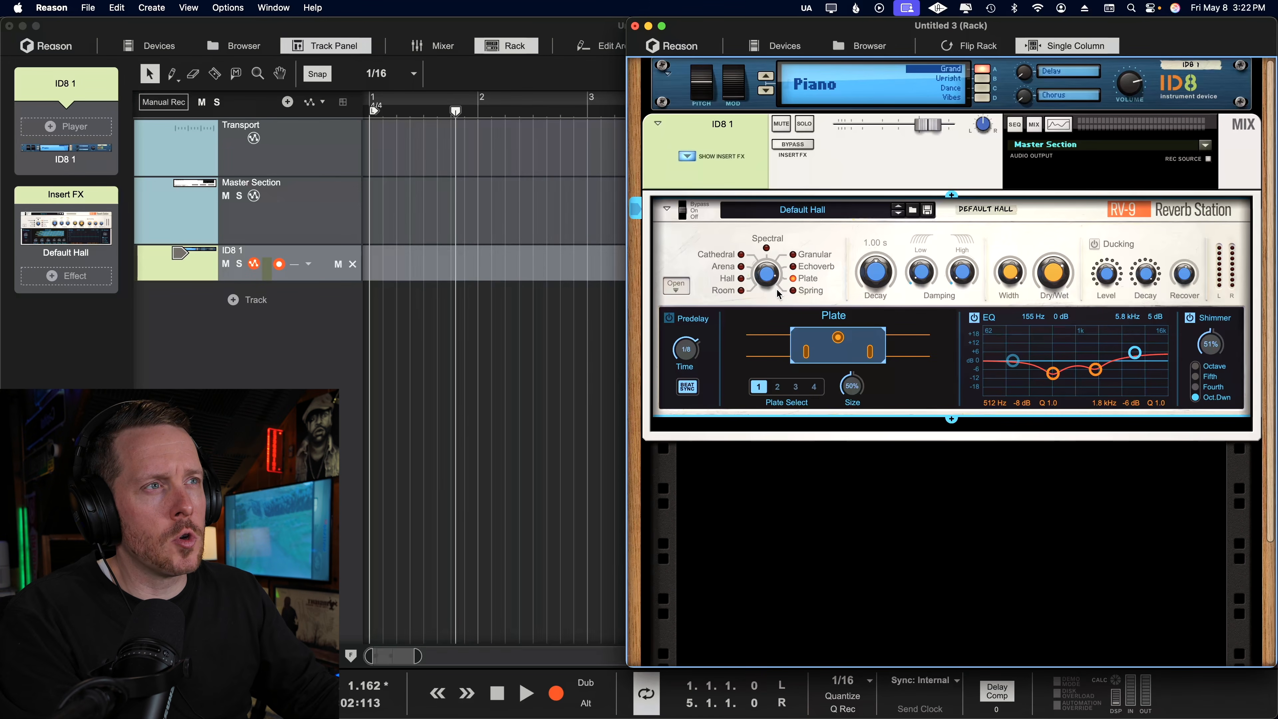
Step: Change the reverb type to Room with its Modulation at 14%, and audition Freeze by toggling it on and off
{"action": "left_click_drag", "start_coordinate": [765, 279], "coordinate": [819, 315]}
{"action": "left_click_drag", "start_coordinate": [838, 392], "coordinate": [837, 428]}
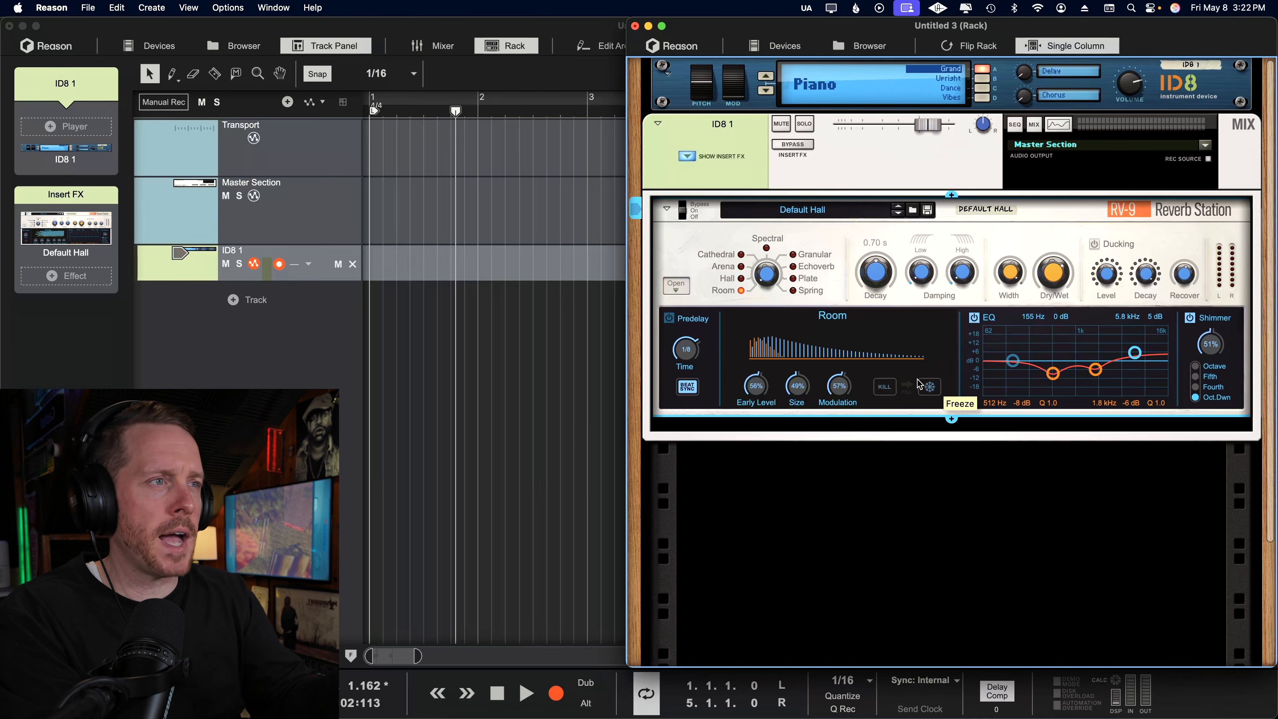
{"action": "left_click", "coordinate": [931, 390]}
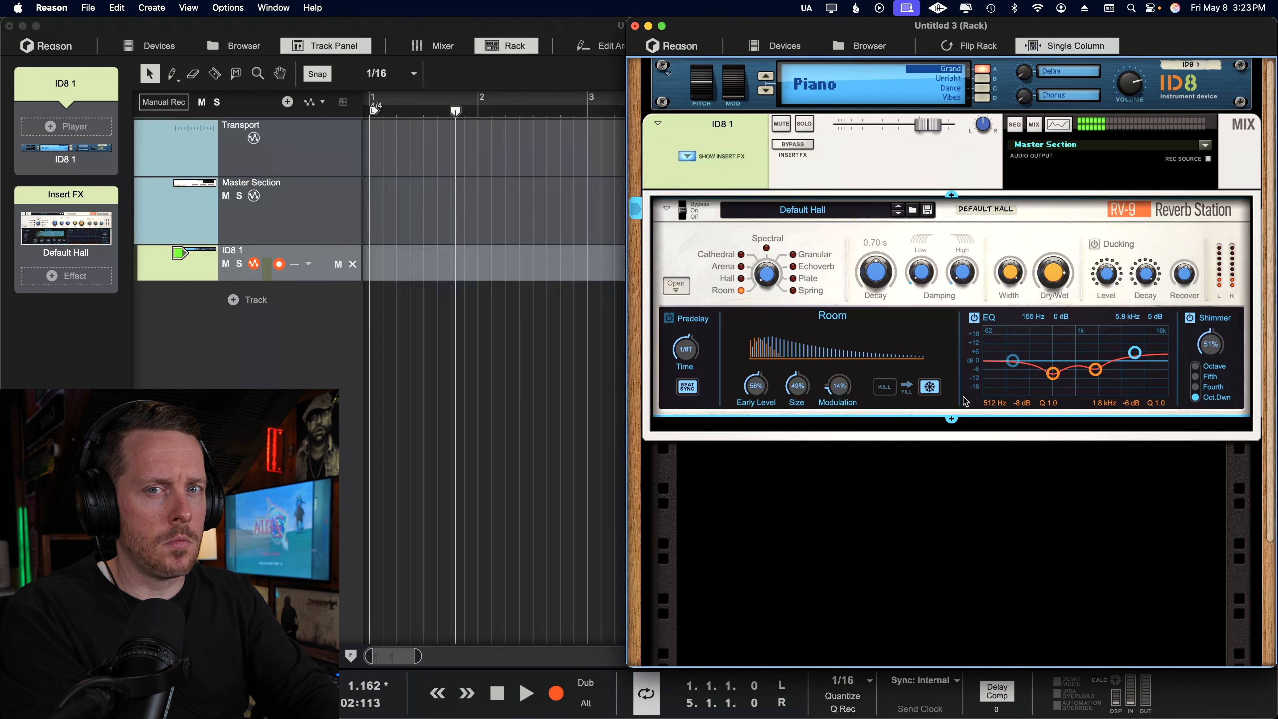
{"action": "left_click", "coordinate": [930, 391]}
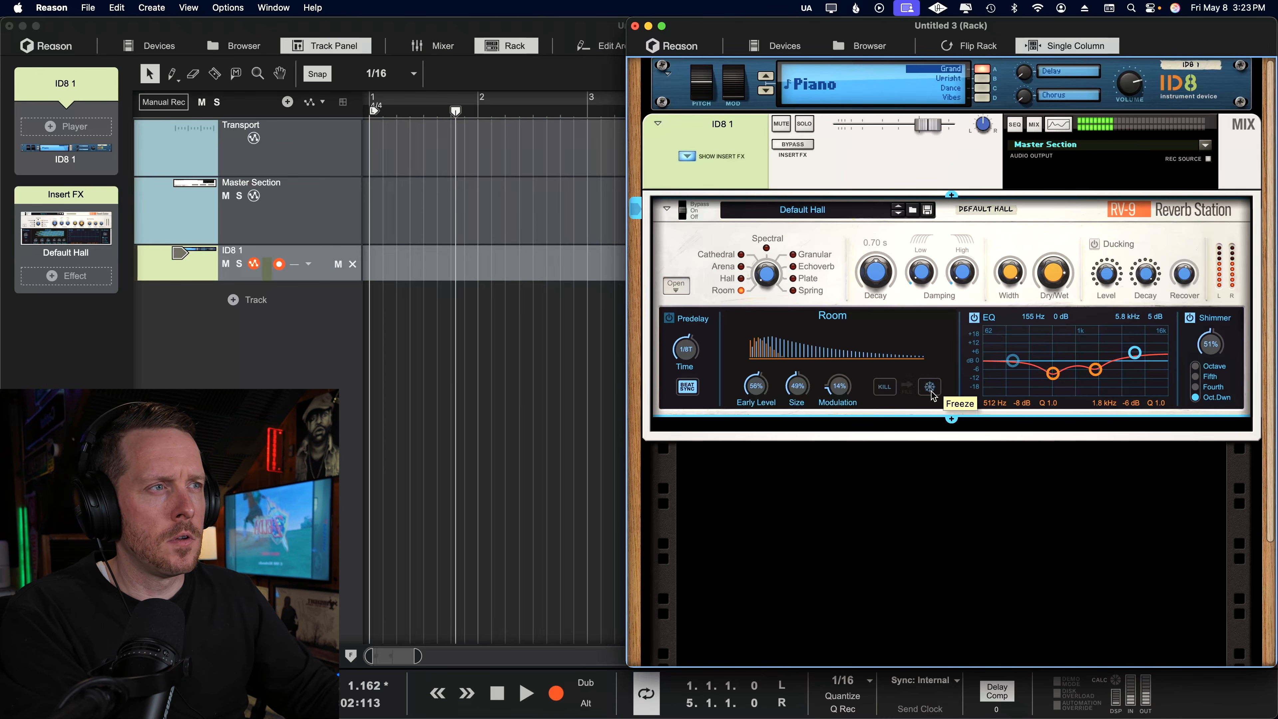
Step: Audition Freeze on the Room reverb by toggling it on and off, and enable Kill while Freeze is on
{"action": "left_click", "coordinate": [931, 392]}
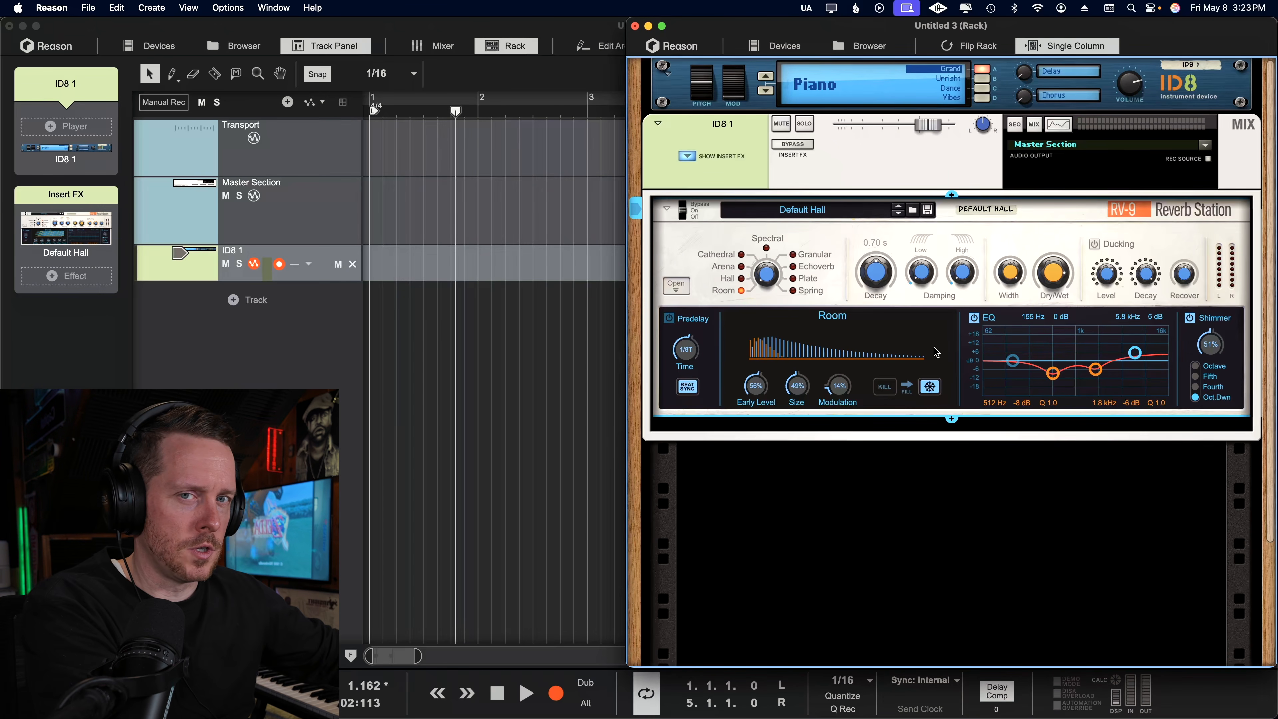
{"action": "left_click", "coordinate": [931, 389]}
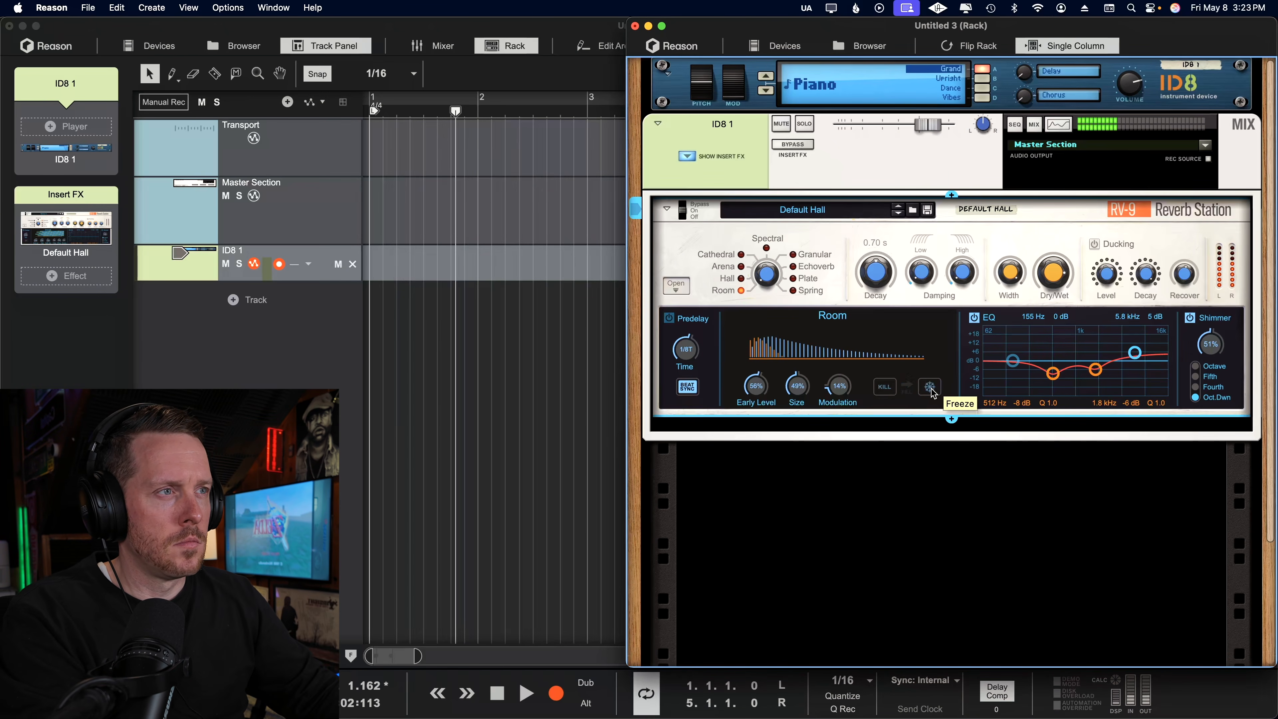
{"action": "left_click", "coordinate": [930, 391]}
{"action": "left_click", "coordinate": [889, 389]}
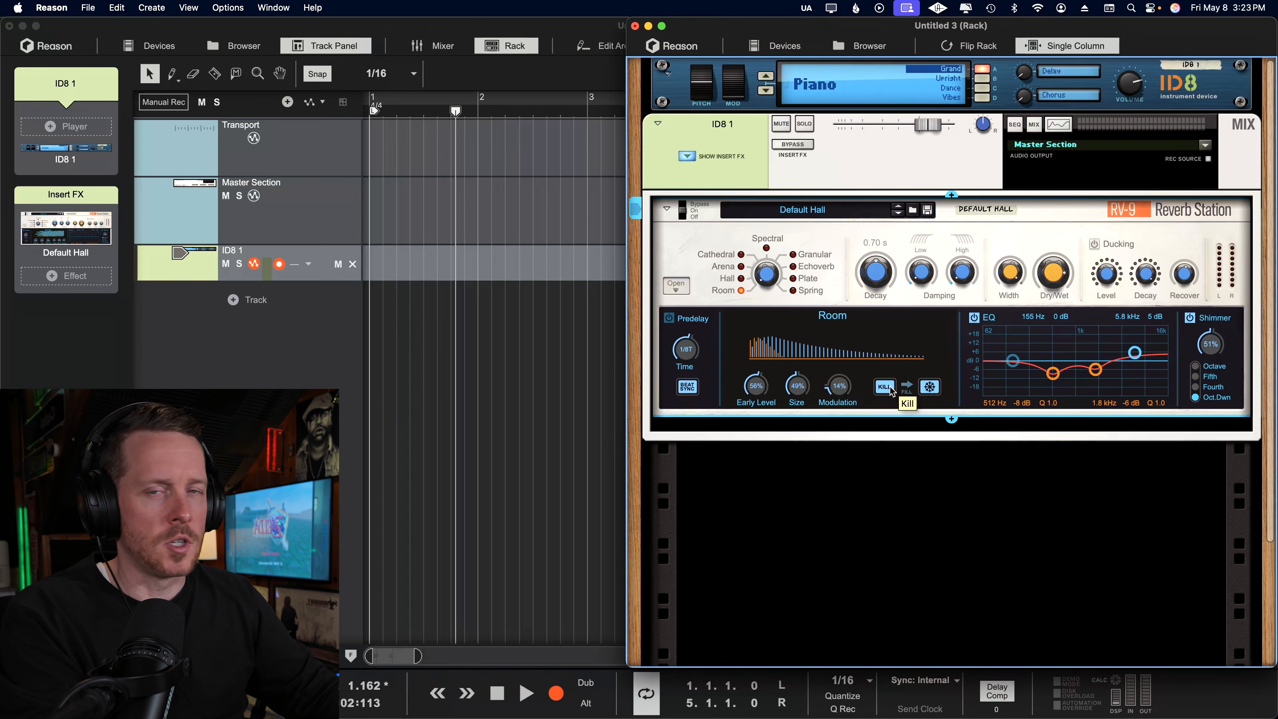
Step: Switch the reverb to Spring, audition spring types 2, 3 and 4, then raise its Size and lower its Flutter
{"action": "left_click", "coordinate": [809, 290]}
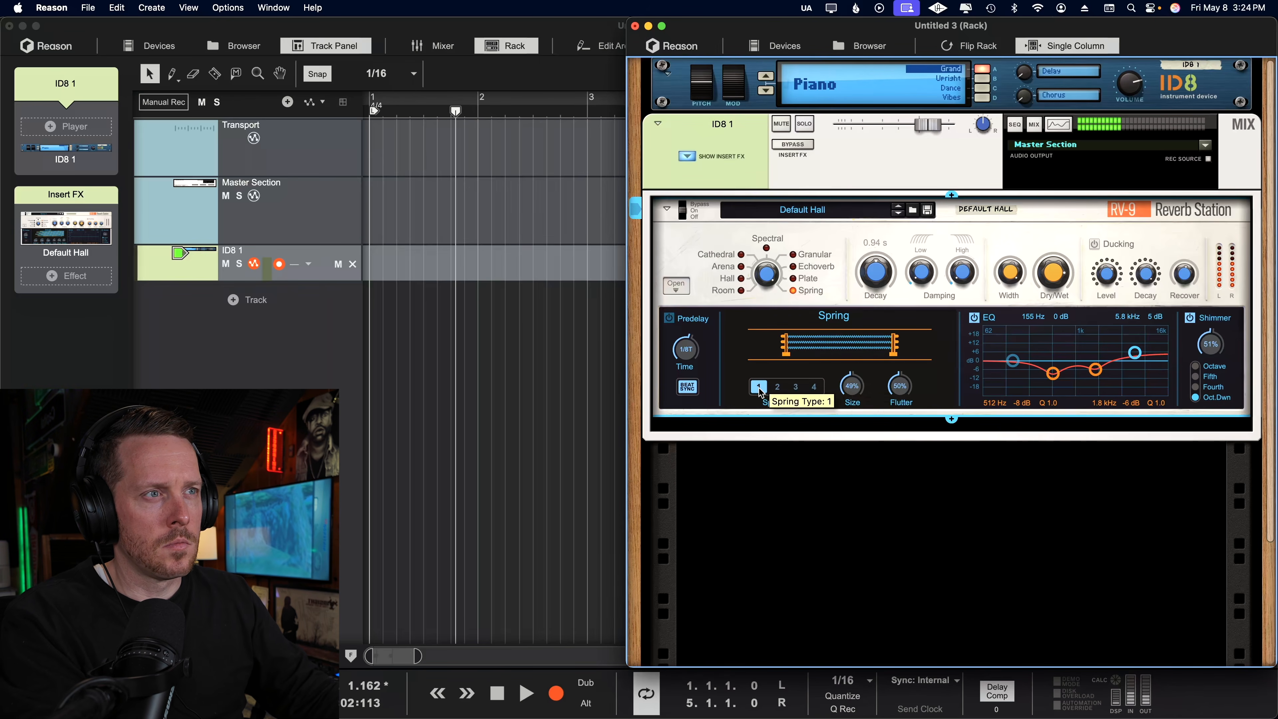
{"action": "left_click", "coordinate": [777, 386]}
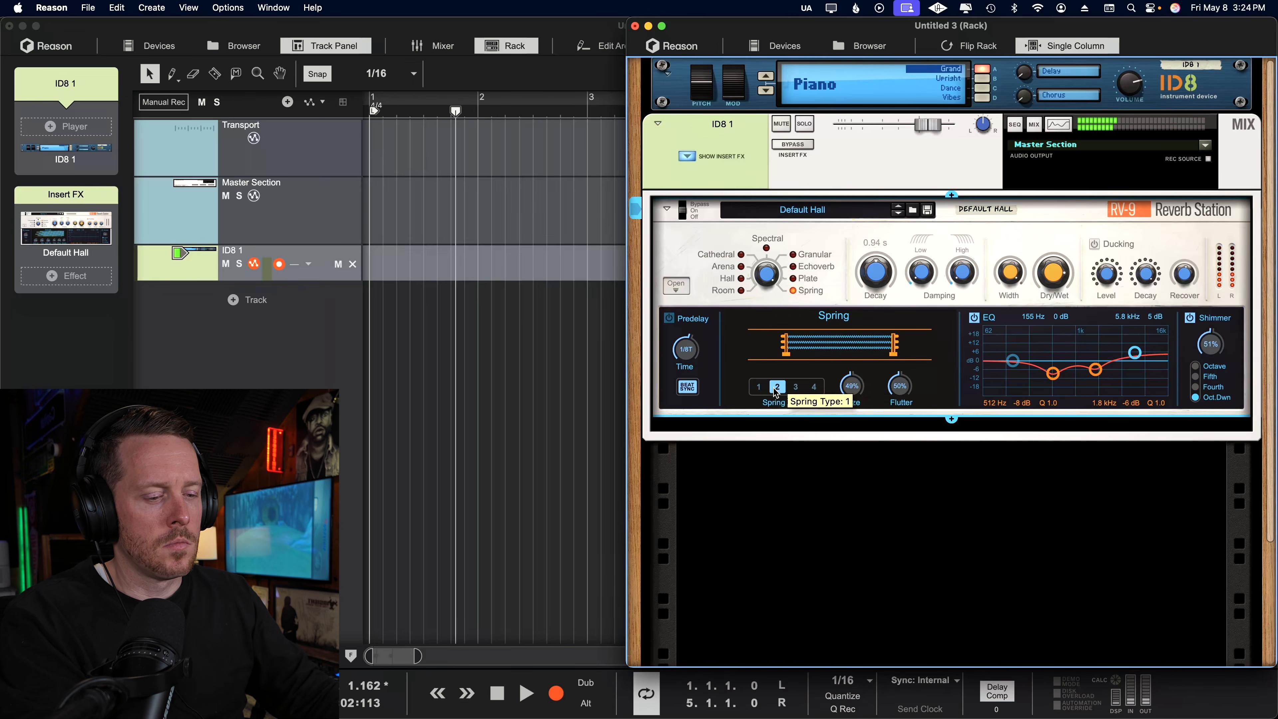
{"action": "left_click", "coordinate": [795, 387]}
{"action": "left_click", "coordinate": [814, 387]}
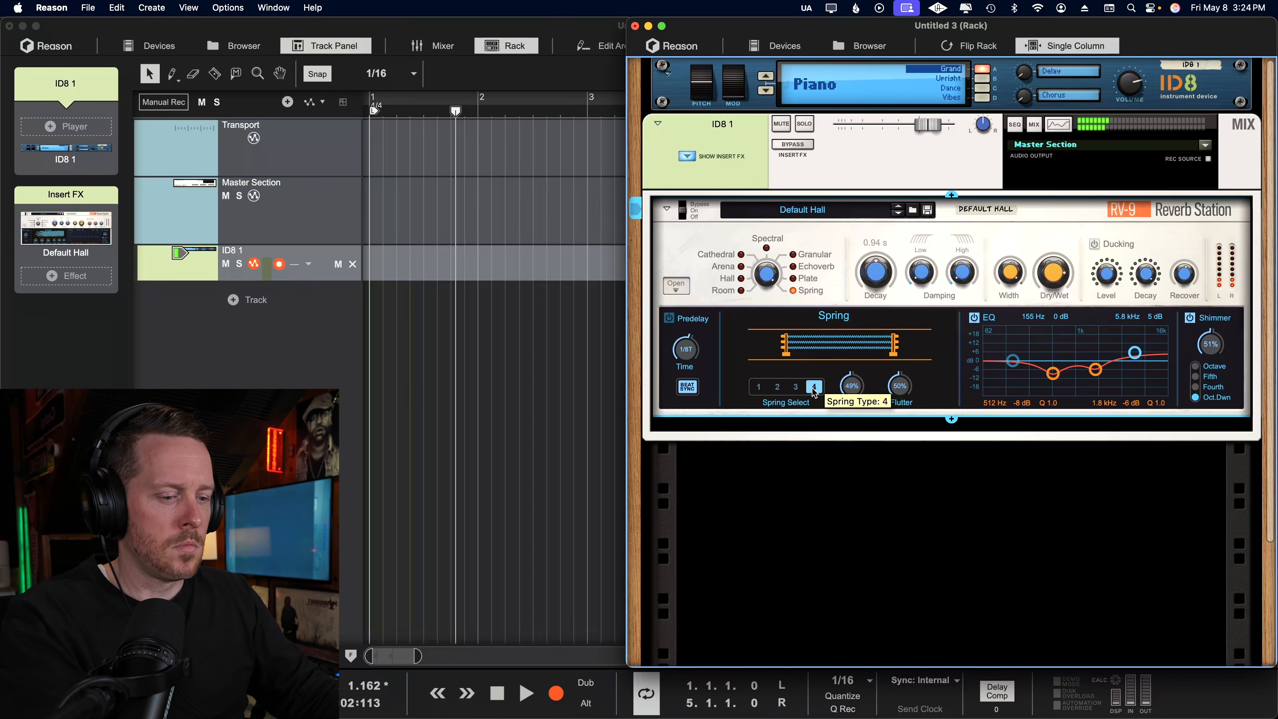
{"action": "left_click_drag", "start_coordinate": [852, 386], "coordinate": [853, 354]}
{"action": "left_click_drag", "start_coordinate": [893, 391], "coordinate": [896, 428]}
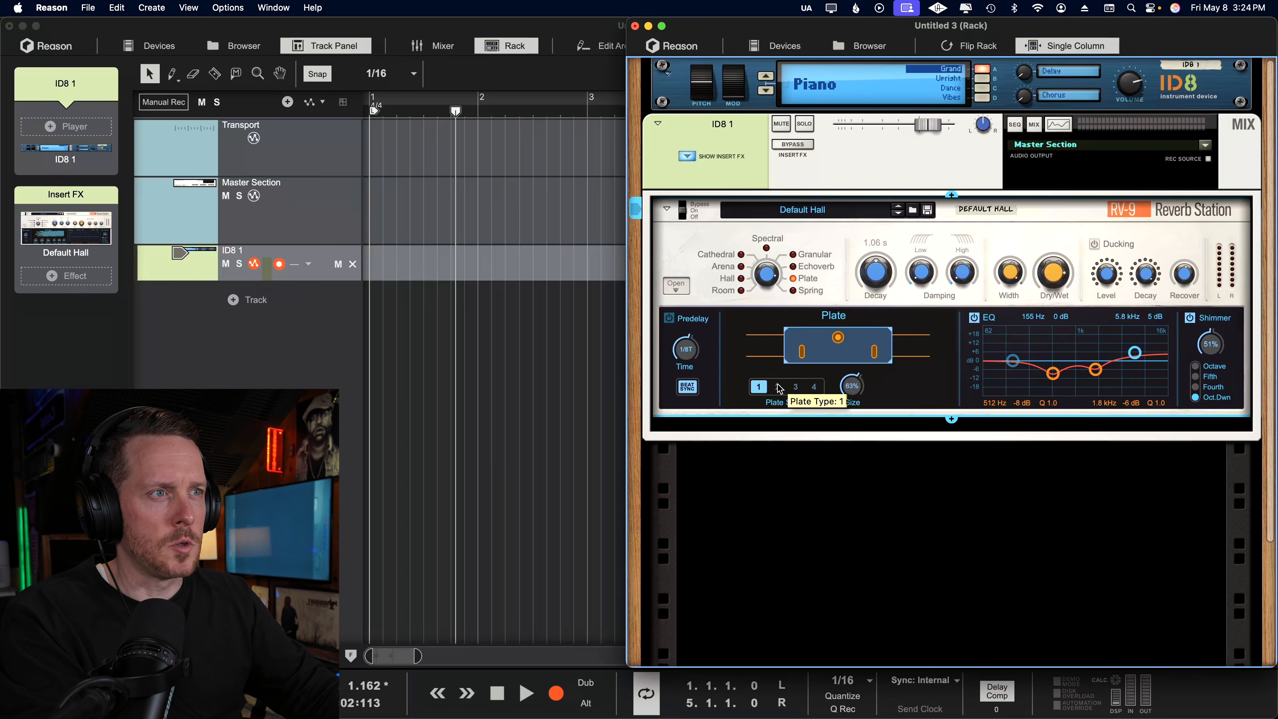
Step: Audition plate types 2, 3 and 4 on the Plate reverb, return to type 1, and adjust its Size
{"action": "left_click", "coordinate": [778, 388]}
{"action": "left_click", "coordinate": [795, 387]}
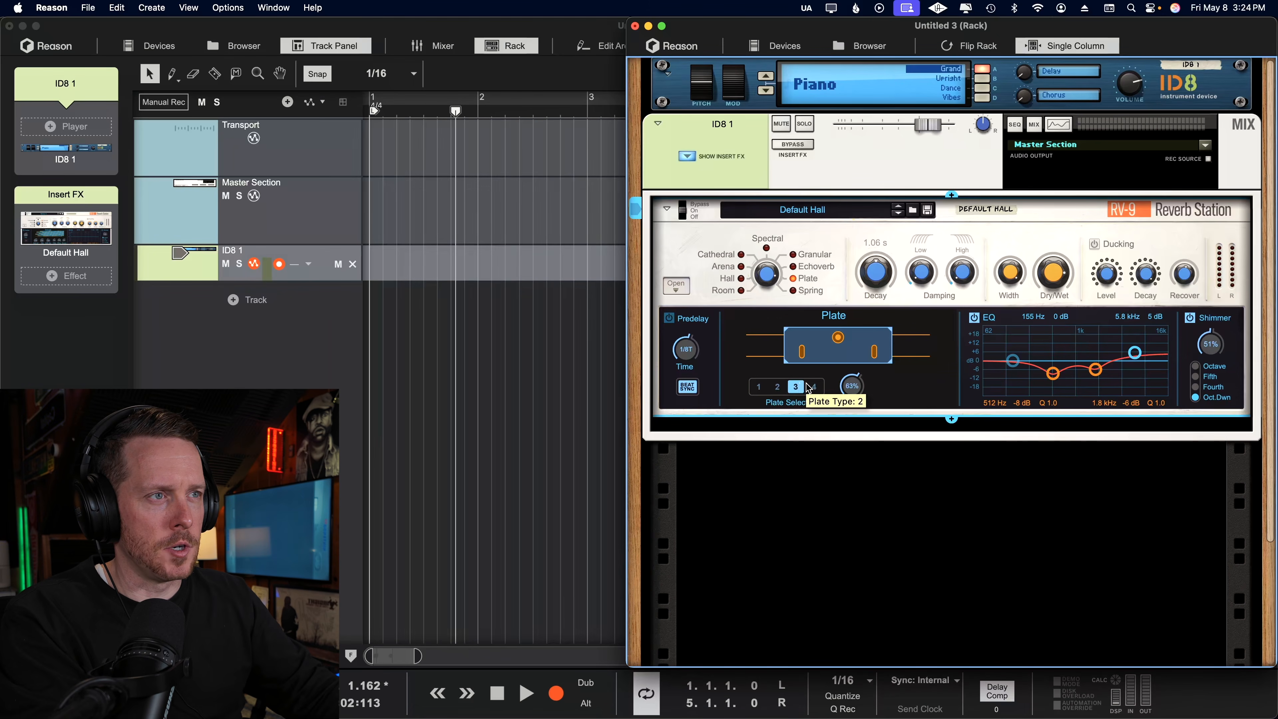
{"action": "left_click", "coordinate": [813, 387]}
{"action": "left_click", "coordinate": [759, 387]}
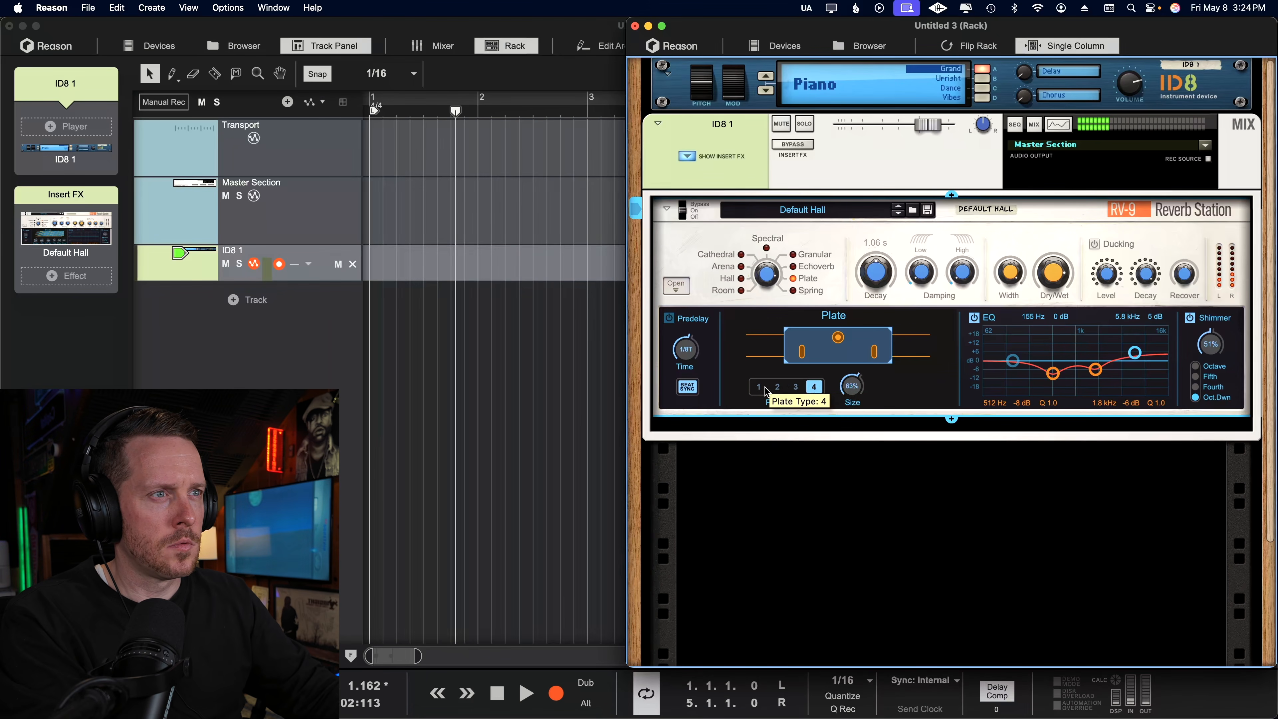
{"action": "left_click_drag", "start_coordinate": [854, 333], "coordinate": [830, 417]}
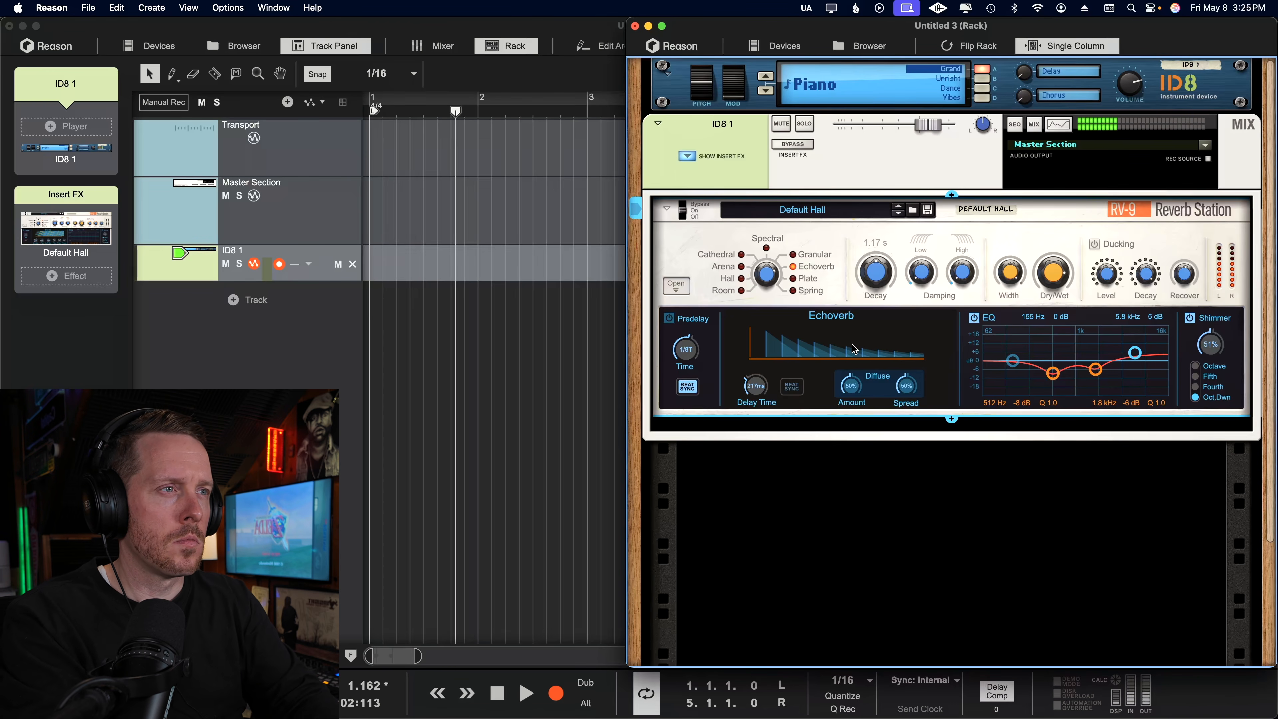
Step: Set the Echoverb's Delay Time to 228 ms, adjust its Diffuse Amount and Spread, and turn on its echo beat sync
{"action": "left_click_drag", "start_coordinate": [756, 390], "coordinate": [756, 383]}
{"action": "left_click_drag", "start_coordinate": [852, 391], "coordinate": [901, 334]}
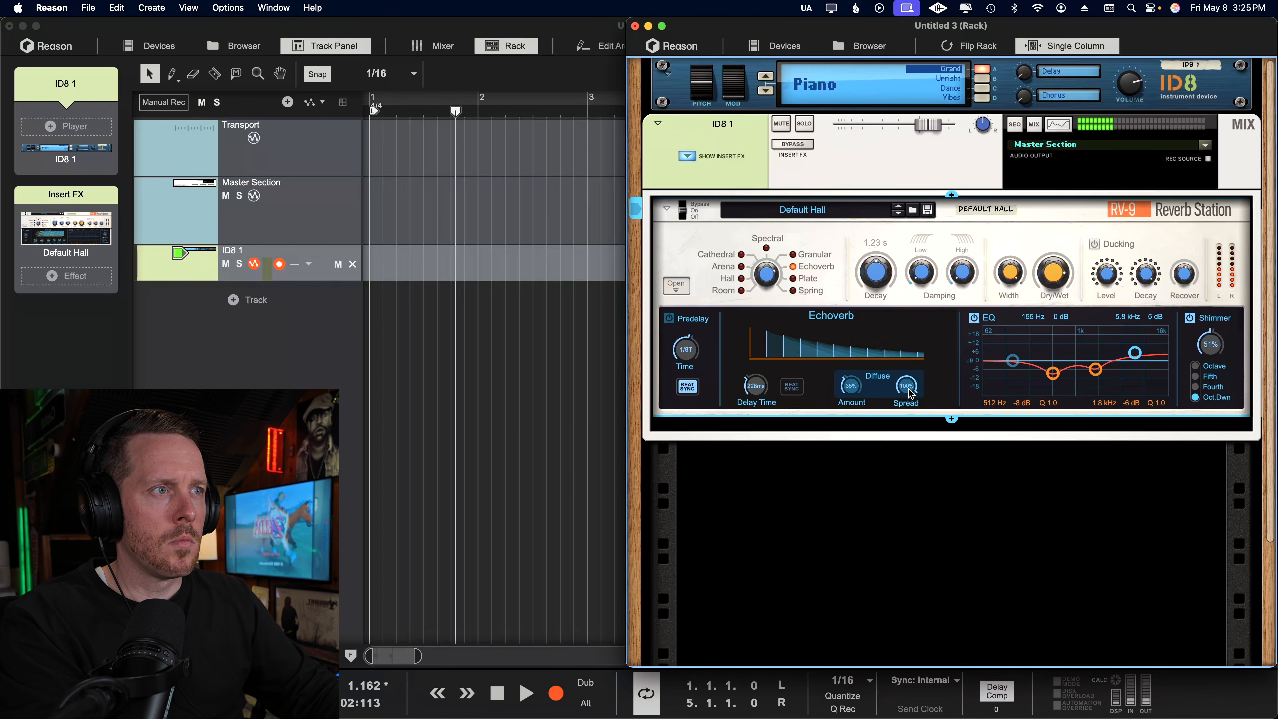
{"action": "left_click_drag", "start_coordinate": [908, 389], "coordinate": [896, 357]}
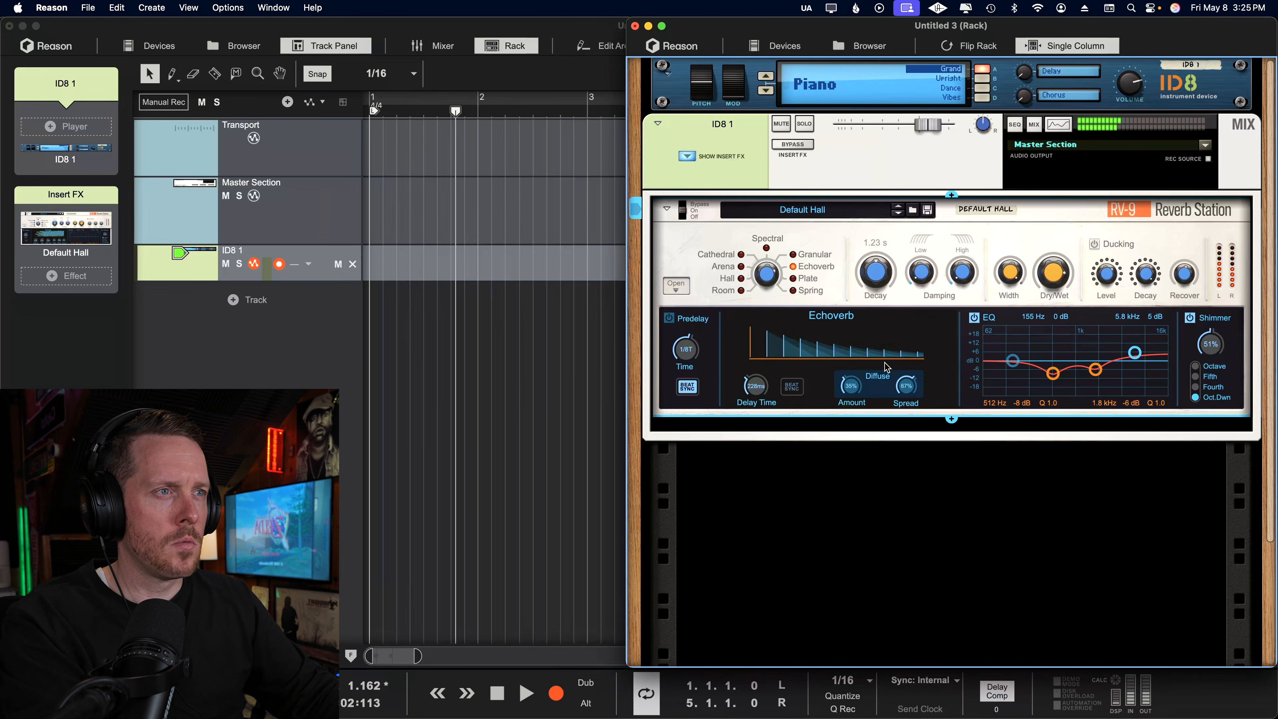
{"action": "left_click", "coordinate": [792, 386]}
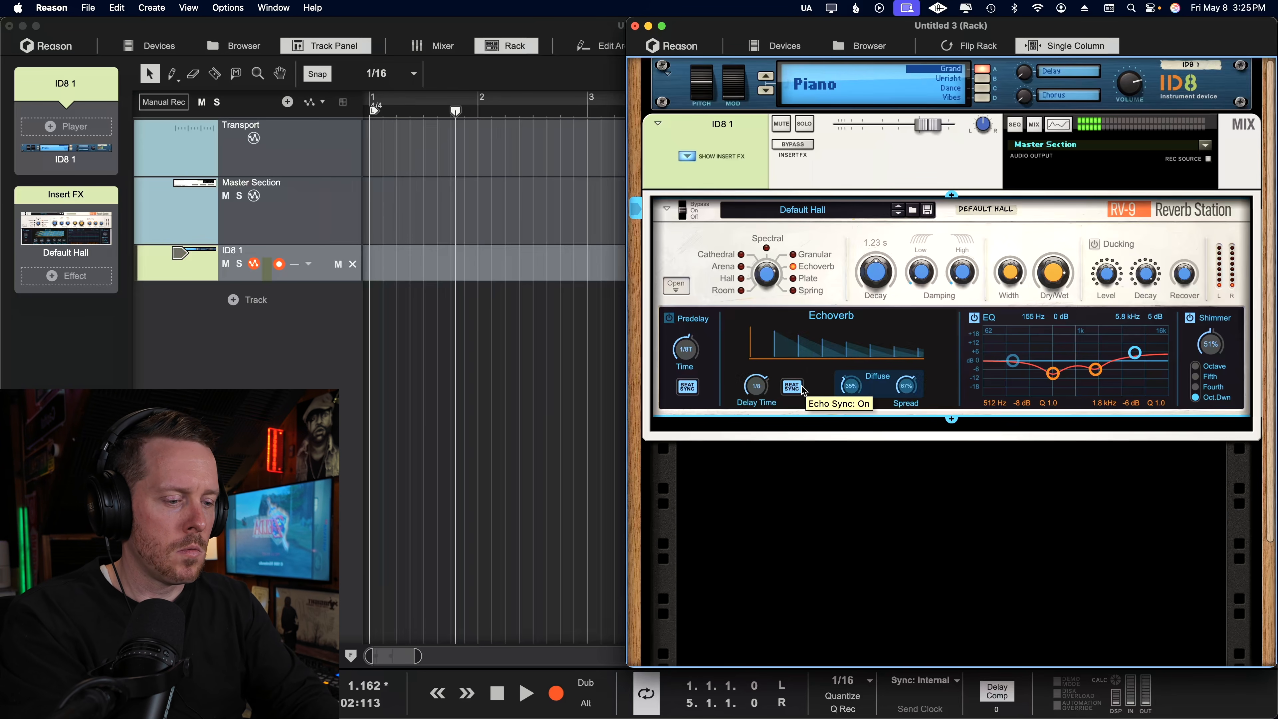
{"action": "left_click", "coordinate": [669, 317]}
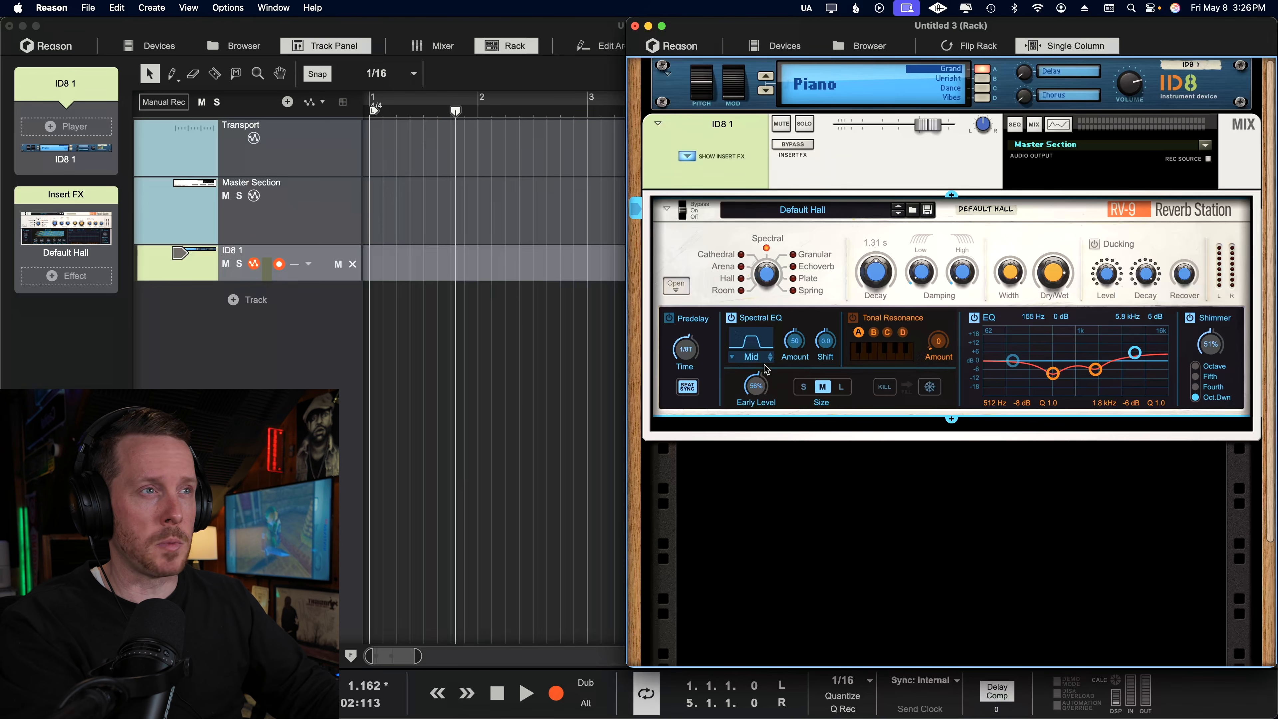
Step: Enable the Spectral reverb's Tonal Resonance at Amount 57, audition its presets ending on C, and adjust the Spectral EQ Shift
{"action": "left_click", "coordinate": [852, 318]}
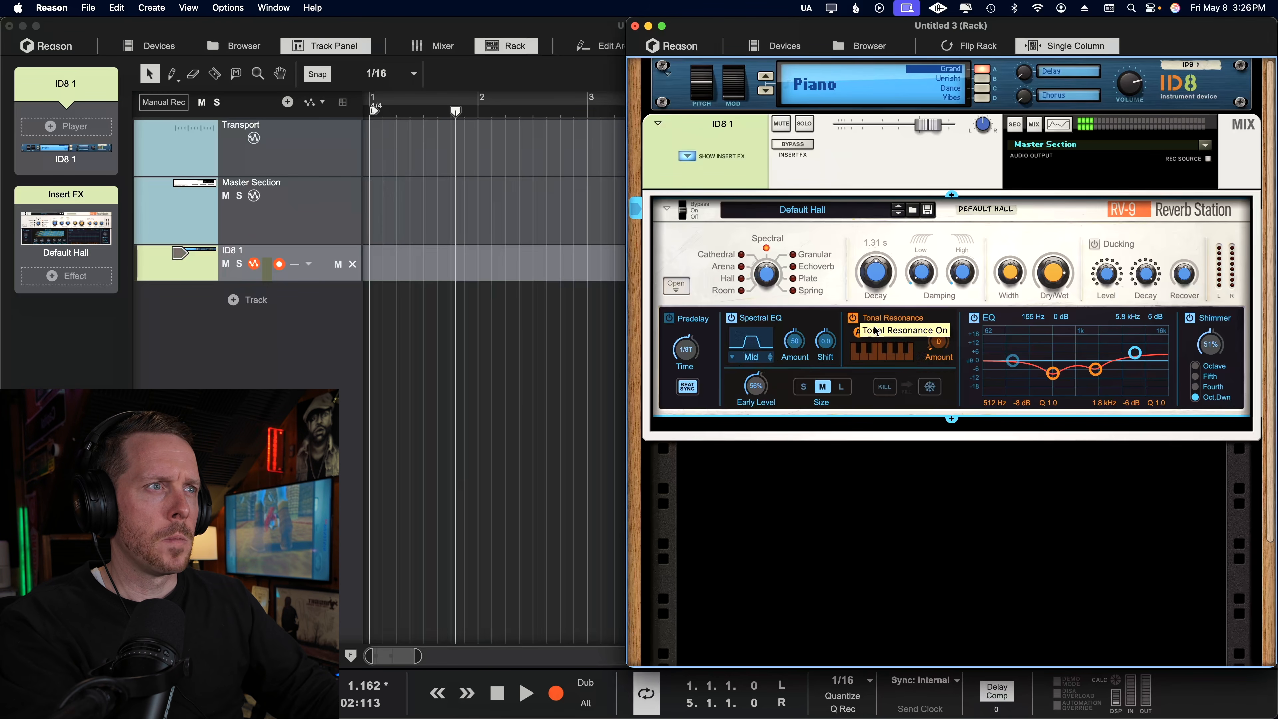
{"action": "left_click", "coordinate": [873, 332]}
{"action": "left_click", "coordinate": [887, 332]}
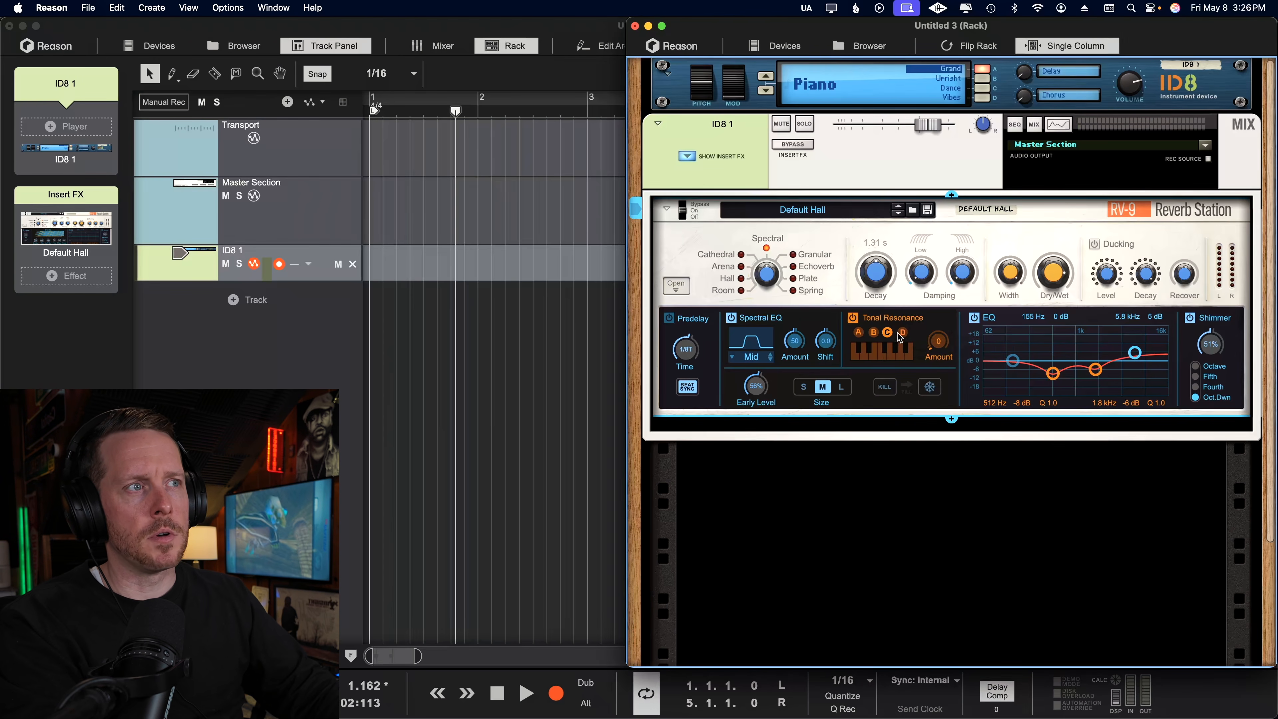
{"action": "left_click", "coordinate": [875, 333]}
{"action": "left_click_drag", "start_coordinate": [938, 343], "coordinate": [935, 286]}
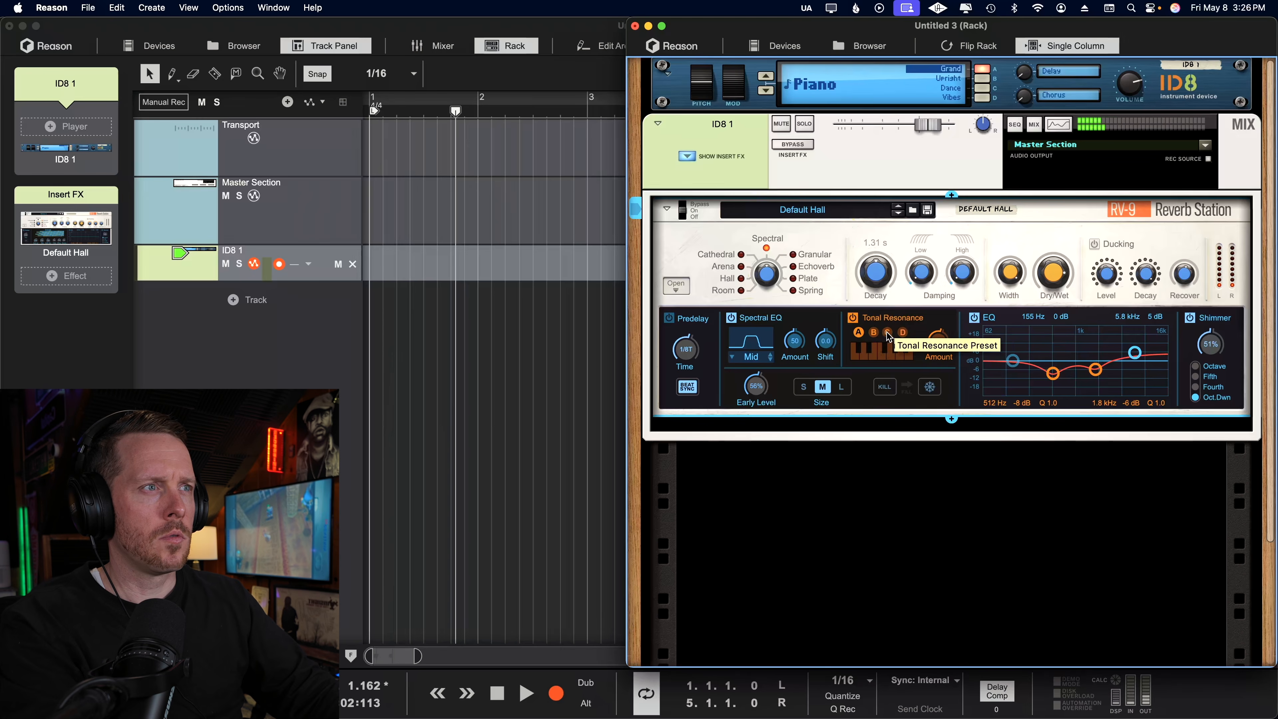
{"action": "left_click", "coordinate": [901, 333]}
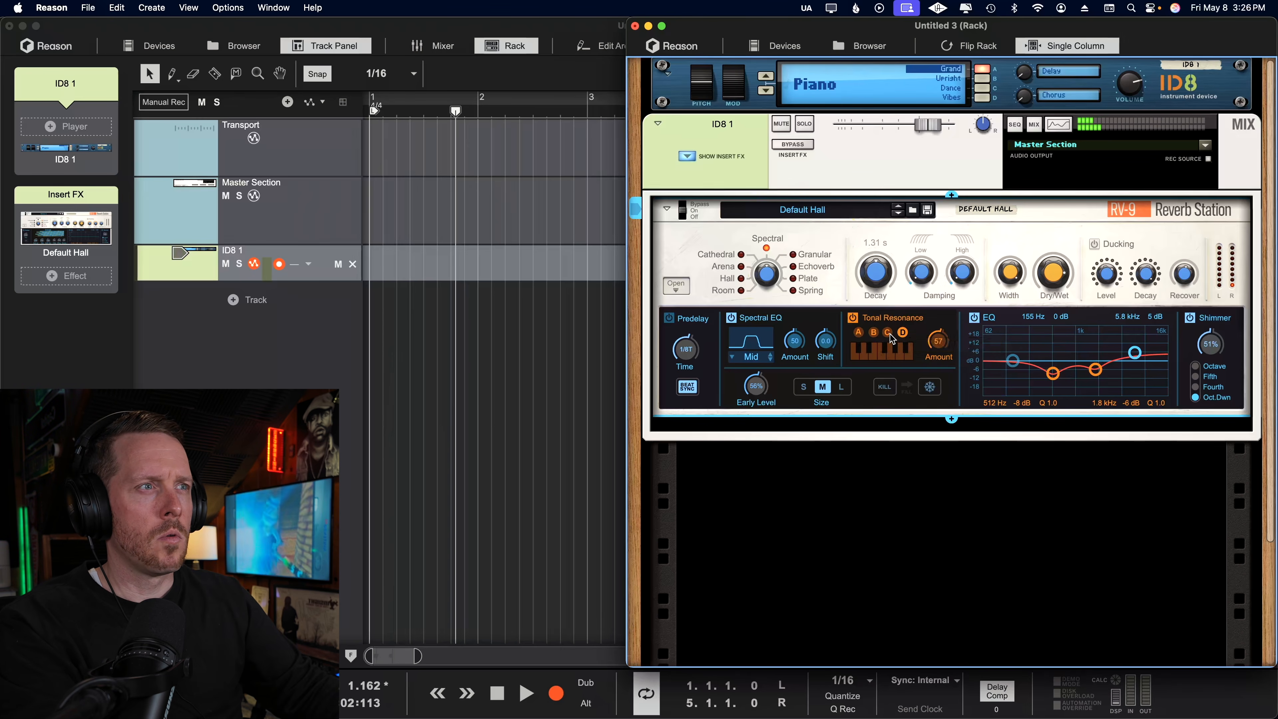
{"action": "left_click", "coordinate": [890, 333]}
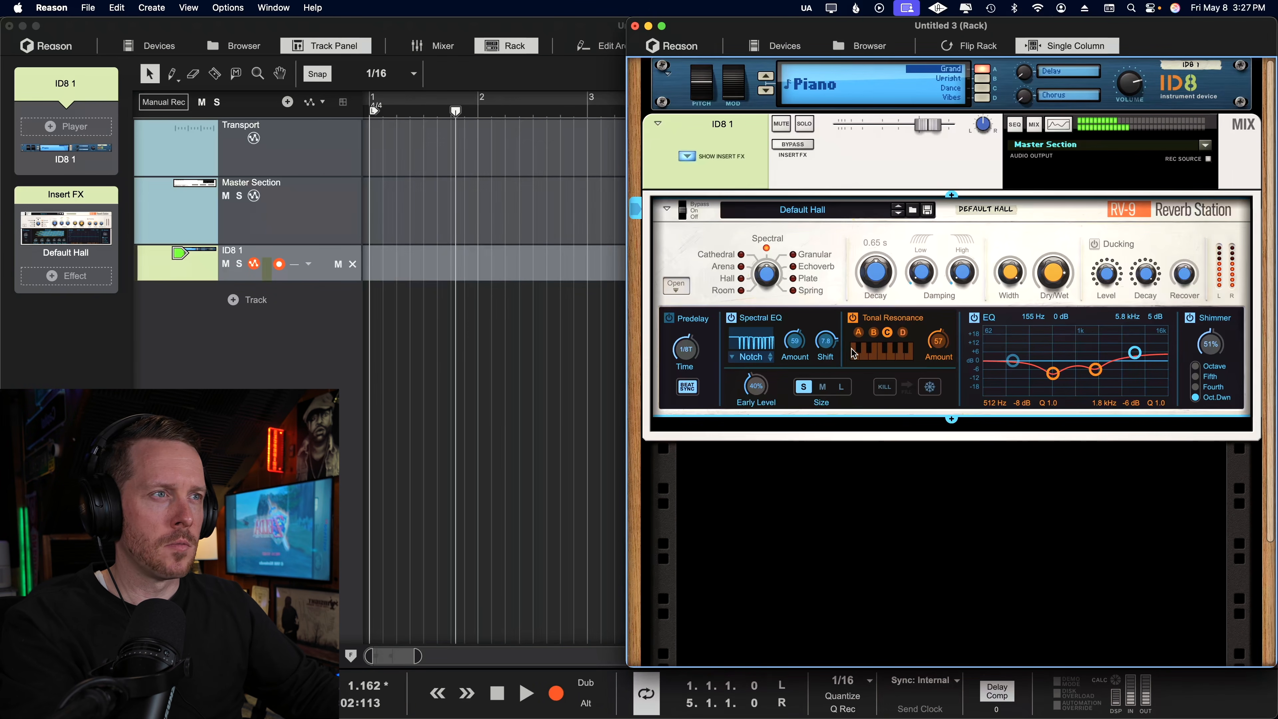
{"action": "left_click_drag", "start_coordinate": [825, 341], "coordinate": [831, 404]}
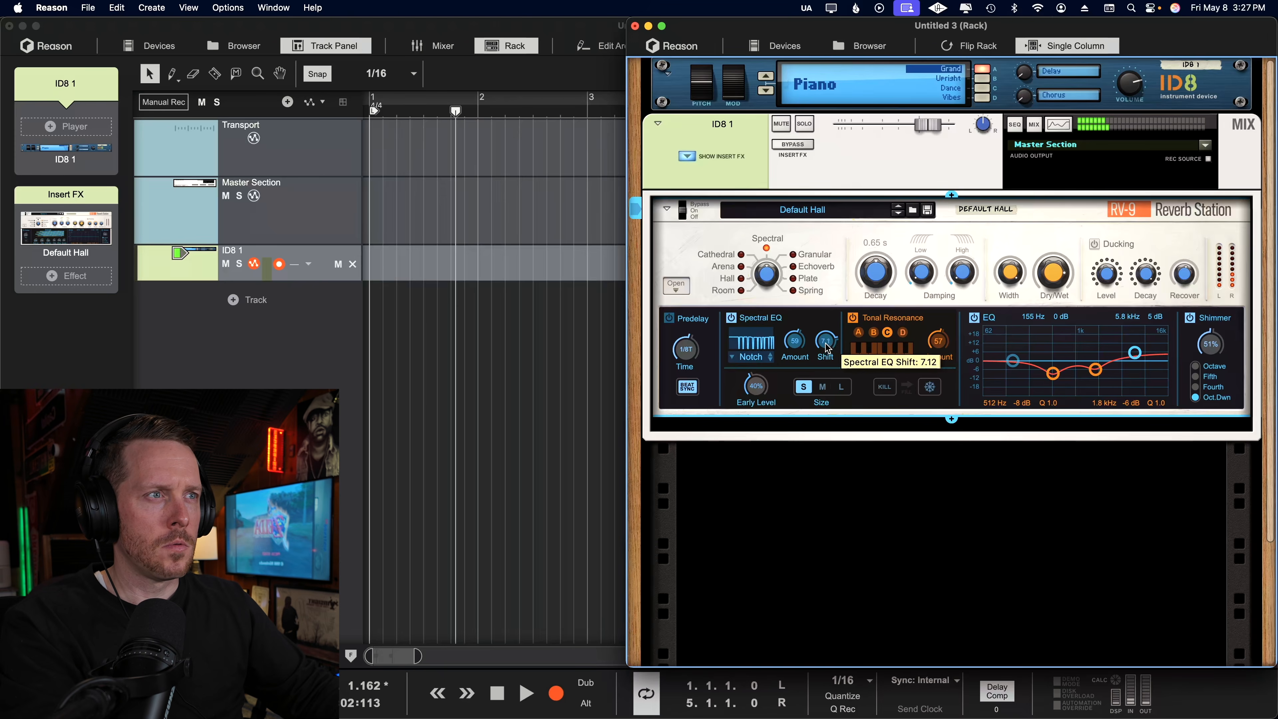
Step: Switch the reverb to Granular and set its Rate to 31 Hz, adjusting pitch modulation and Diffuse and raising Reverse to 97.7%
{"action": "left_click_drag", "start_coordinate": [765, 280], "coordinate": [764, 274]}
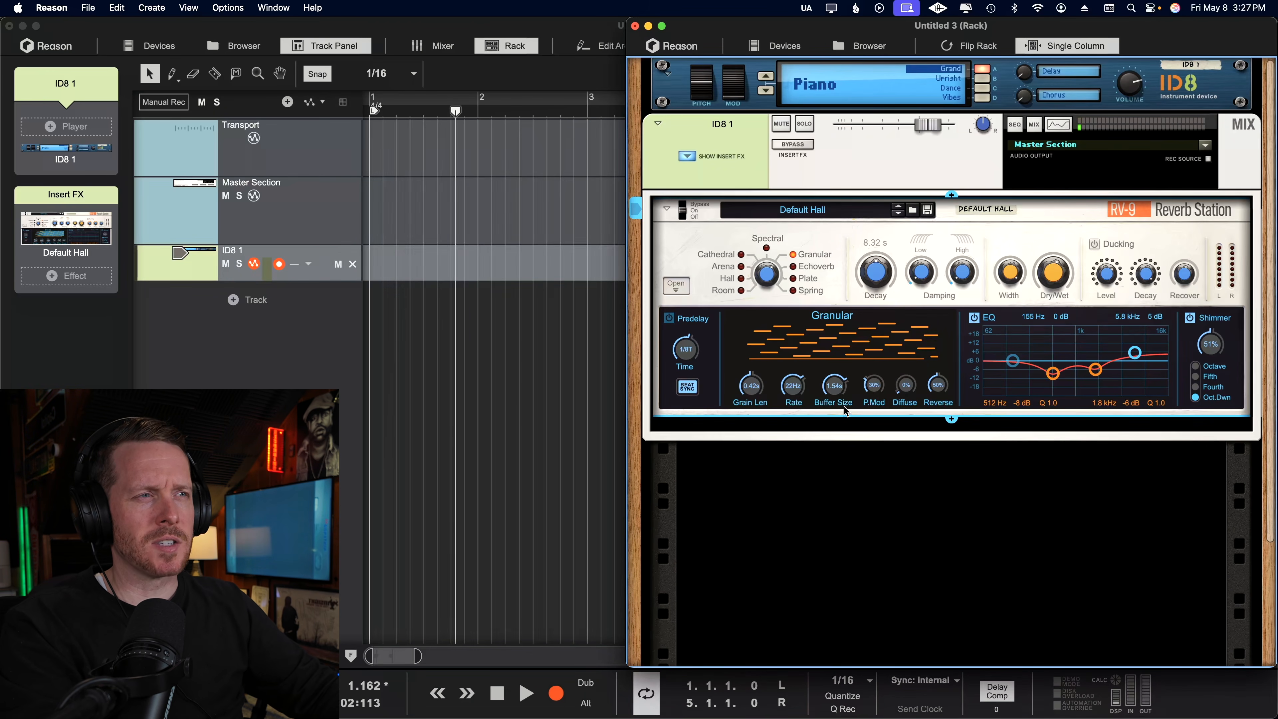
{"action": "mouse_move", "coordinate": [790, 393]}
{"action": "left_mouse_down"}
{"action": "mouse_move", "coordinate": [791, 421]}
{"action": "mouse_move", "coordinate": [791, 386]}
{"action": "left_mouse_up"}
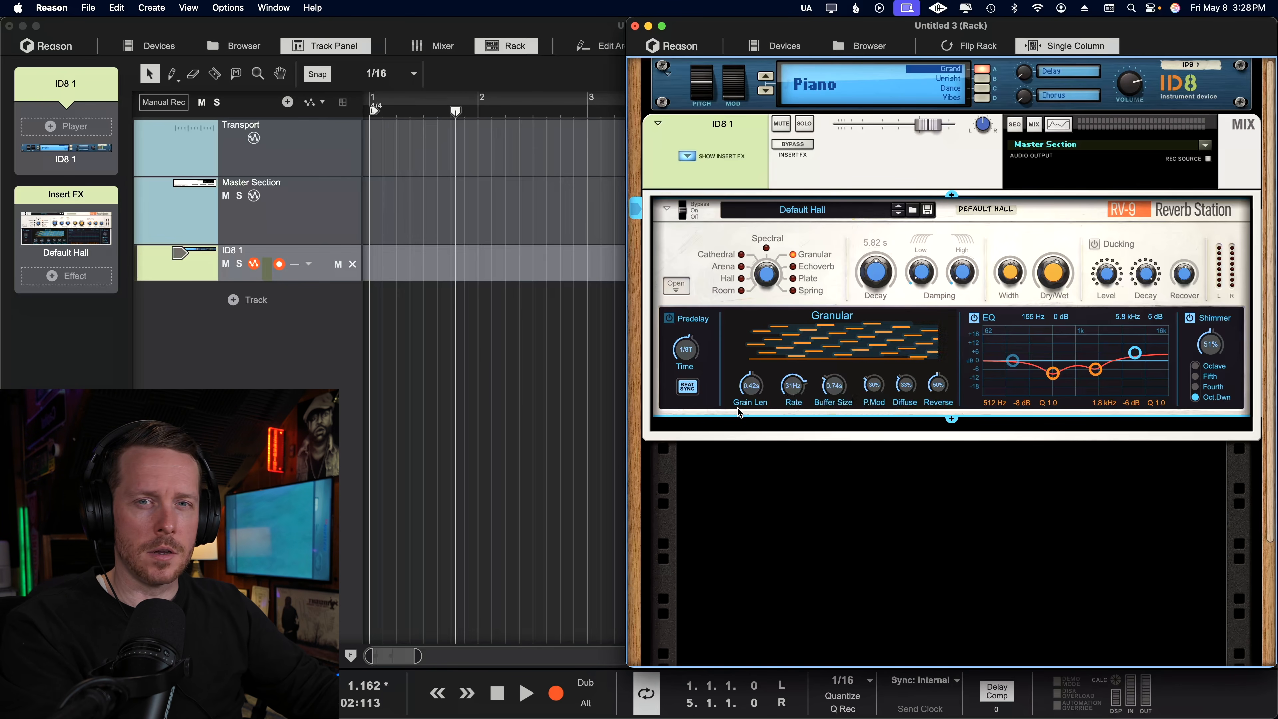
{"action": "left_click_drag", "start_coordinate": [874, 386], "coordinate": [868, 423]}
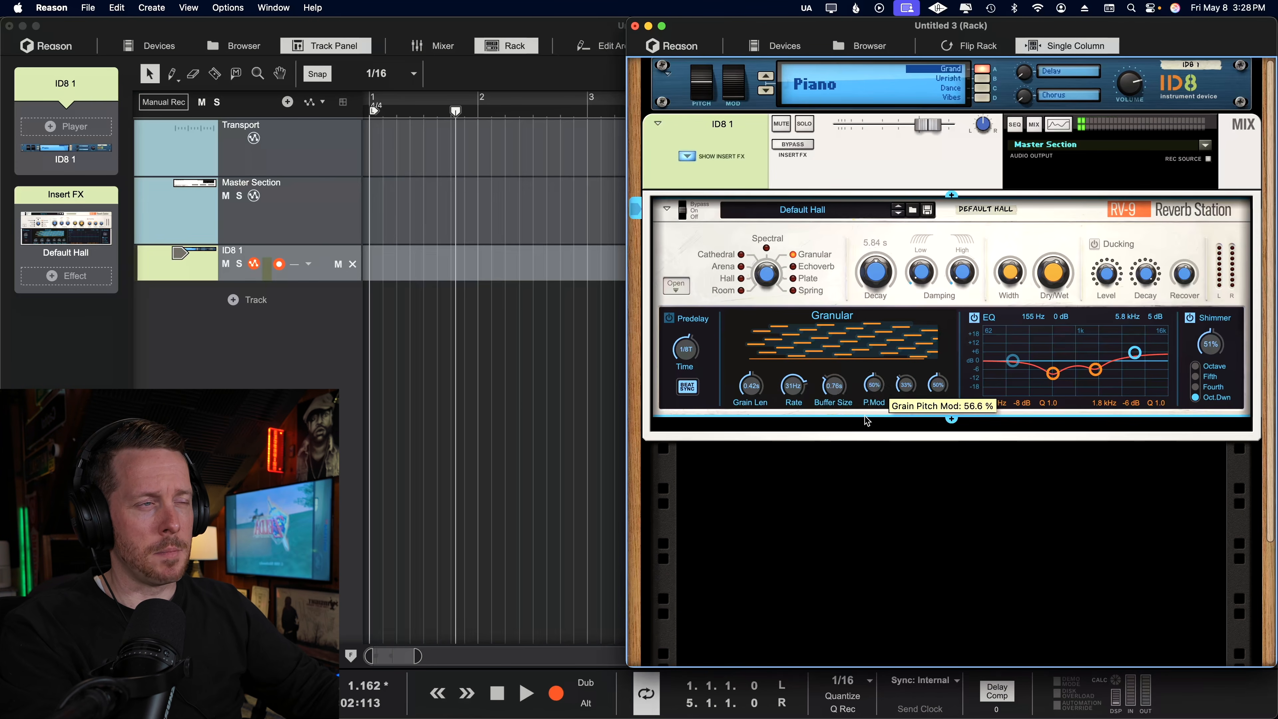
{"action": "left_click_drag", "start_coordinate": [906, 385], "coordinate": [908, 339]}
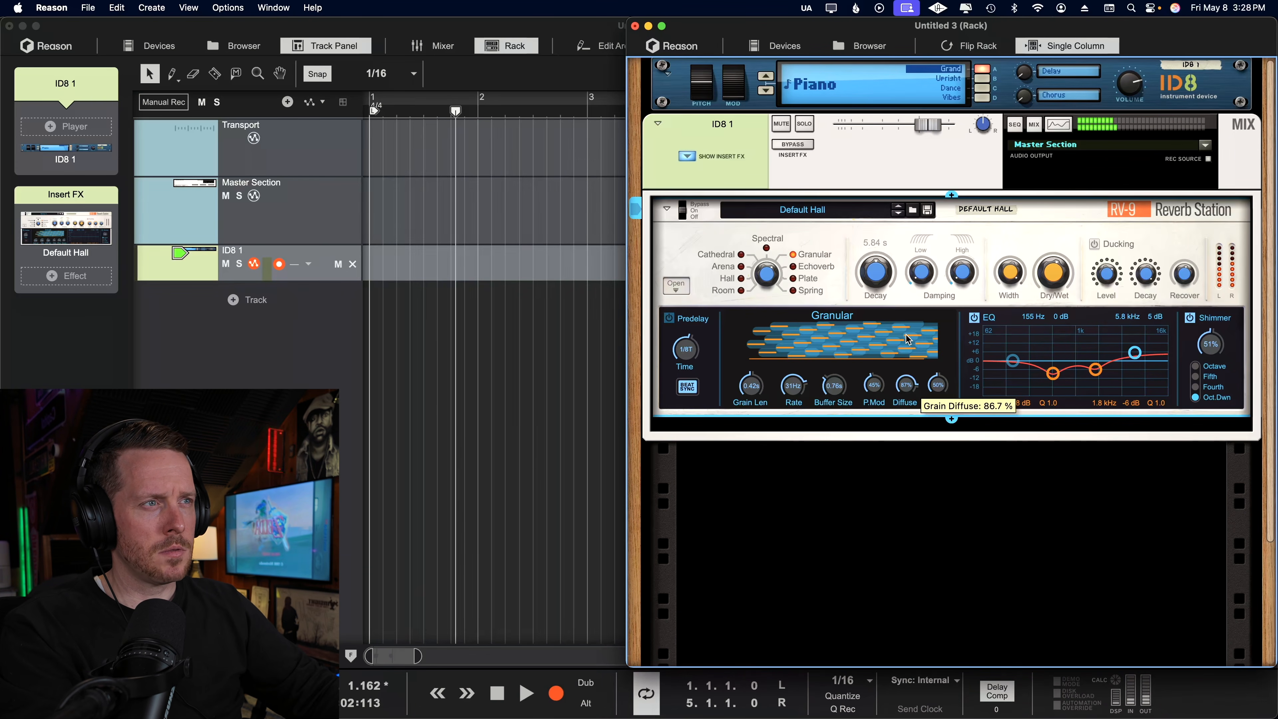
{"action": "left_click_drag", "start_coordinate": [908, 340], "coordinate": [942, 342]}
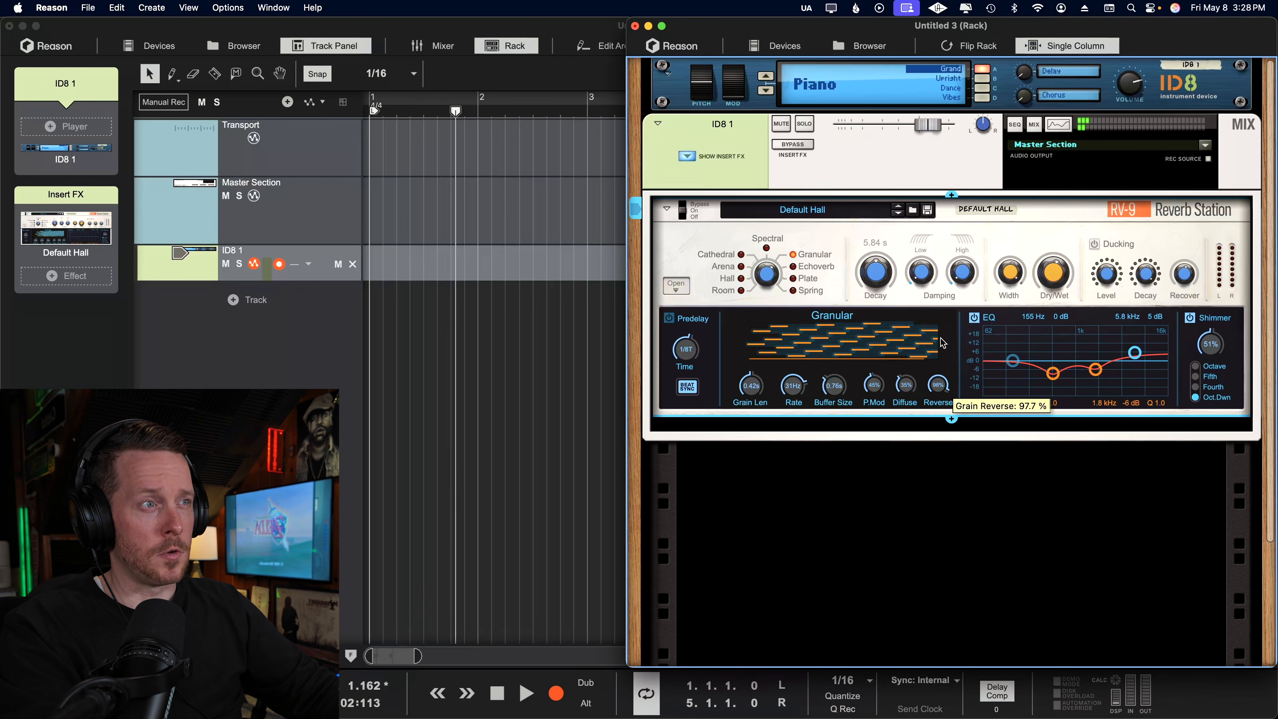